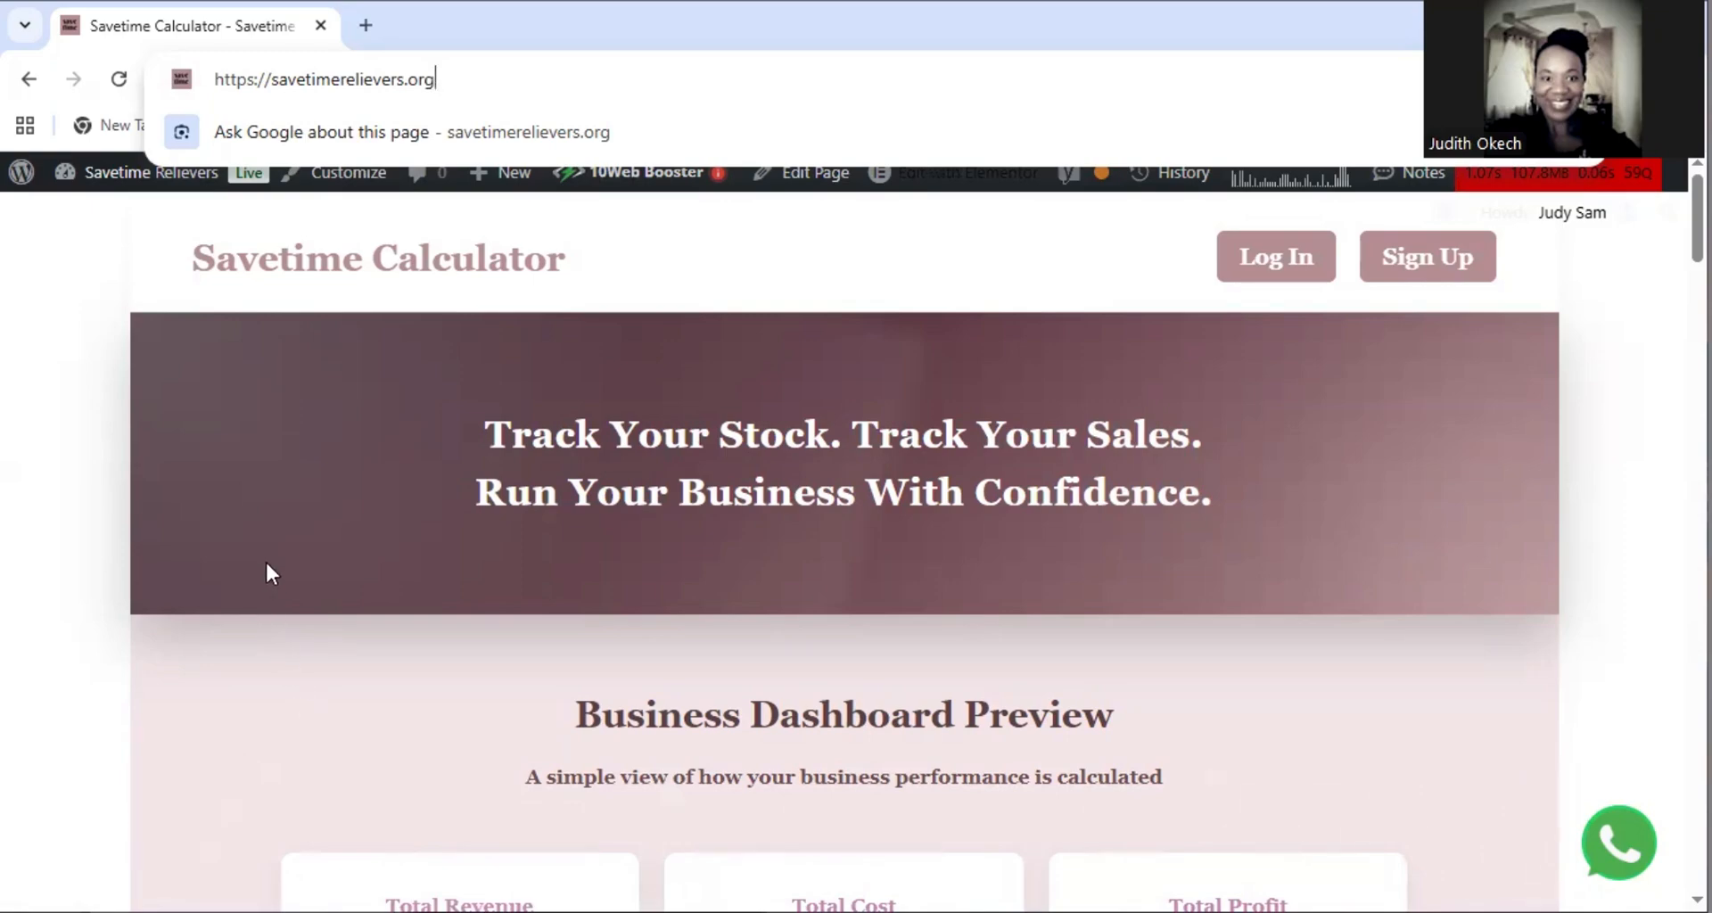
left_click(1446, 267)
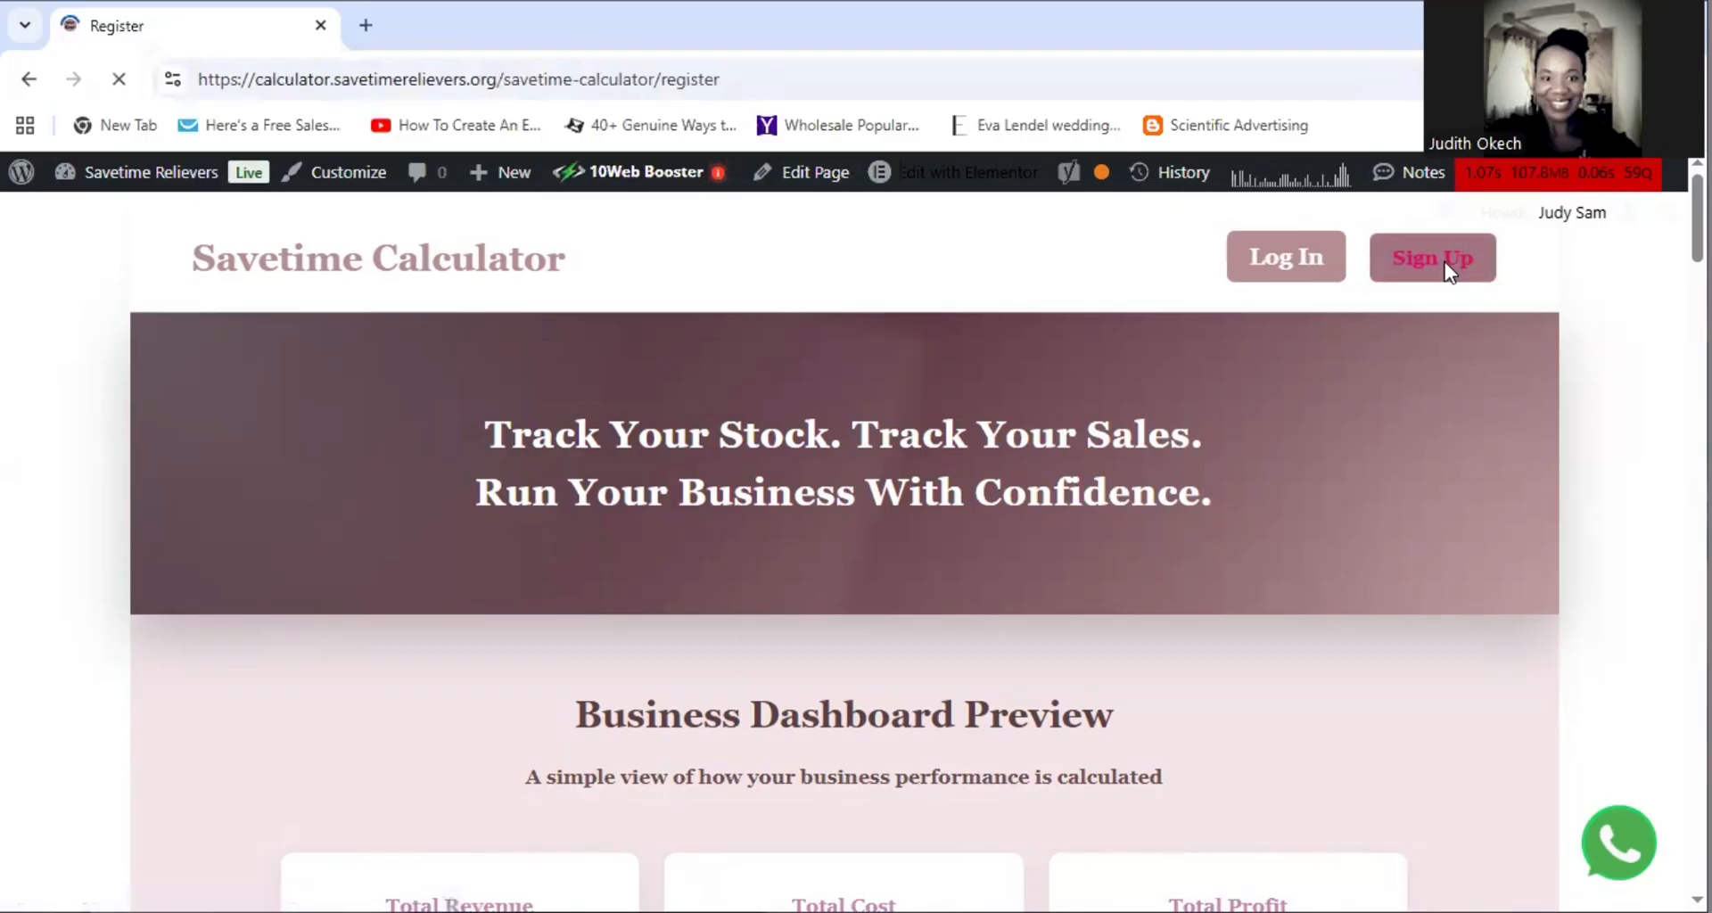
scroll(948, 462, "down", 5)
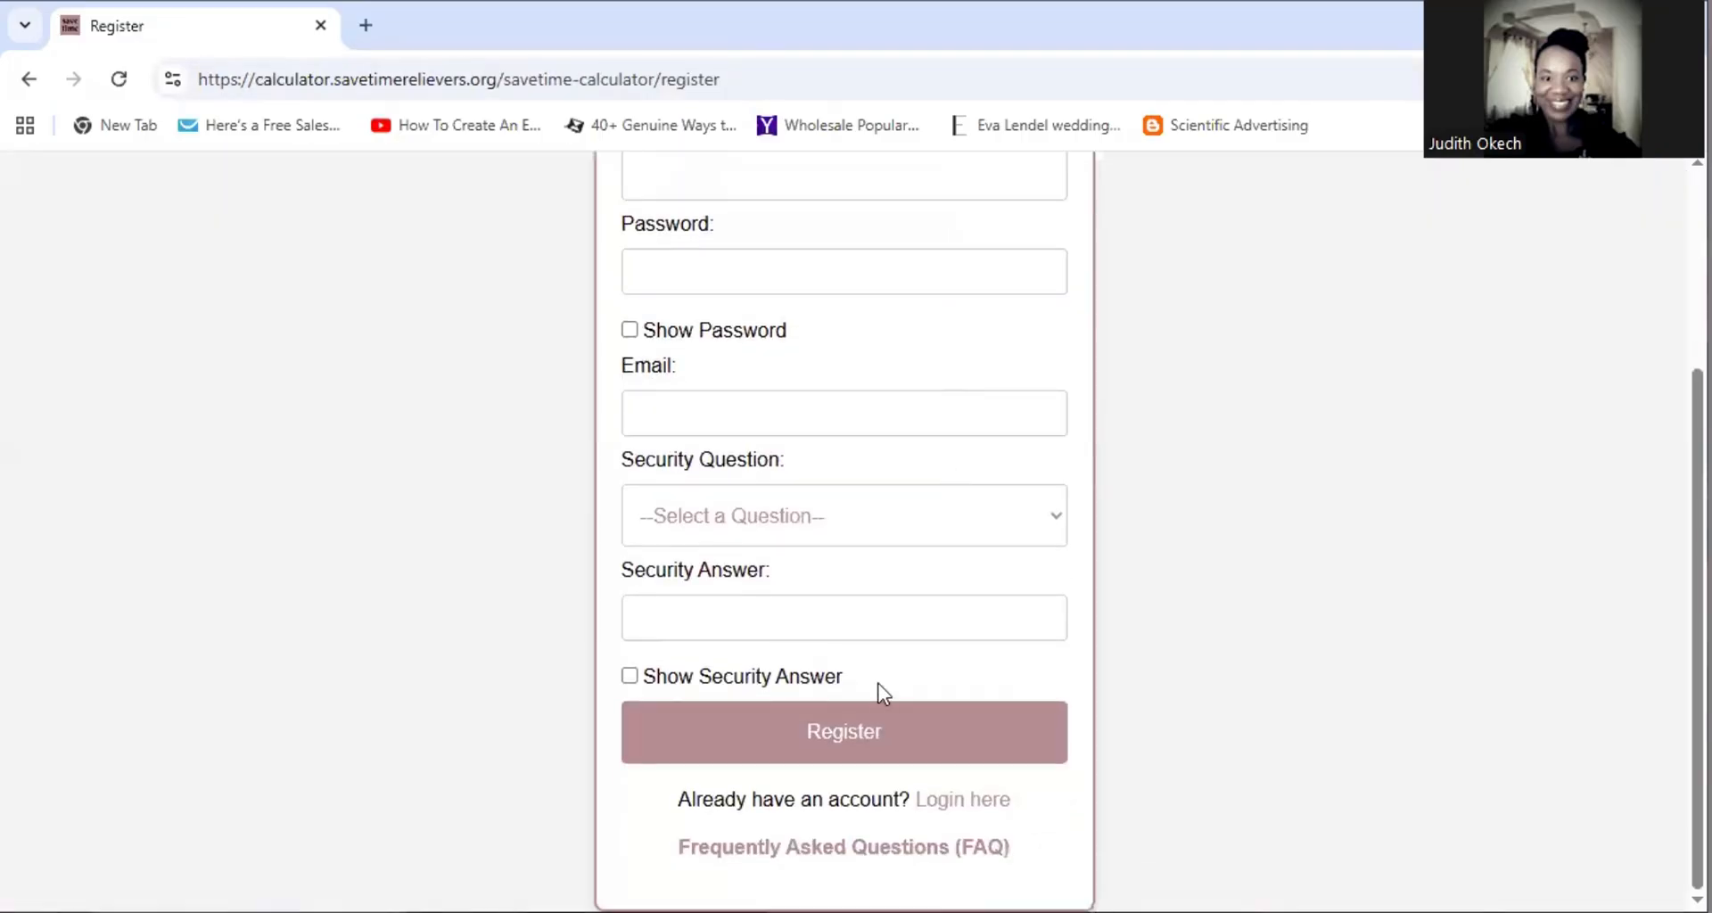
scroll(848, 393, "up", 3)
scroll(874, 505, "down", 3)
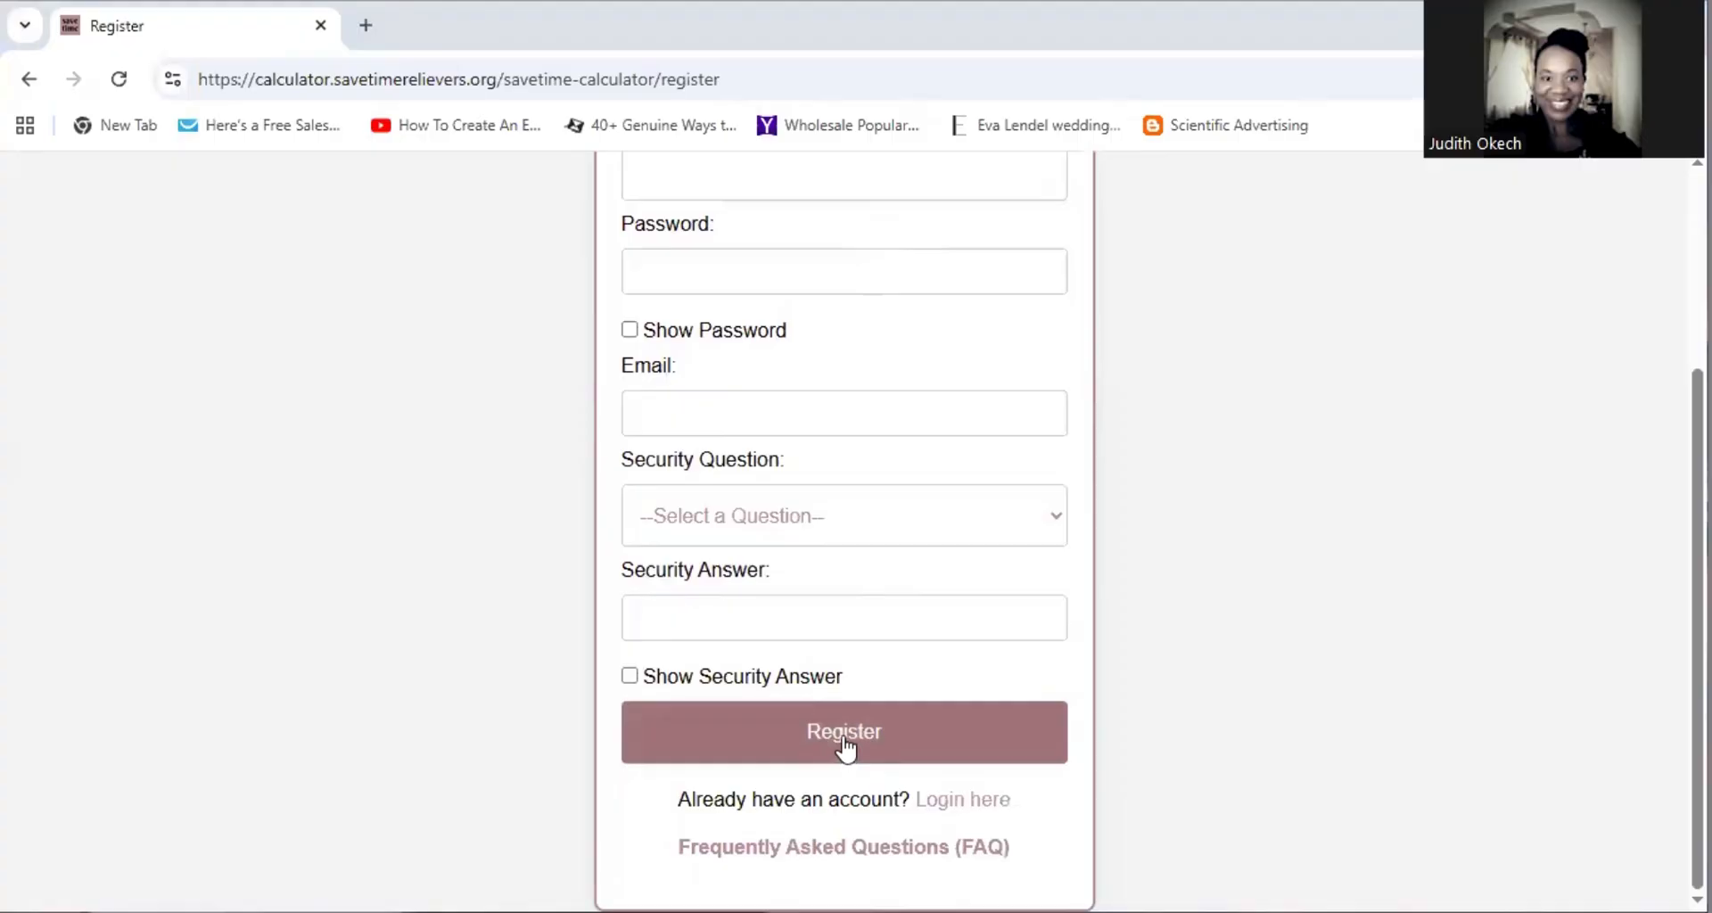
scroll(625, 419, "up", 3)
left_click(30, 82)
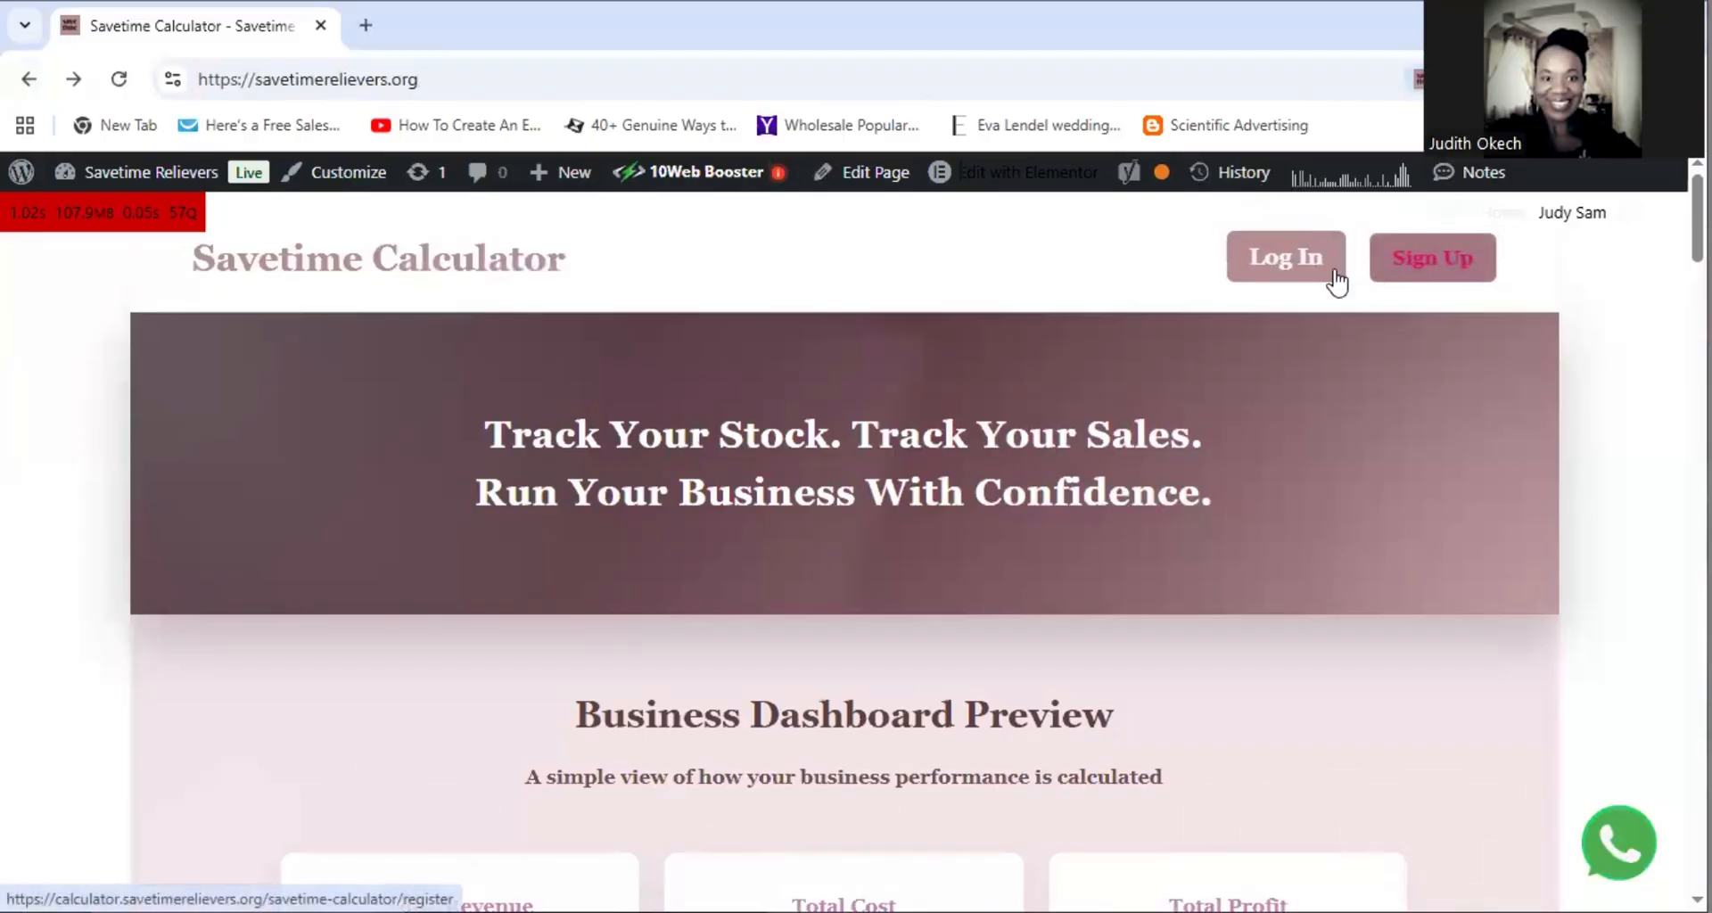
Sign in with Personal / Business Access using the saved credentials to reach the dashboard
left_click(1277, 263)
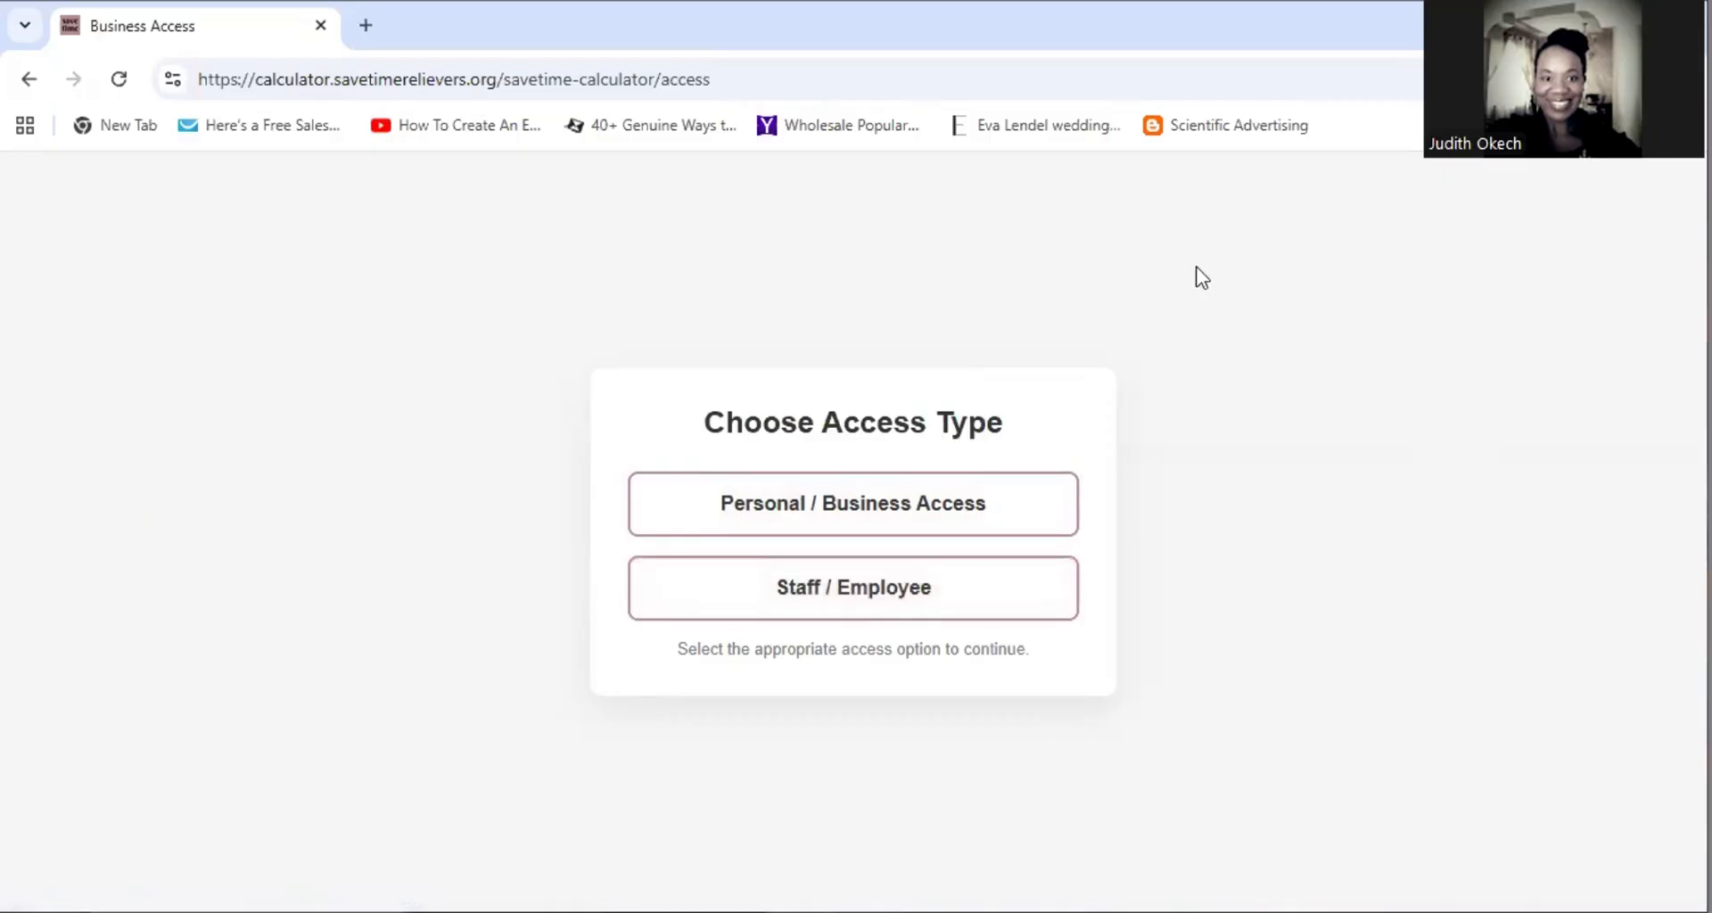
left_click(875, 508)
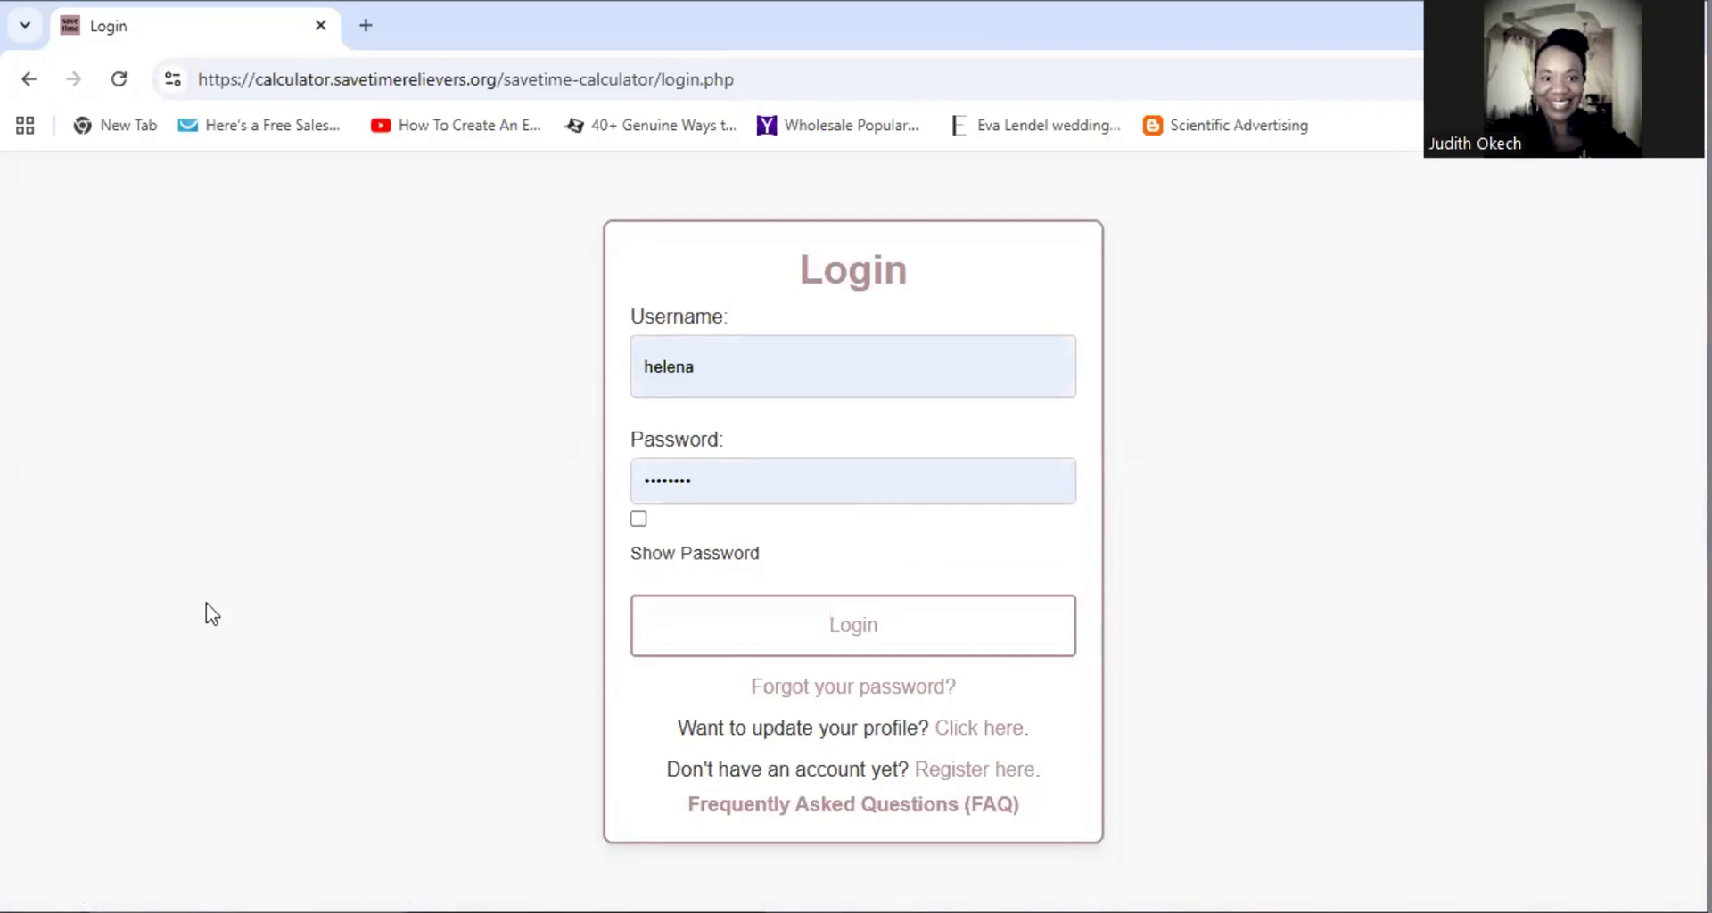
left_click(863, 631)
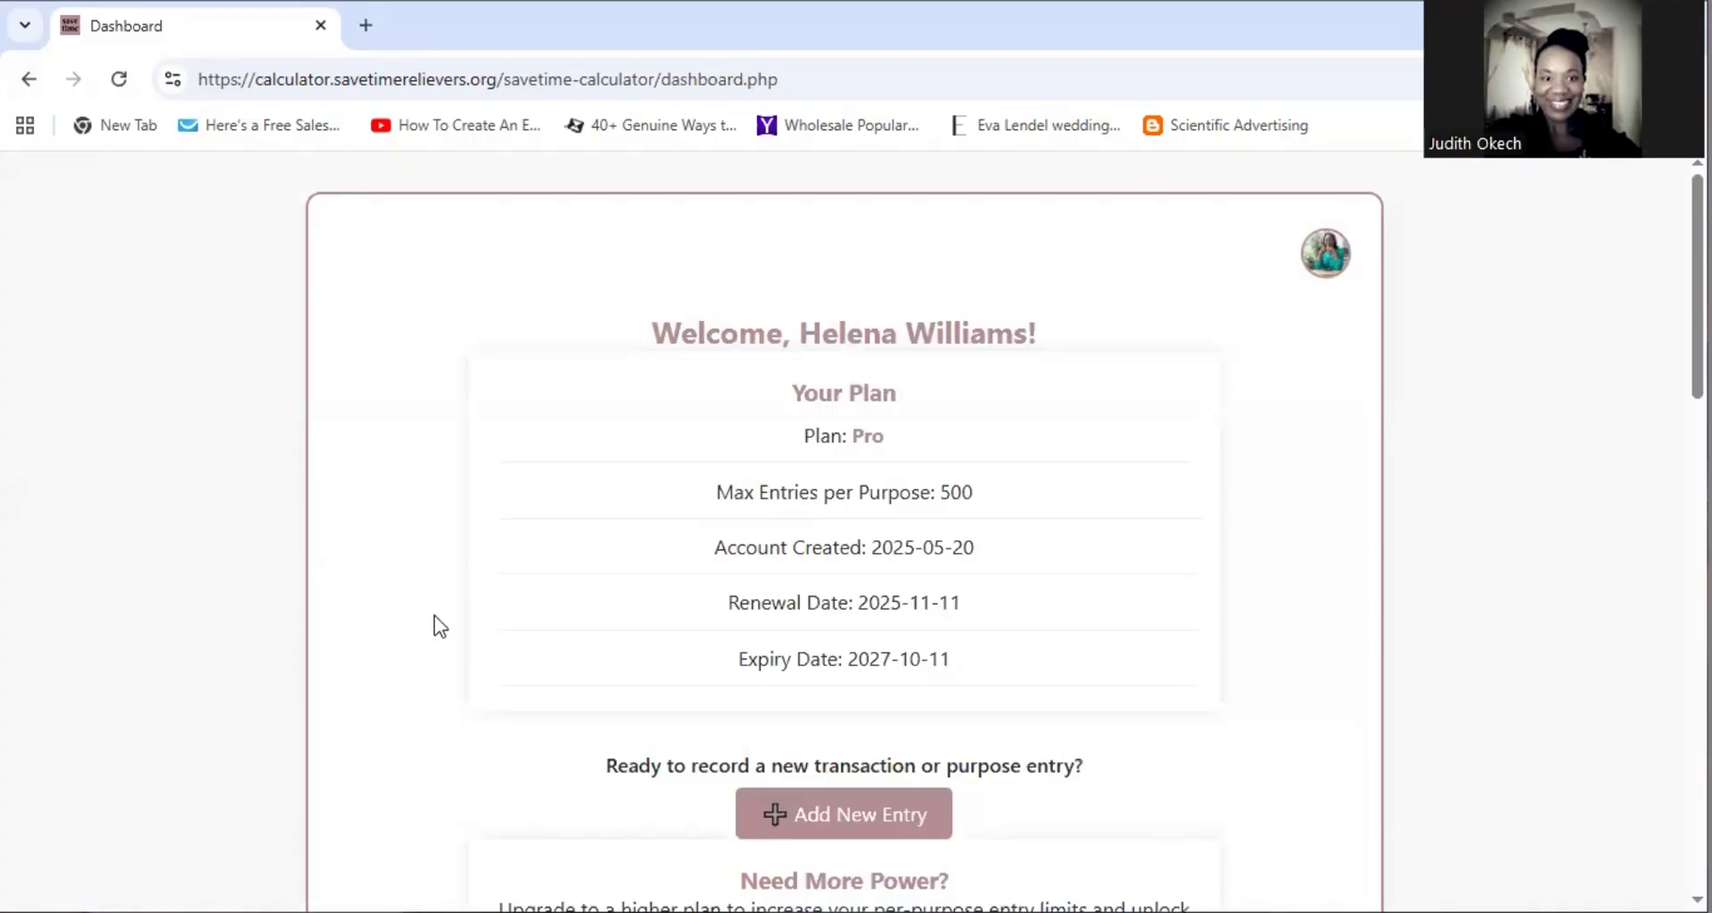
Open Inventory under Addons and bring up the PayPal or Mpesa payment options via Choose Plan
scroll(435, 615, "down", 15)
scroll(436, 615, "up", 5)
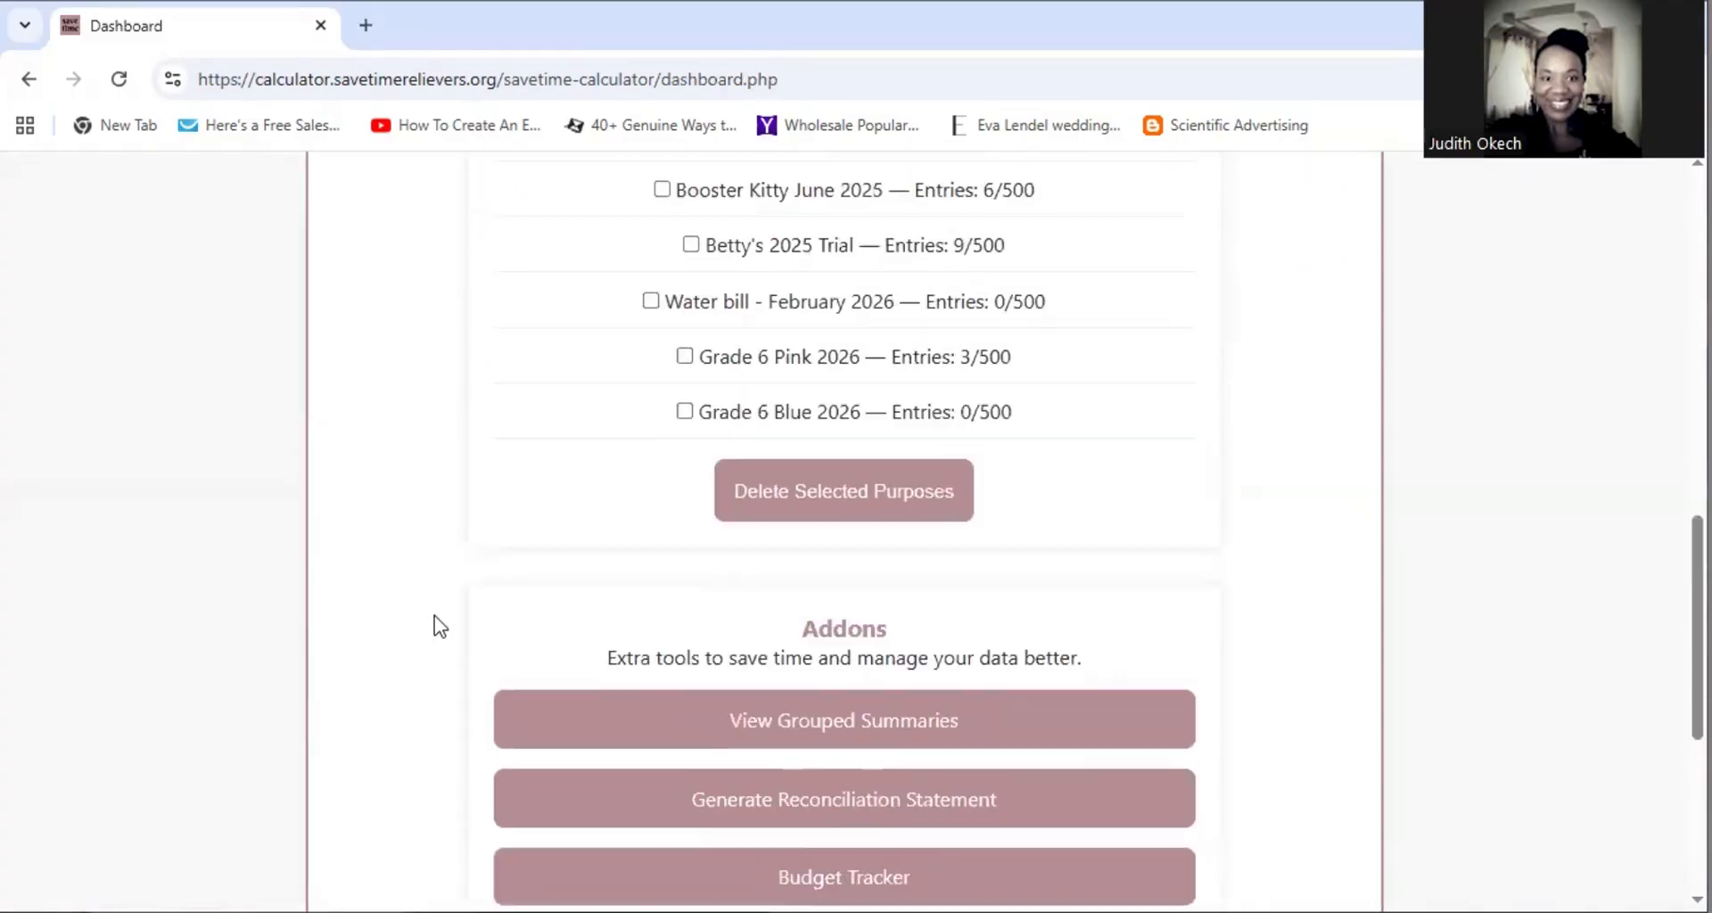
scroll(440, 626, "up", 10)
scroll(440, 626, "down", 15)
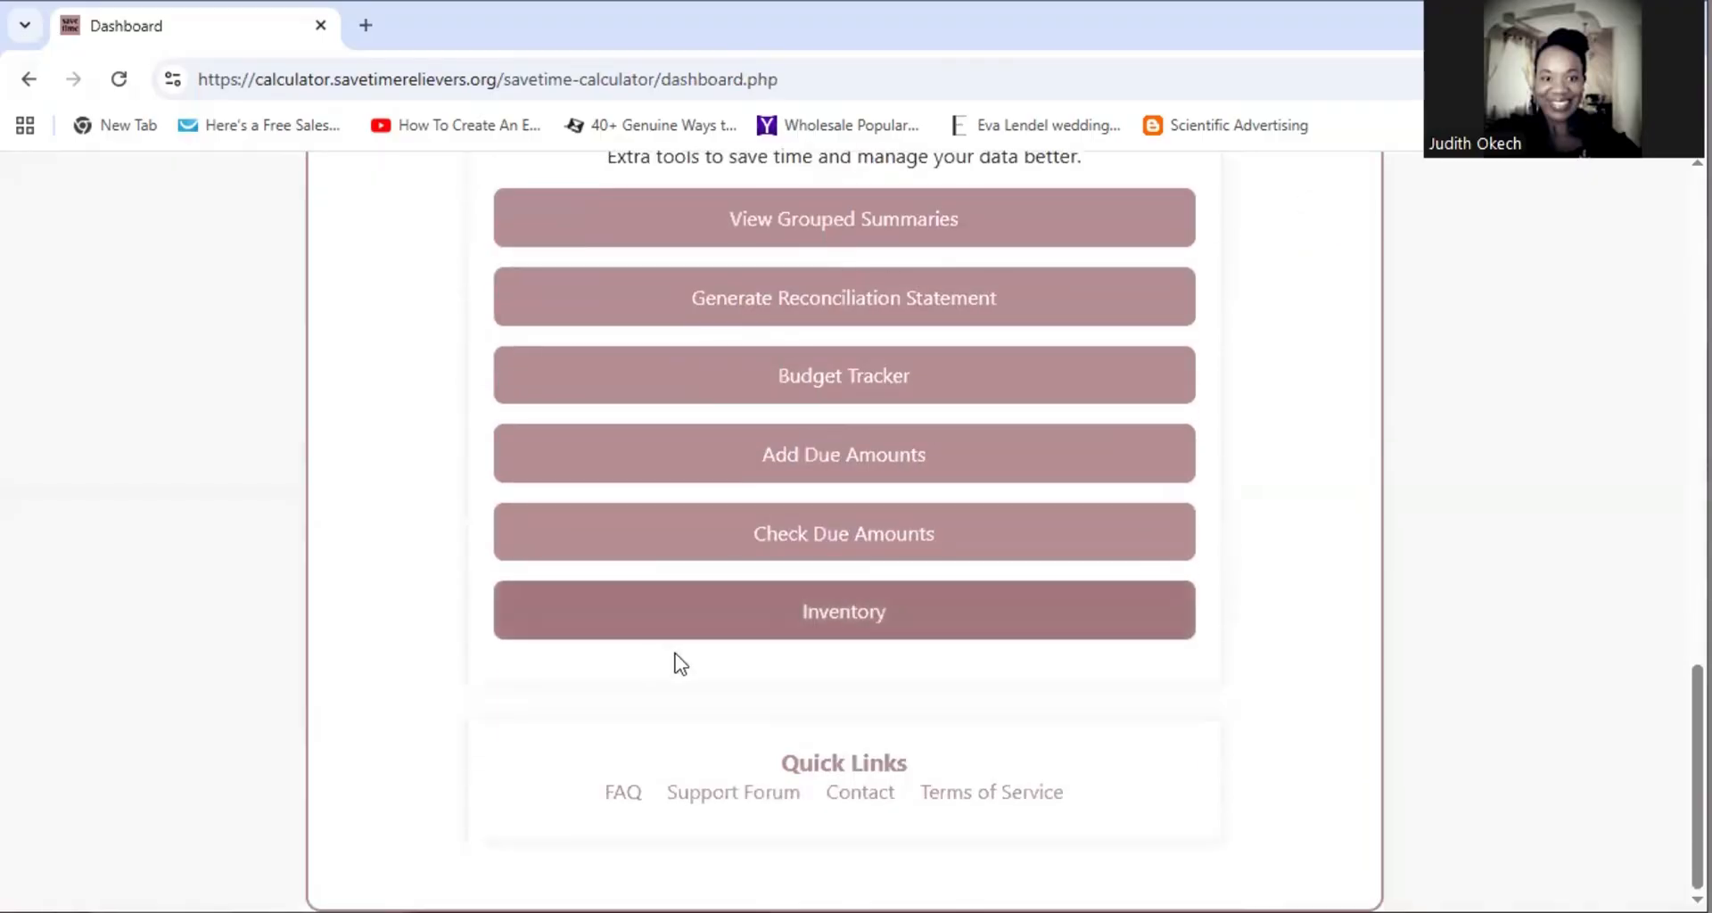
left_click(861, 628)
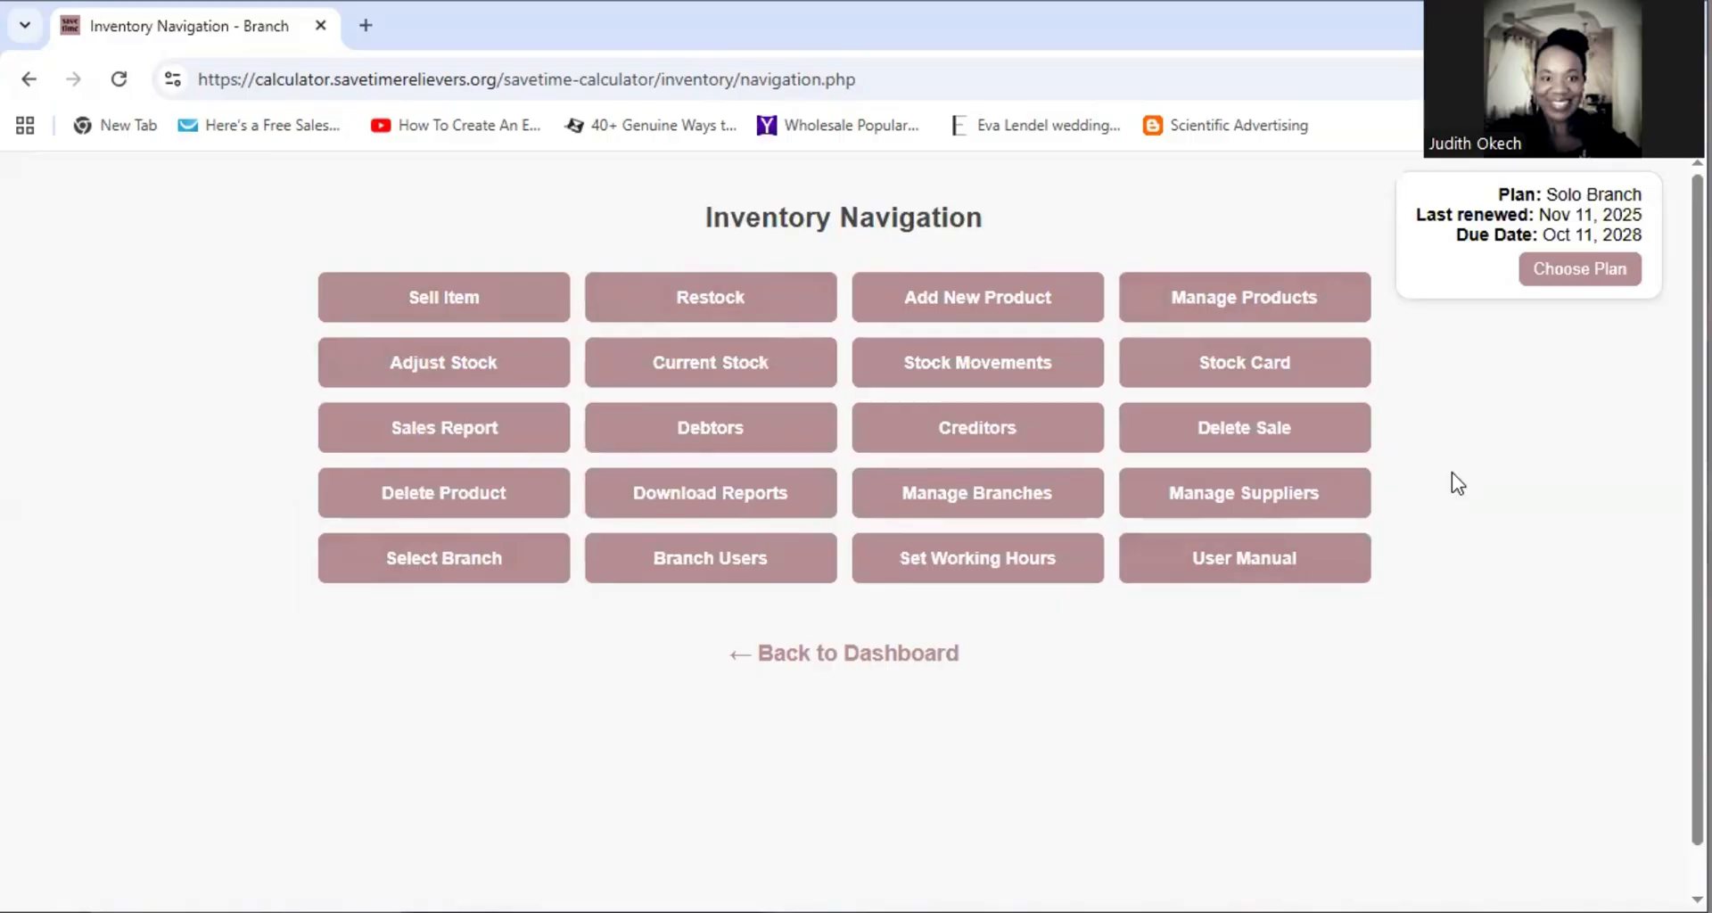
left_click(1592, 281)
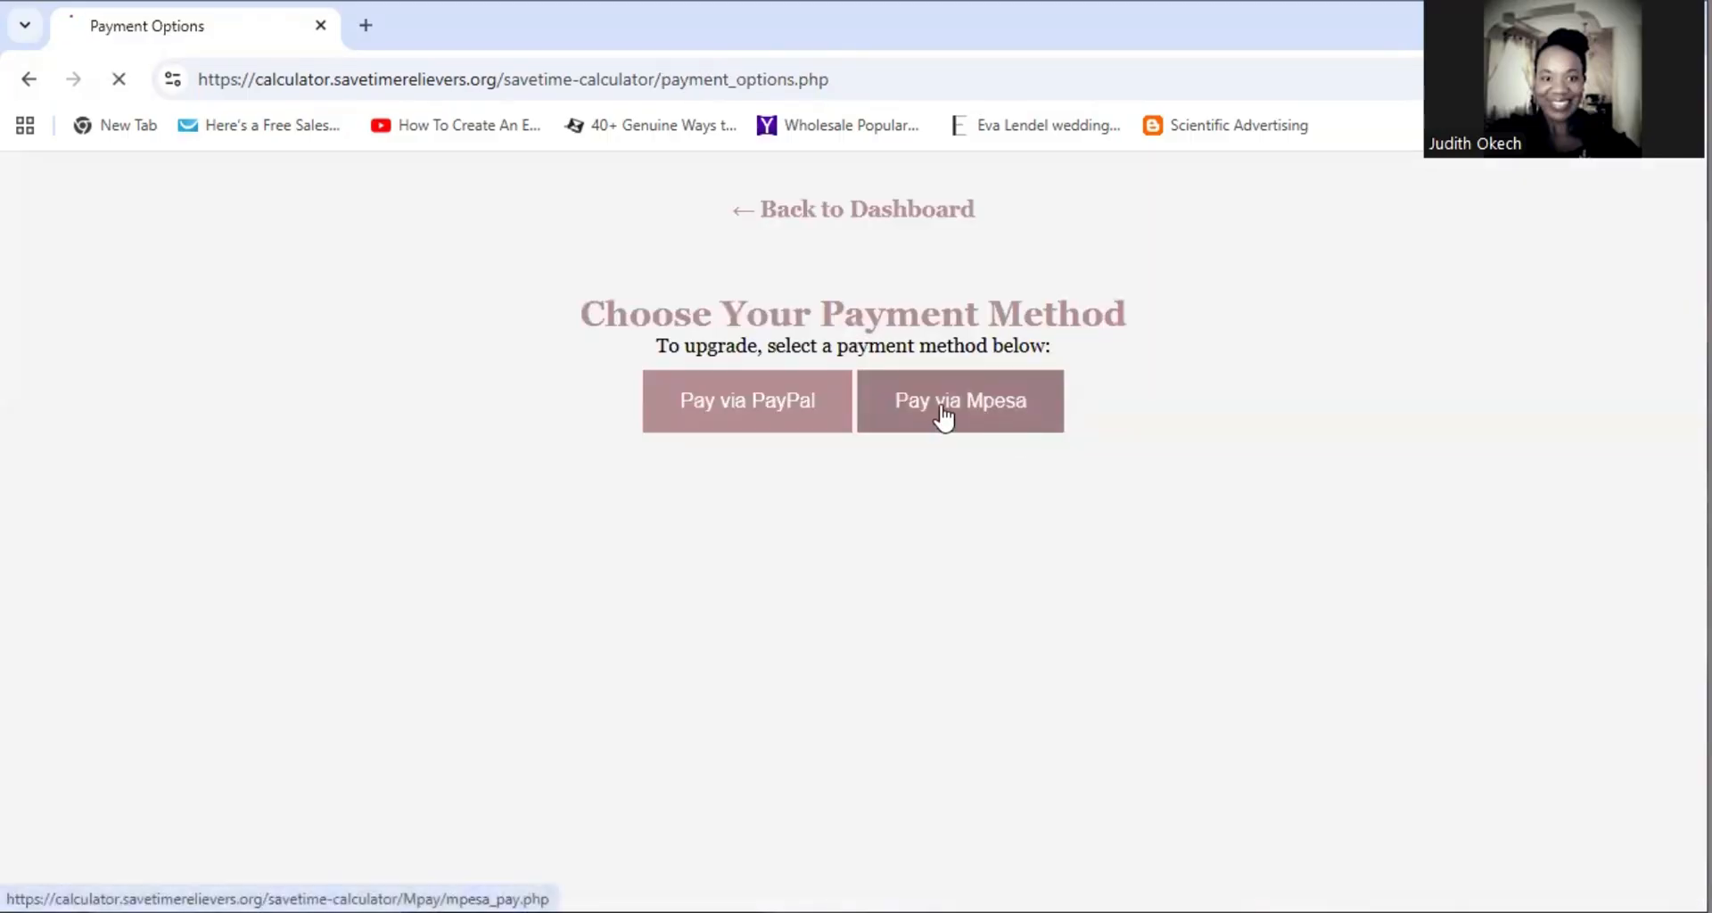
Pay via Mpesa and start the Solo Branch monthly plan payment for KES 479
left_click(942, 407)
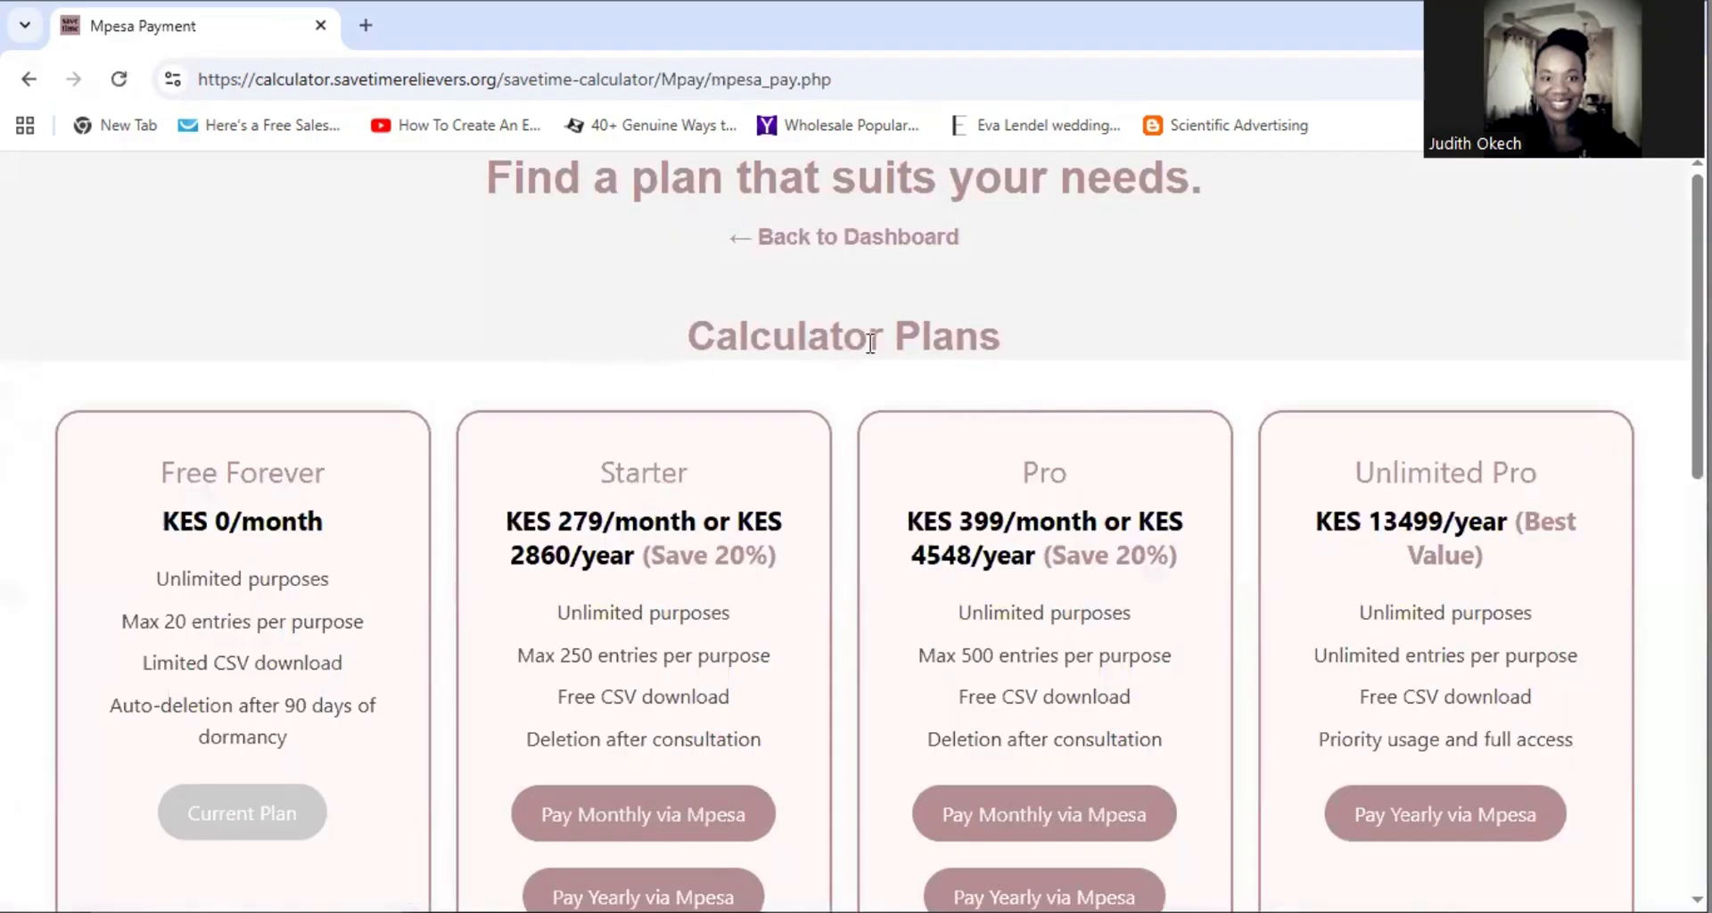
scroll(628, 588, "down", 2)
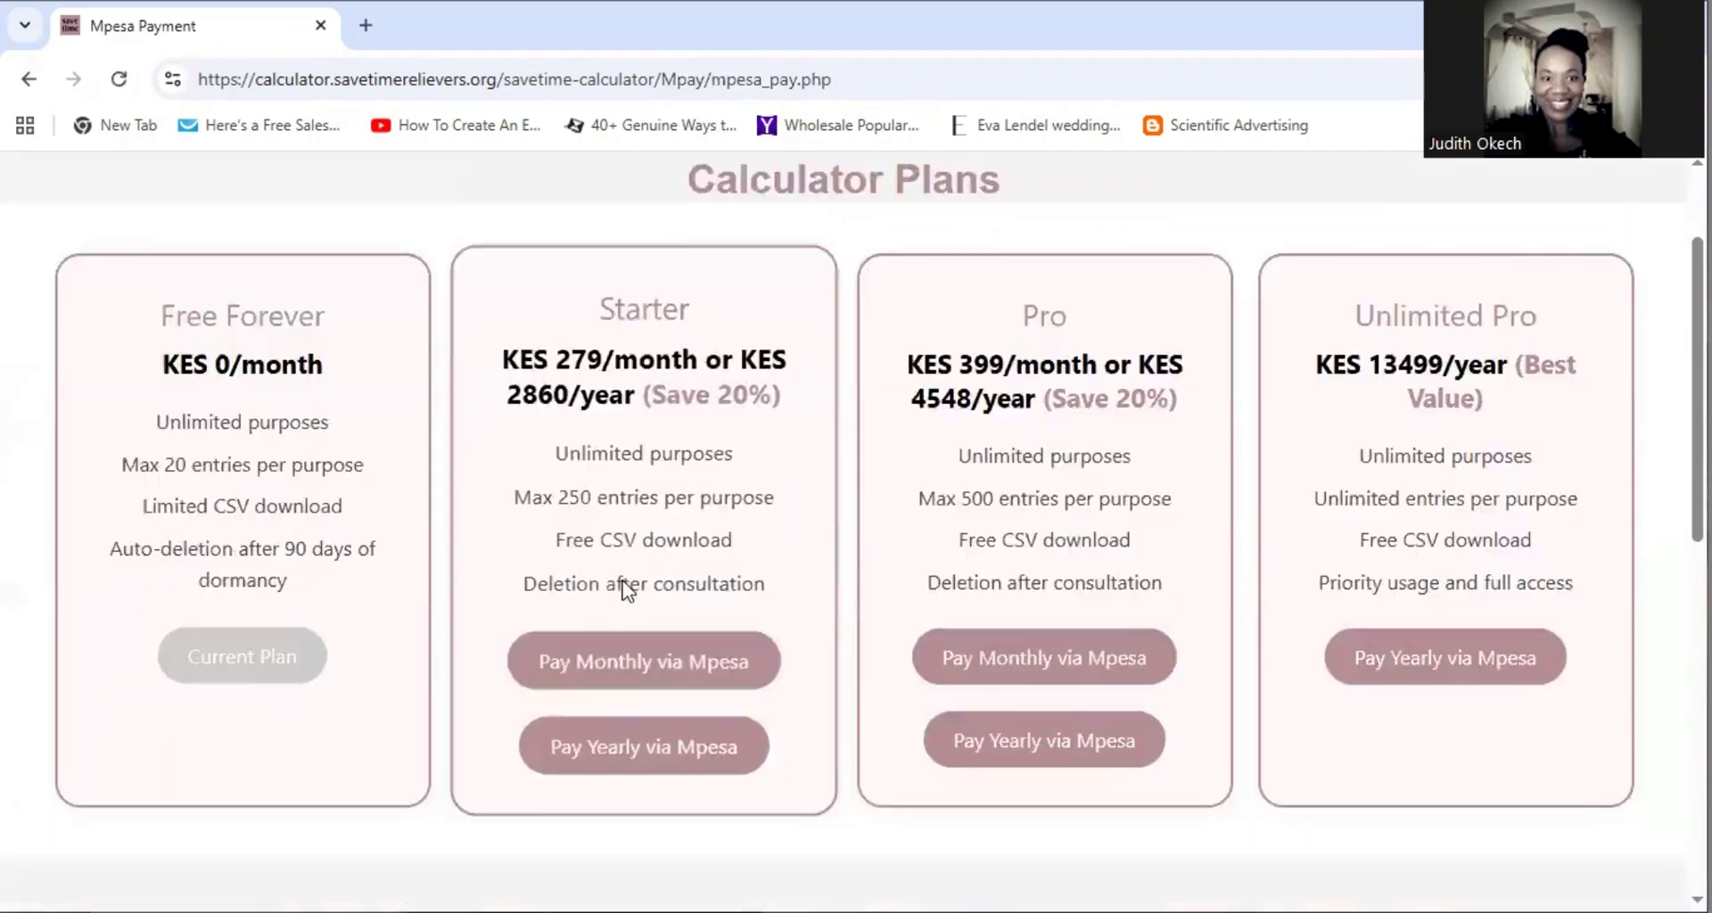
scroll(628, 588, "down", 7)
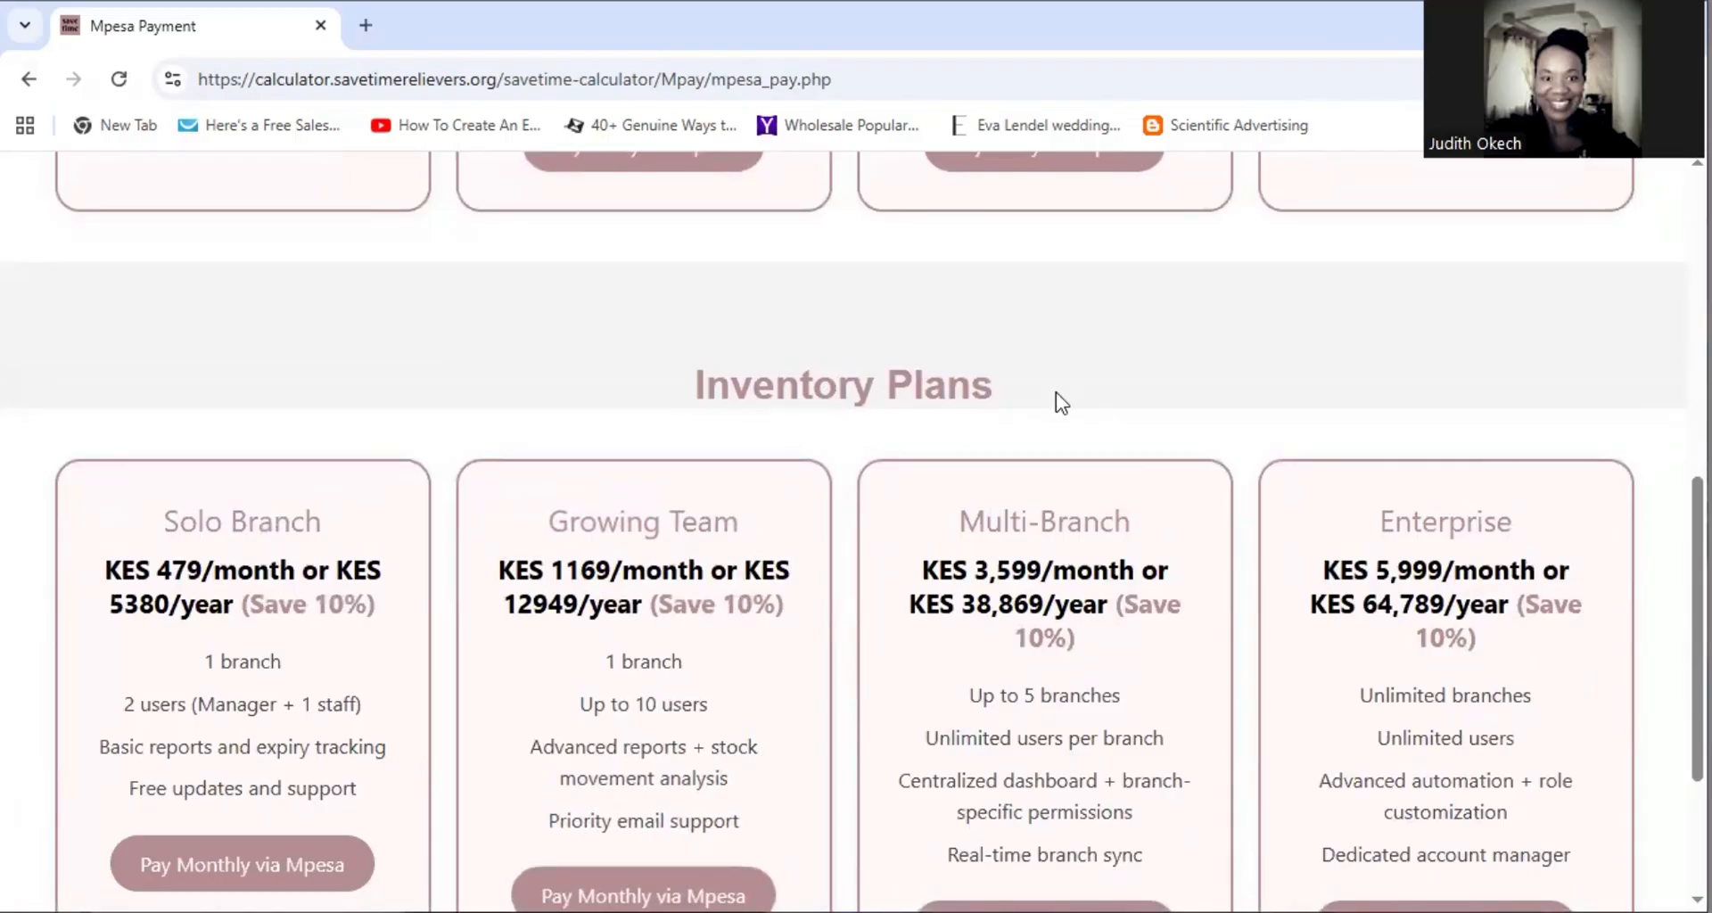
scroll(1056, 401, "down", 1)
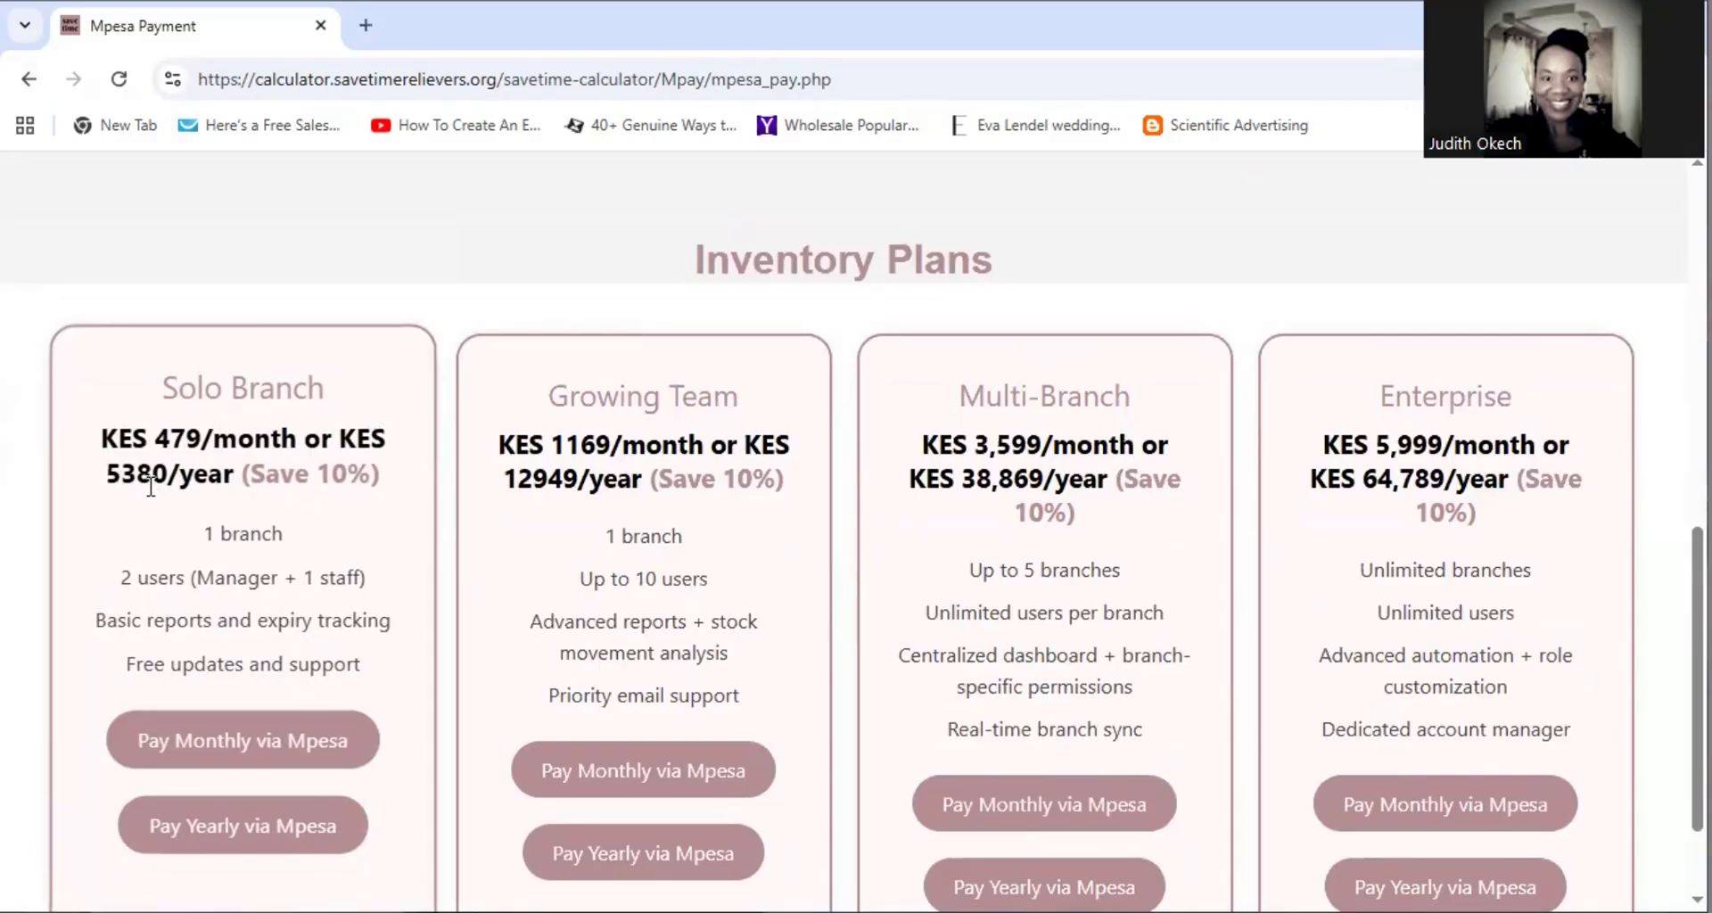
left_click(261, 756)
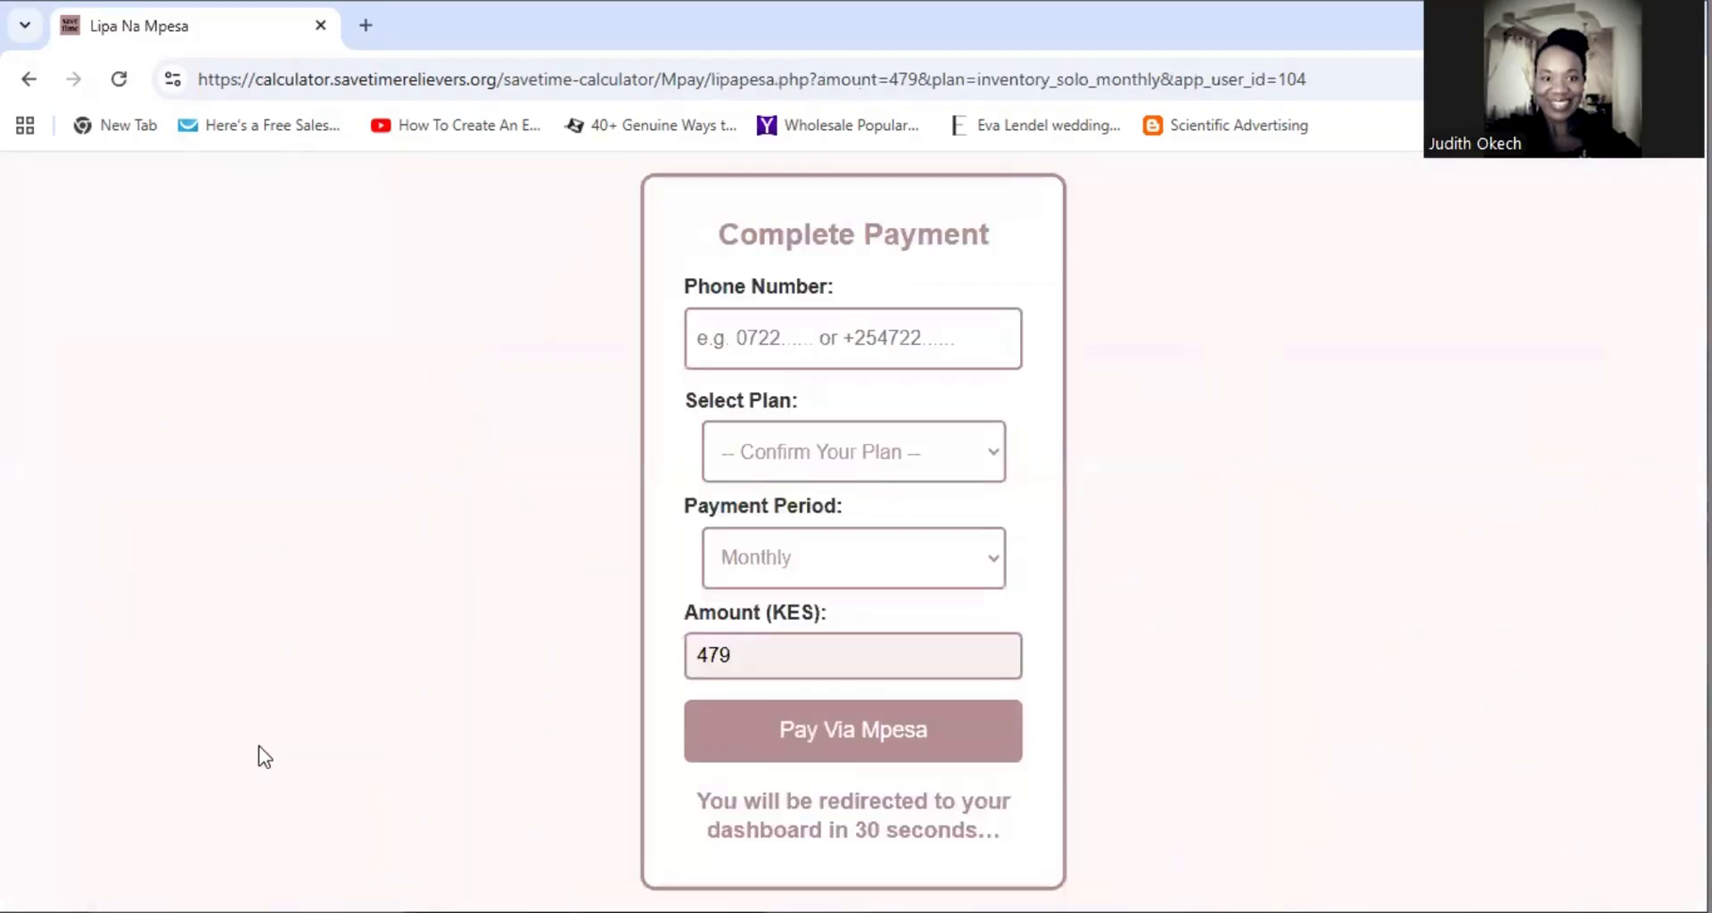
Begin the phone number entry and select Solo Branch in the payment form's plan list
left_click(762, 339)
left_click(1185, 378)
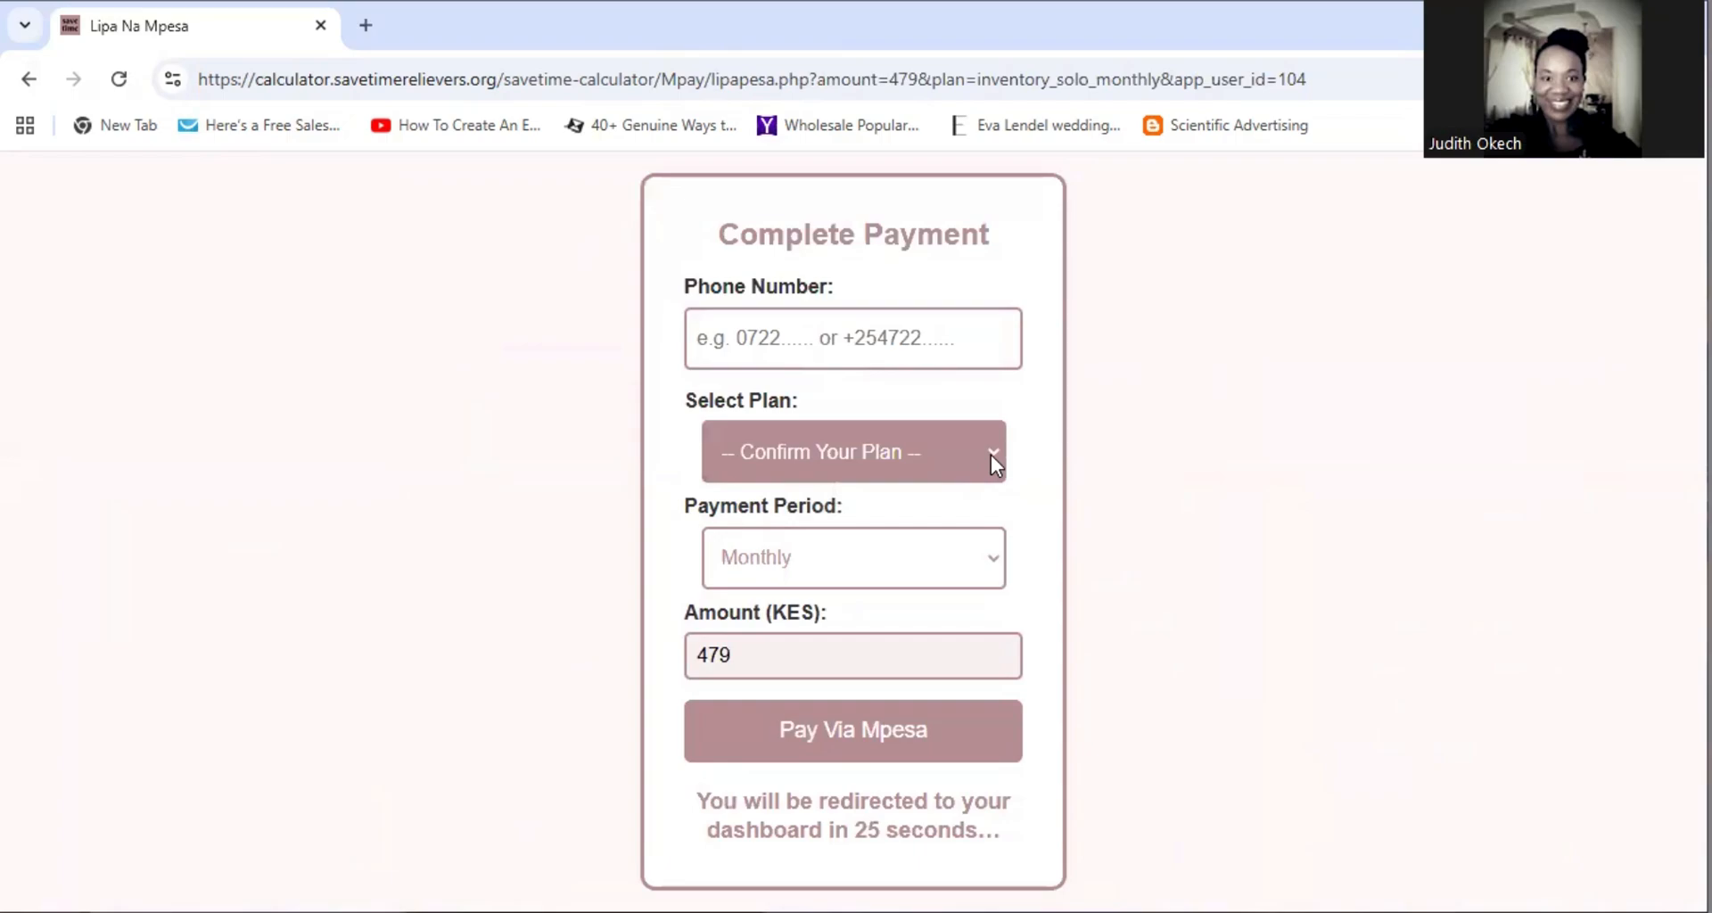
left_click(992, 455)
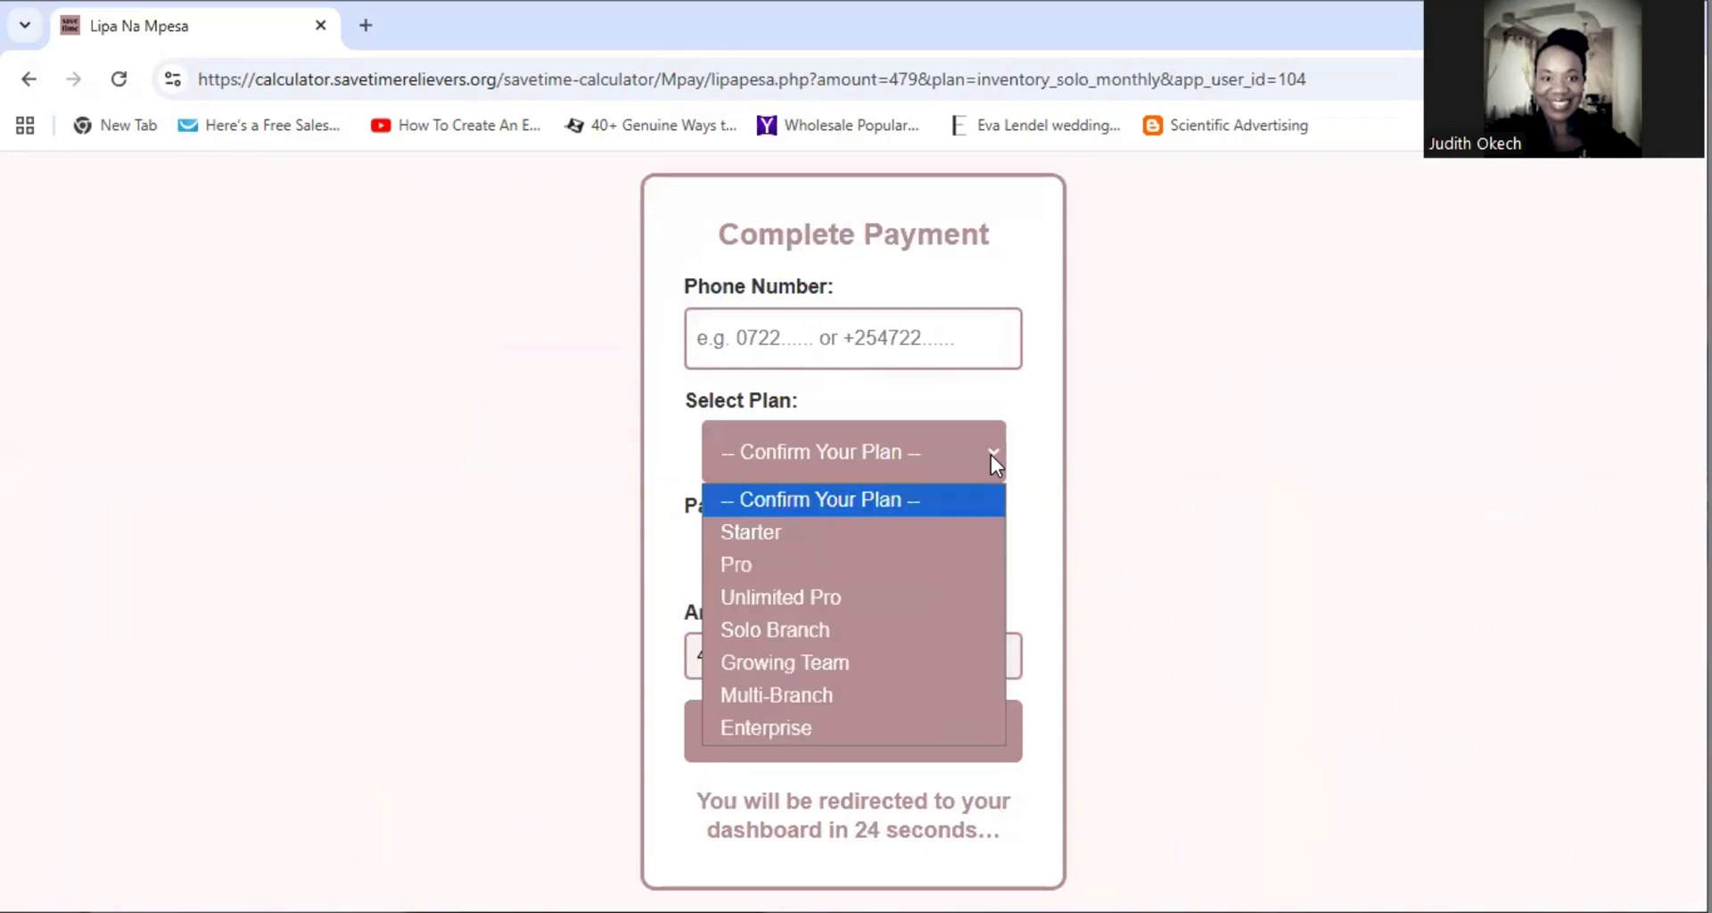
left_click(774, 638)
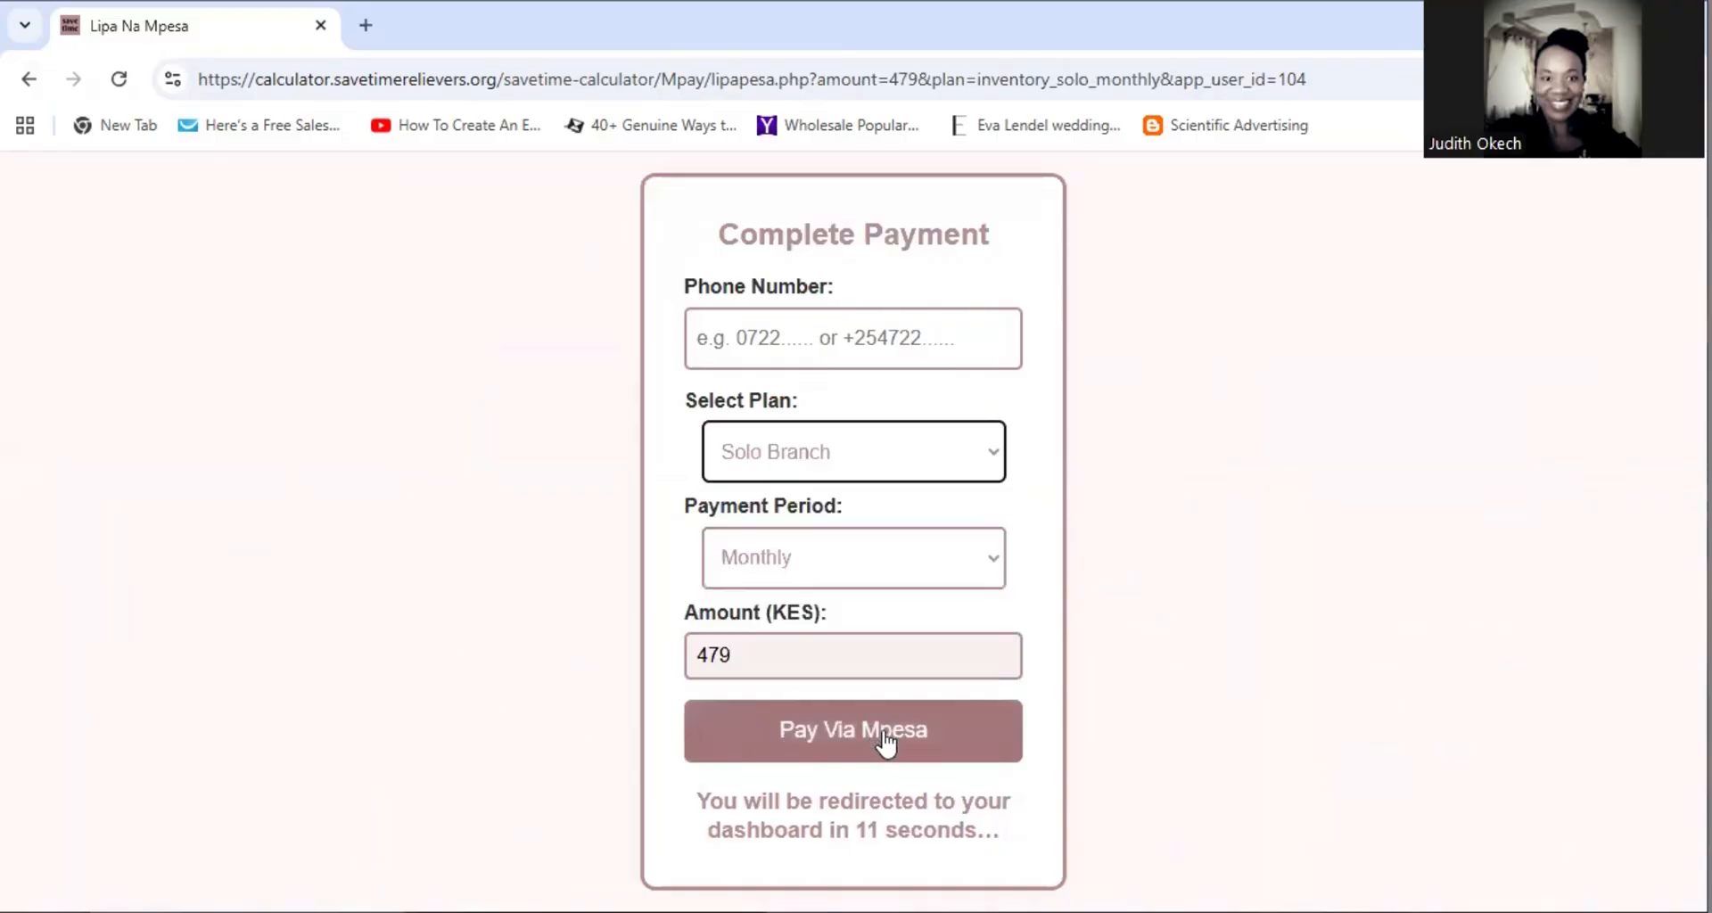
Abandon the unpaid form, going back to the plans page and then to the dashboard
left_click(30, 80)
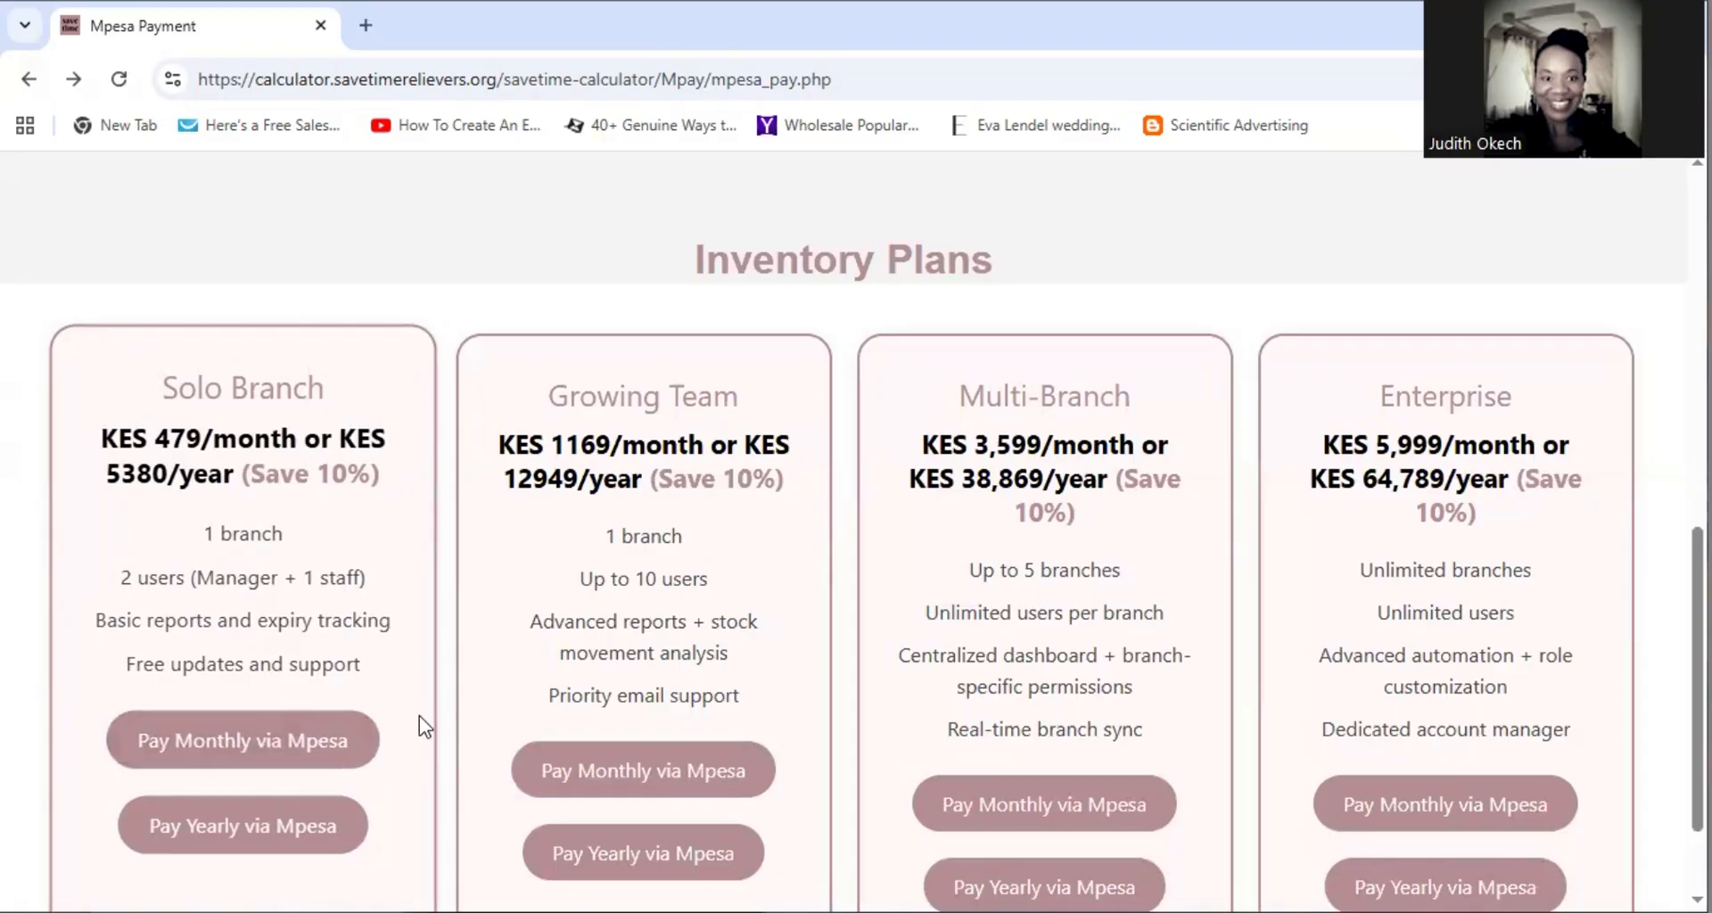
scroll(607, 669, "down", 2)
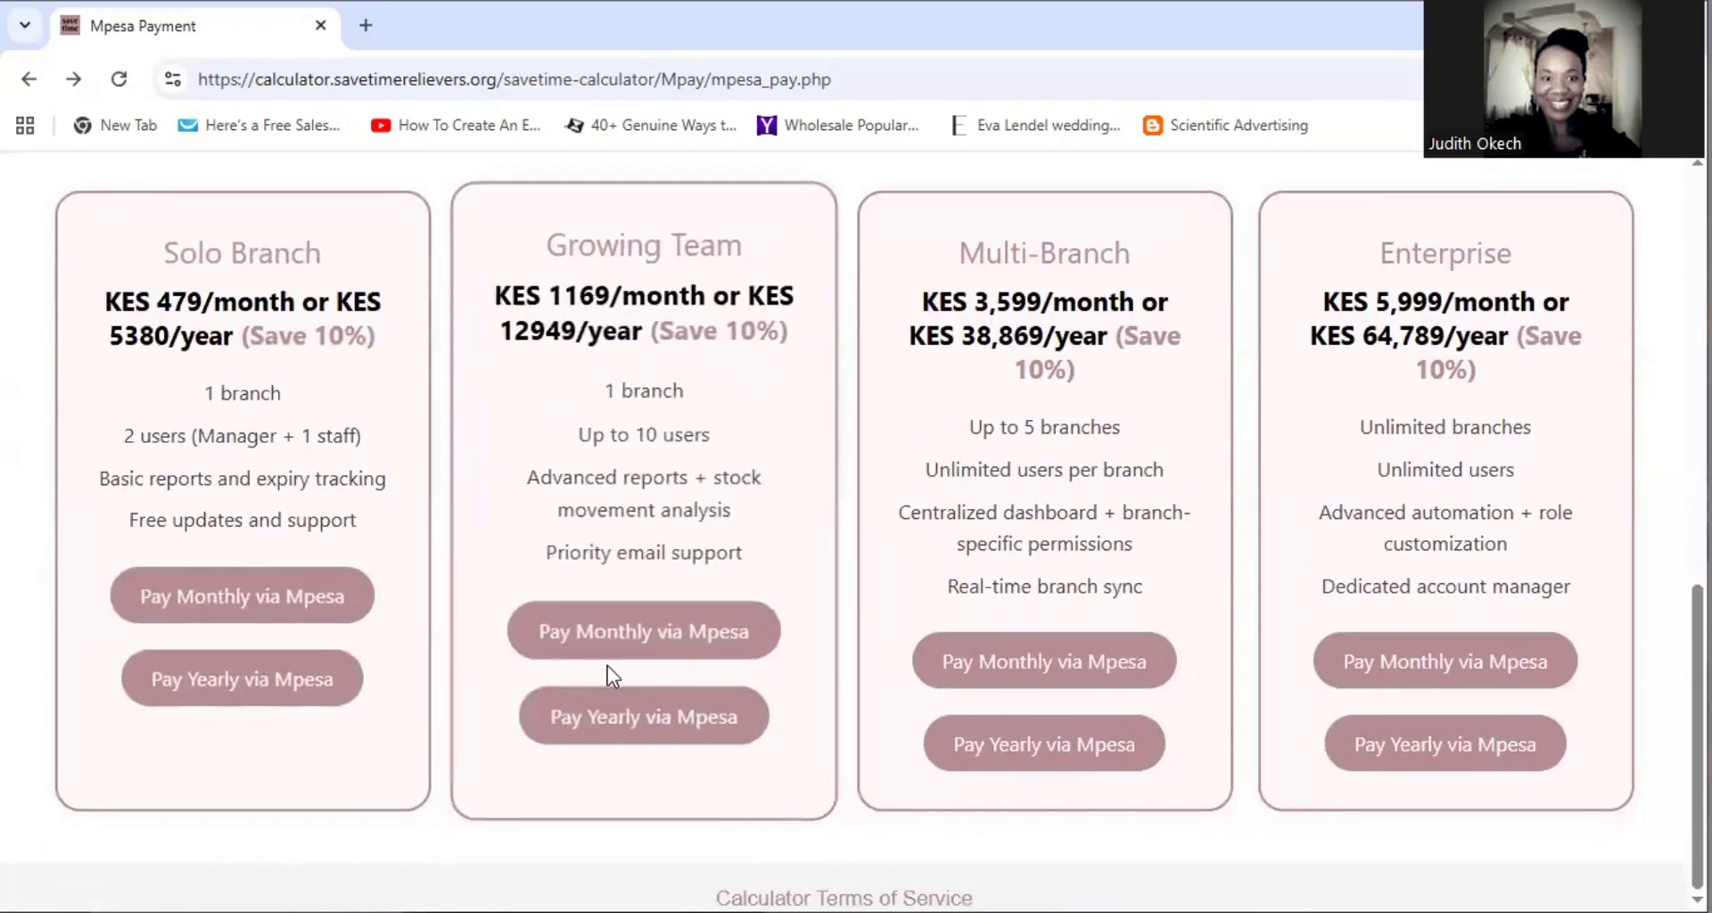
scroll(611, 675, "up", 6)
scroll(612, 674, "up", 5)
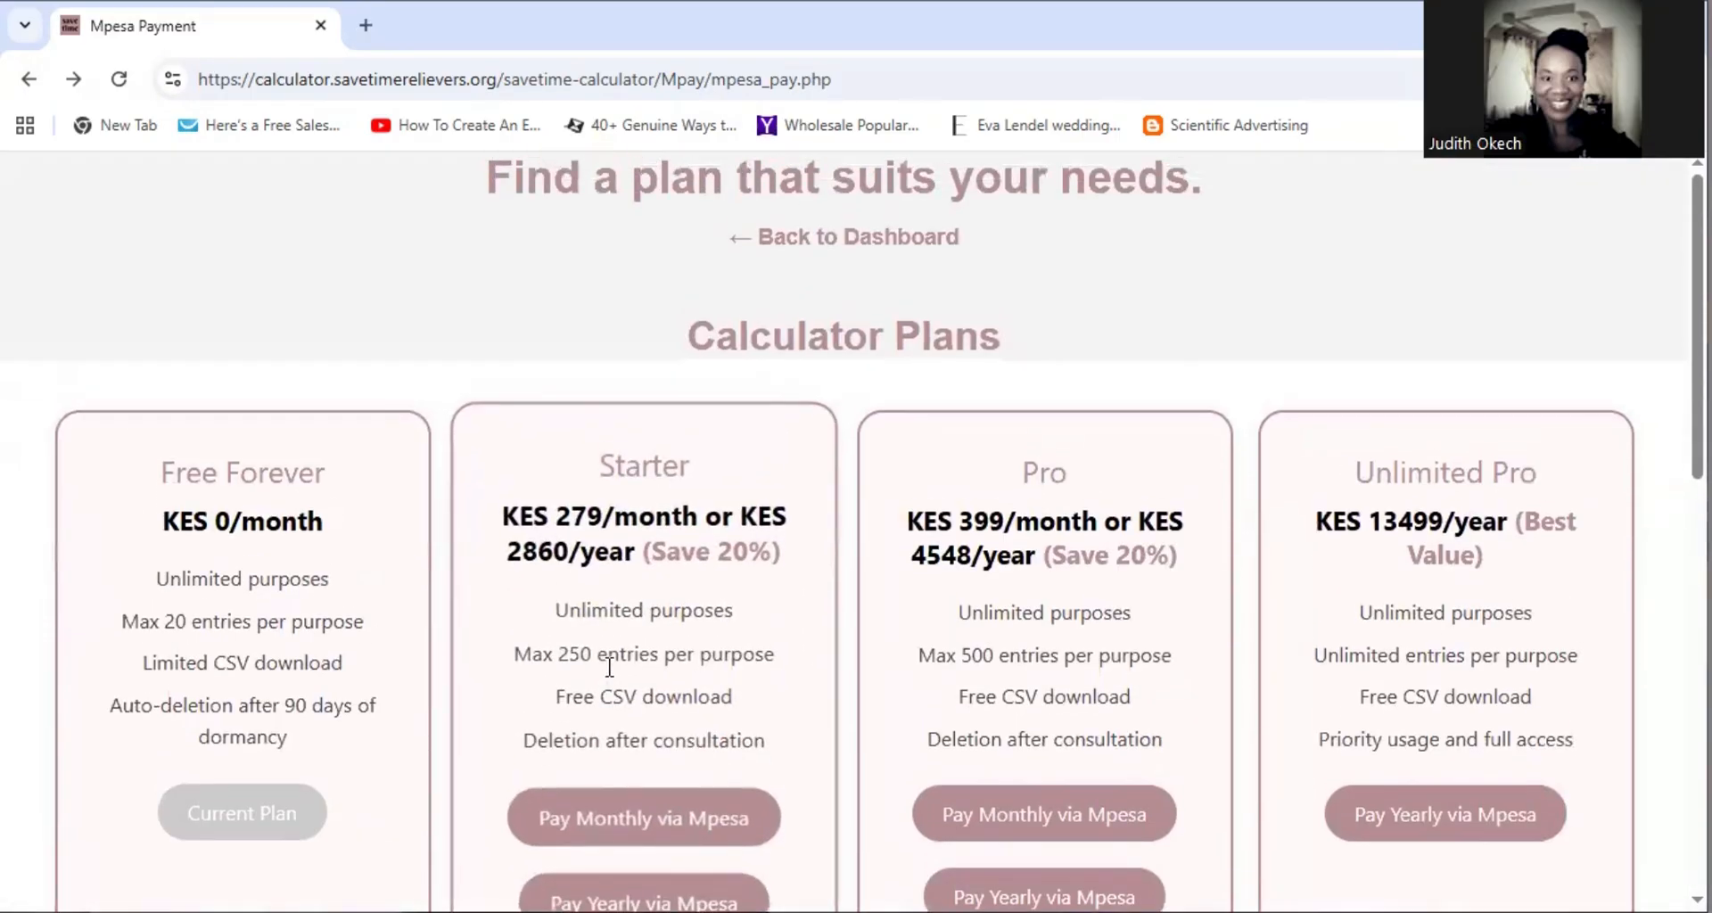
scroll(500, 664, "down", 12)
scroll(503, 655, "up", 10)
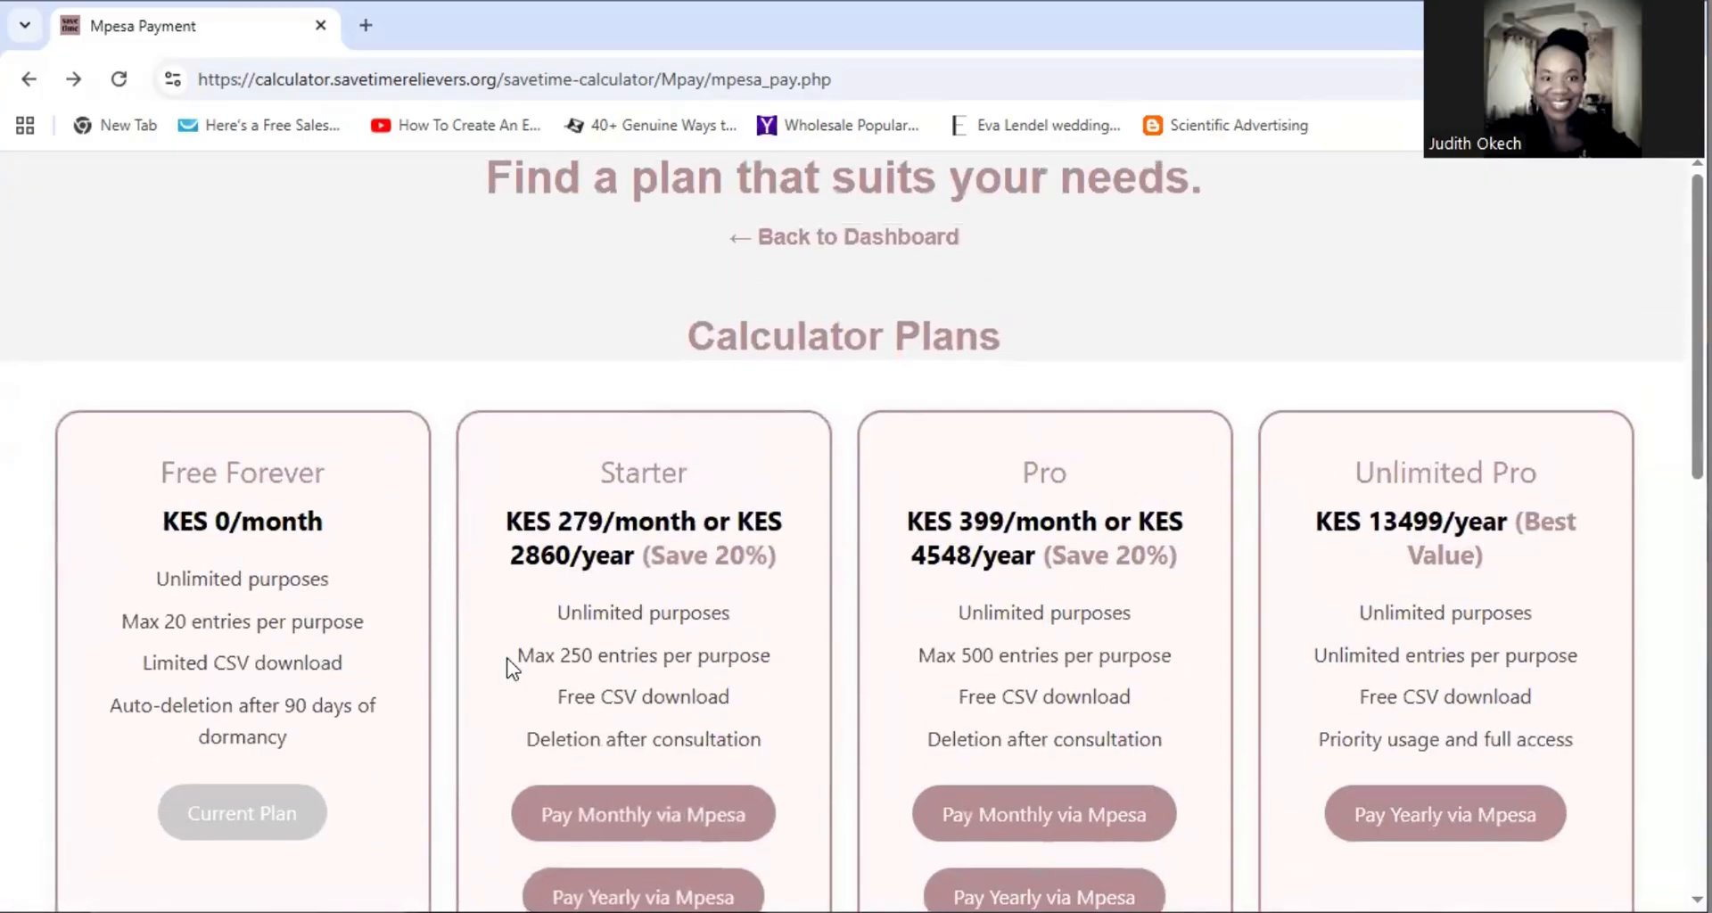
left_click(805, 240)
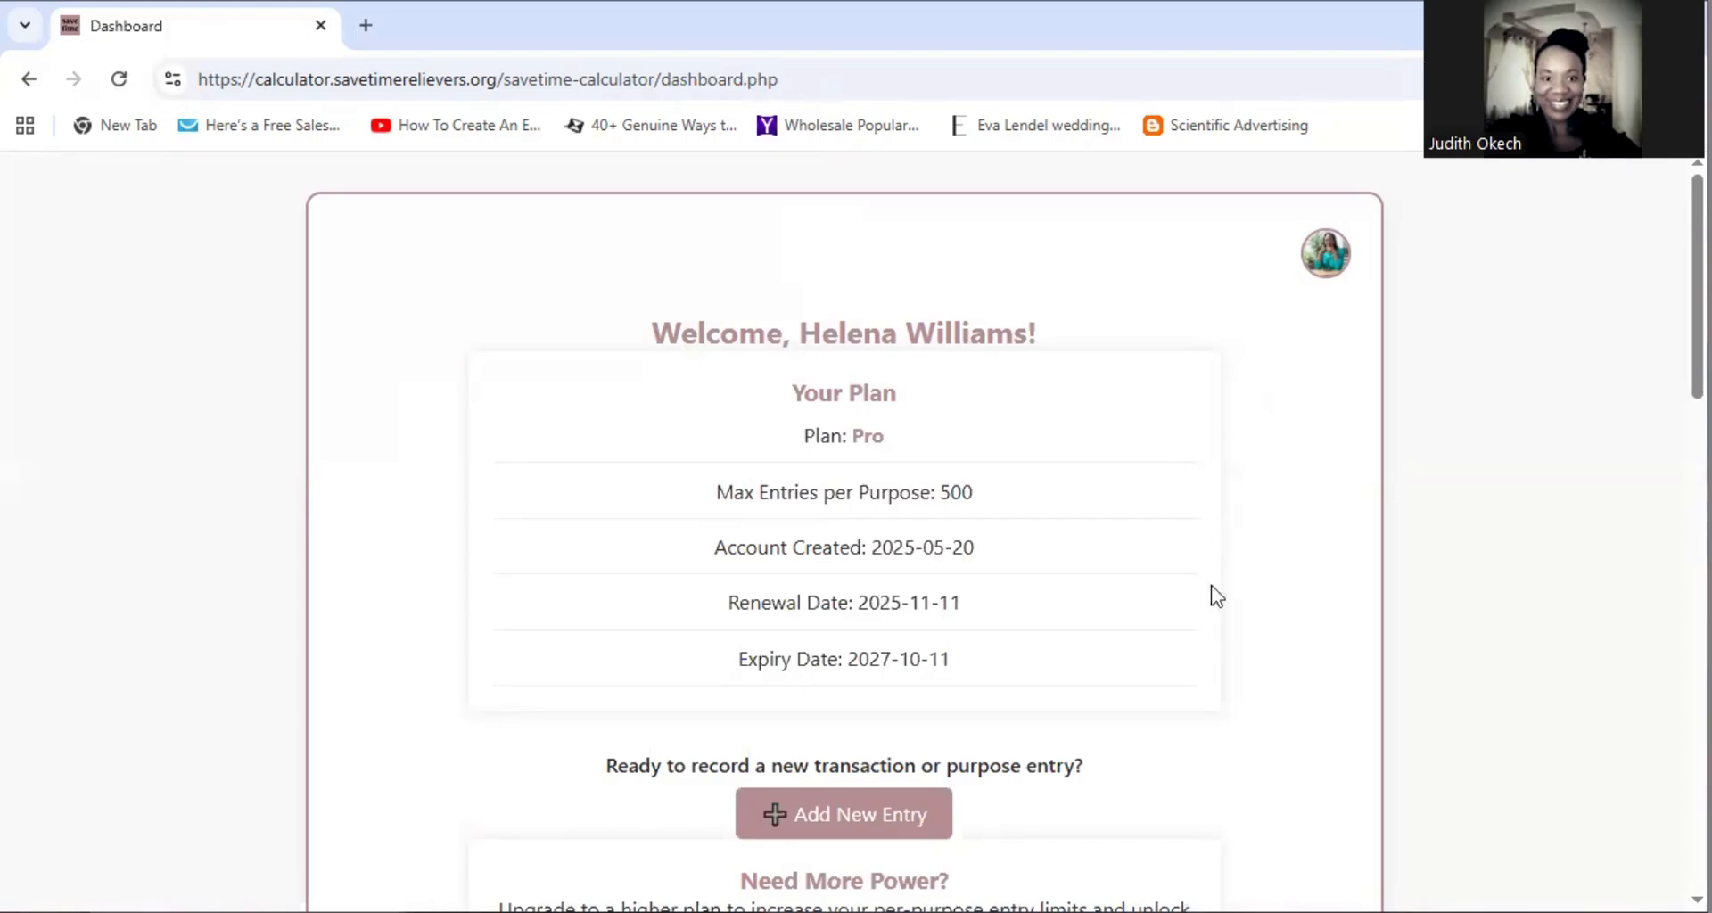
Scroll down the dashboard and open the Inventory section
scroll(1181, 603, "down", 18)
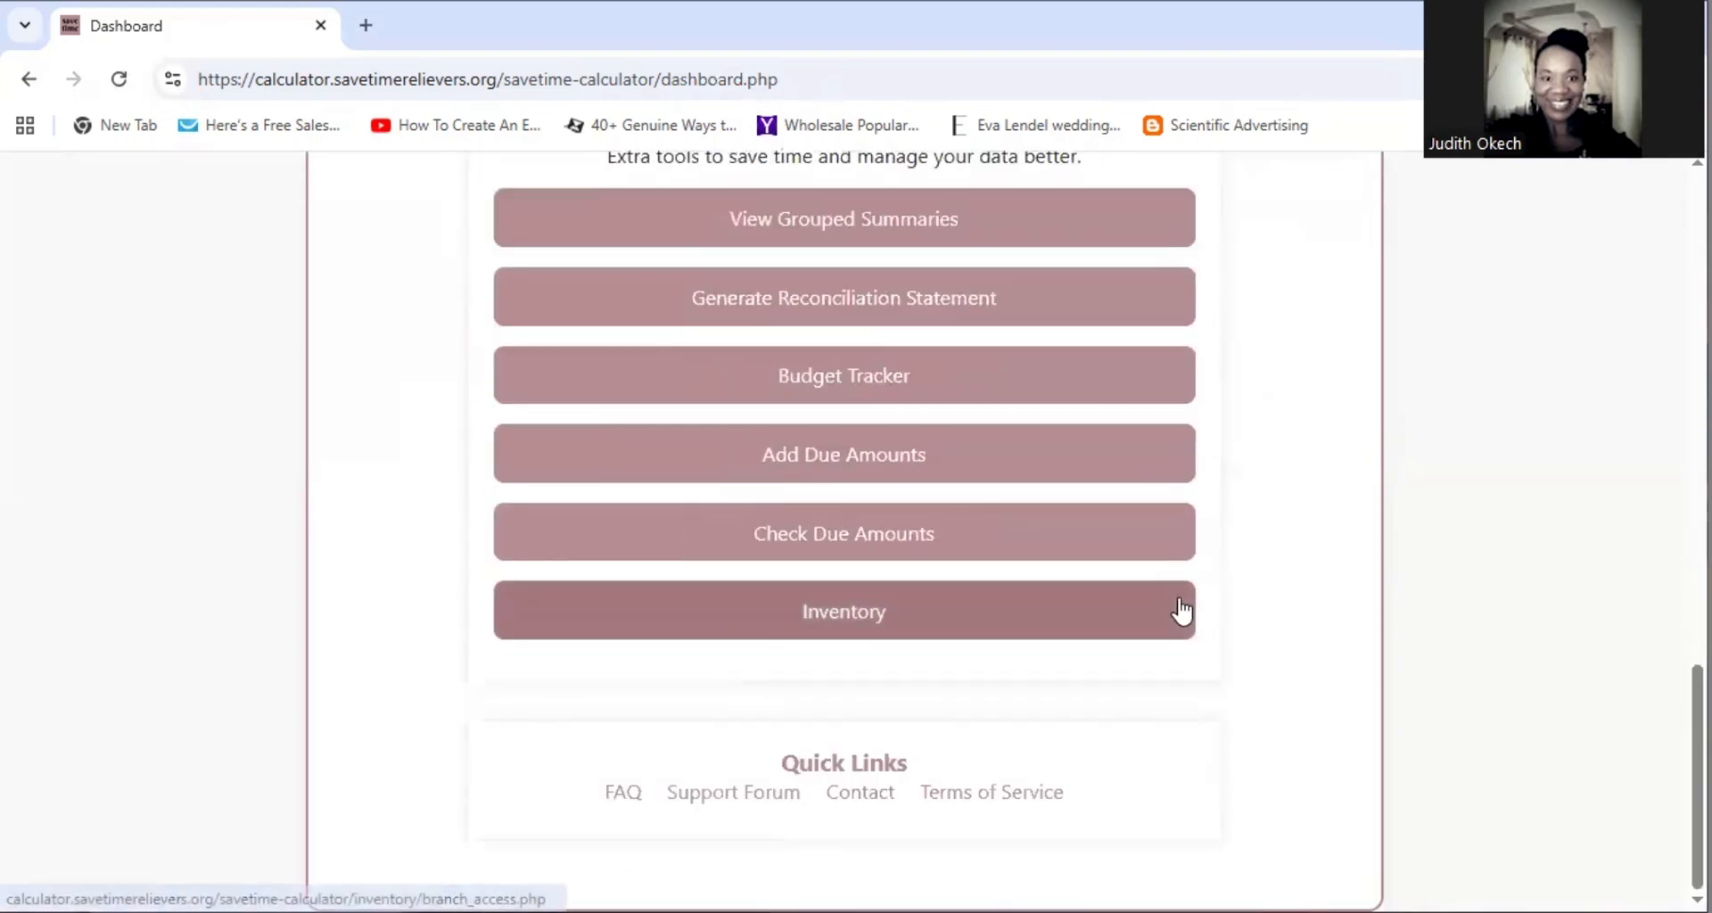
left_click(855, 610)
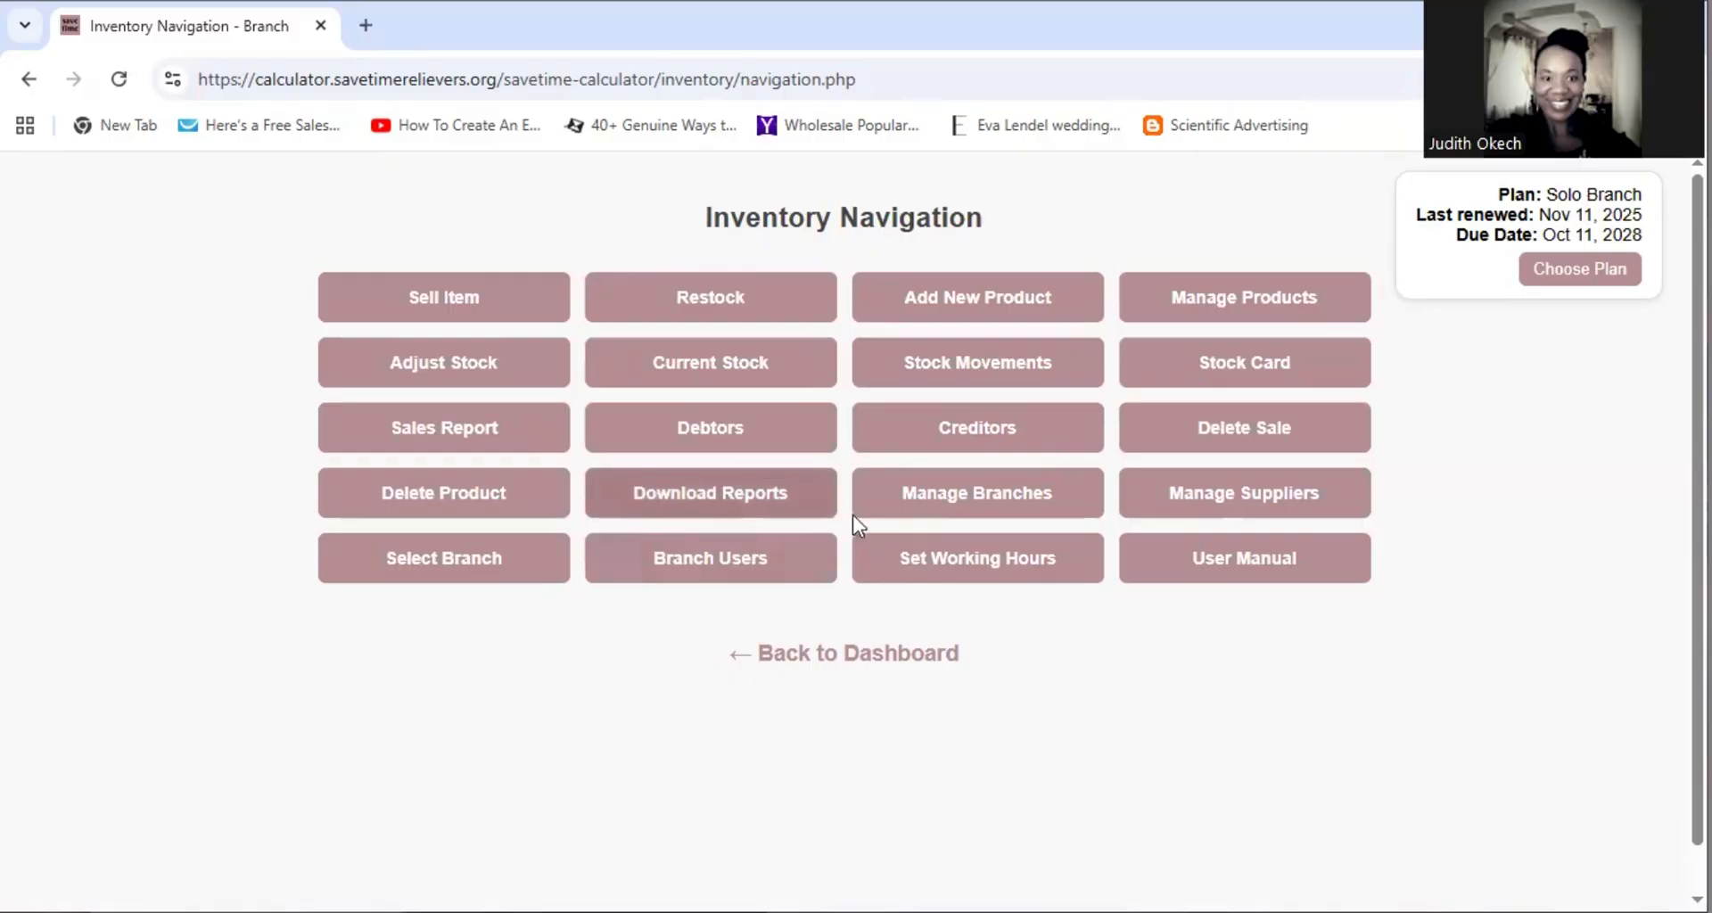
View Manage Branches (Kisumu), leave the new-branch form unsaved, and open Branch Users
left_click(1006, 506)
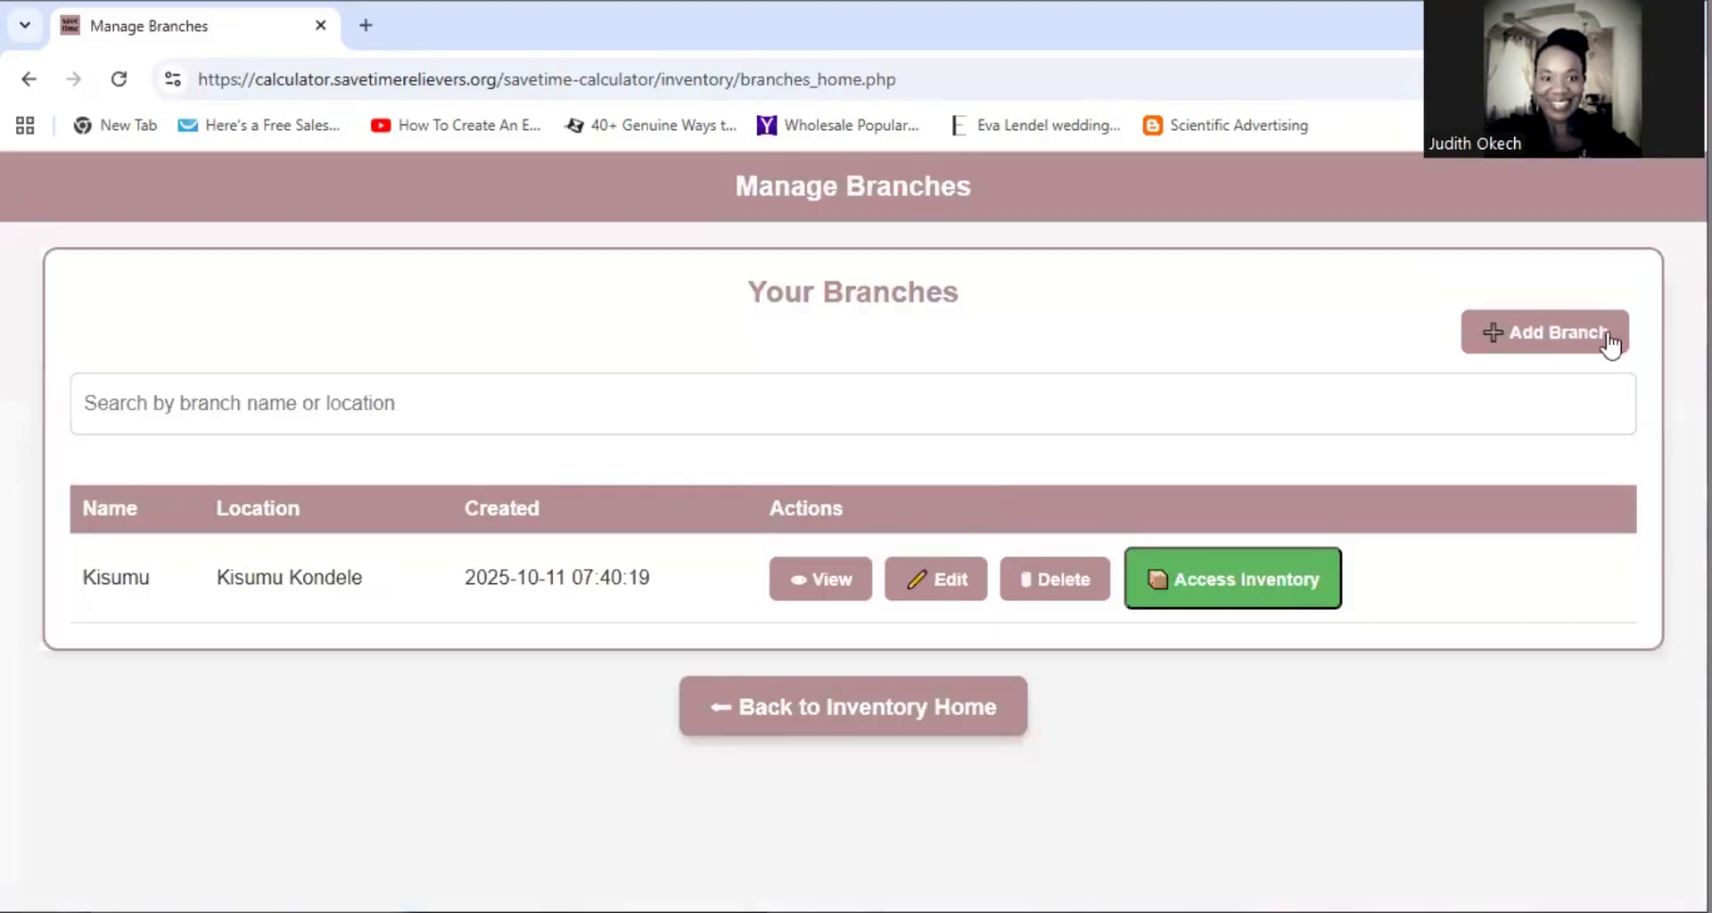
left_click(1580, 328)
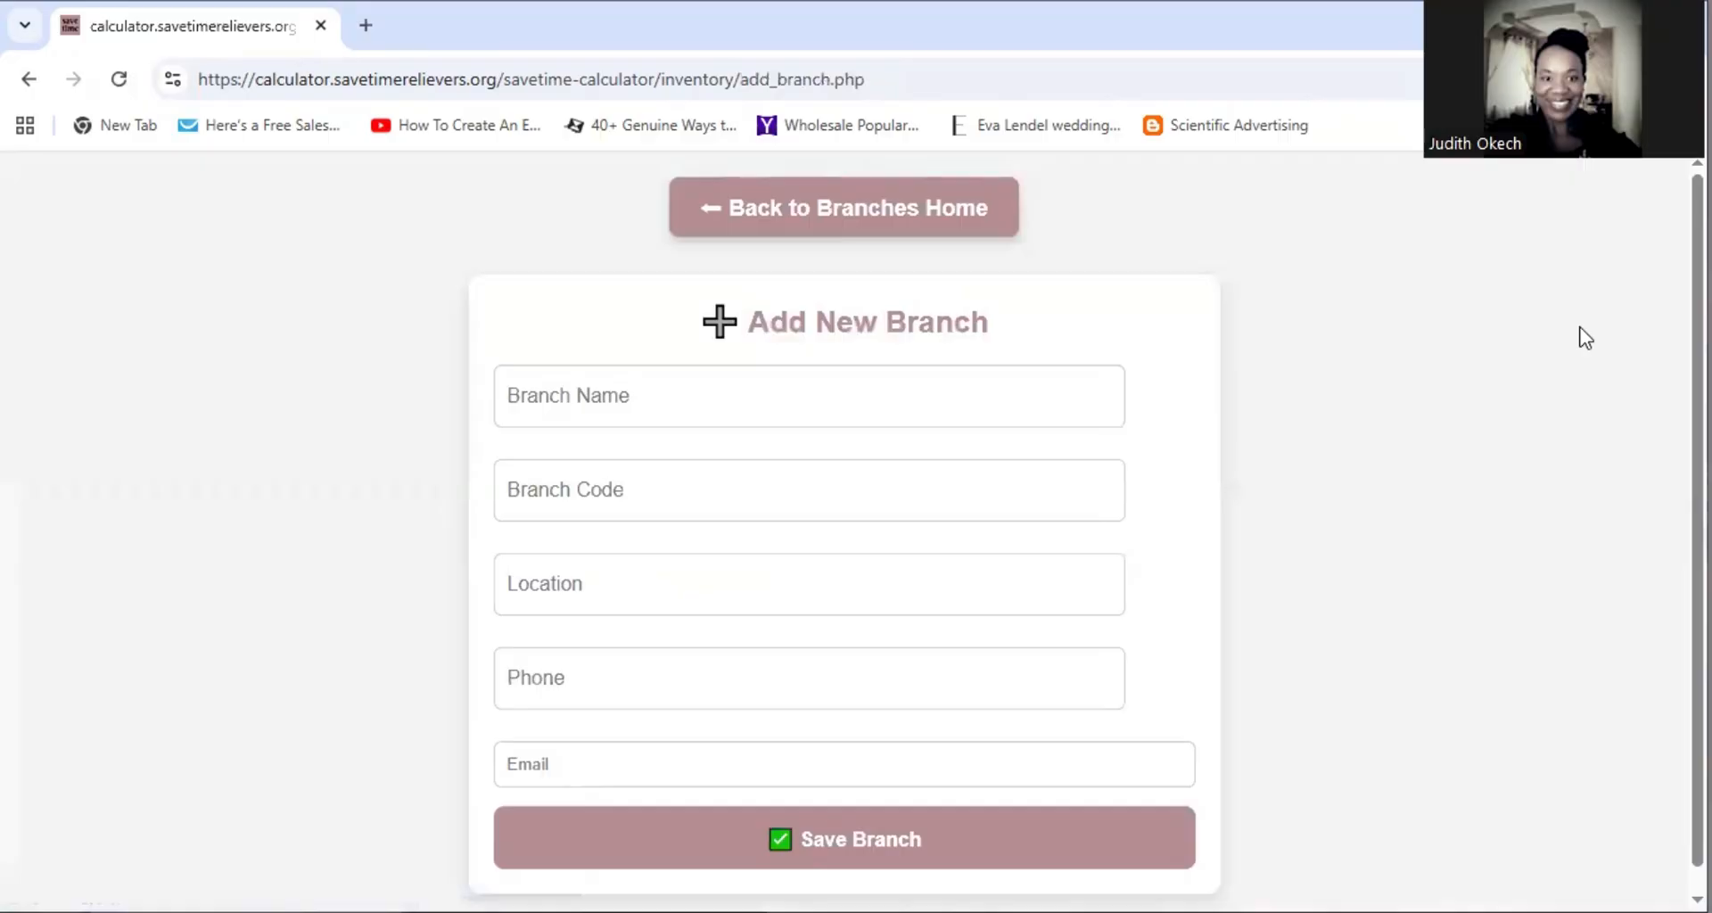
scroll(1346, 476, "down", 1)
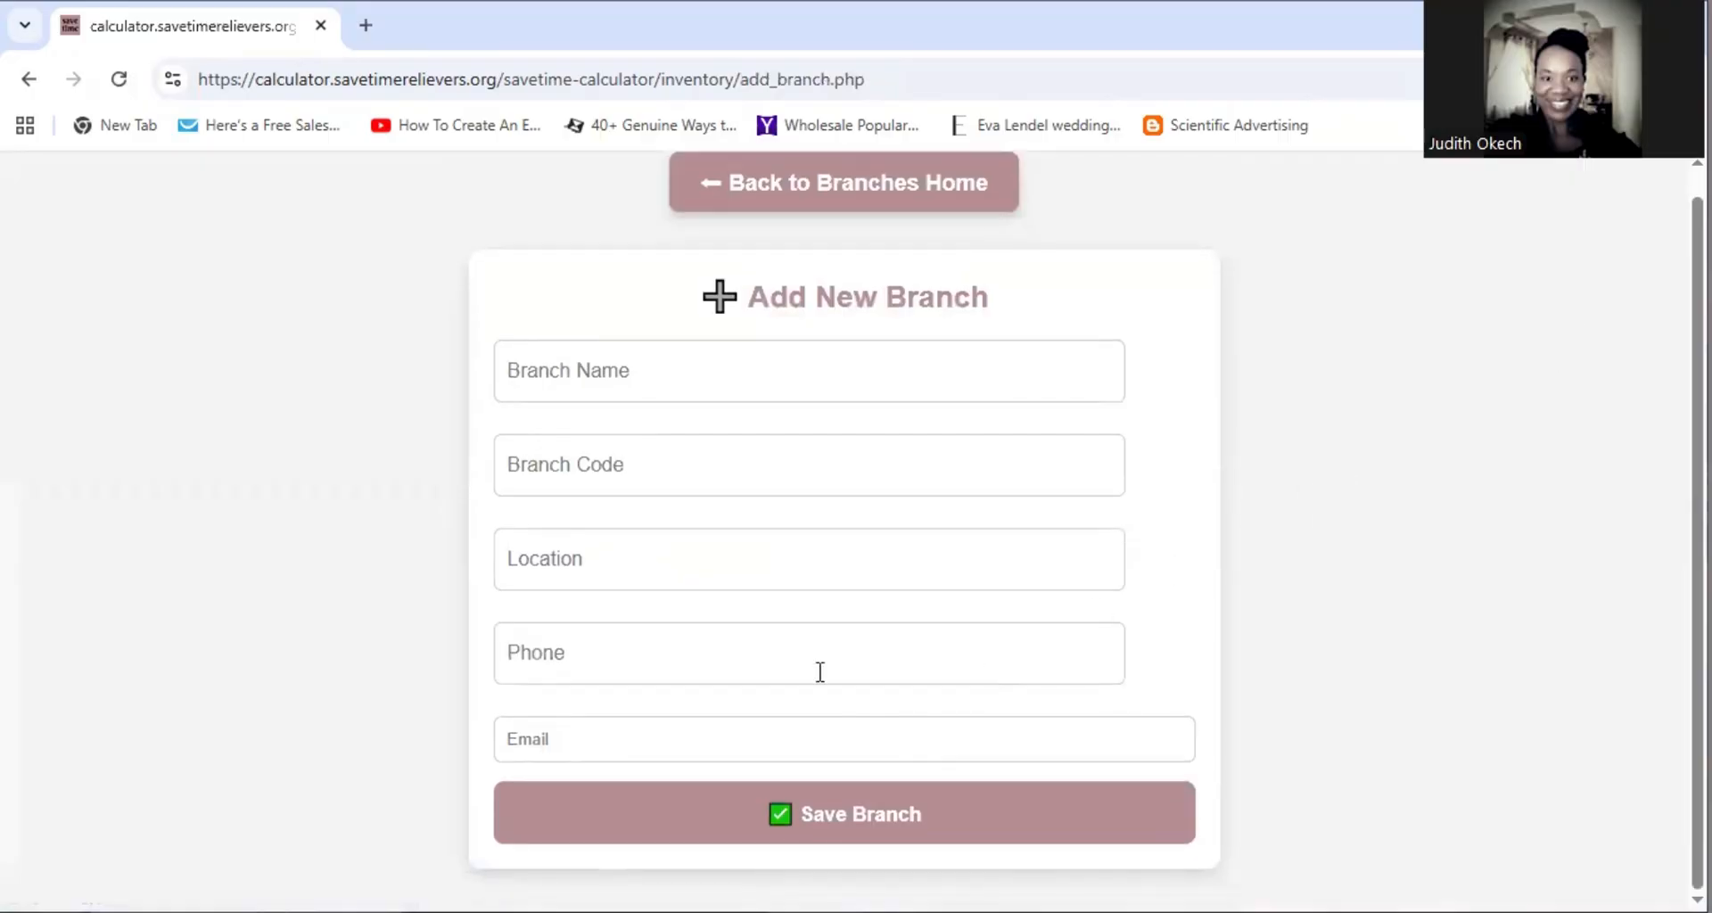
scroll(819, 672, "up", 1)
left_click(812, 204)
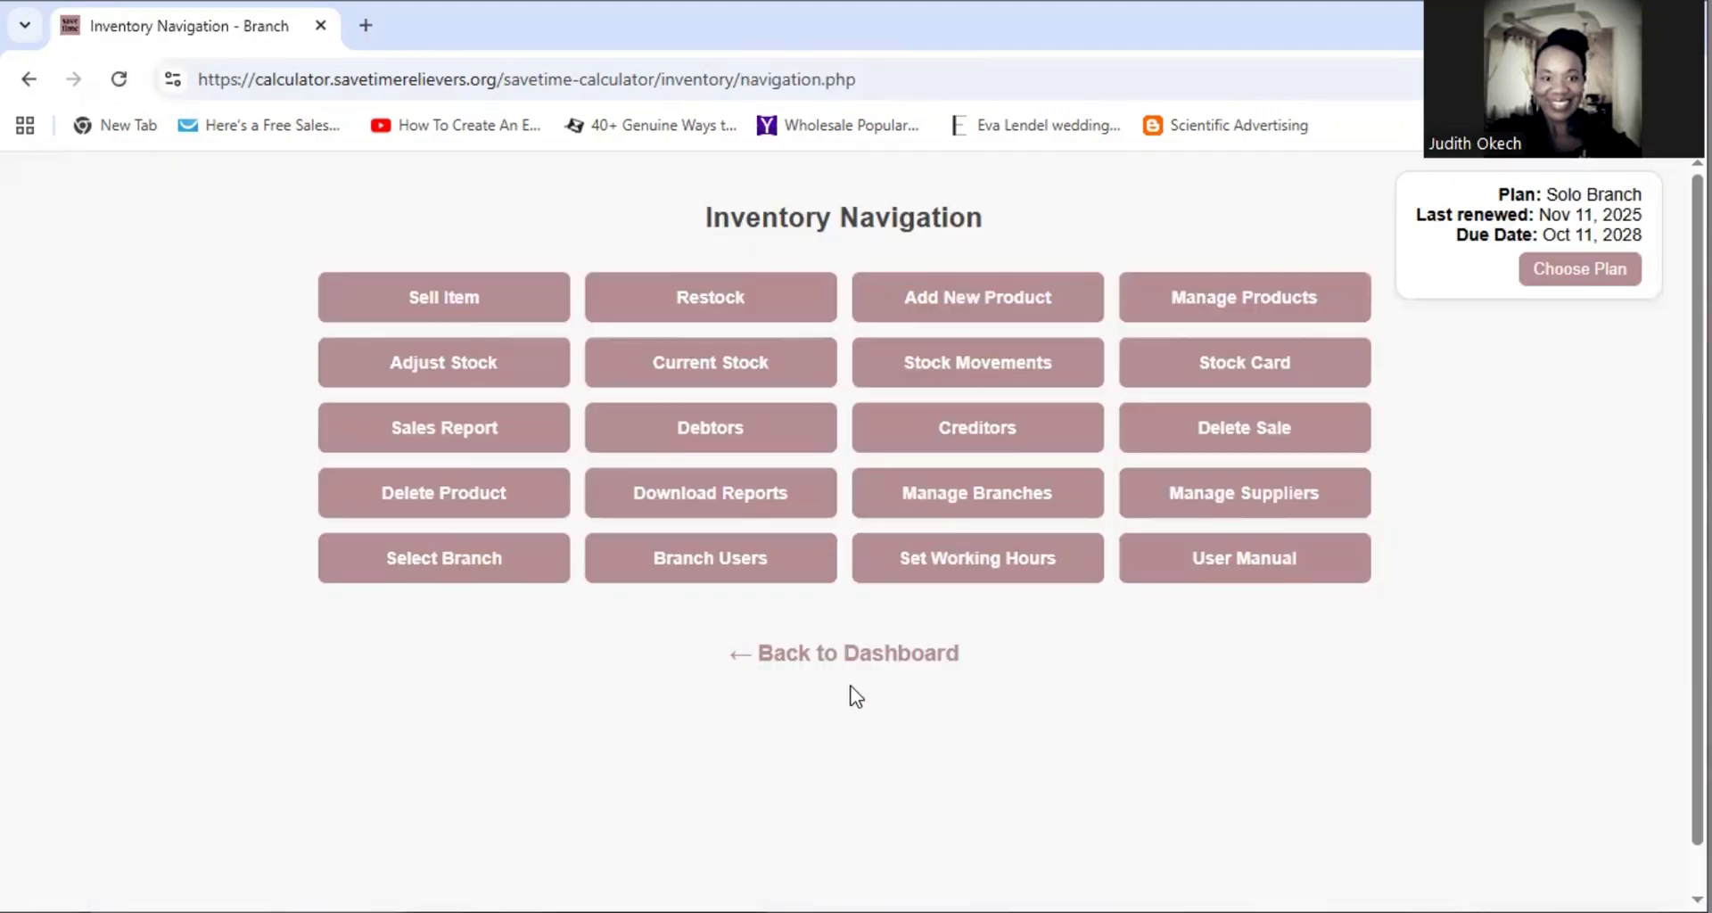
left_click(701, 563)
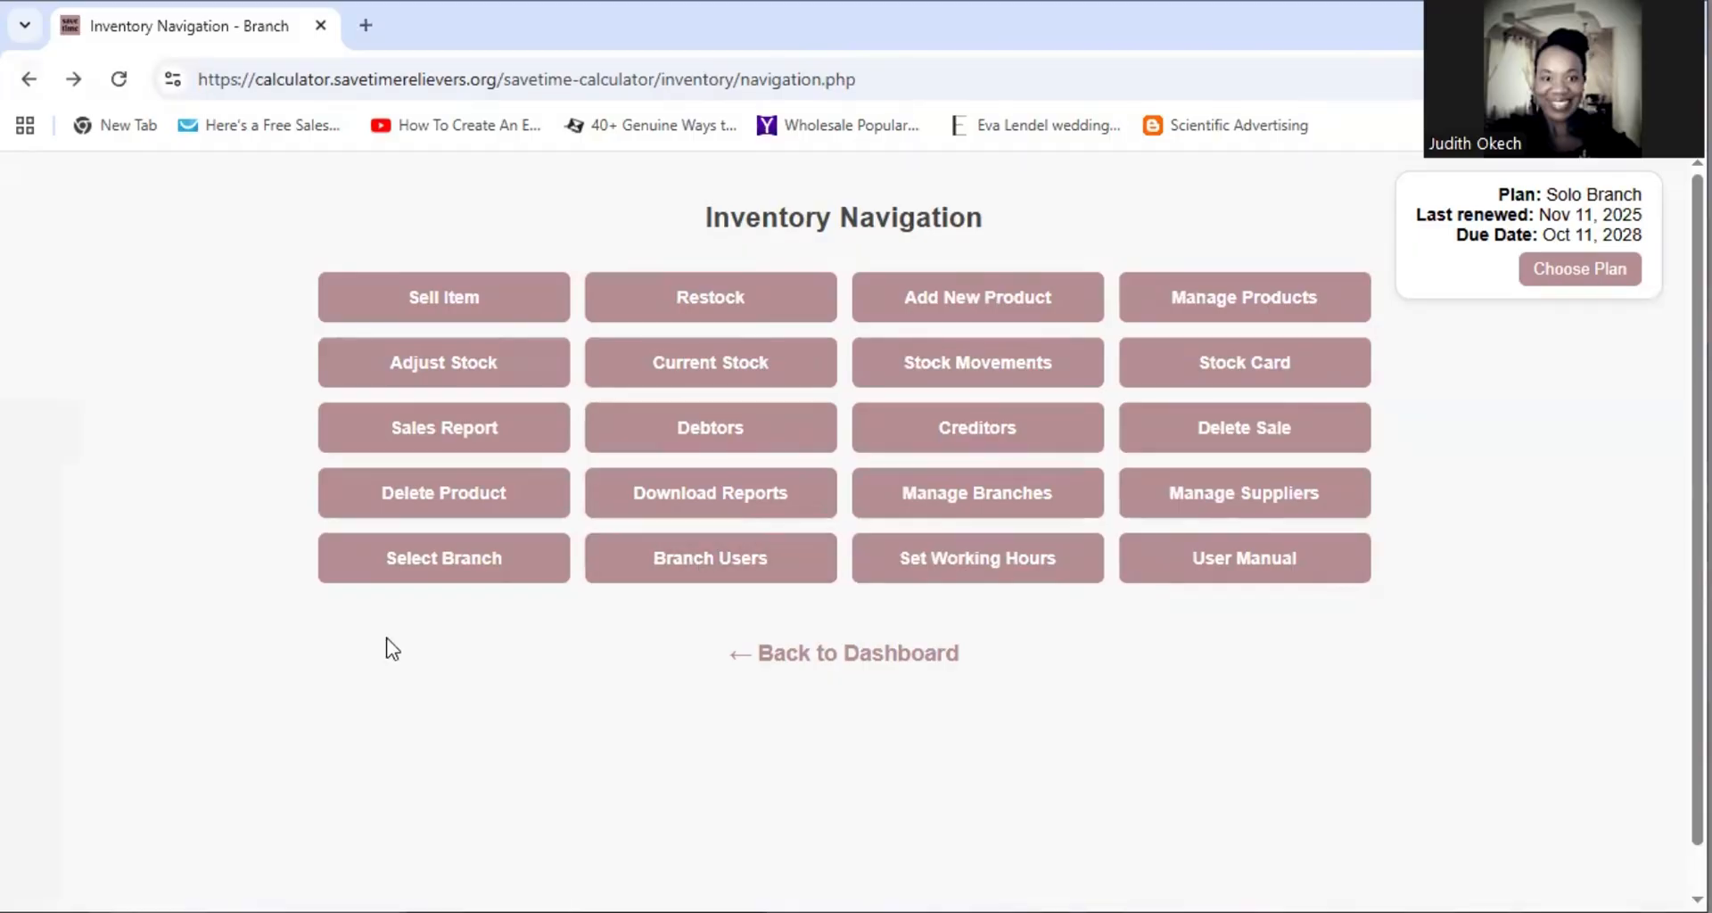
left_click(1271, 496)
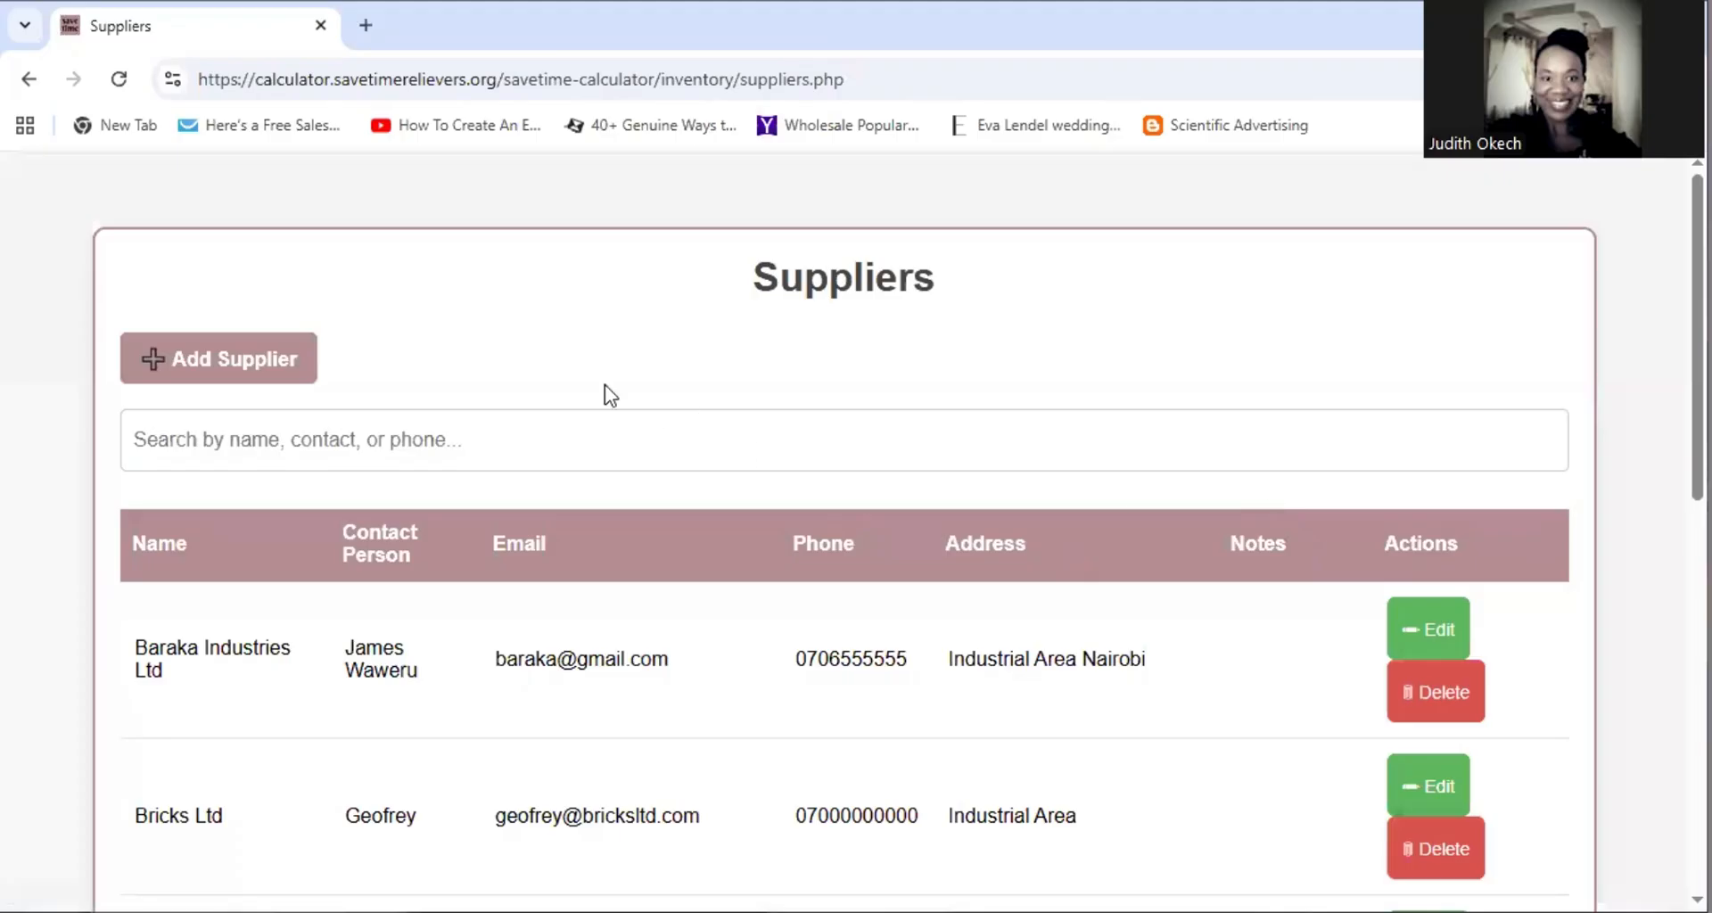
left_click(261, 366)
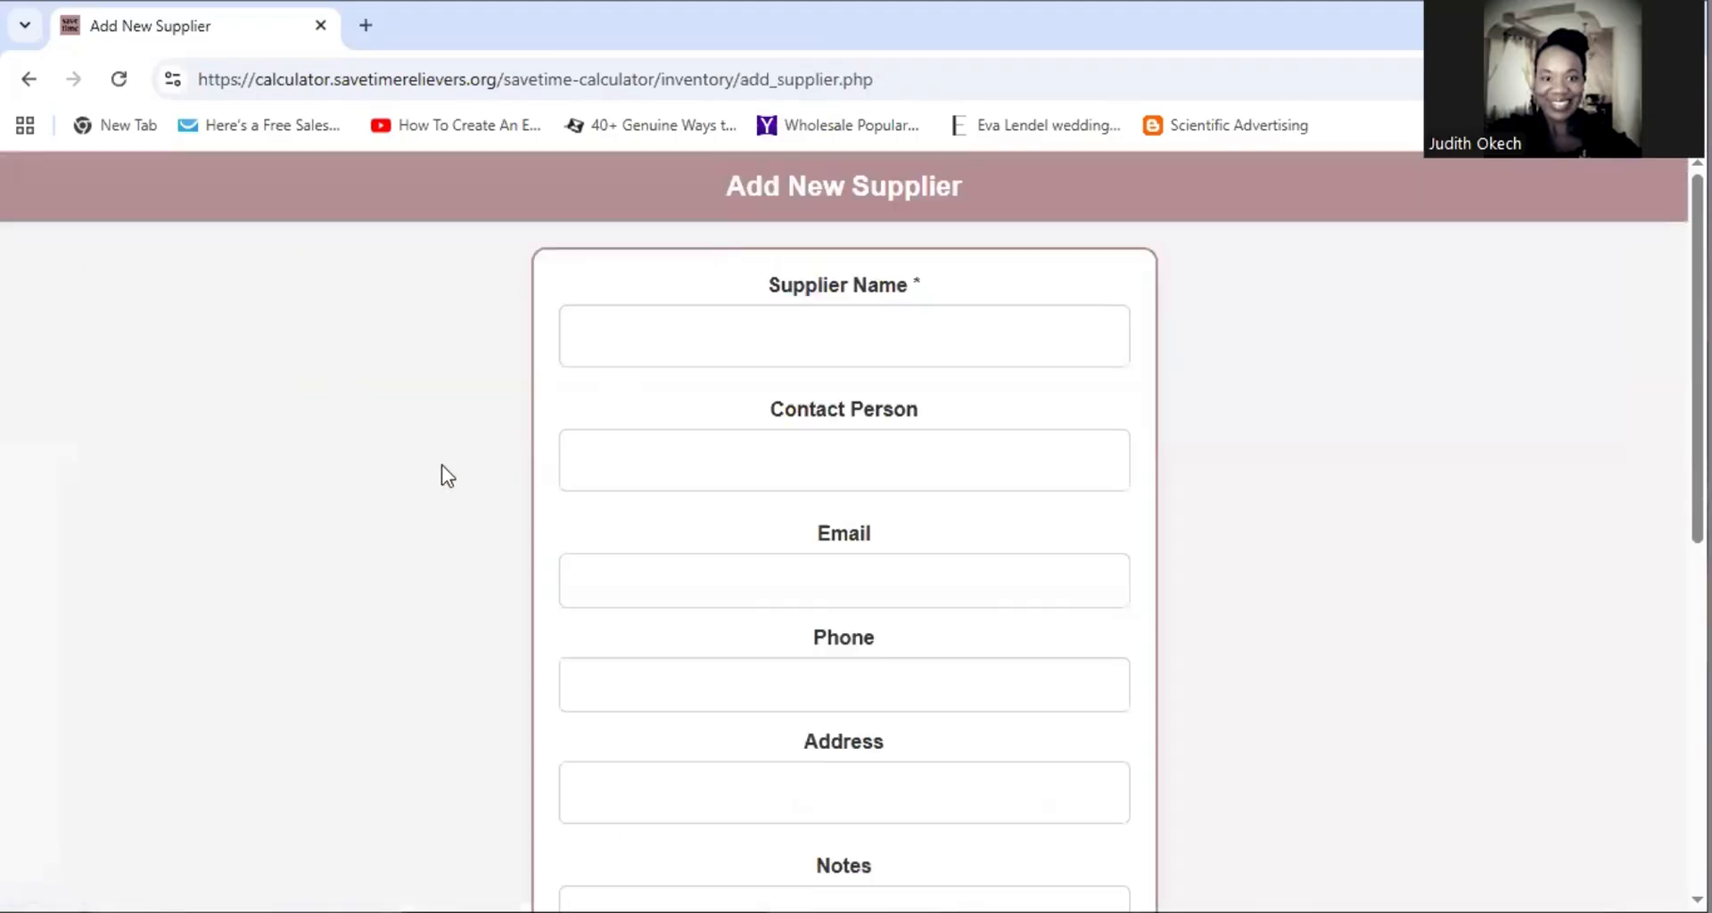
scroll(871, 573, "down", 8)
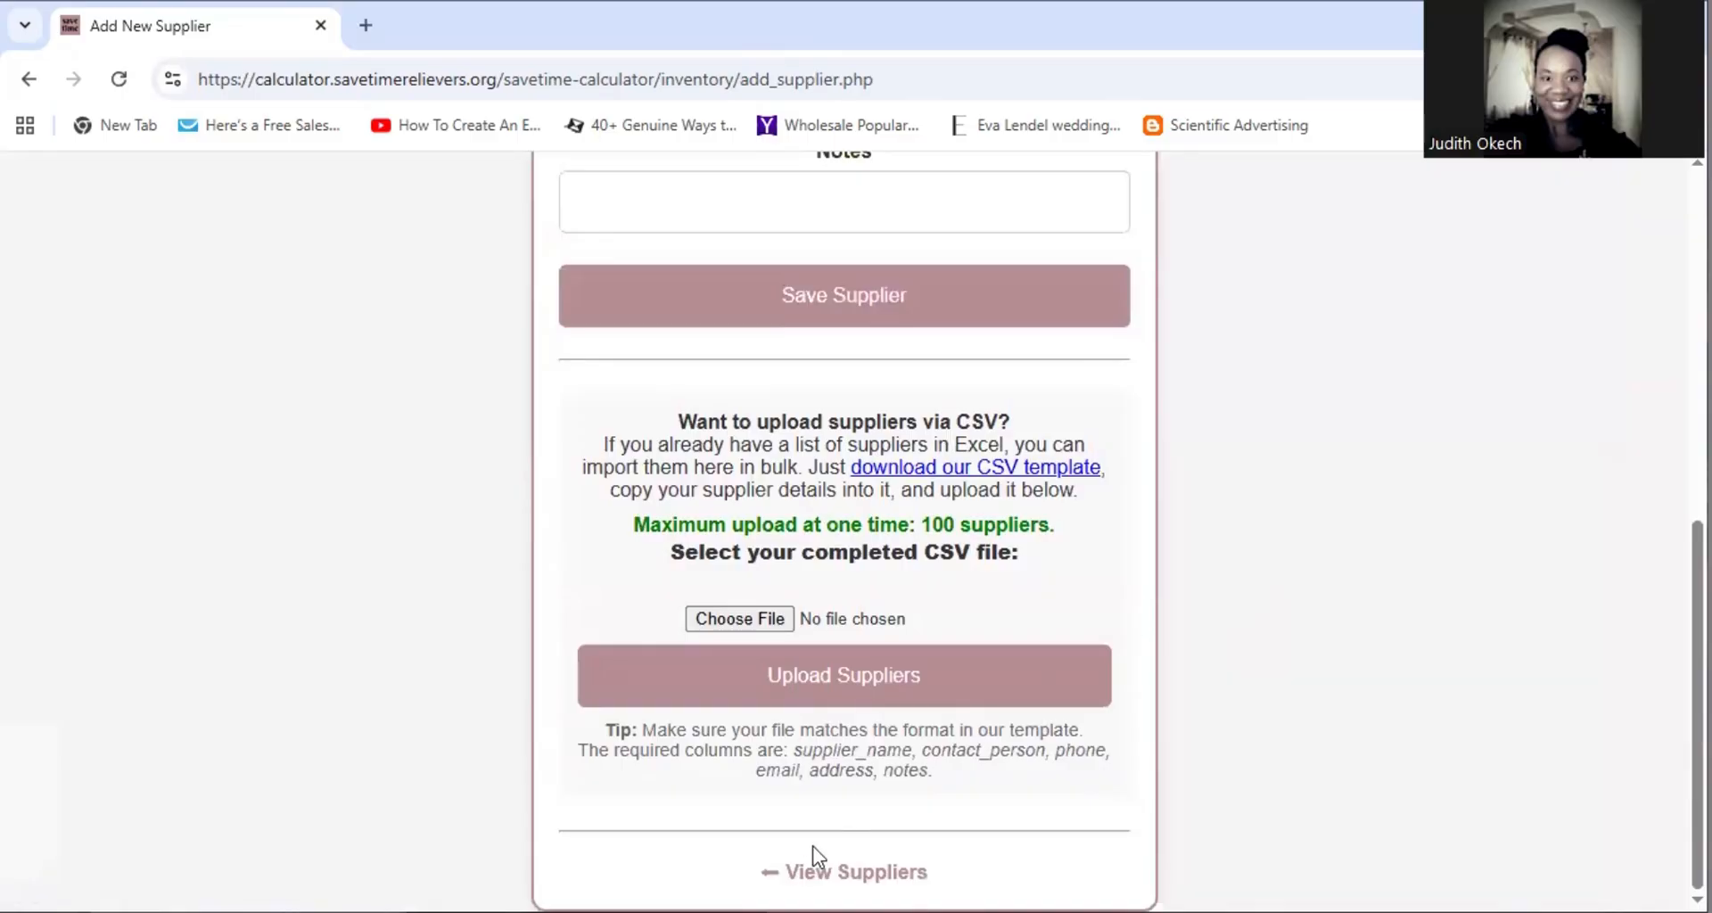
left_click(816, 861)
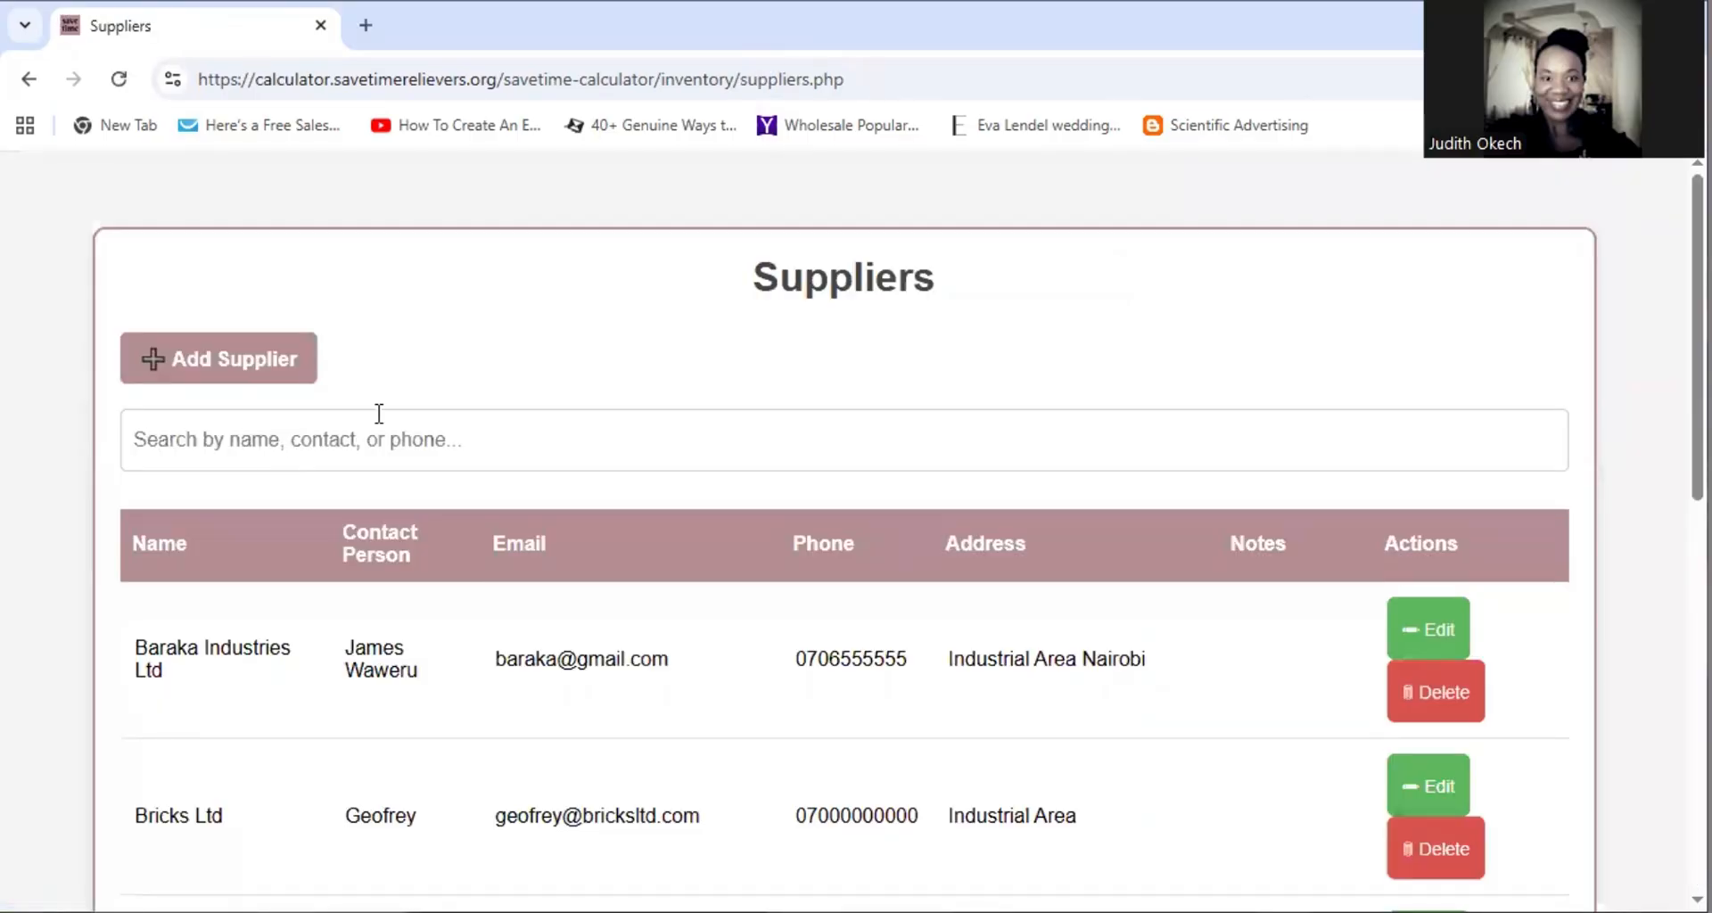
scroll(672, 393, "down", 10)
left_click(829, 829)
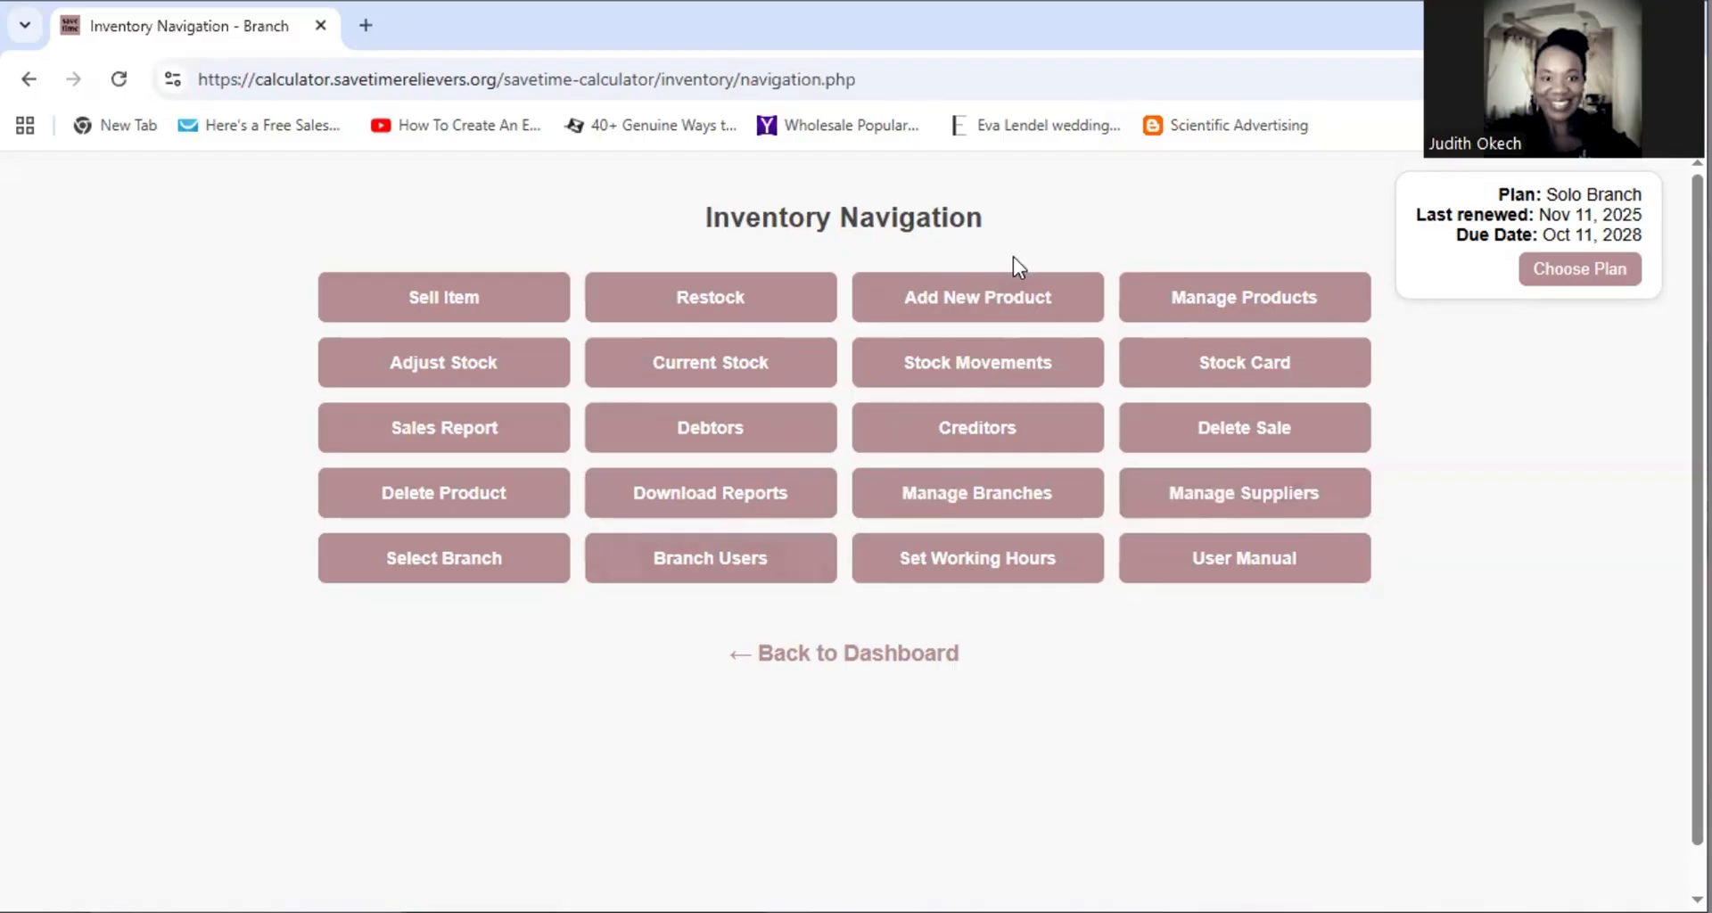
left_click(964, 303)
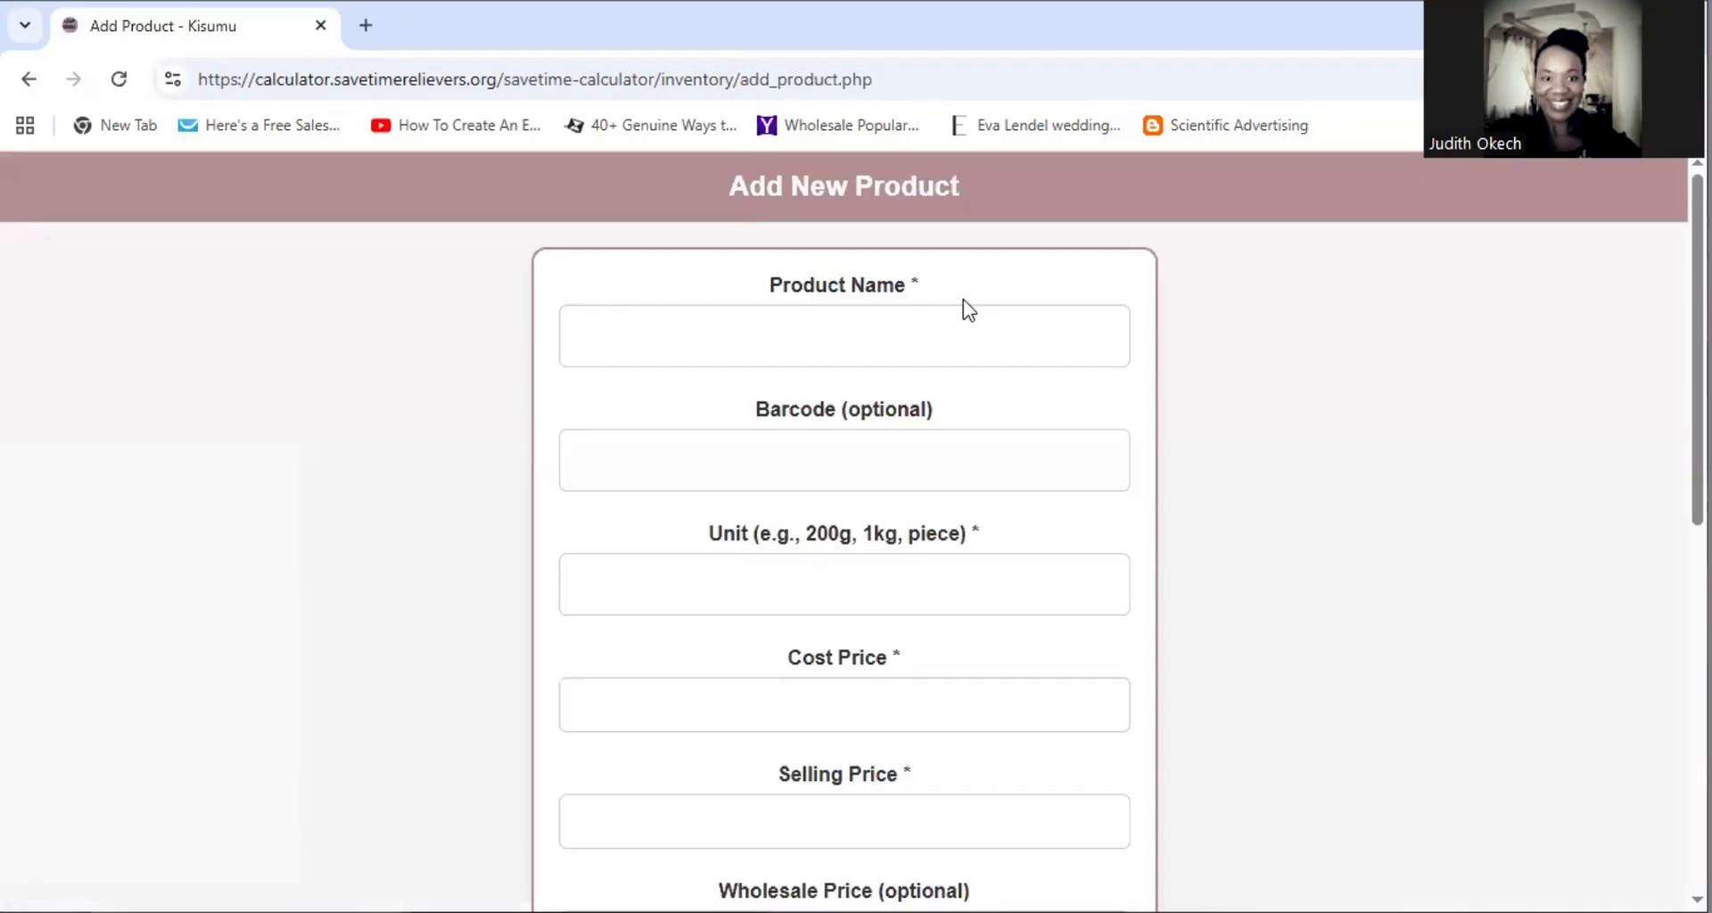
scroll(1338, 564, "down", 9)
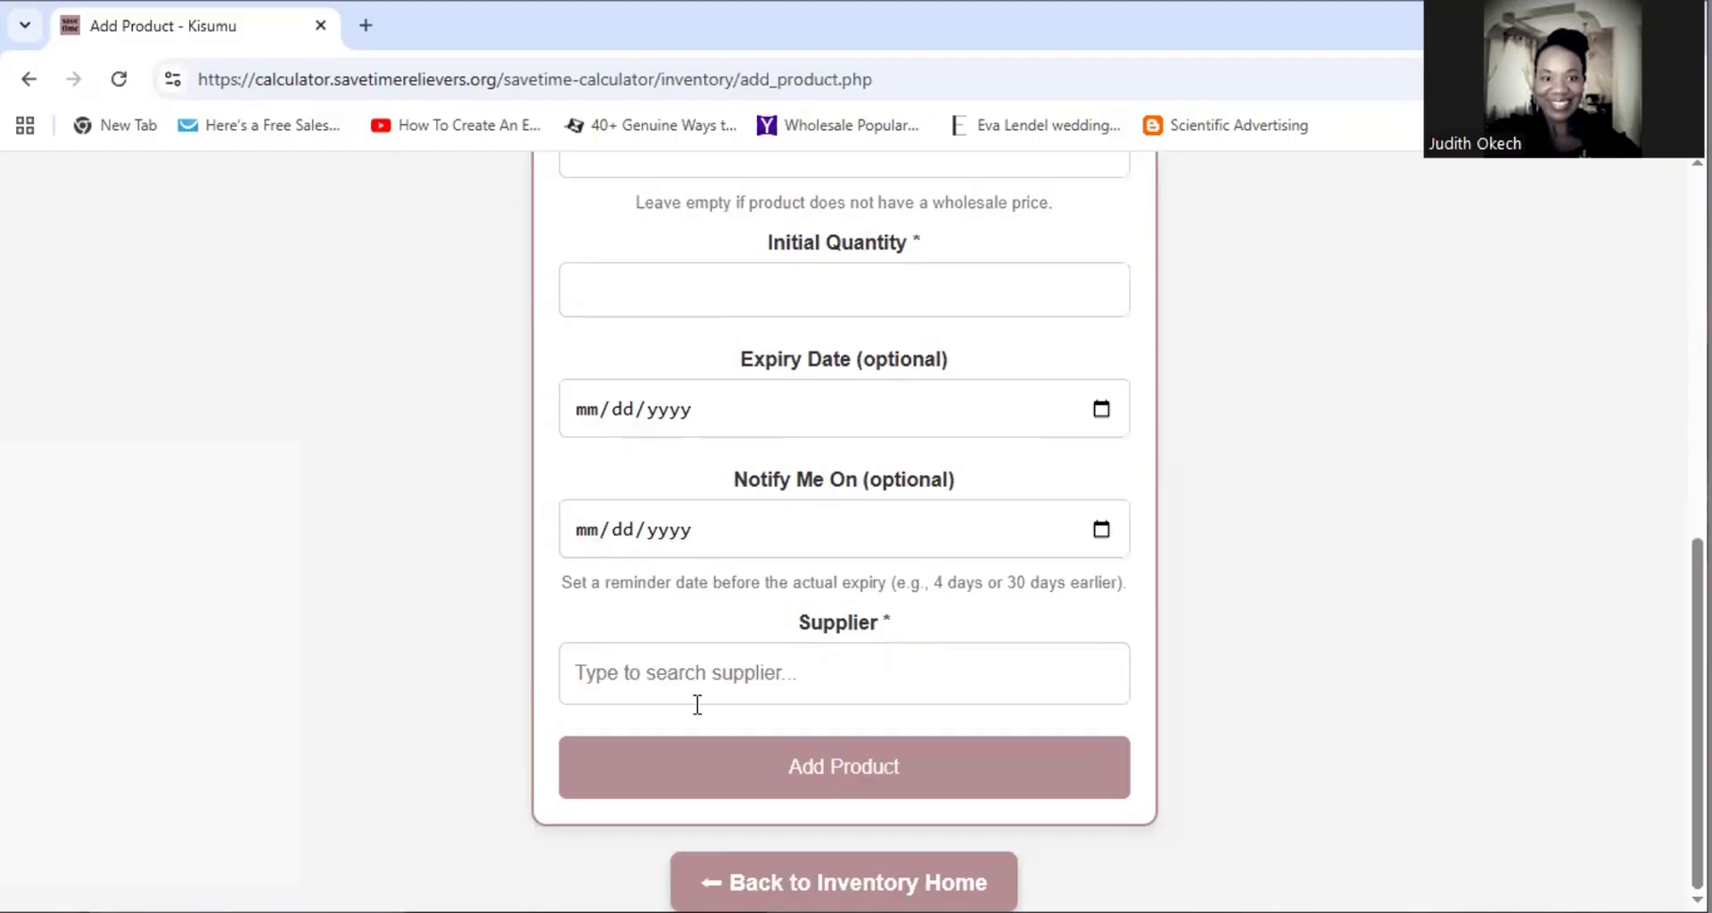
left_click(631, 672)
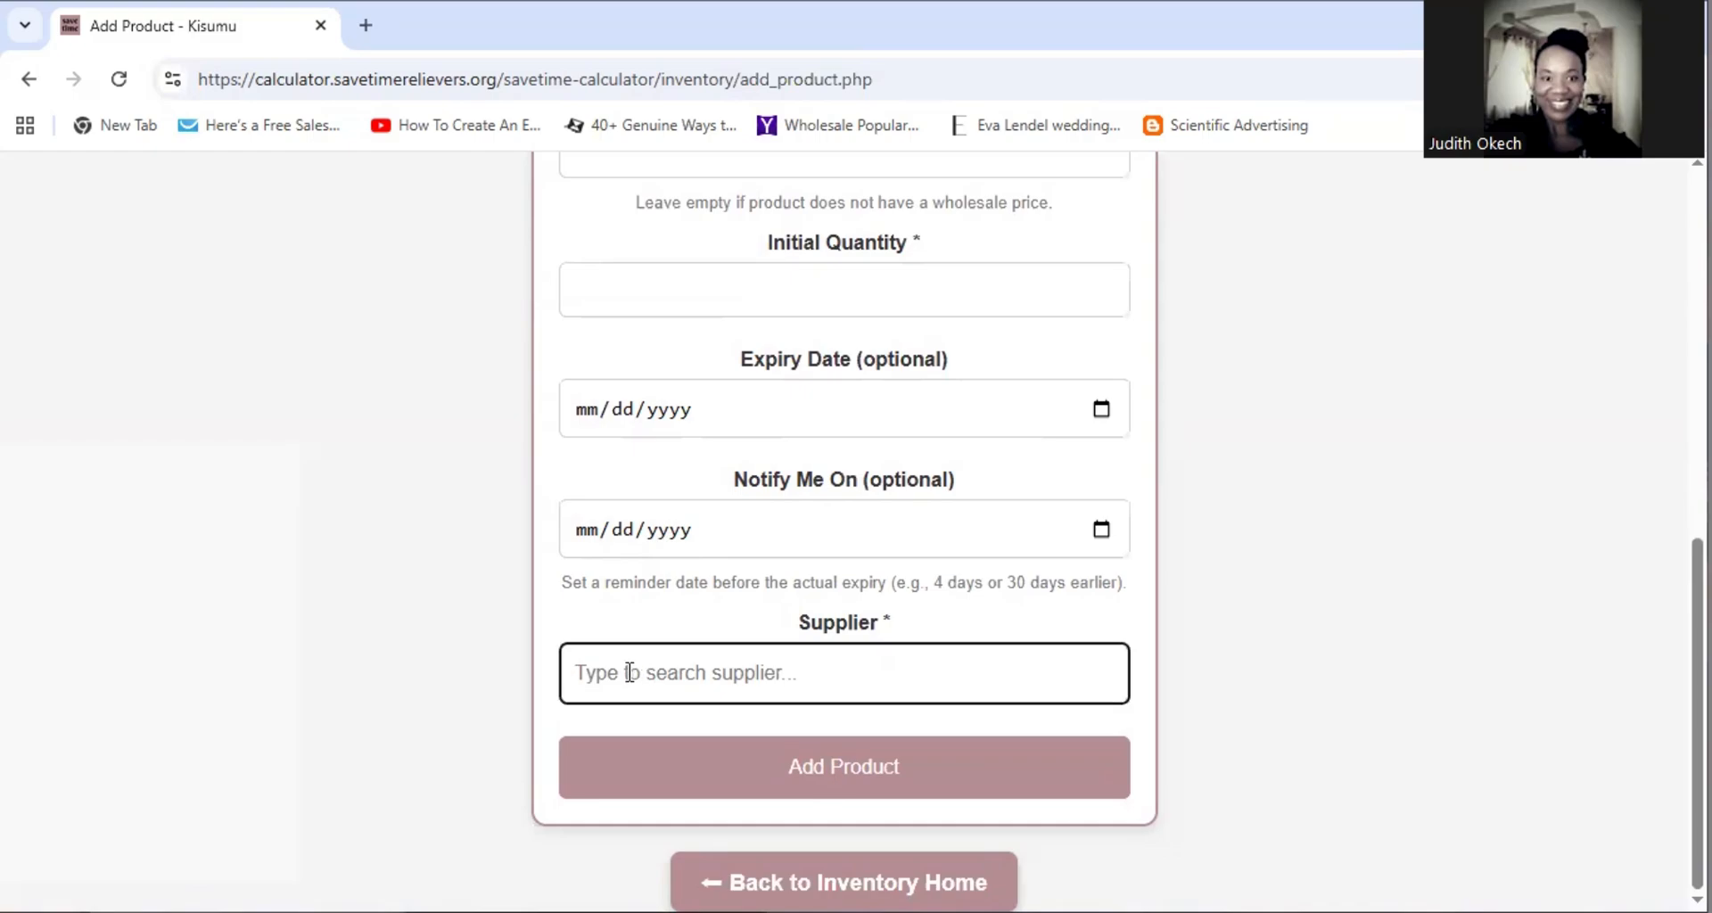
type("m")
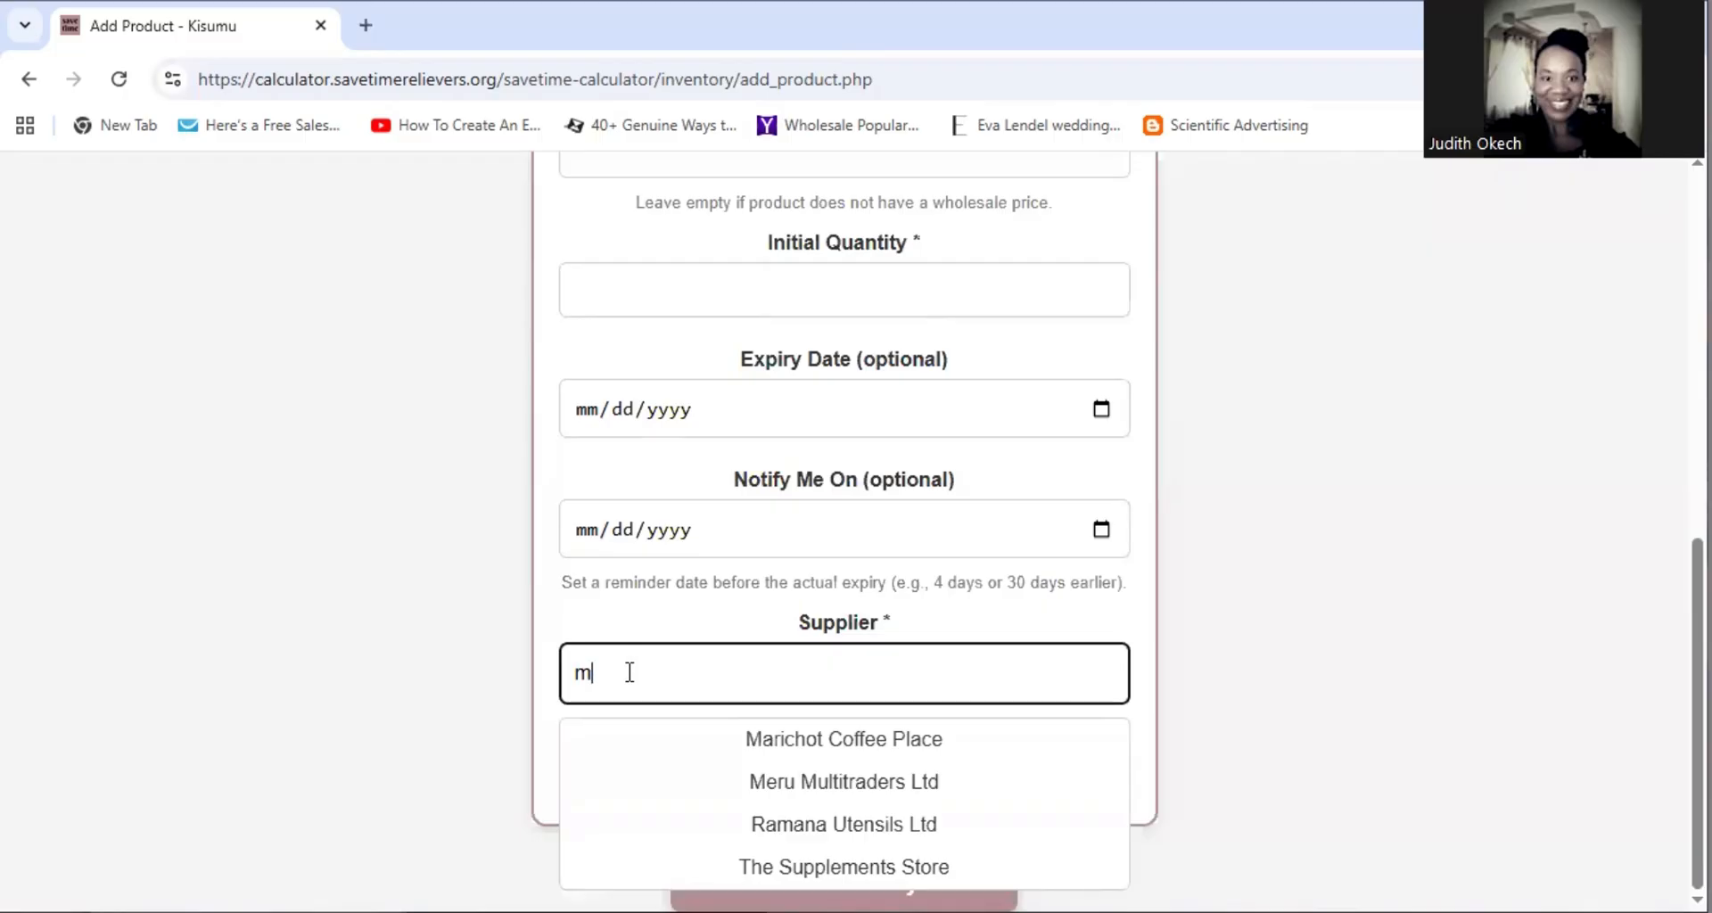
key("BackSpace")
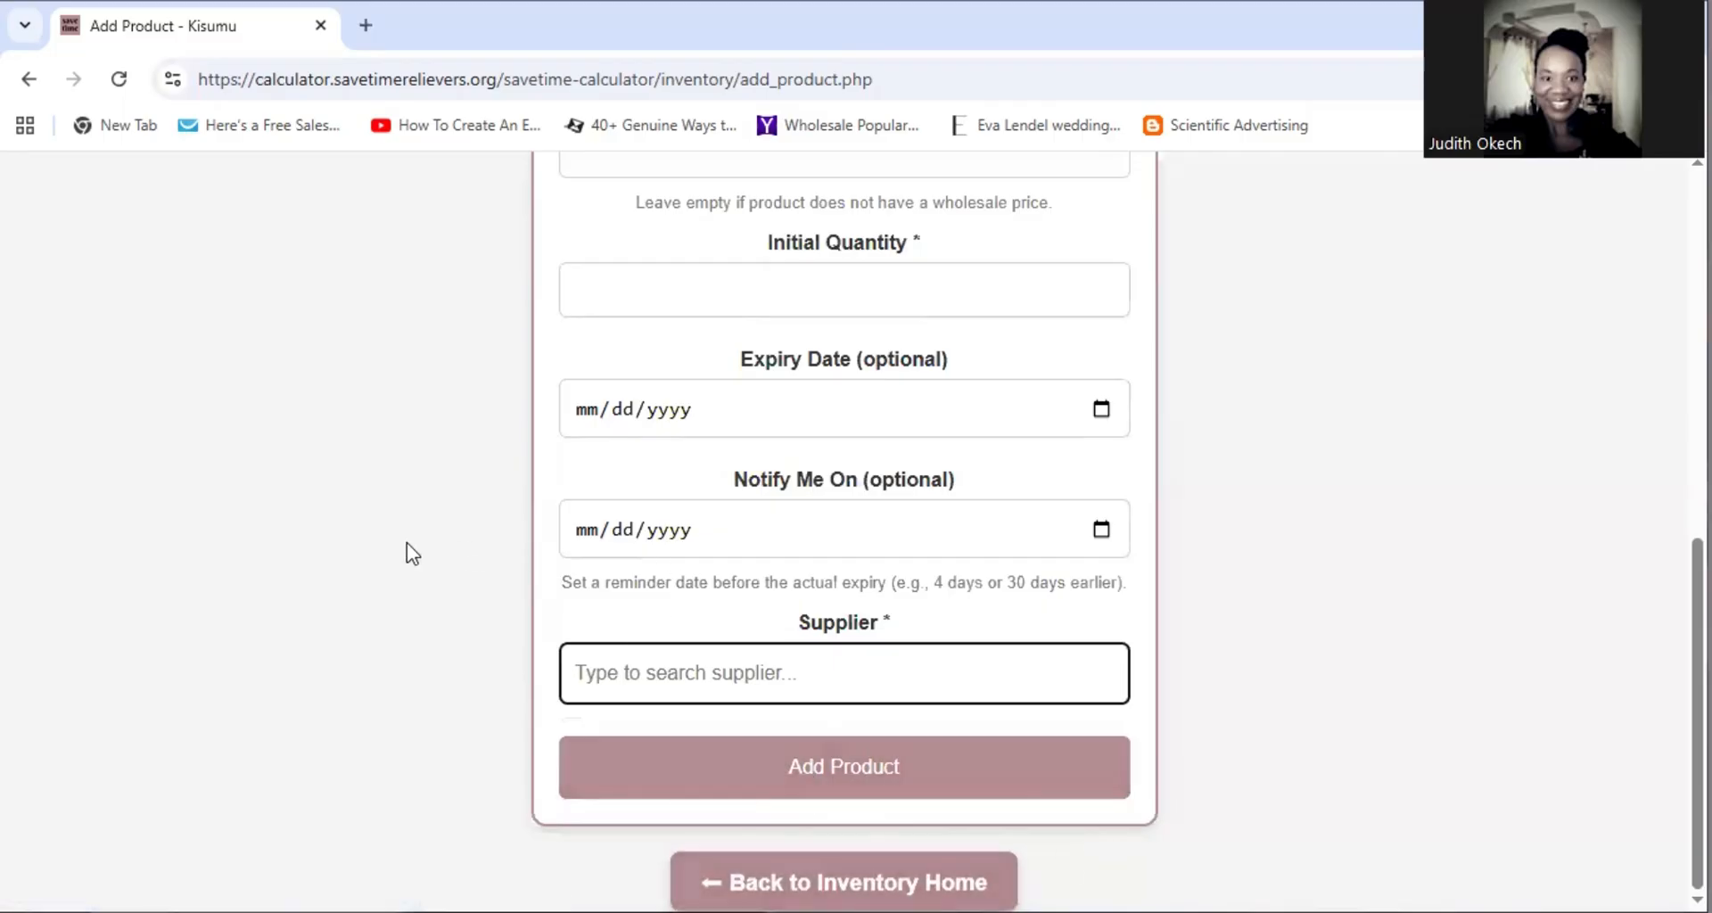
scroll(412, 553, "up", 5)
scroll(406, 553, "up", 3)
scroll(407, 553, "down", 9)
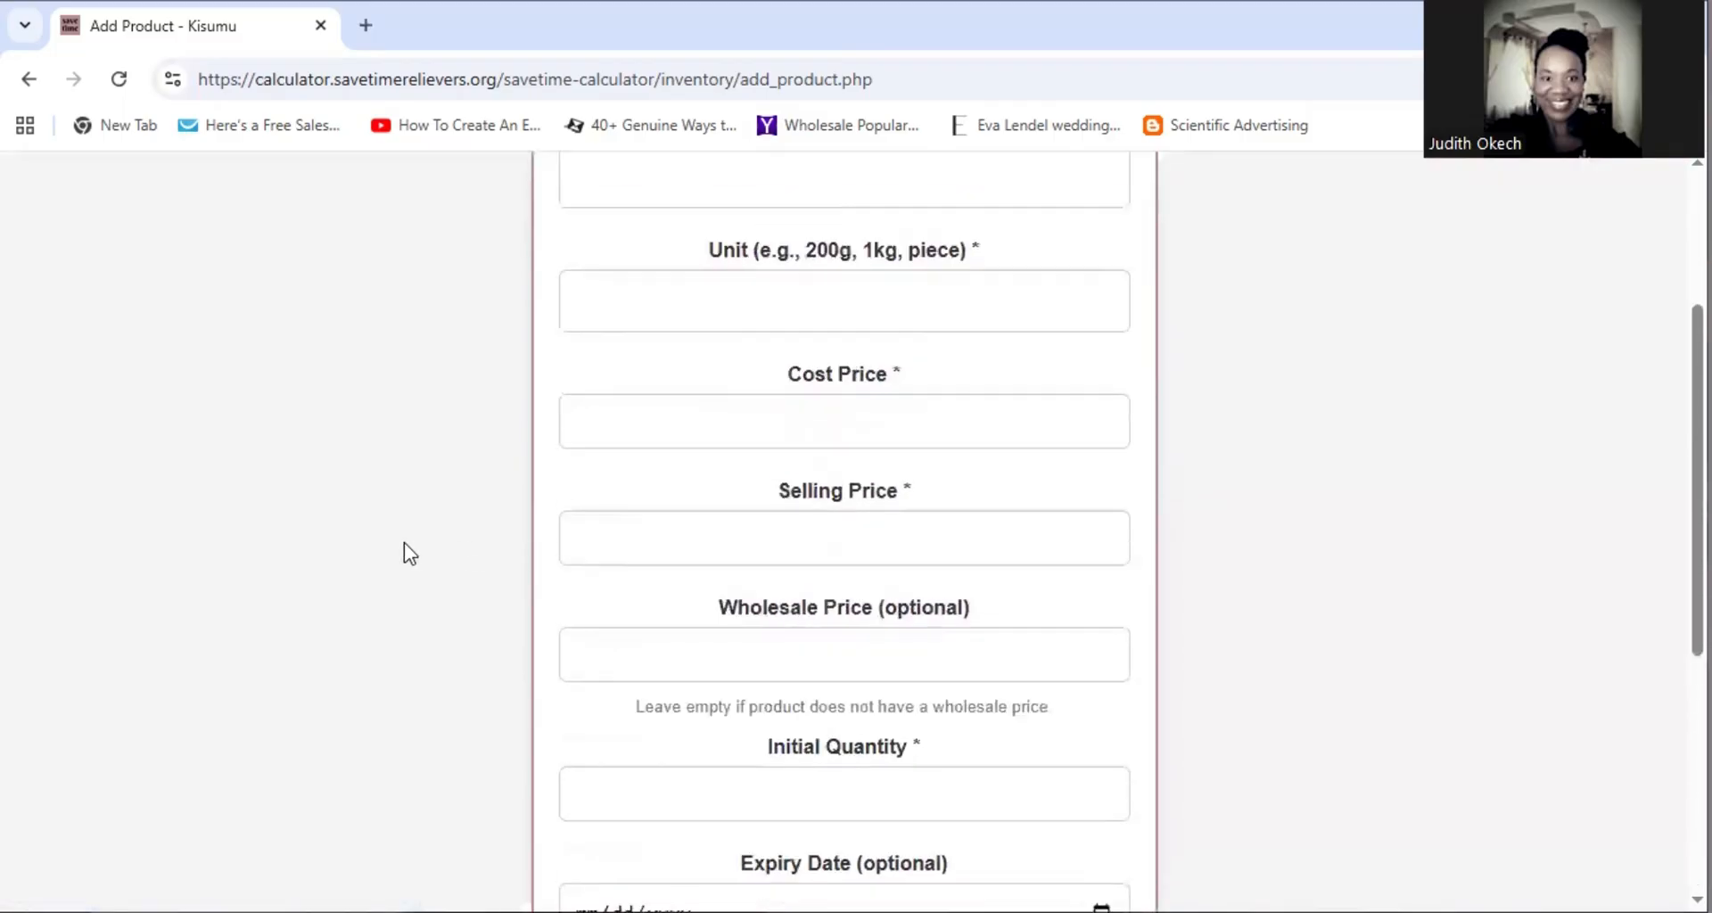
scroll(404, 544, "up", 7)
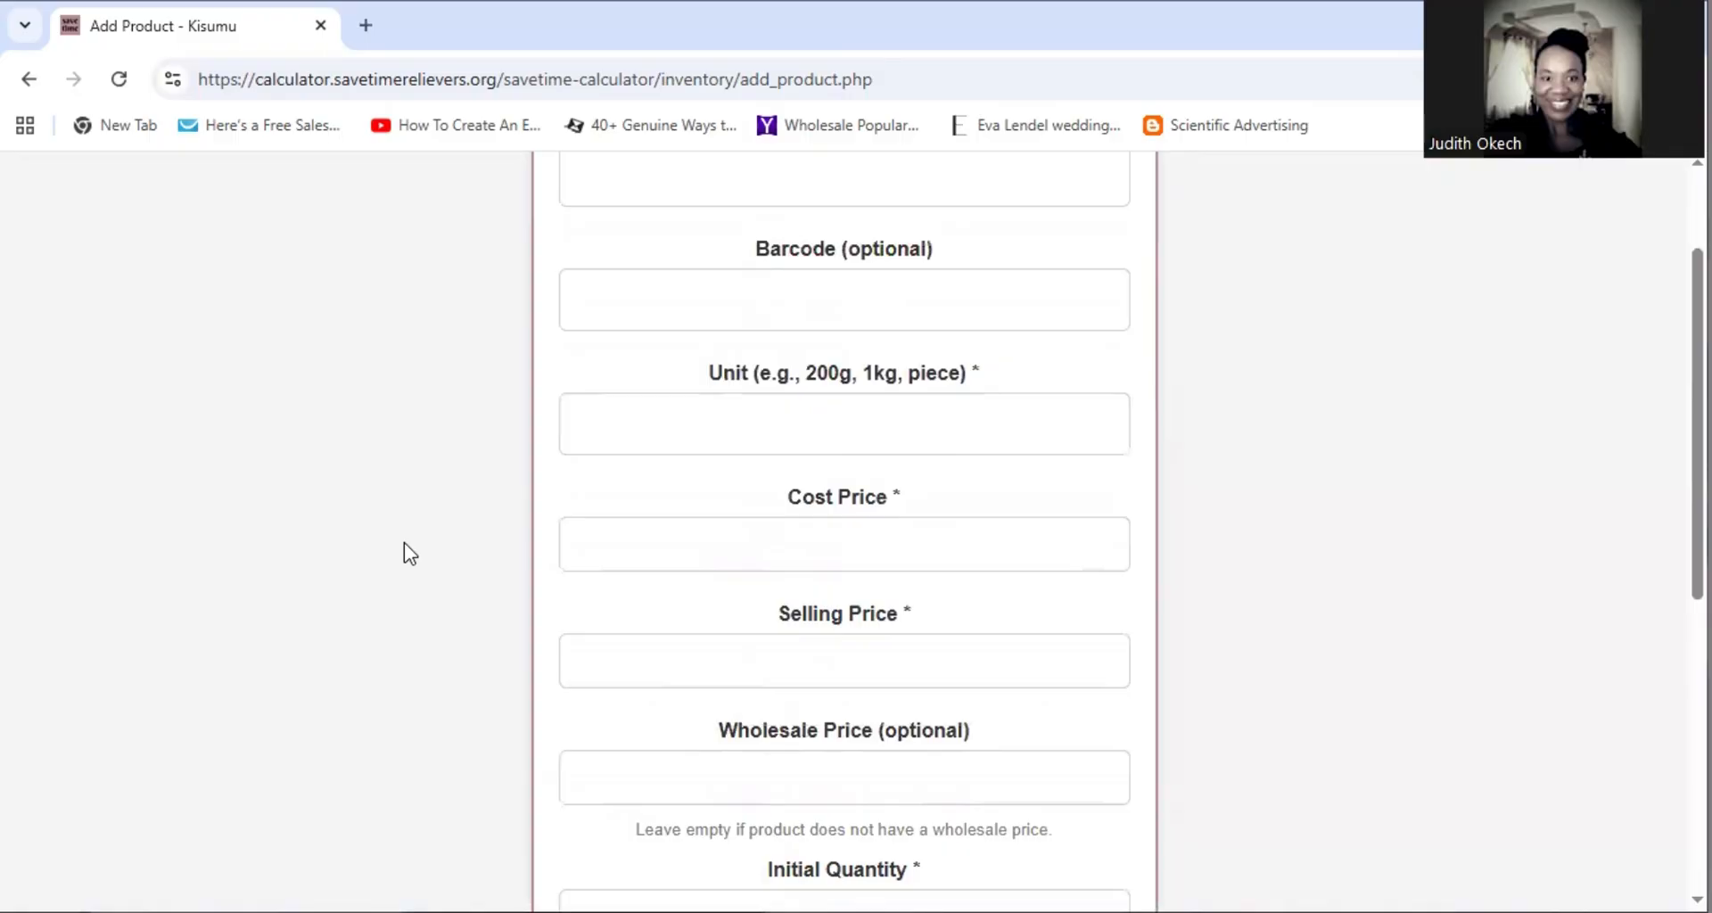
scroll(404, 544, "up", 2)
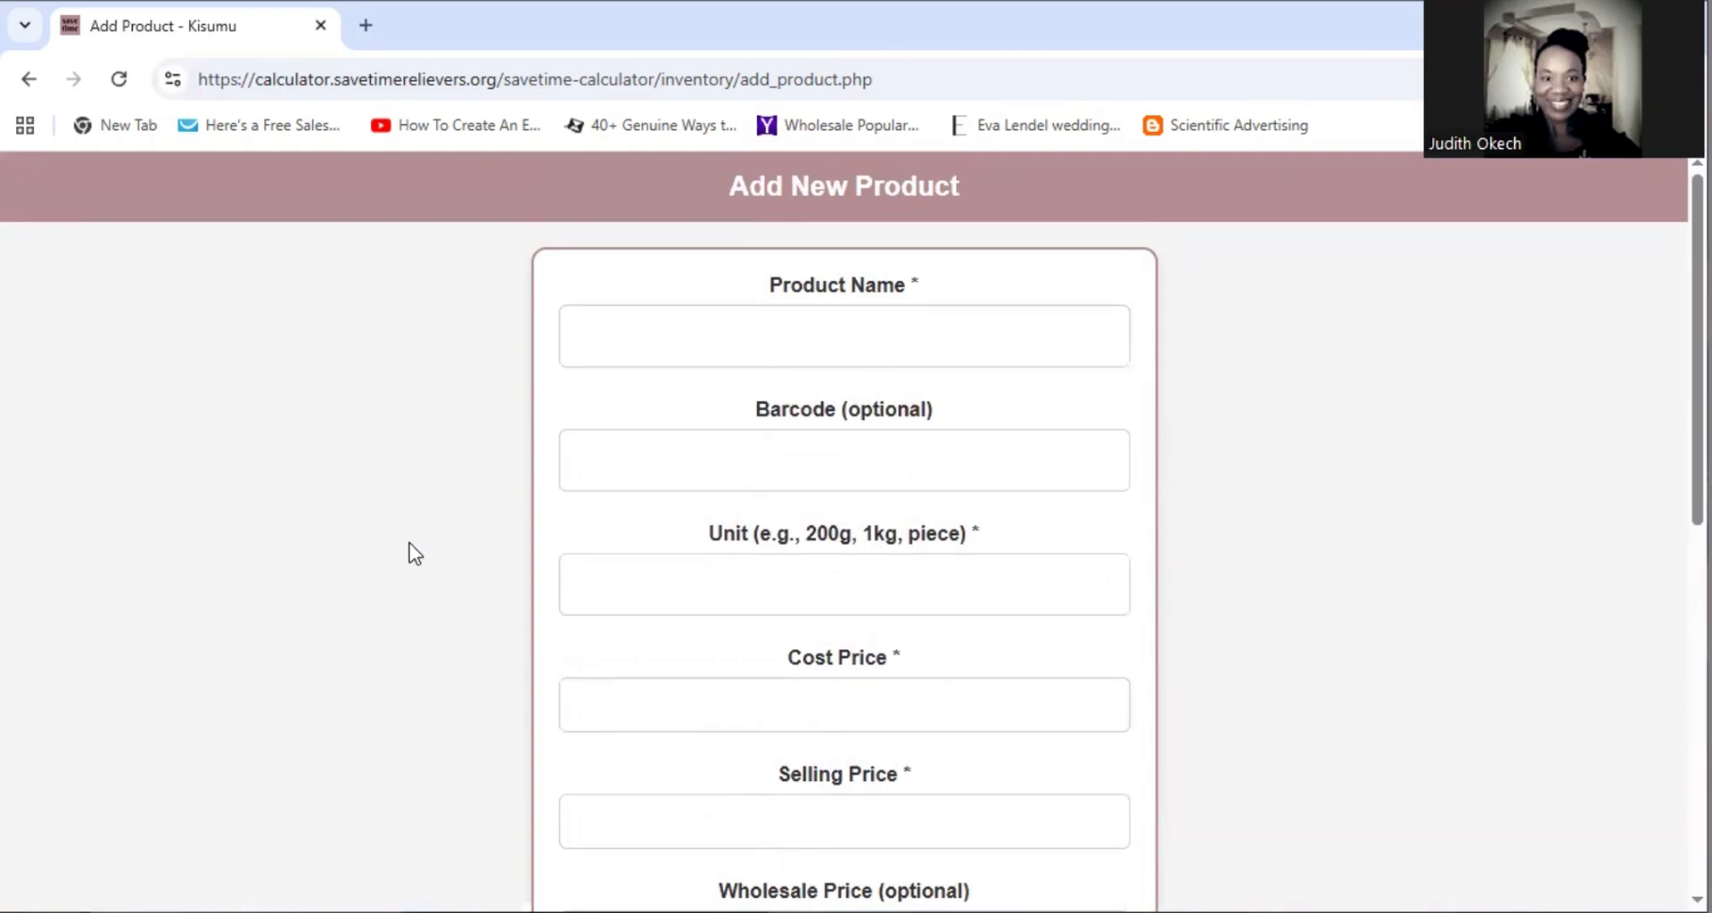
scroll(600, 554, "down", 9)
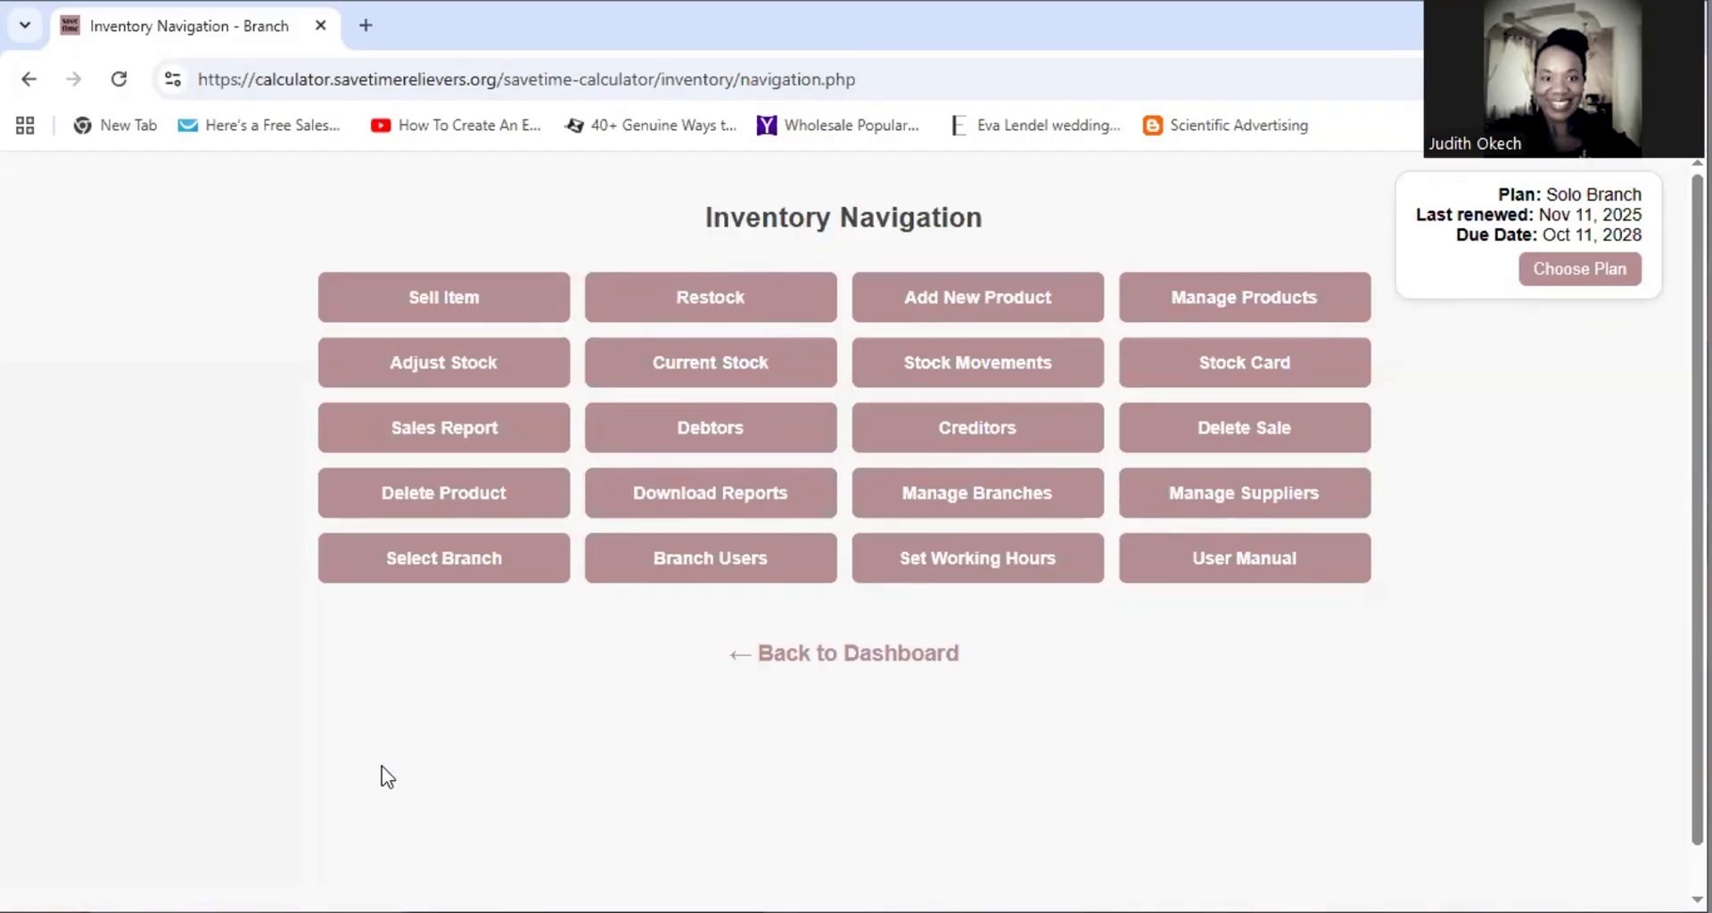
Open Current Stock and review totals: cost 99,332.00, sales value 149,020.00, profit 49,688.00
left_click(725, 367)
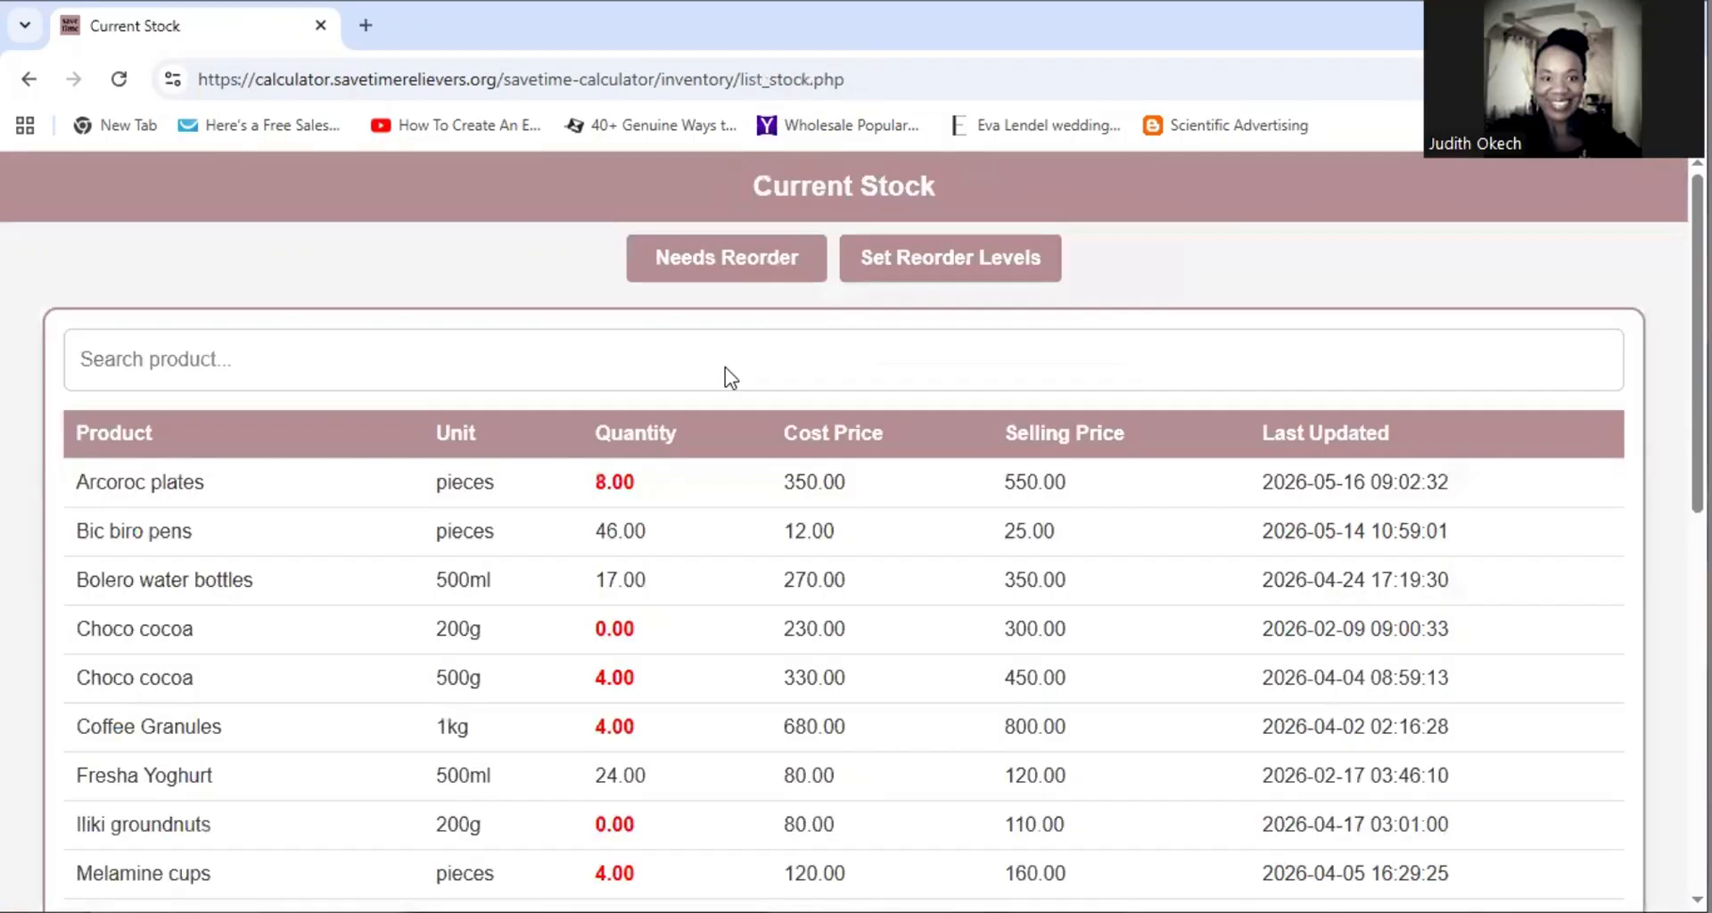
scroll(697, 505, "down", 5)
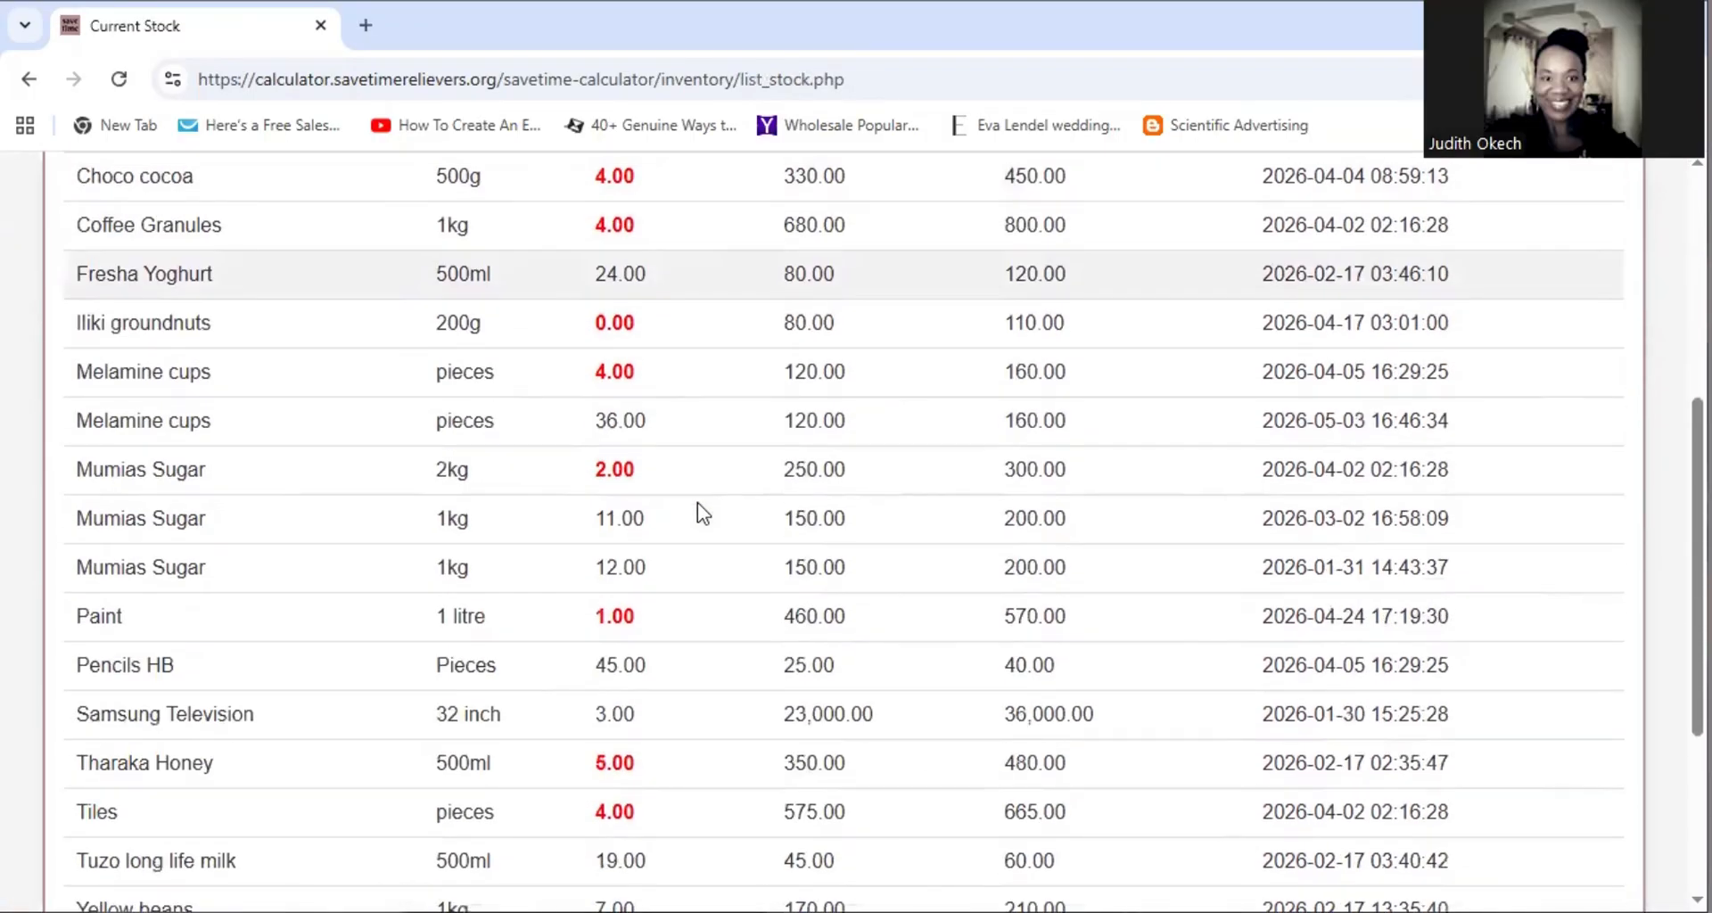
scroll(698, 504, "down", 4)
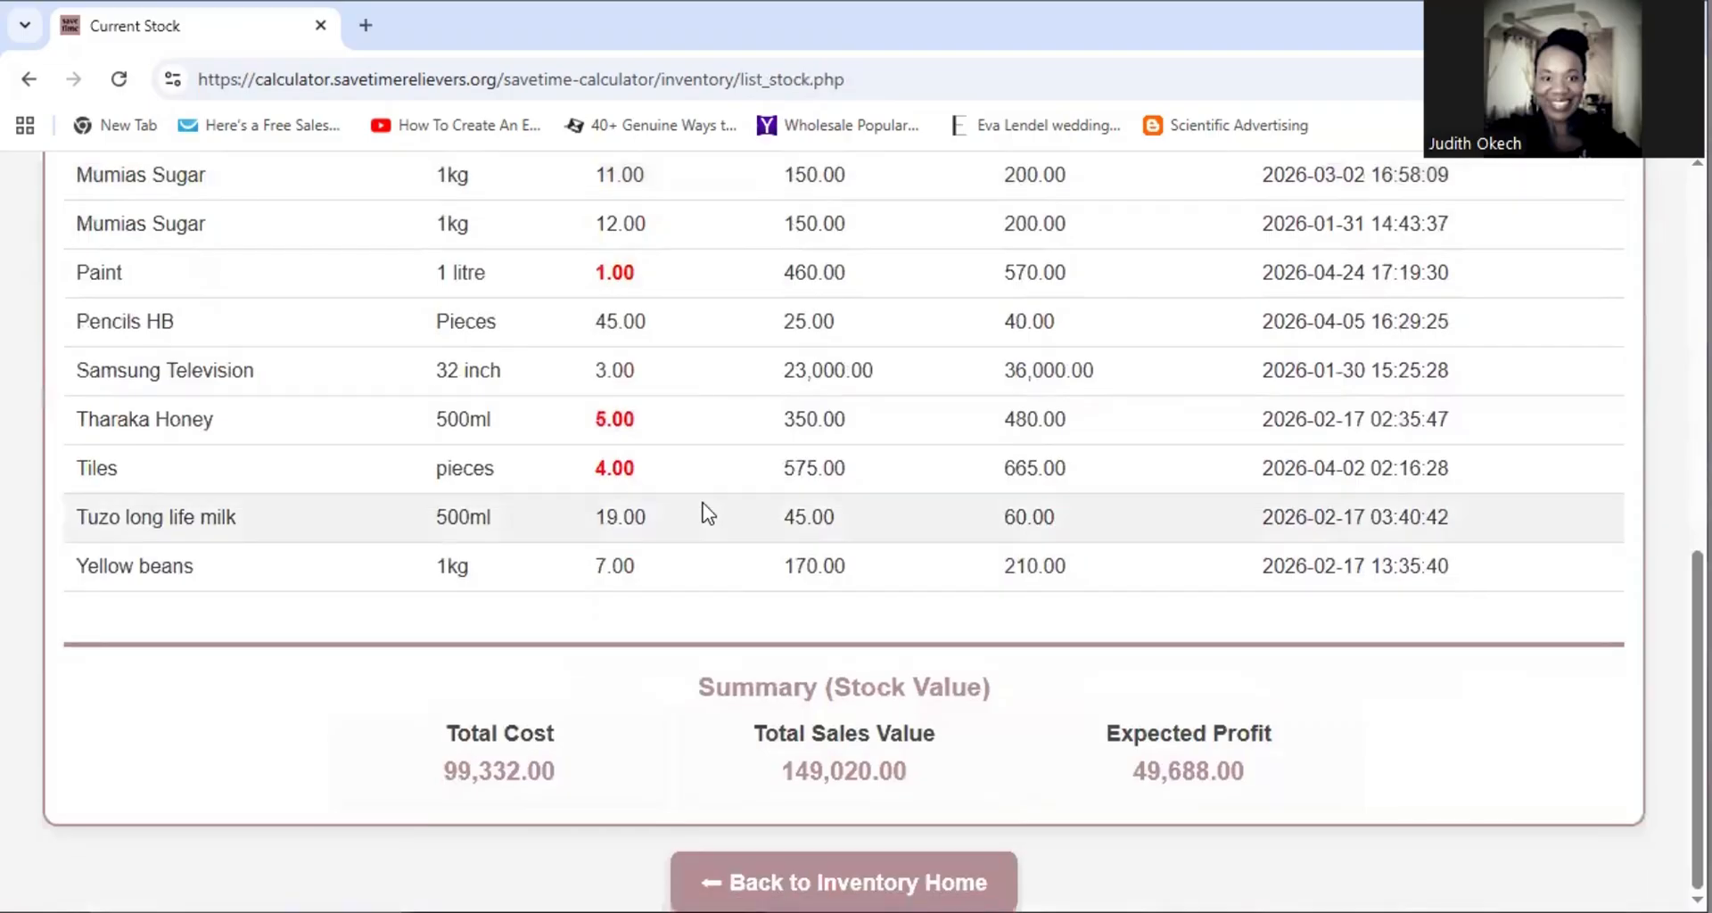
scroll(705, 511, "up", 8)
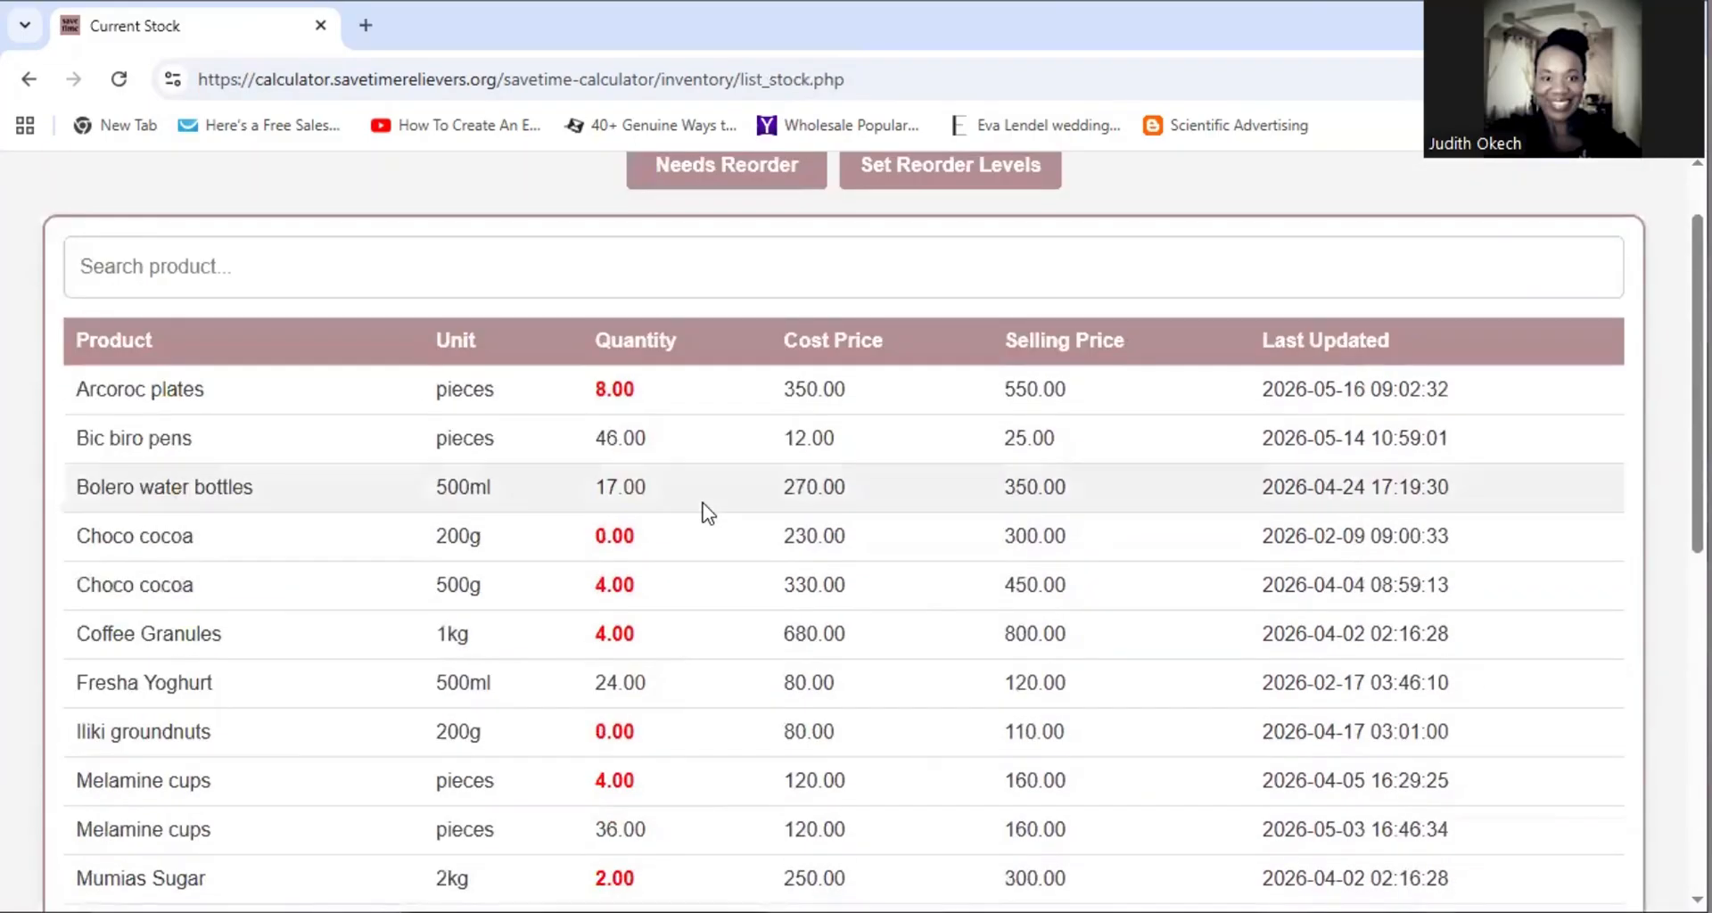
scroll(705, 511, "down", 1)
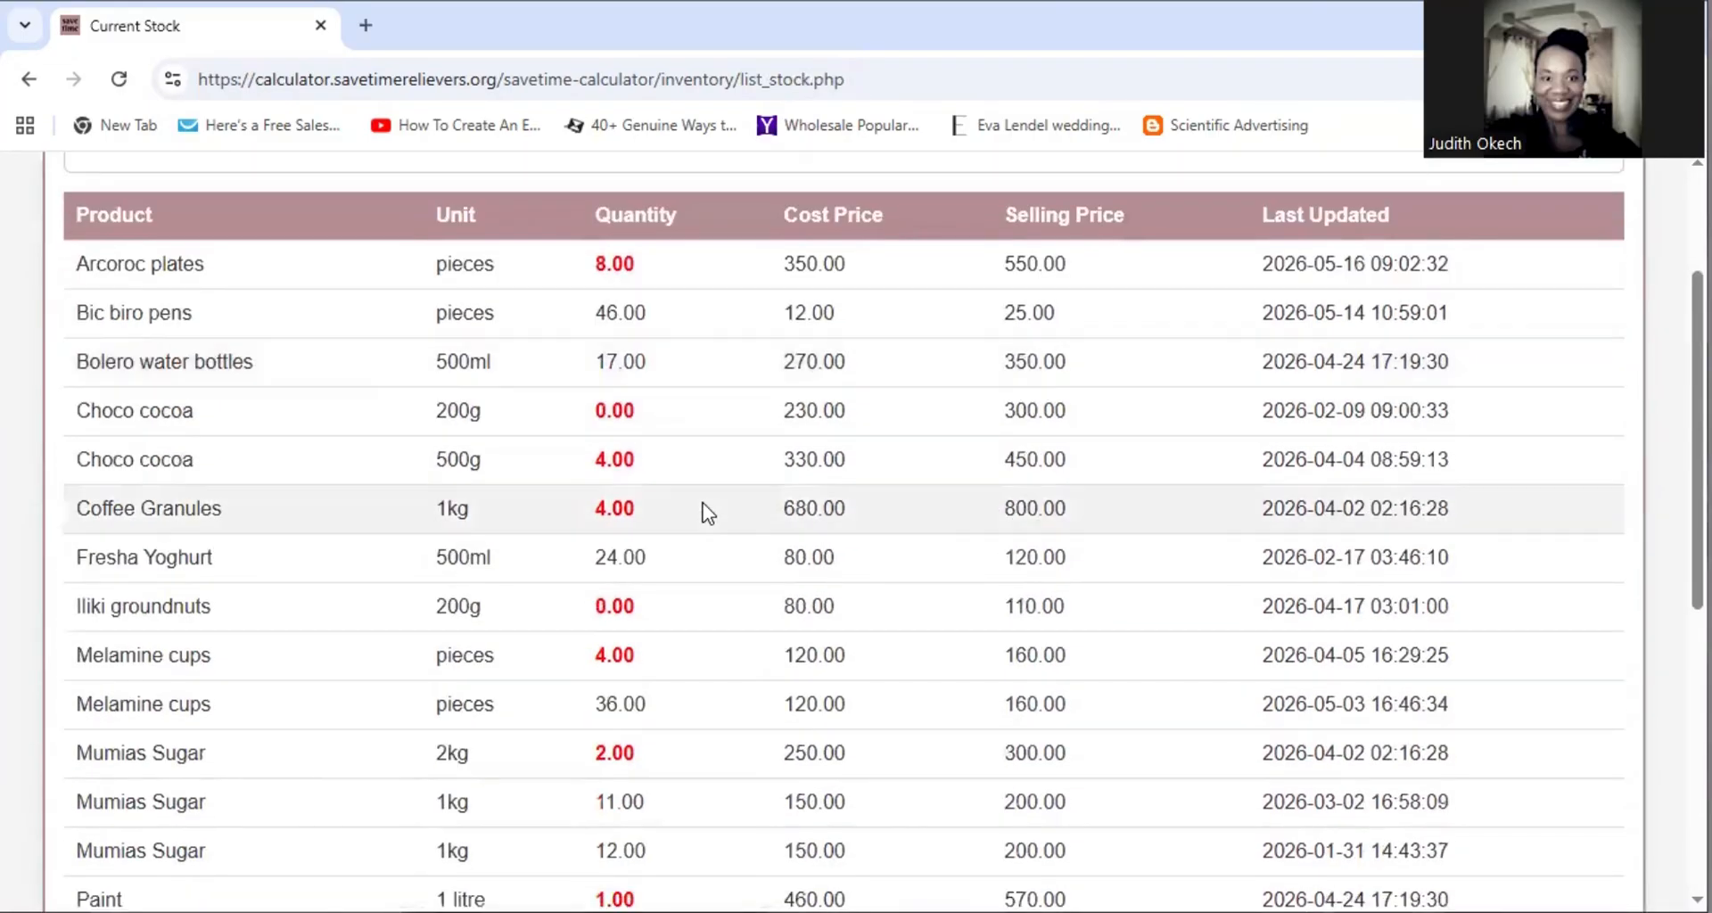
scroll(707, 512, "down", 2)
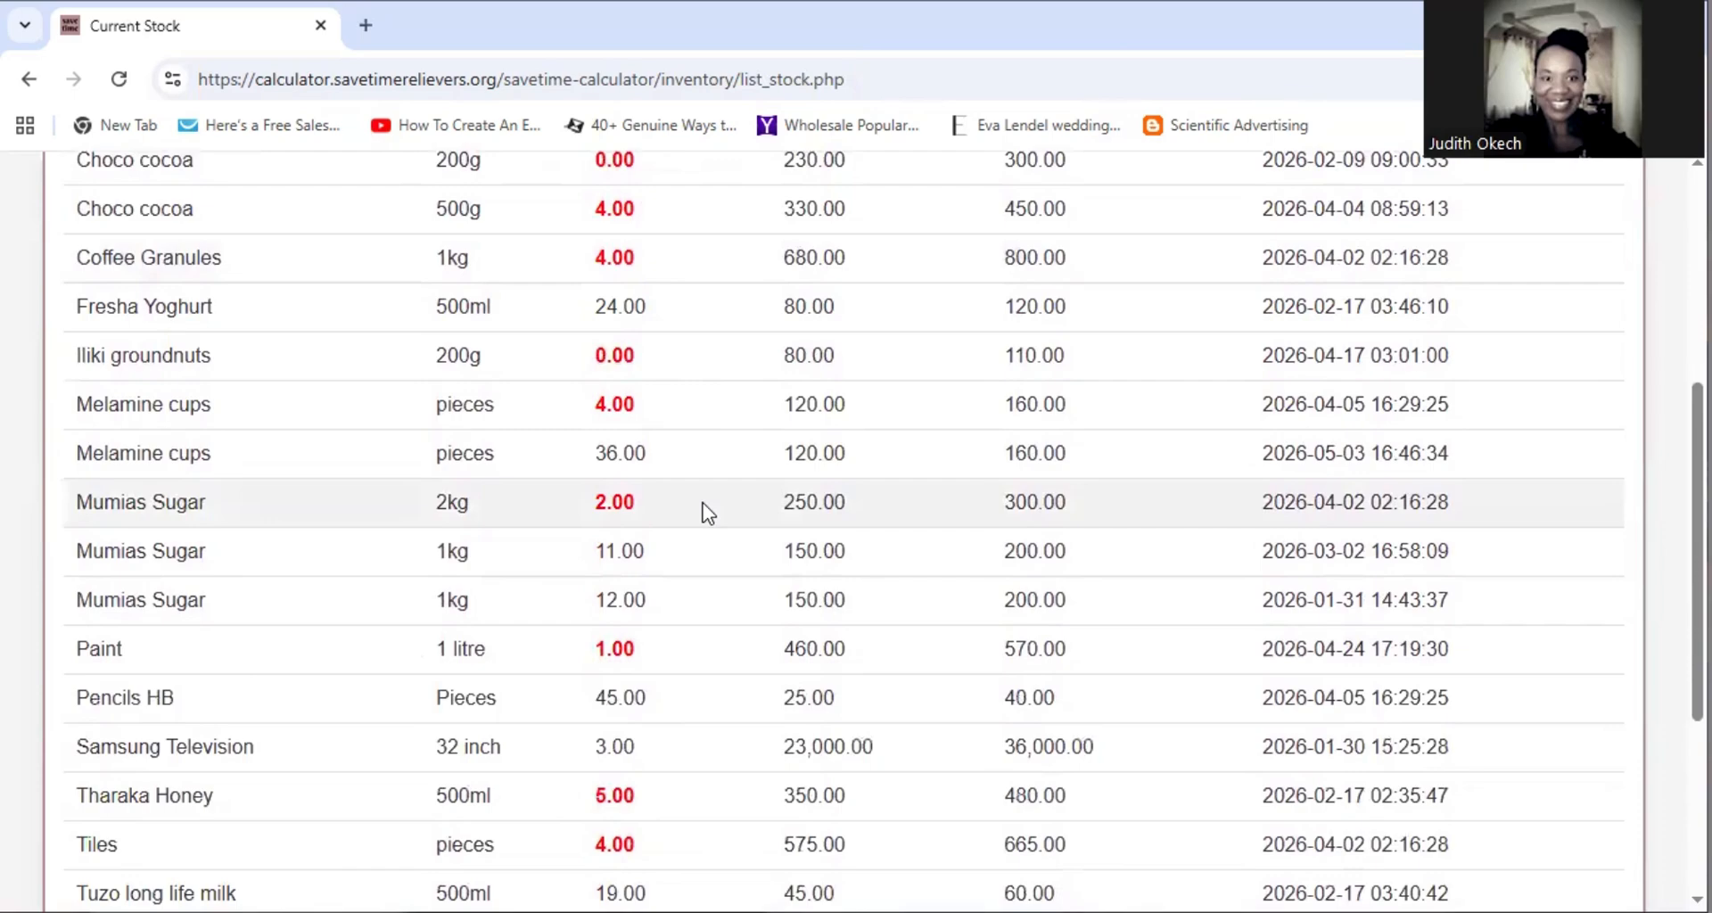
scroll(704, 512, "down", 2)
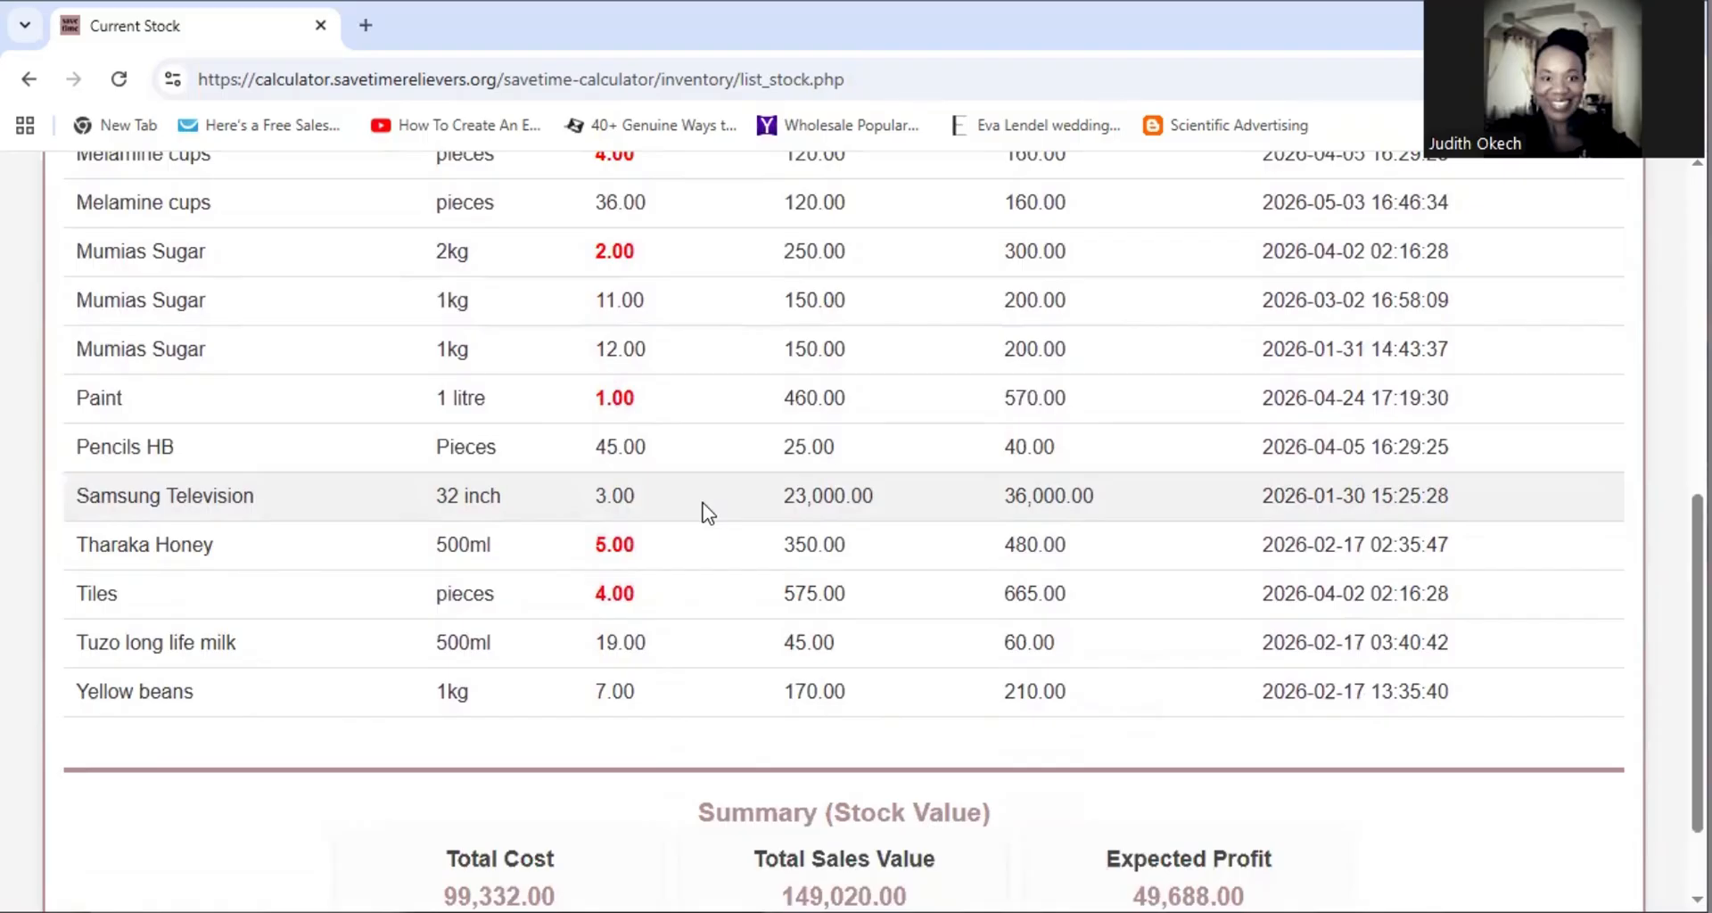
scroll(705, 510, "up", 4)
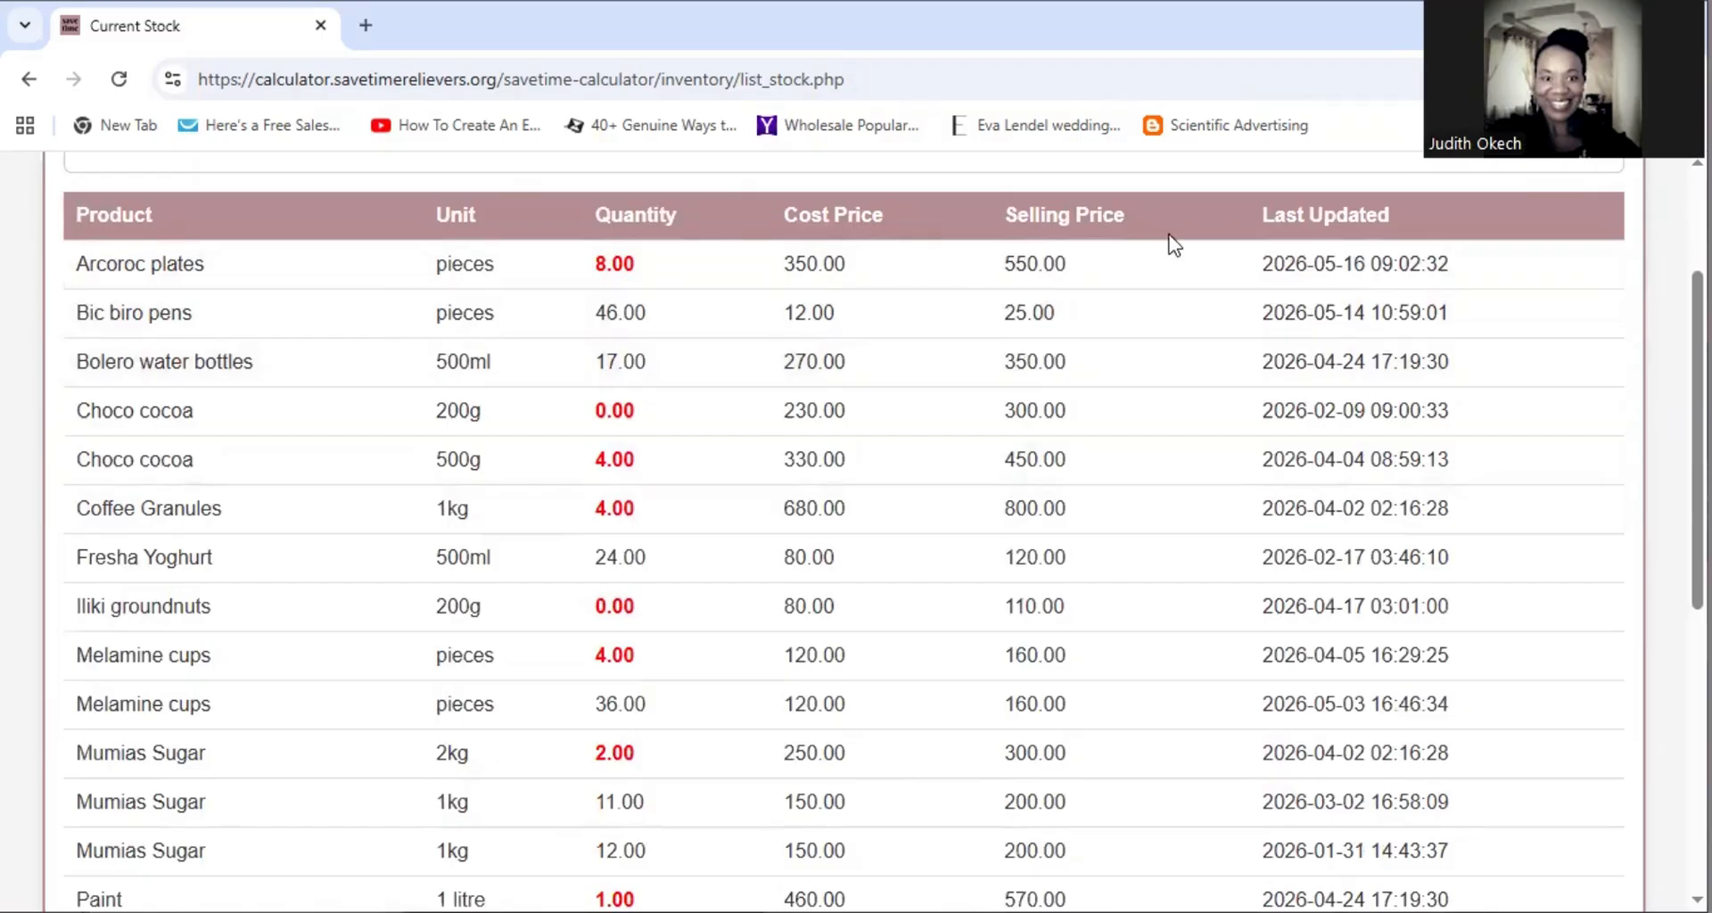
scroll(842, 535, "down", 5)
scroll(830, 510, "down", 1)
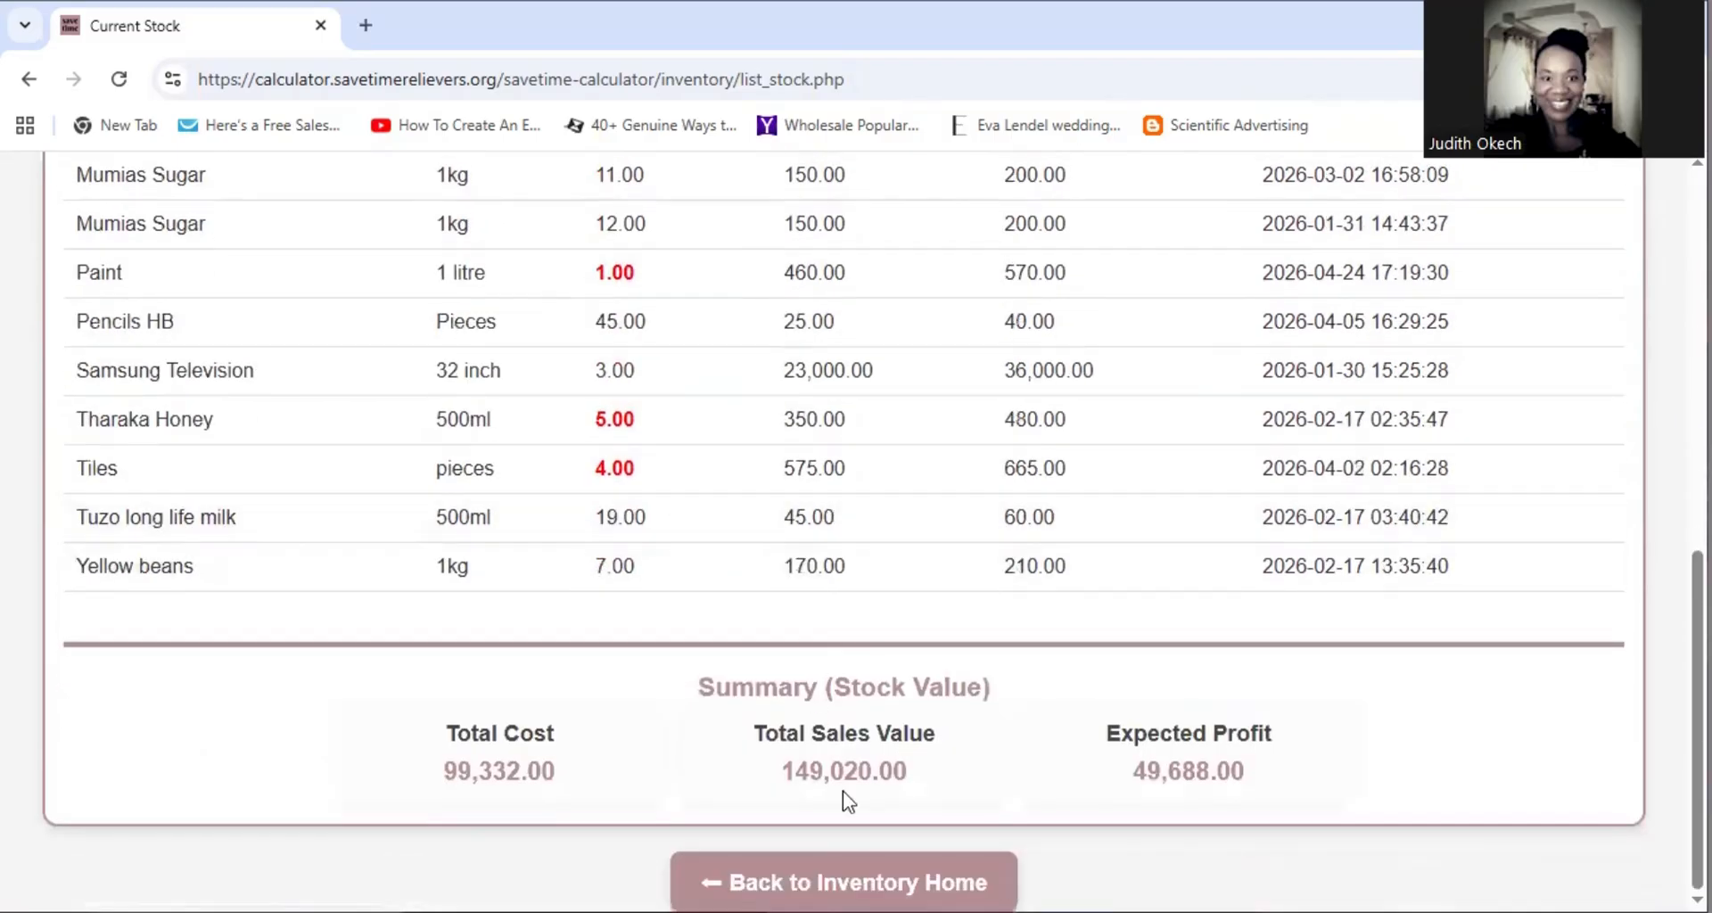
Open Manage Products, view the Arcoroc plates edit form, then return to the product list
left_click(844, 881)
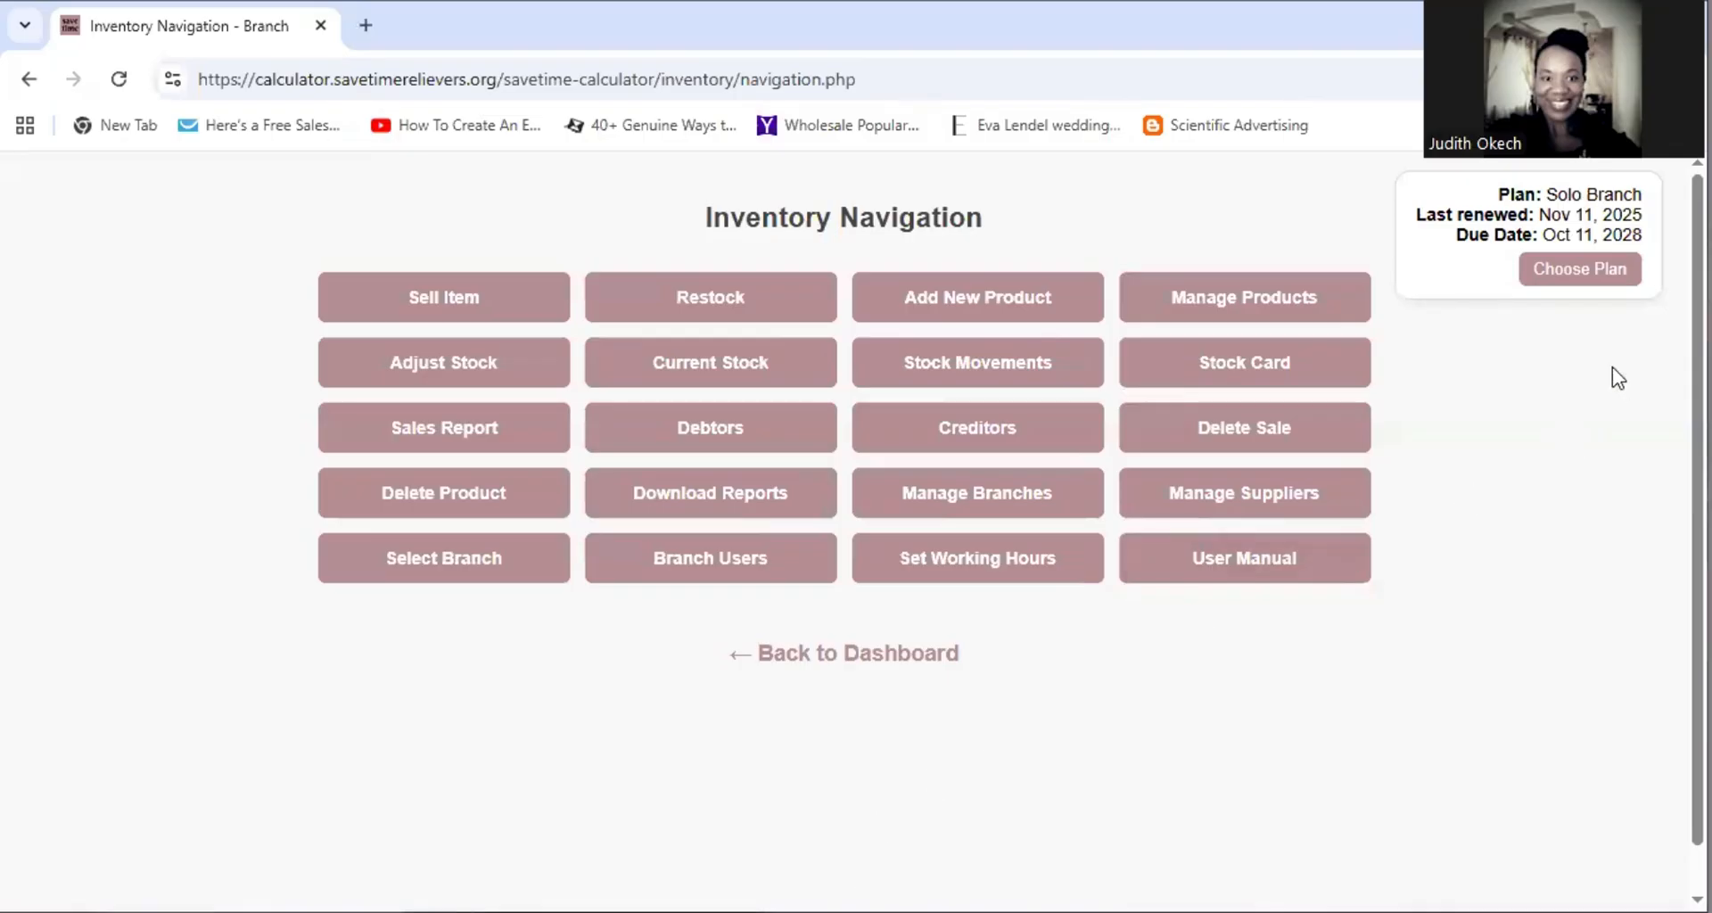
left_click(1231, 299)
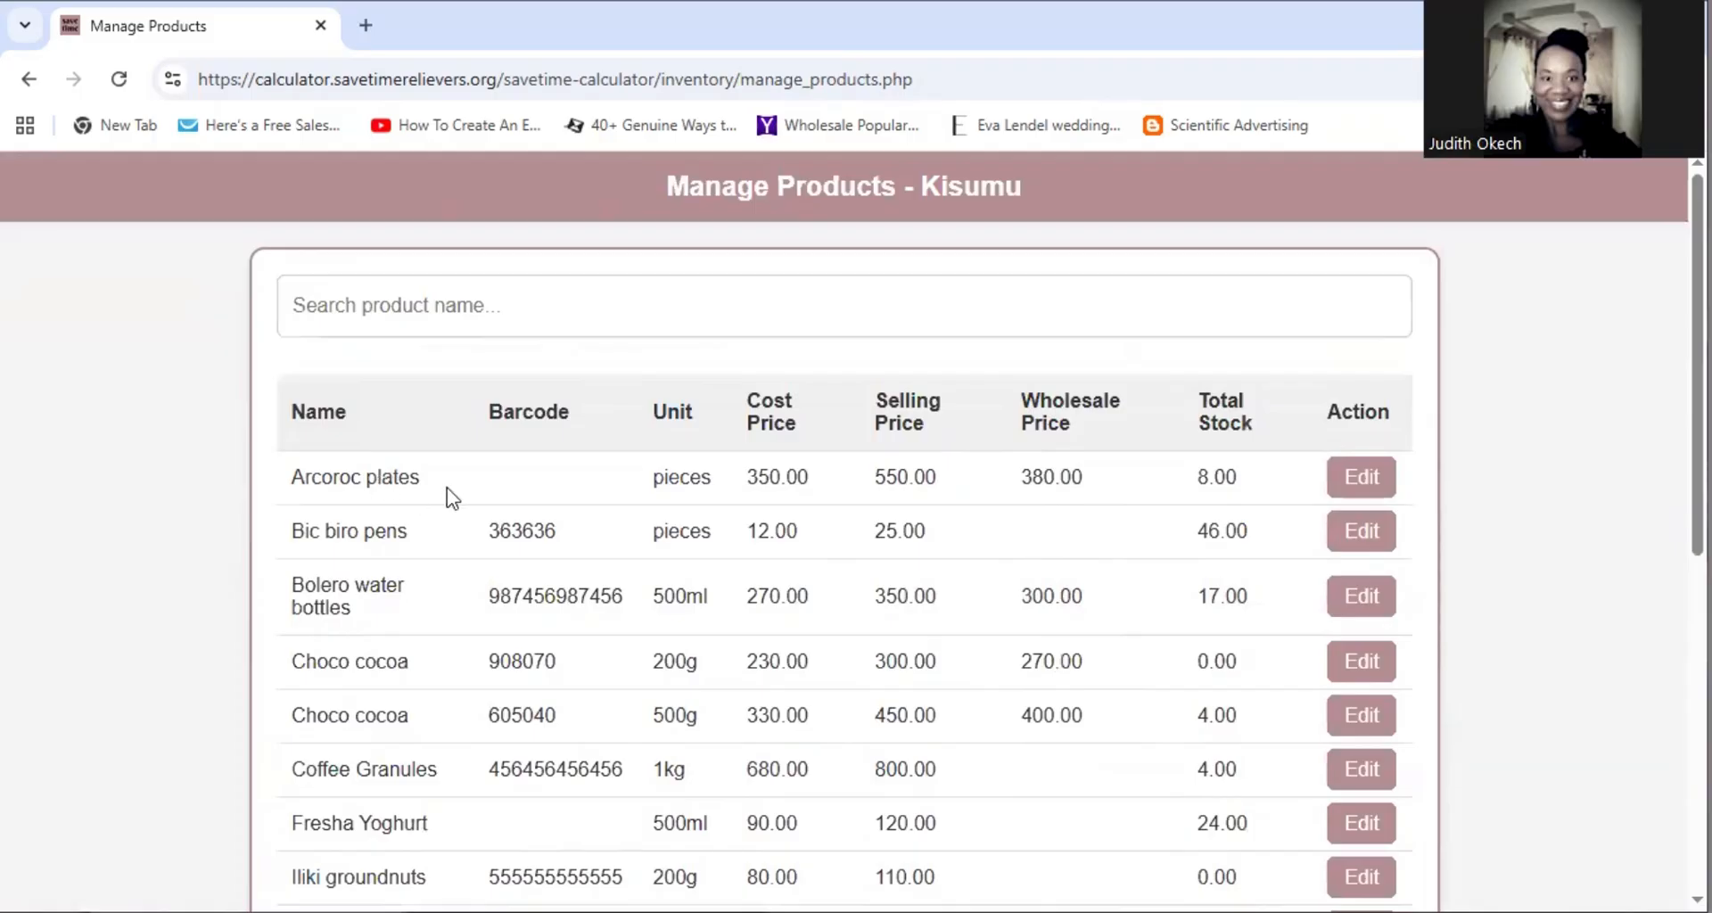
left_click(1369, 482)
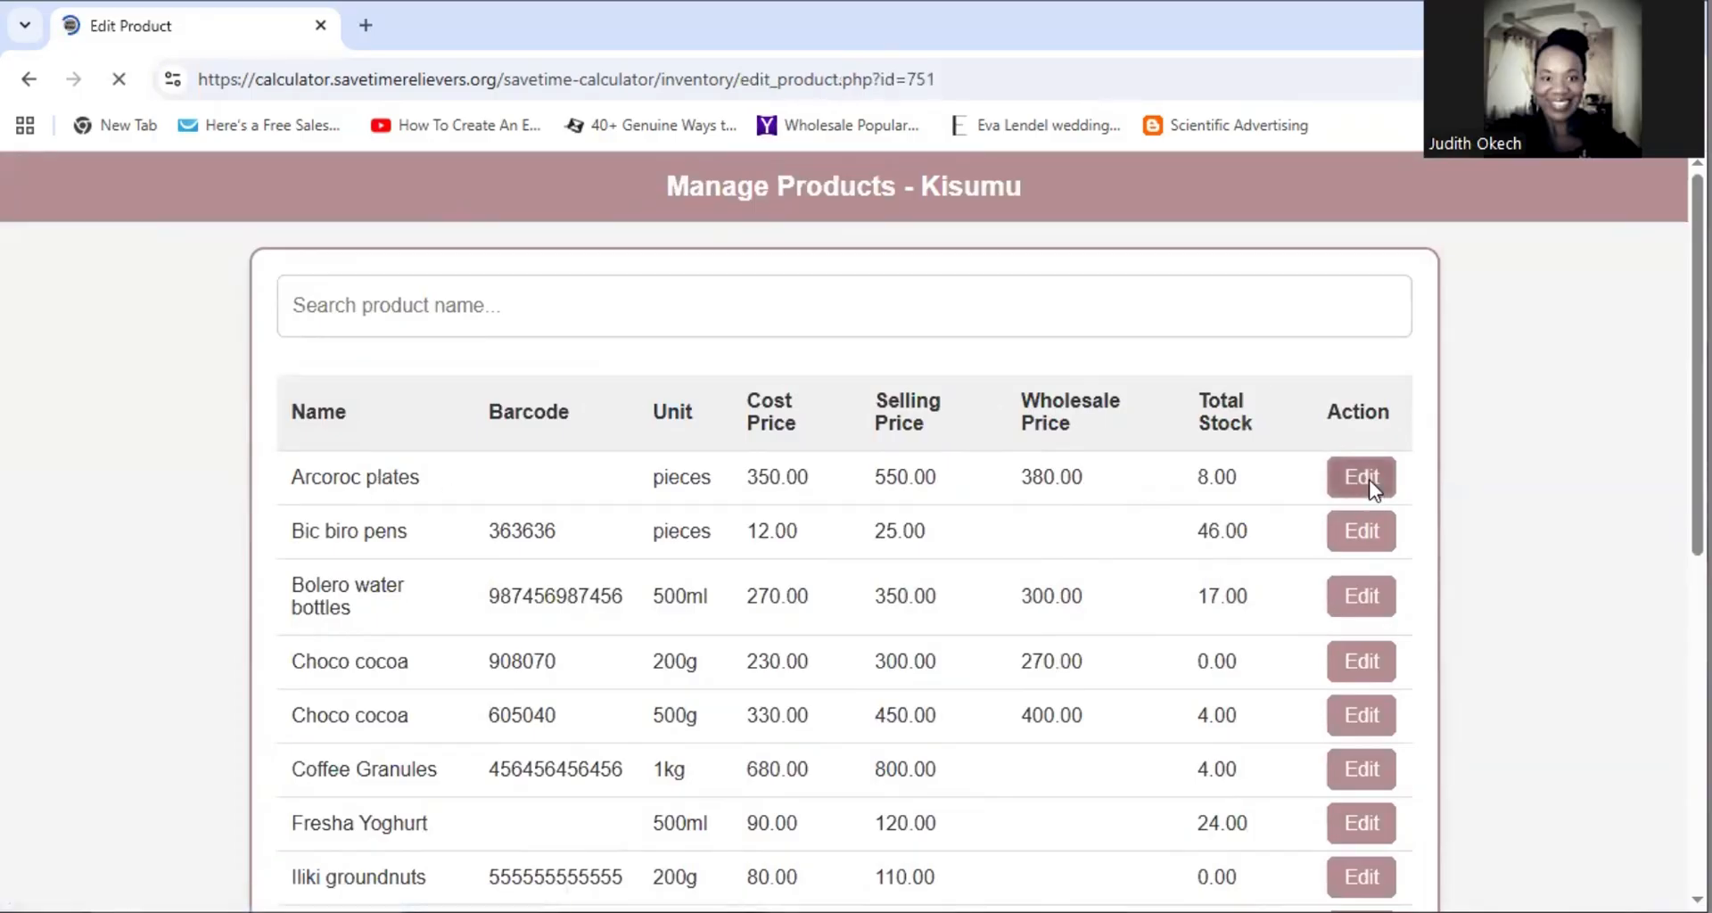
scroll(1255, 456, "down", 4)
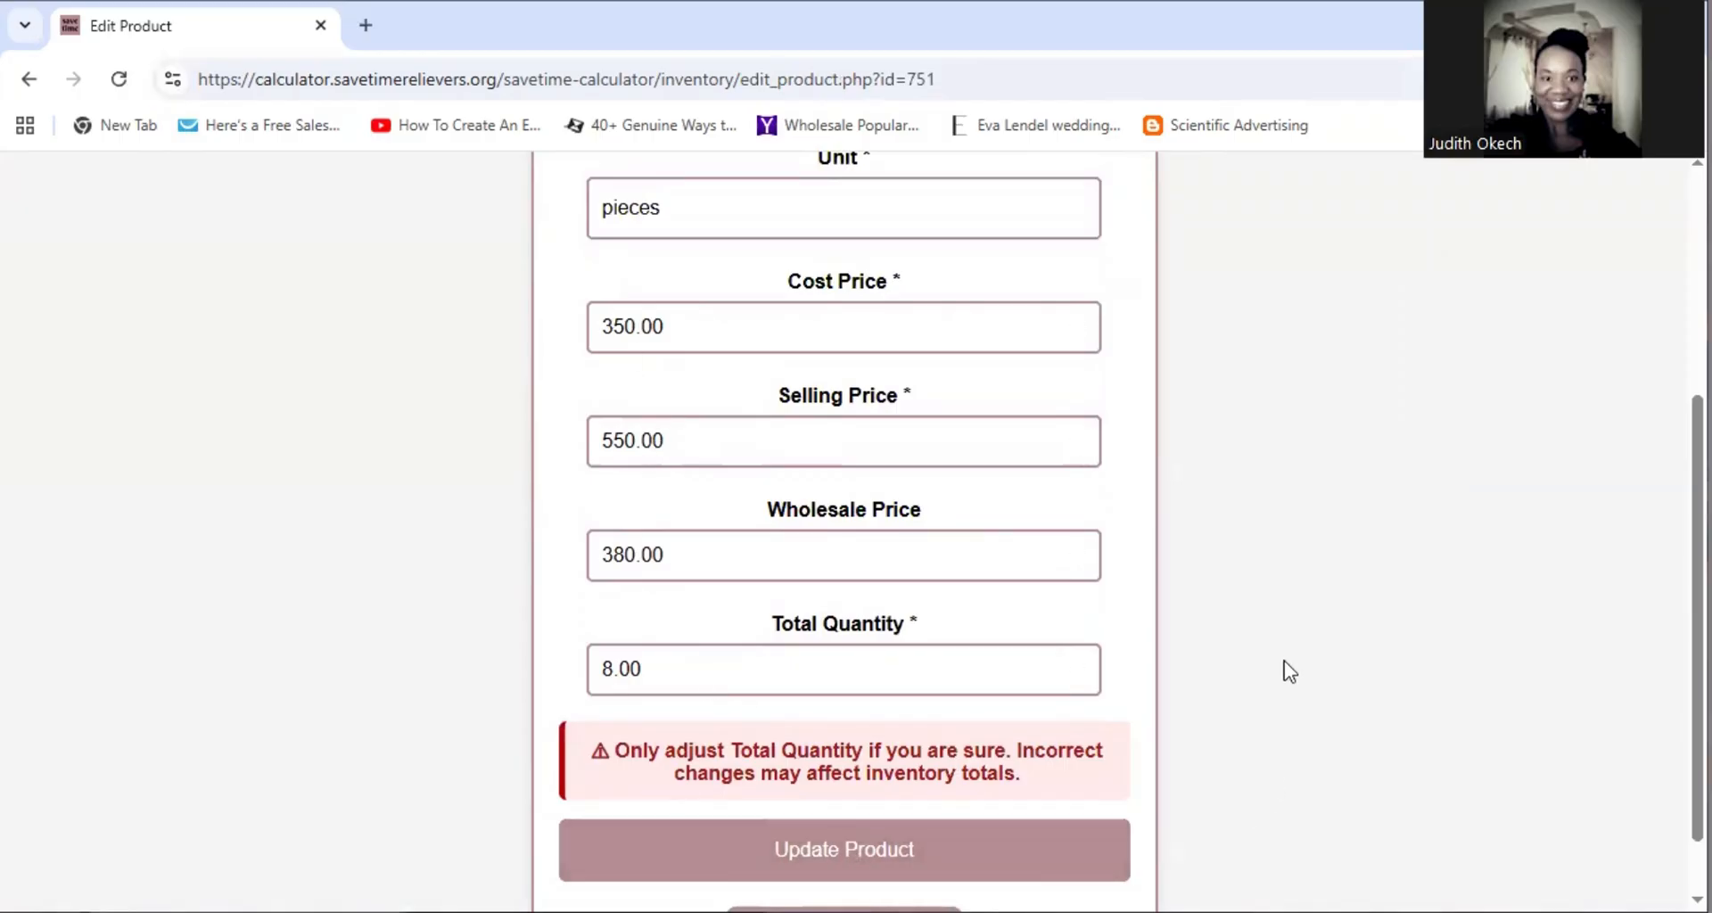
scroll(1290, 672, "down", 1)
left_click(843, 859)
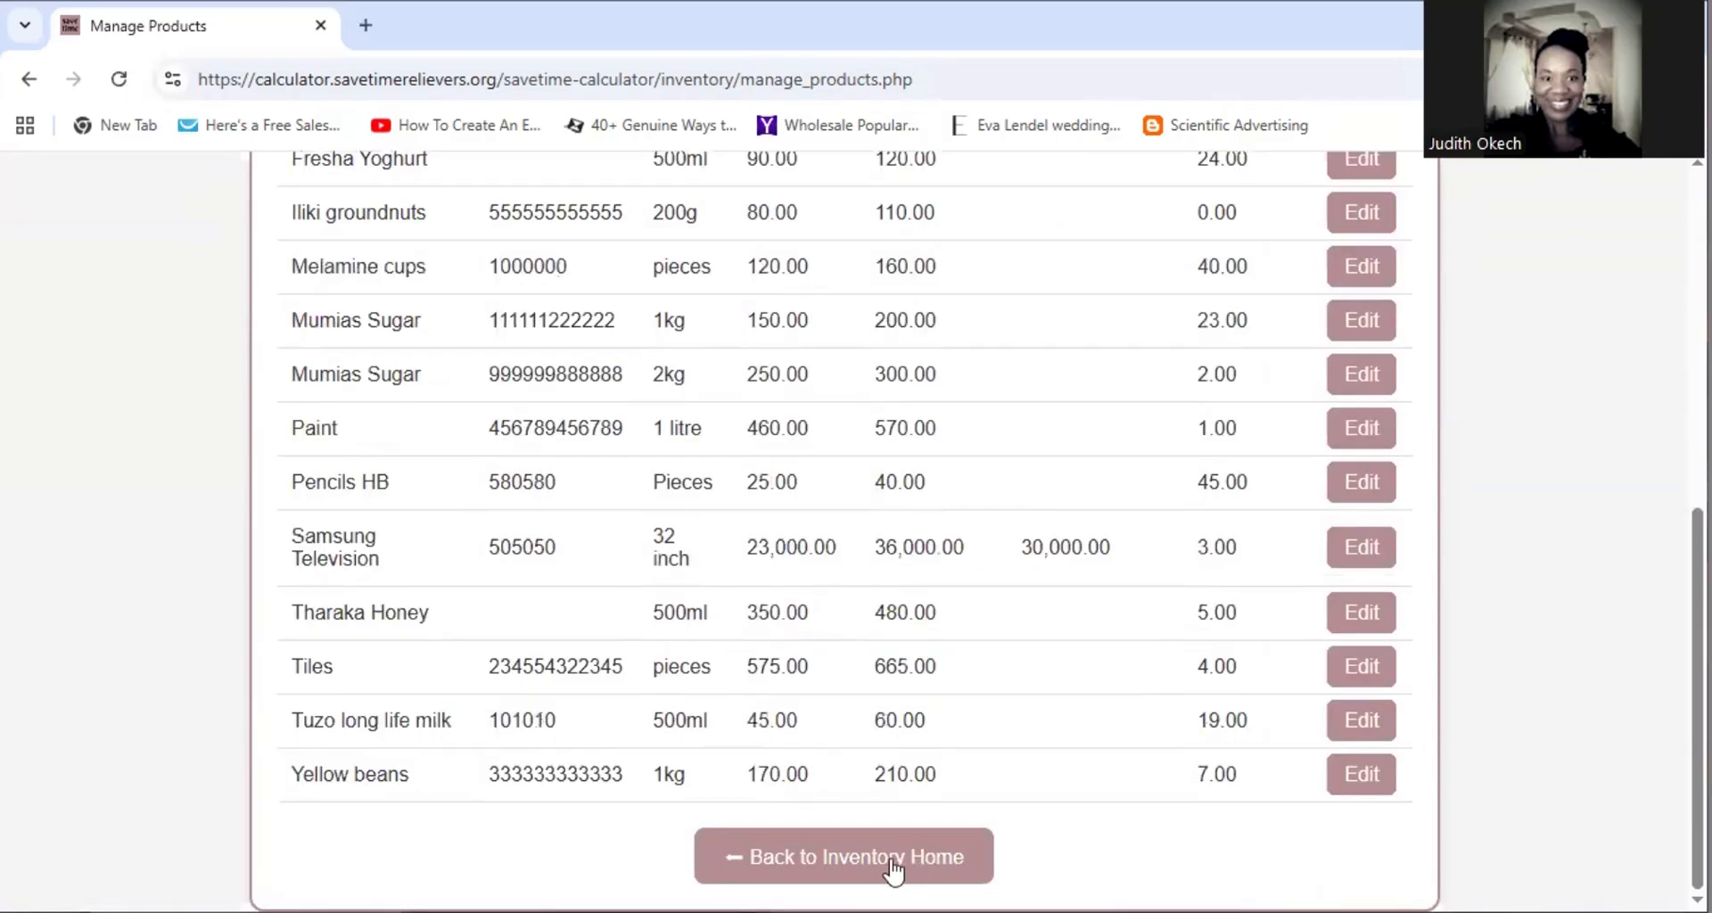
From inventory home, open Sell Item and search the Product field for 'arco'
left_click(855, 852)
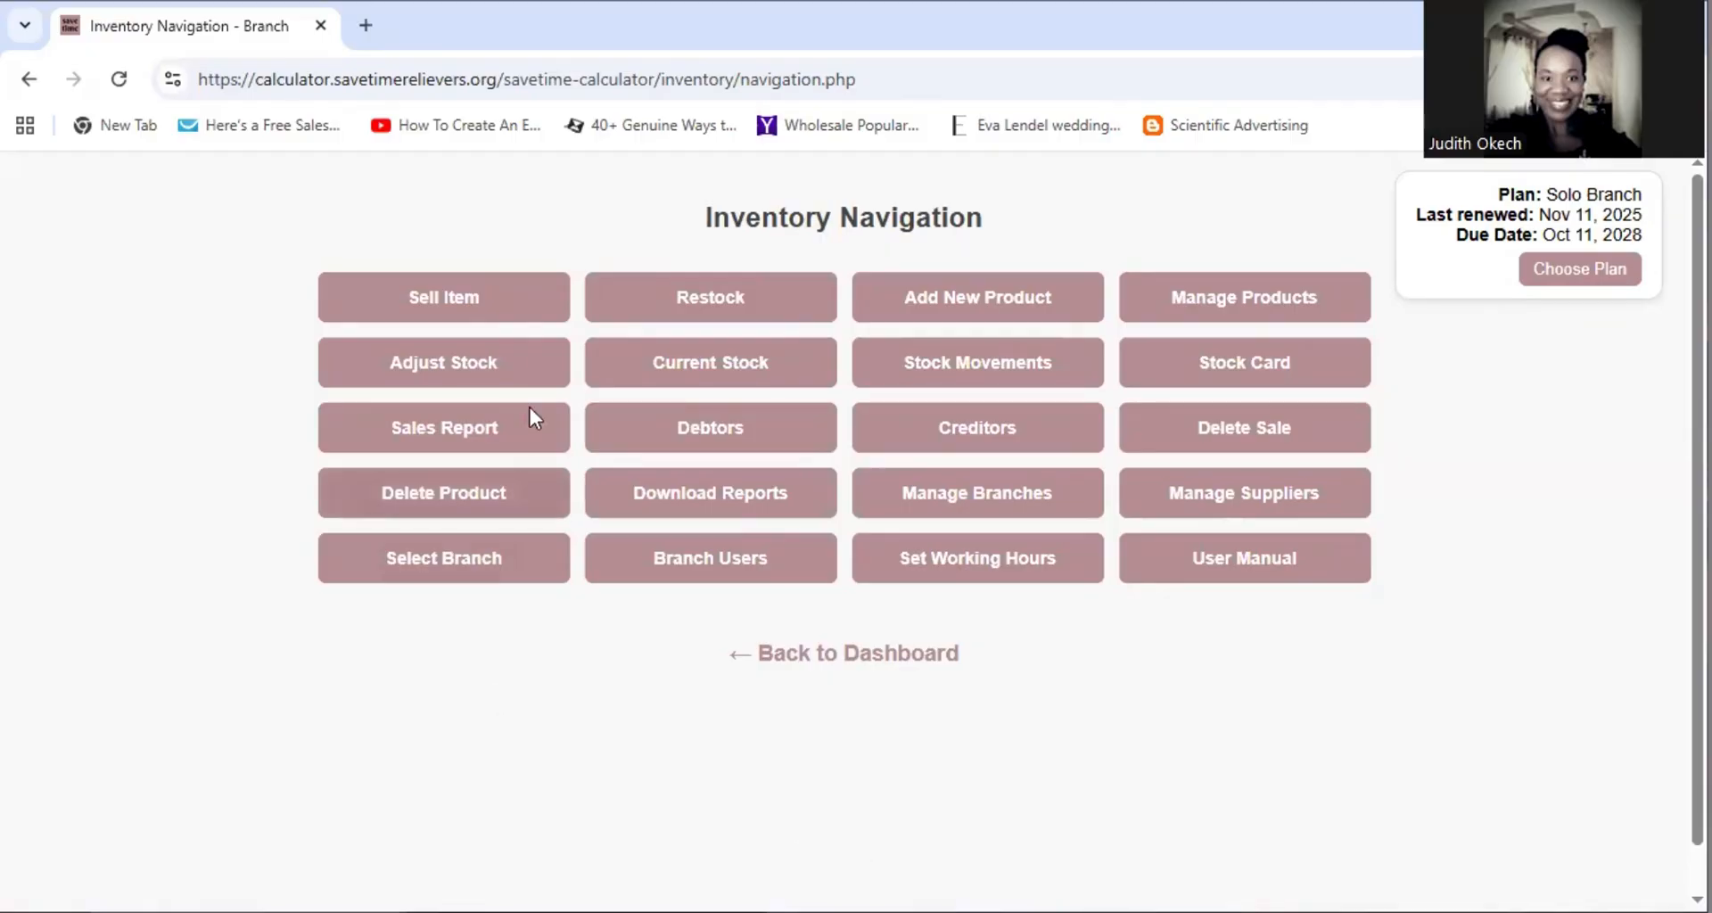
left_click(464, 308)
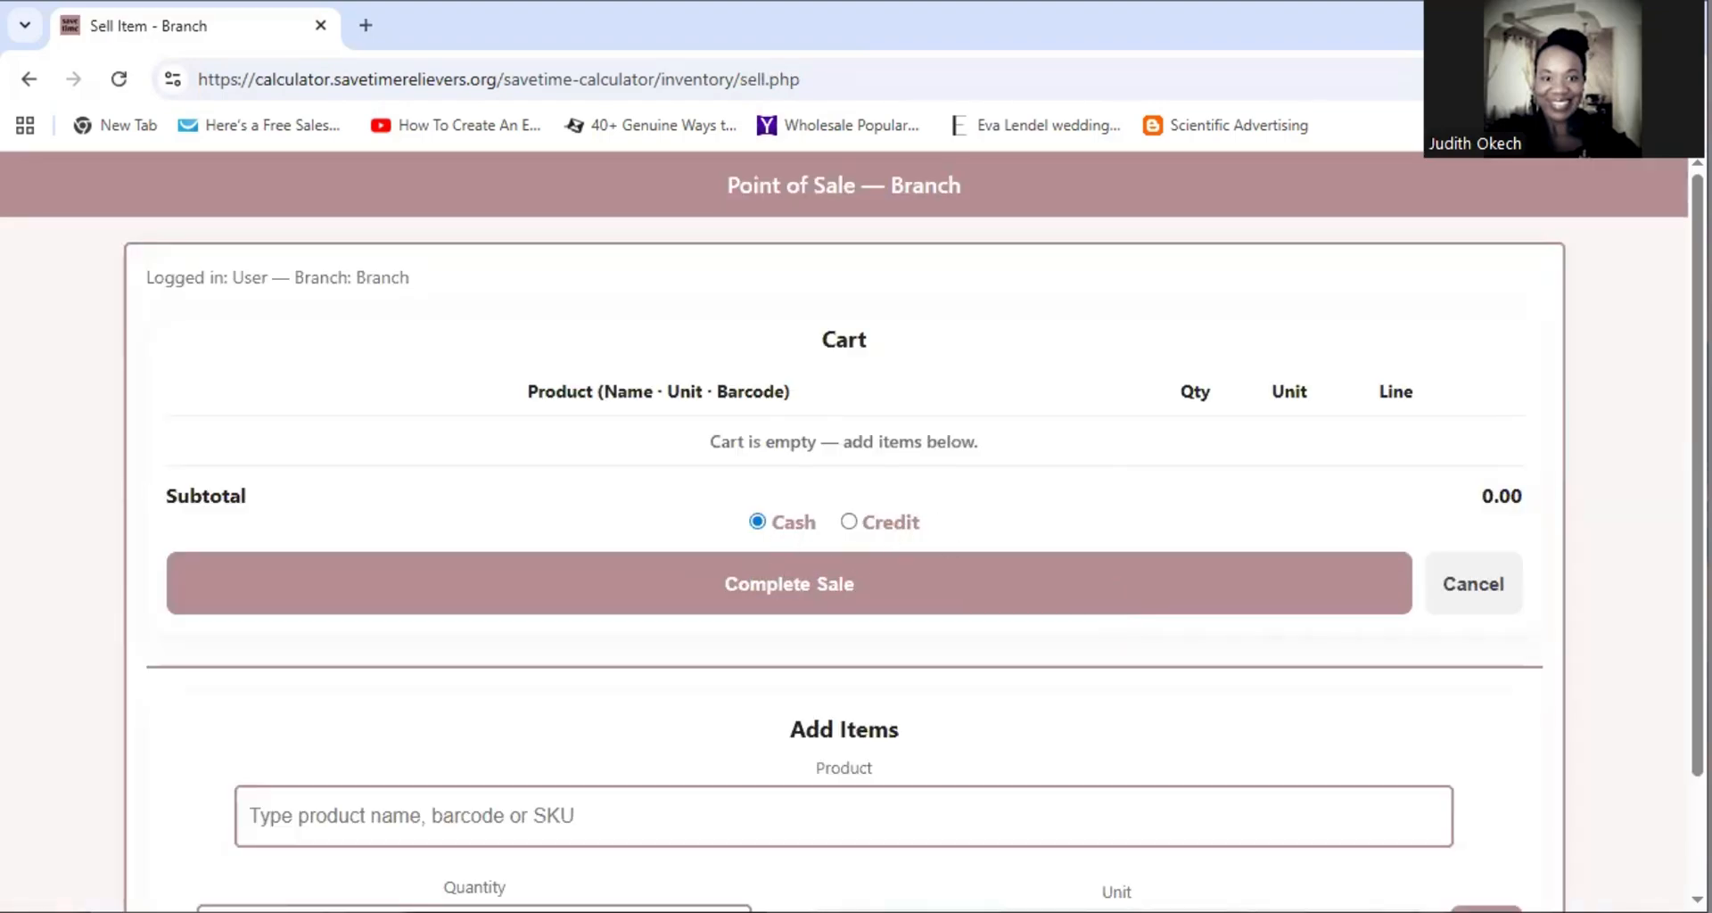
scroll(1636, 694, "down", 2)
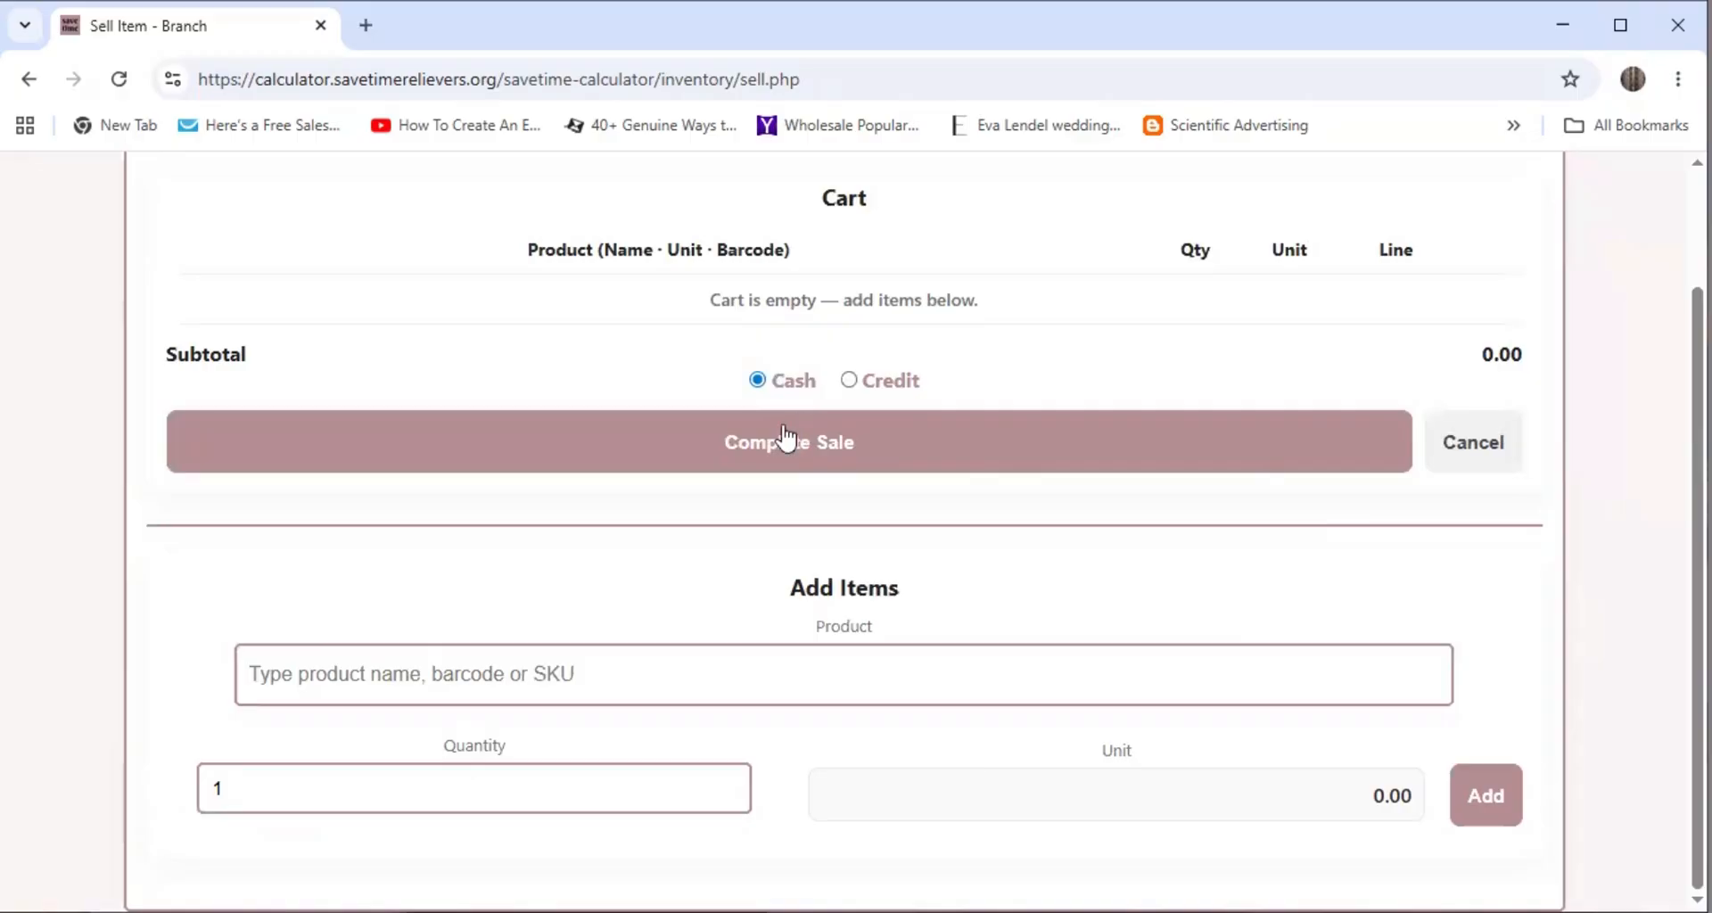
left_click(422, 676)
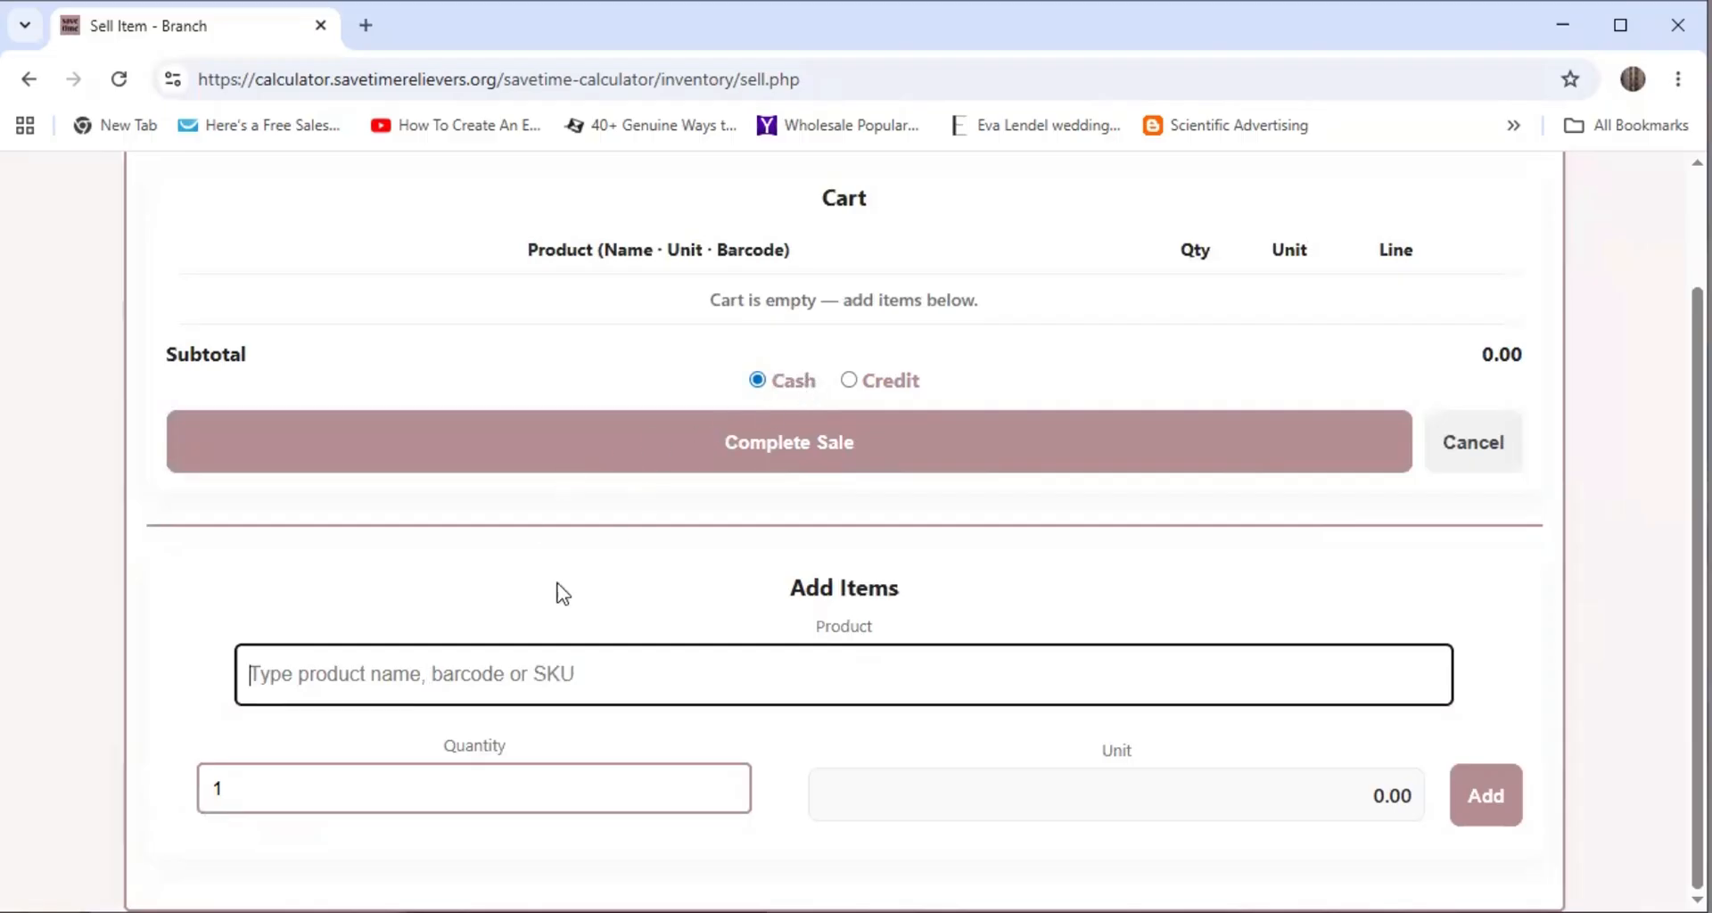
type("arco")
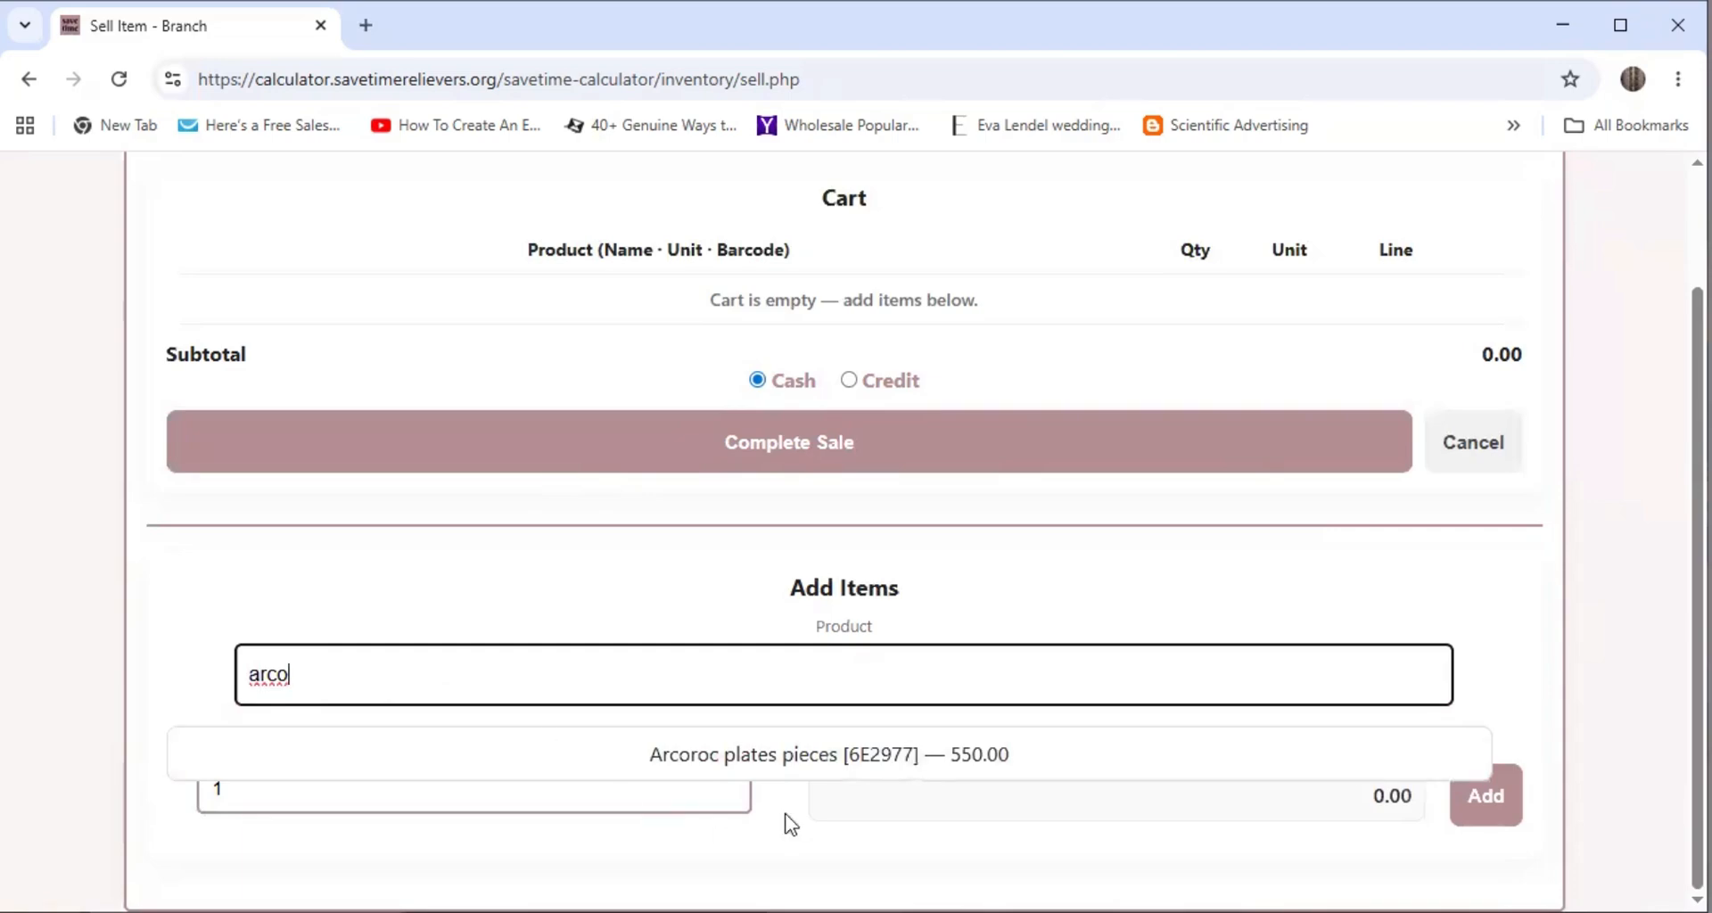
Add Arcoroc plates pieces at 550.00 to the cart and mark the sale as Credit
left_click(784, 756)
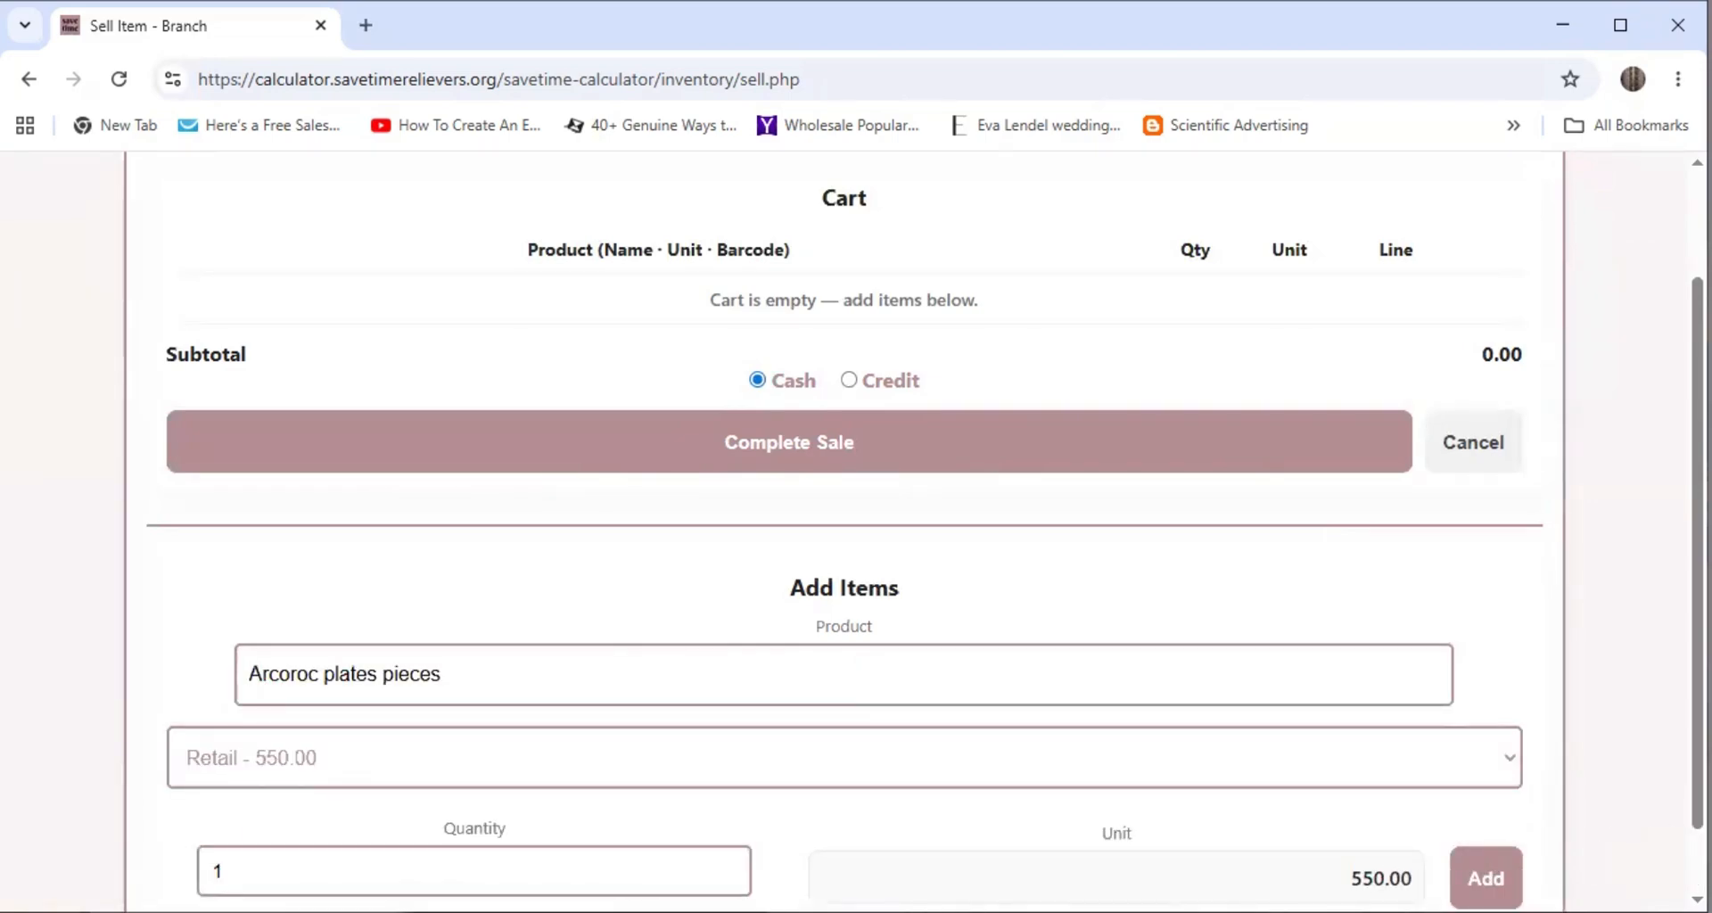
left_click(1486, 879)
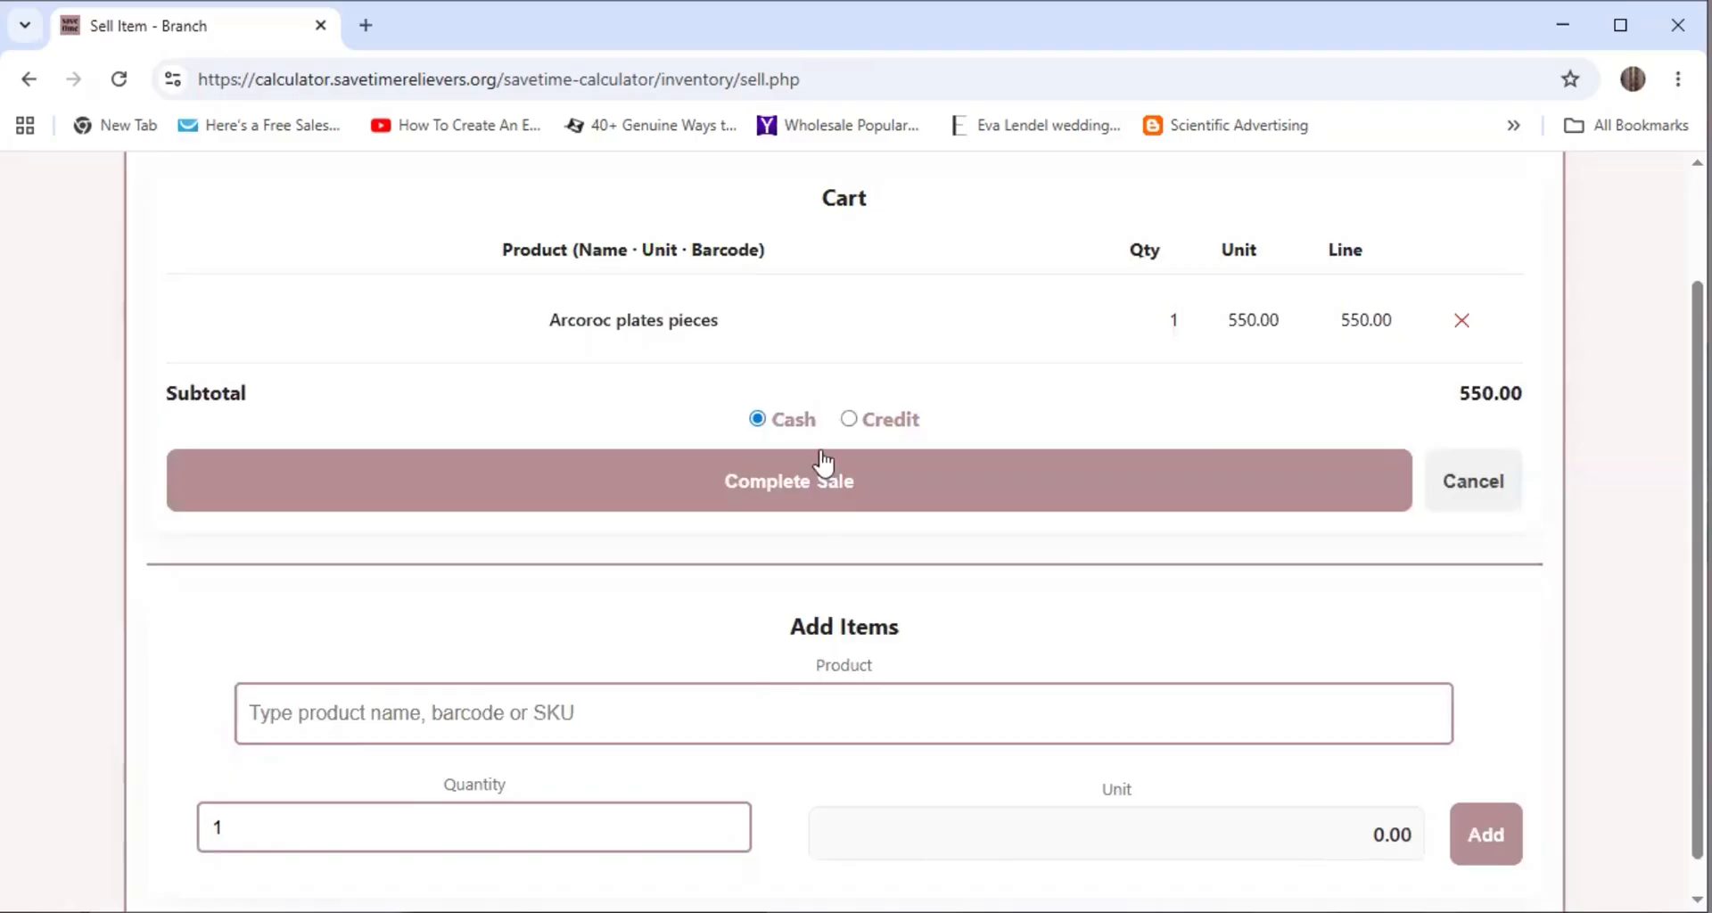
left_click(847, 419)
scroll(867, 500, "down", 1)
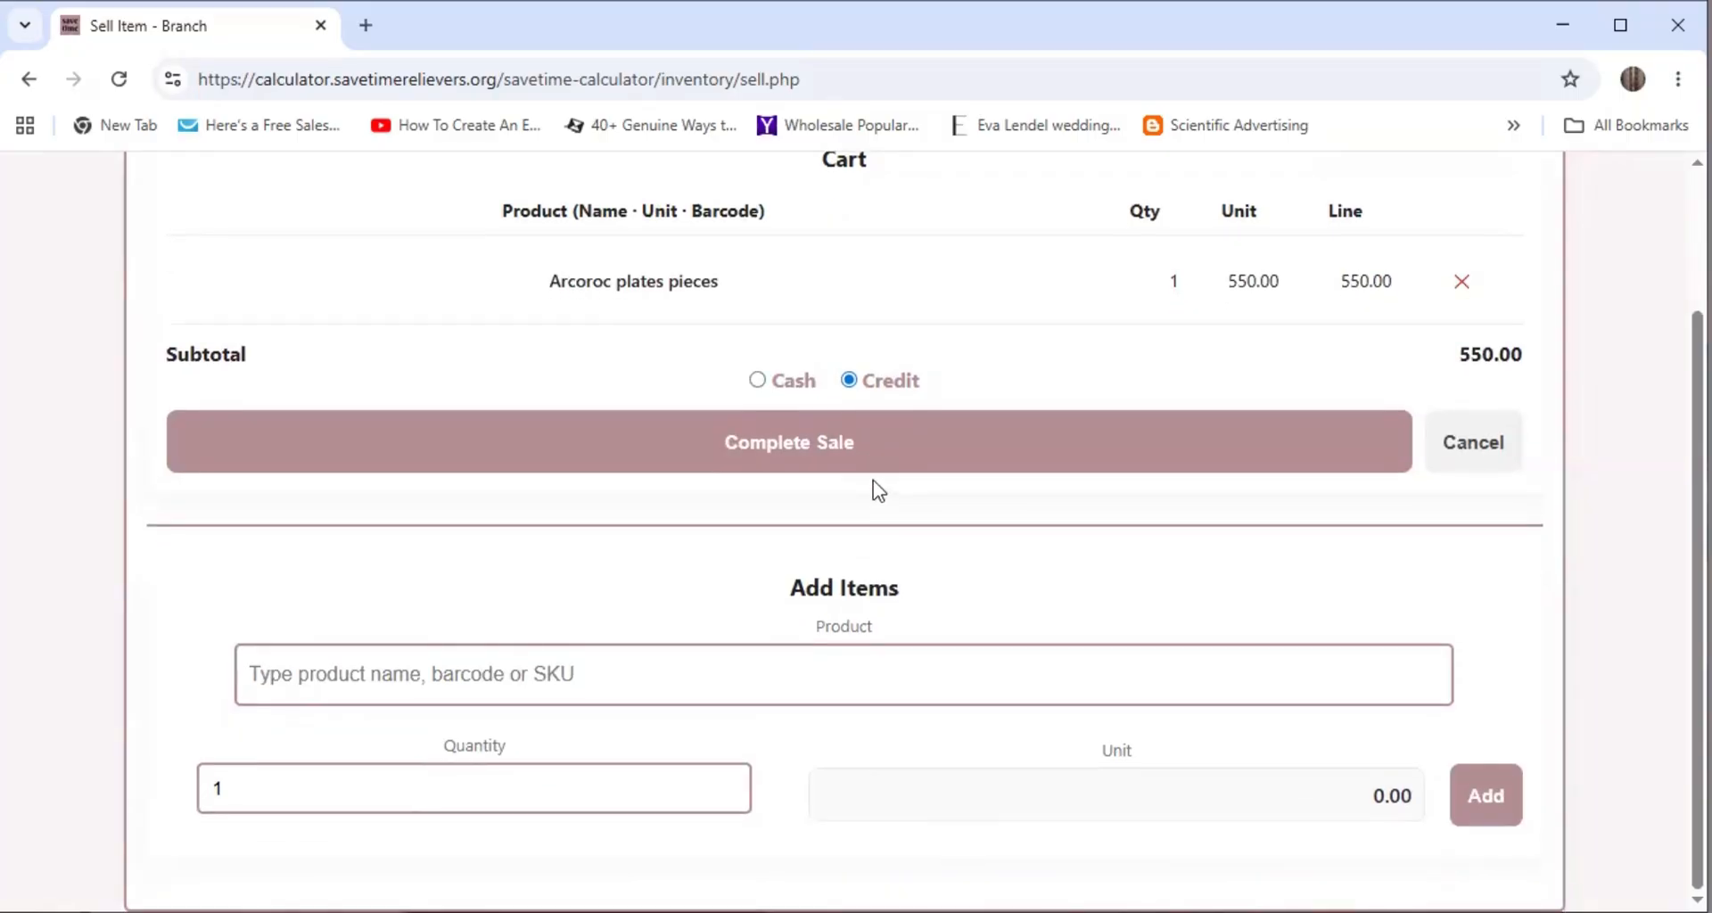
left_click(345, 675)
Pick Bolero water bottles 500ml from the 'bolero' search and set the quantity to 6
type("bolero")
left_click(641, 758)
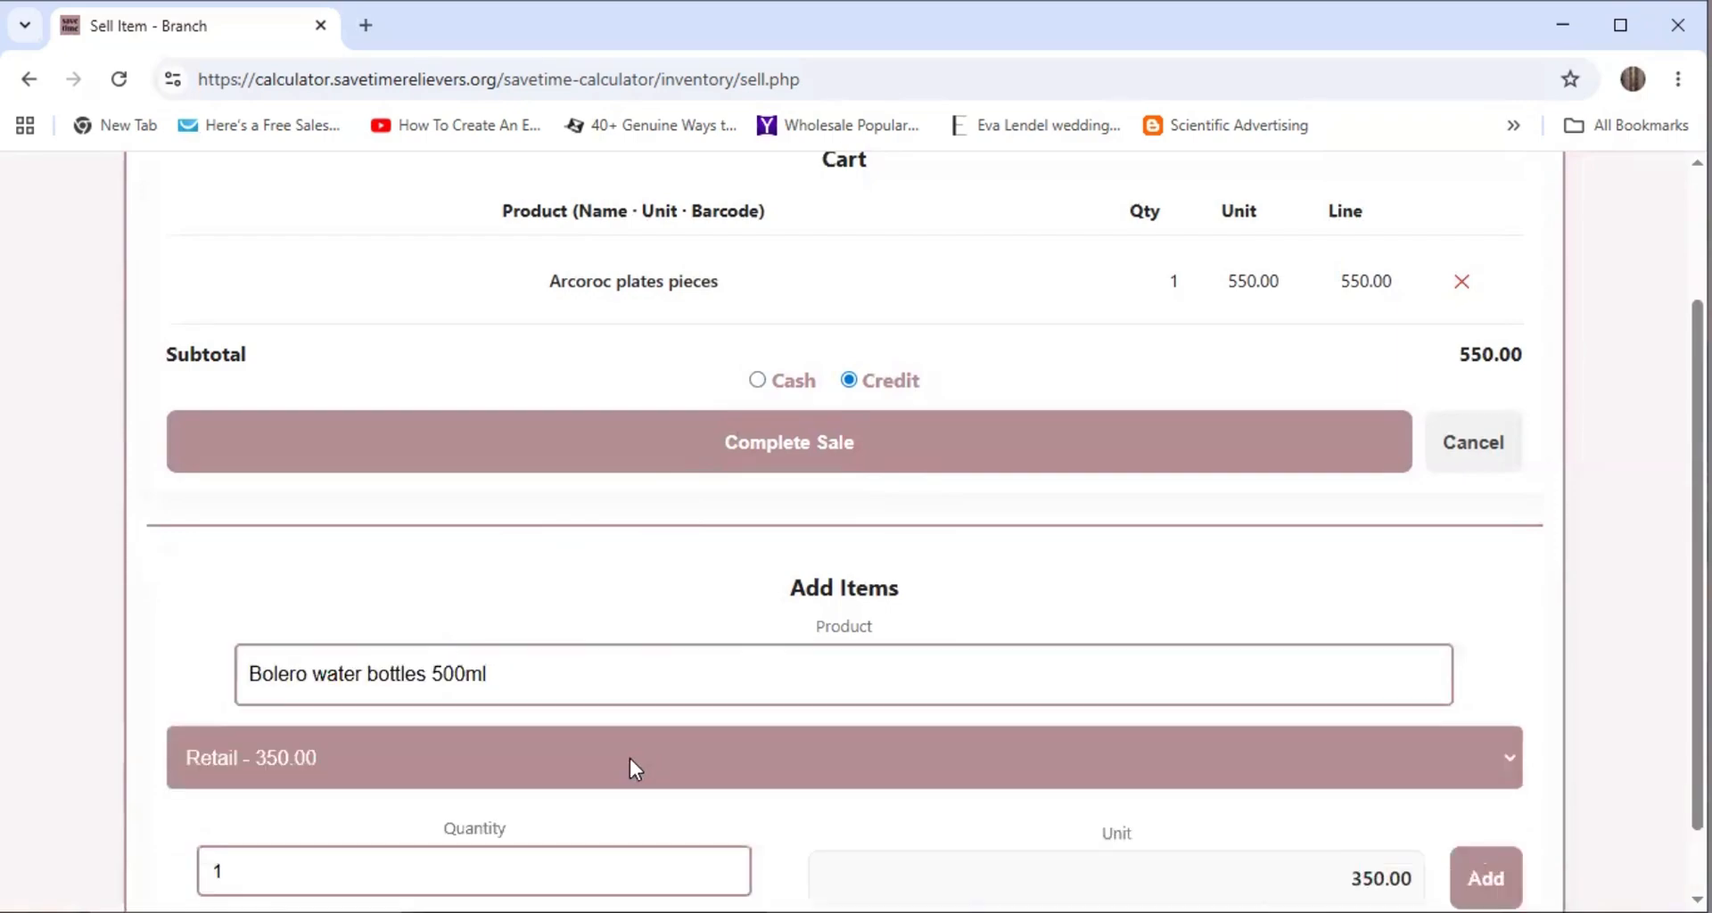
scroll(428, 780, "down", 1)
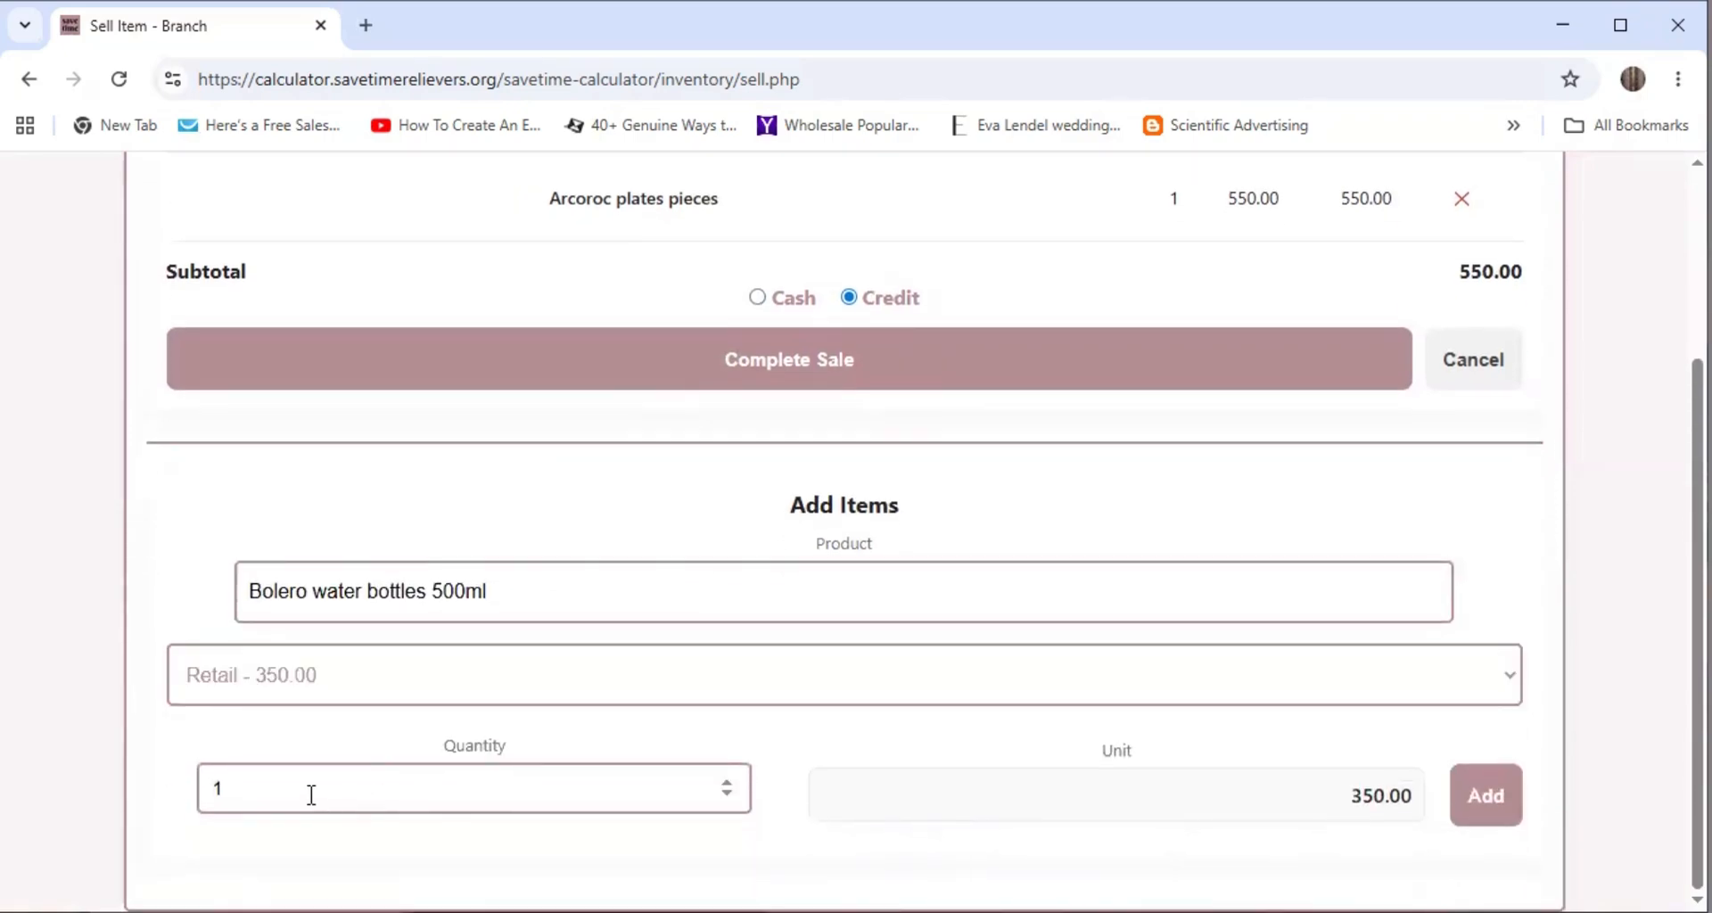
left_click_drag(219, 791, 209, 790)
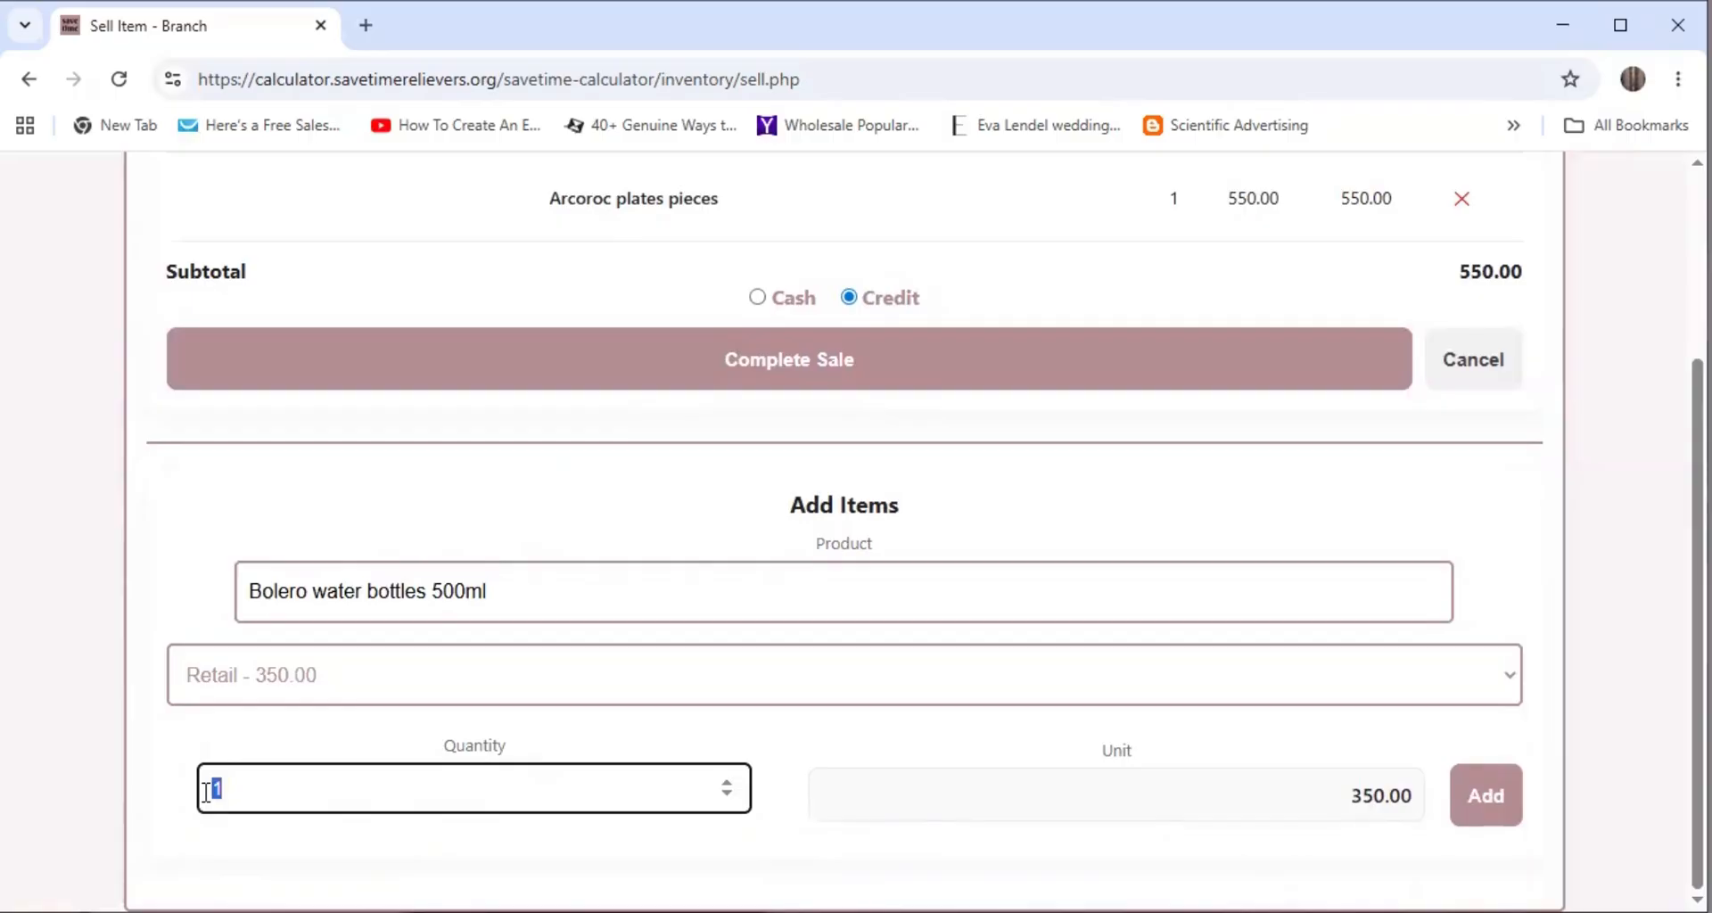
type("6")
Add them at a negotiated price of 330 each, bringing the cart subtotal to 2530.00
left_click(1500, 676)
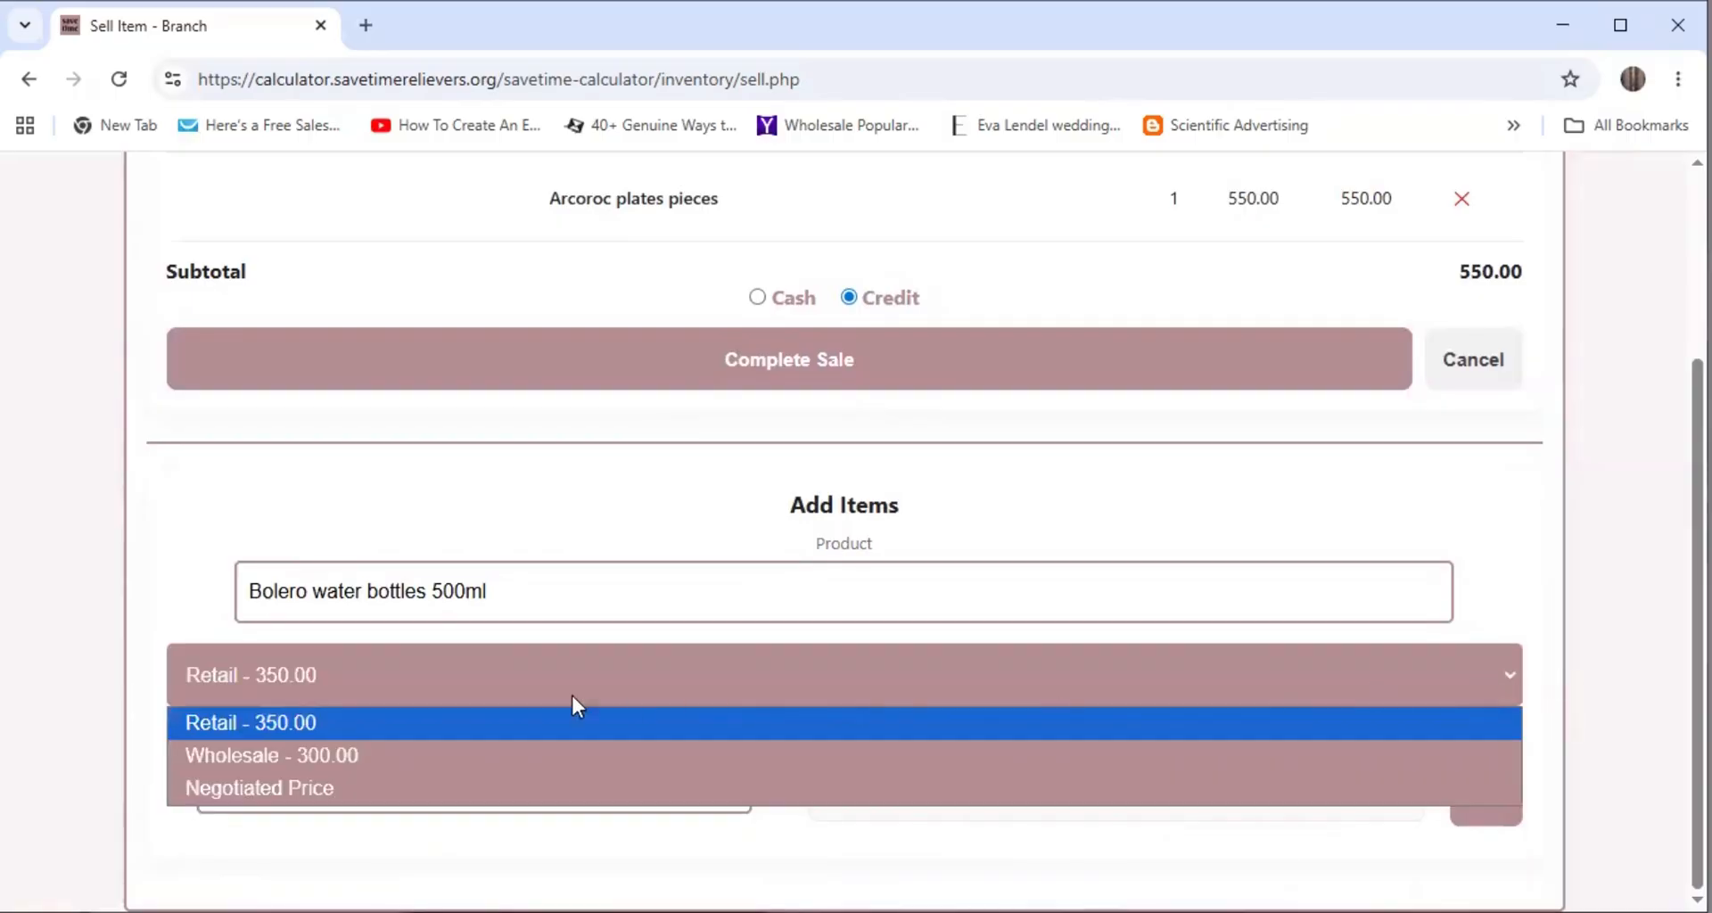
left_click(313, 788)
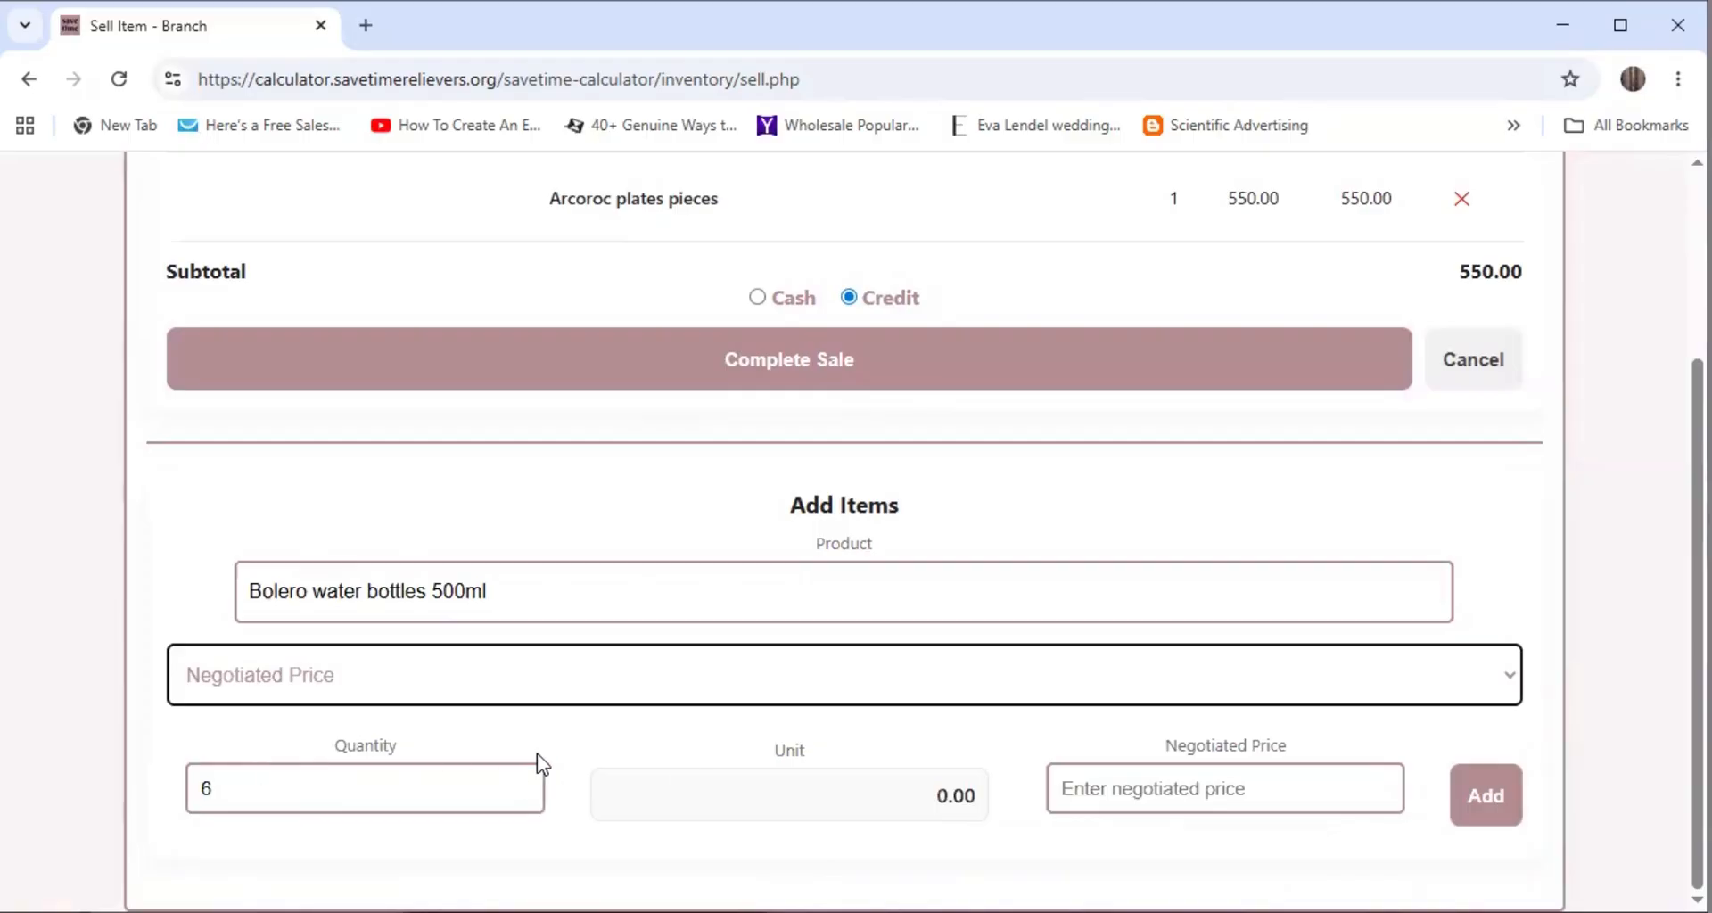
left_click(1085, 797)
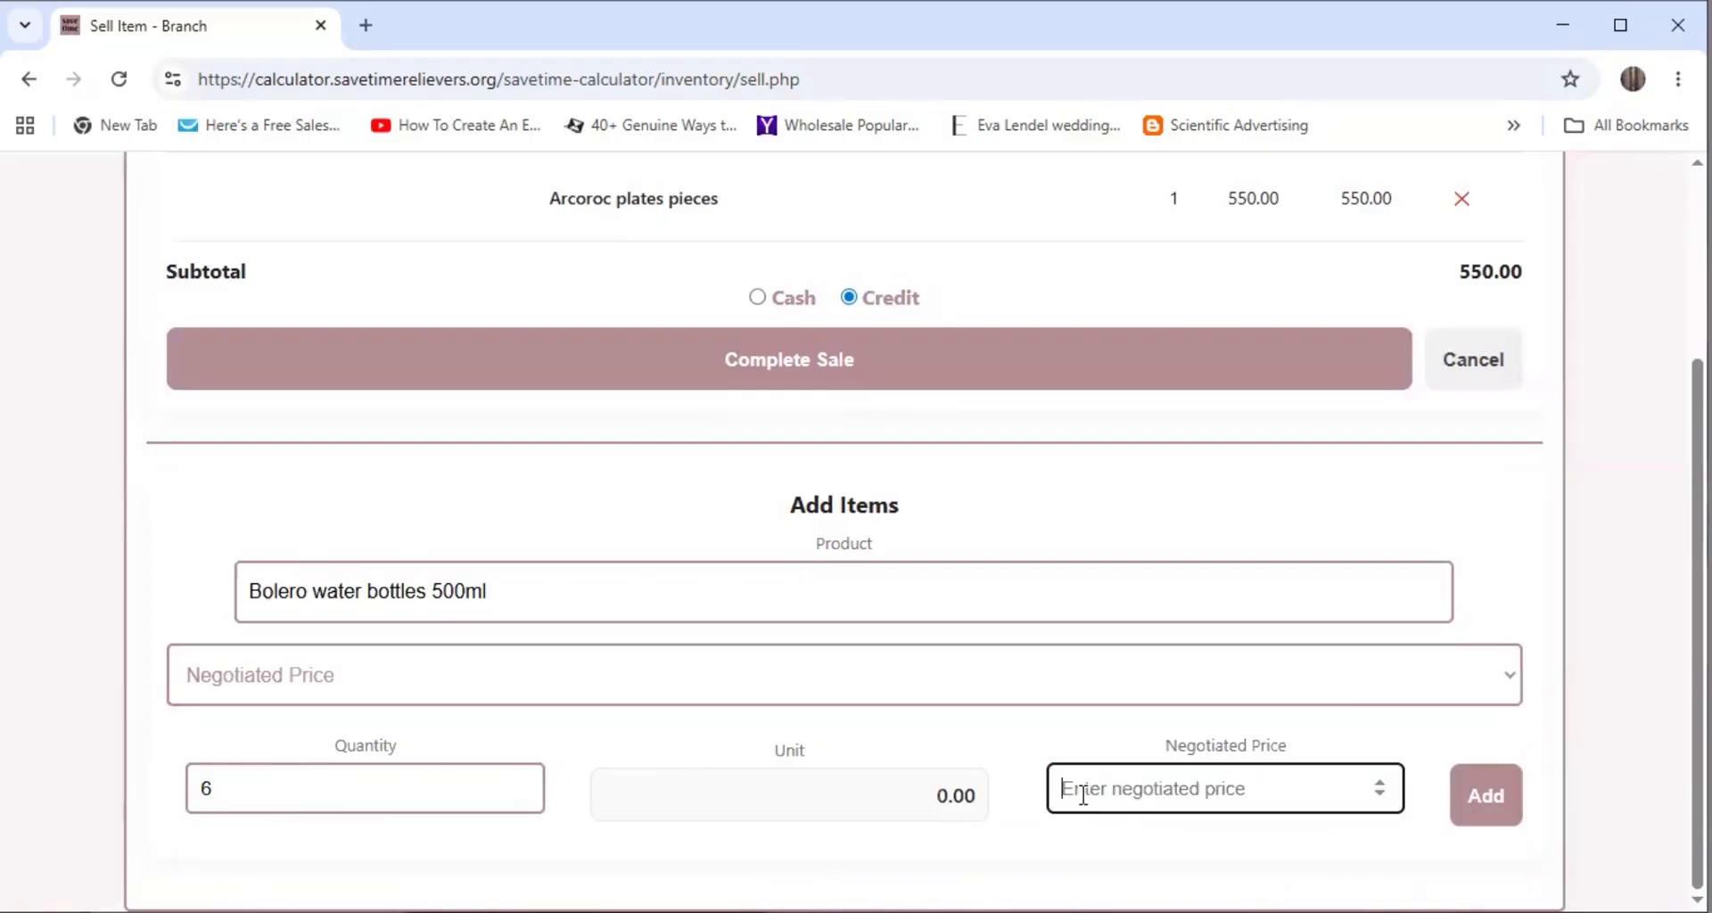
type("330")
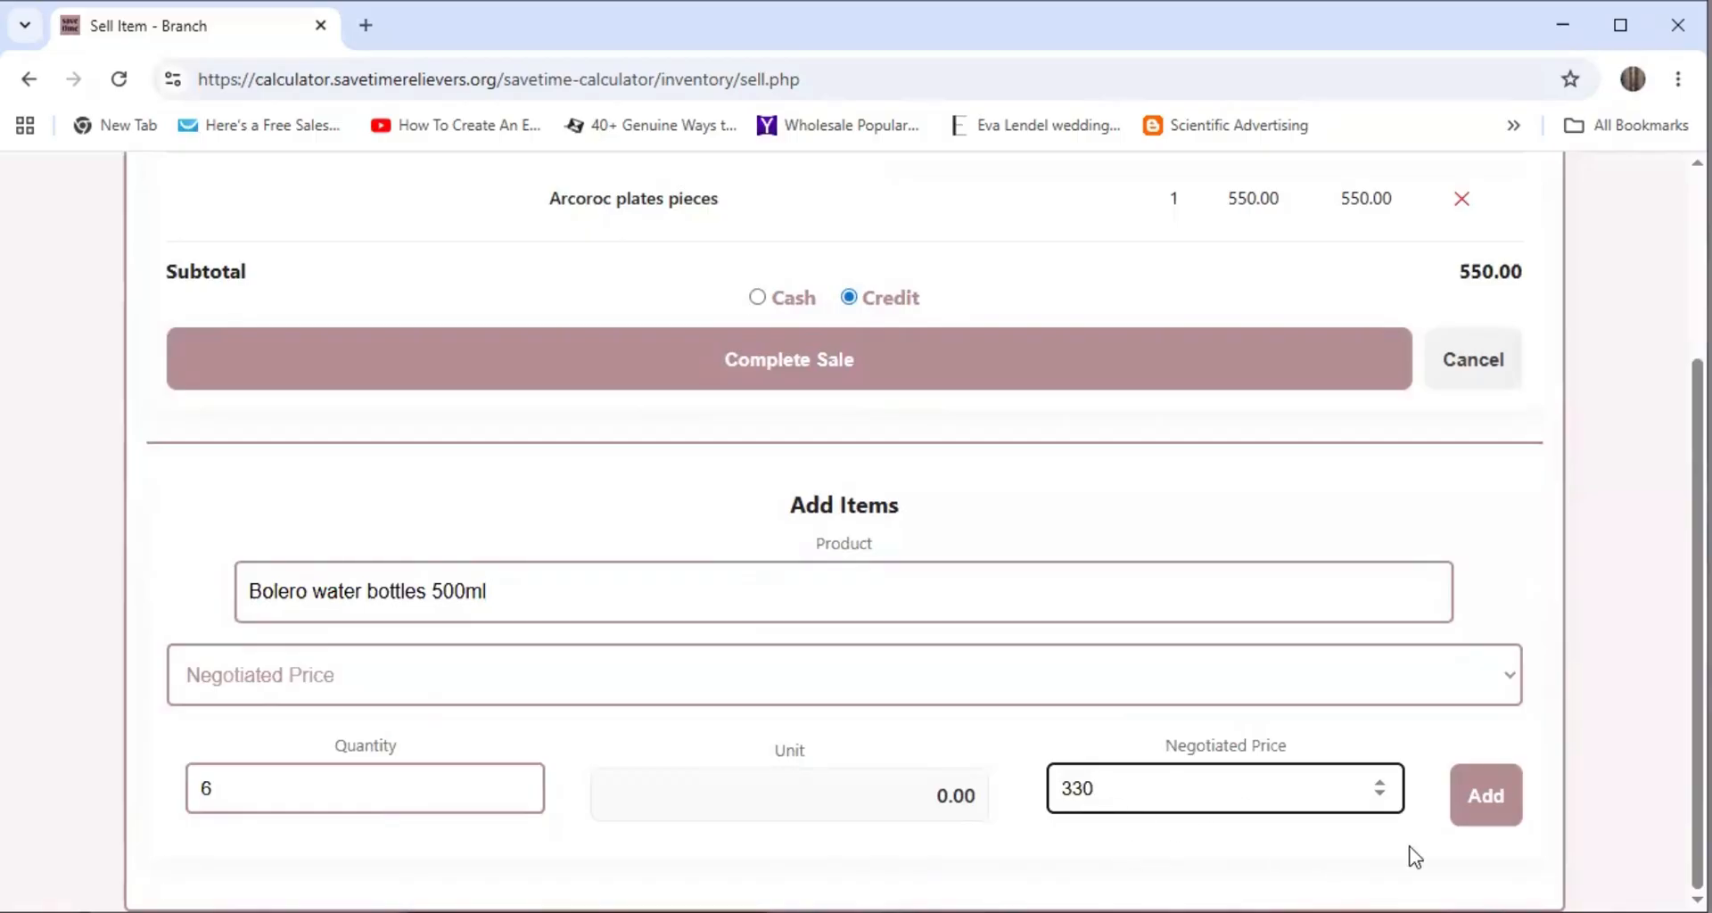
left_click(1498, 813)
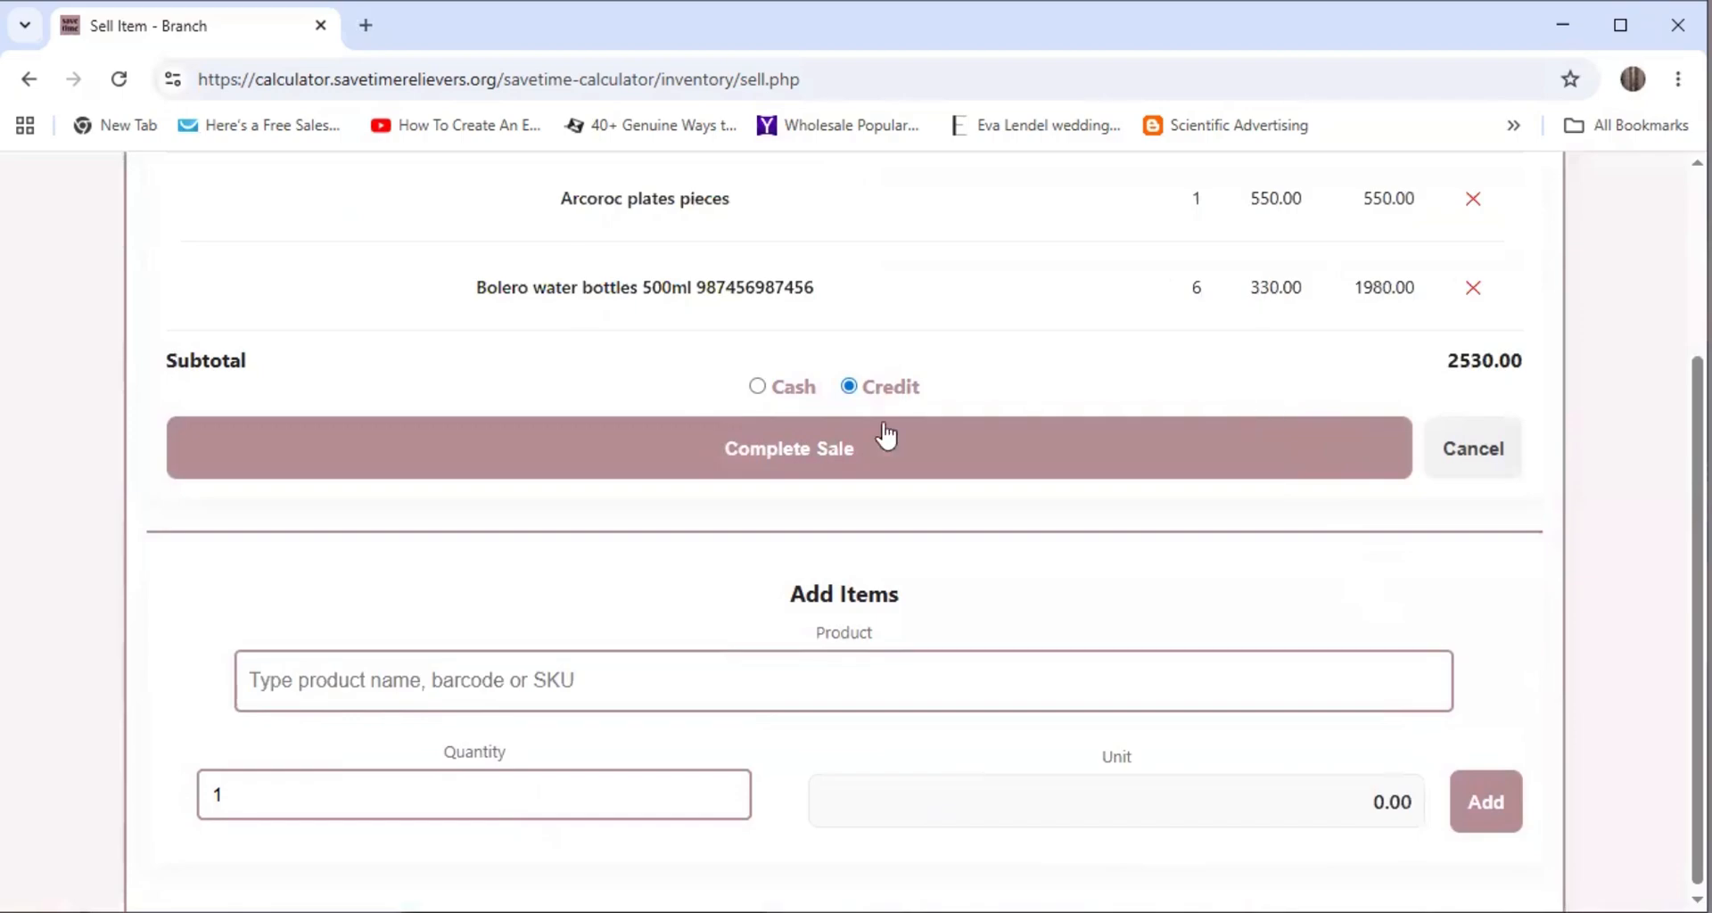
scroll(829, 341, "up", 2)
scroll(832, 342, "up", 1)
scroll(787, 344, "down", 3)
scroll(880, 397, "down", 1)
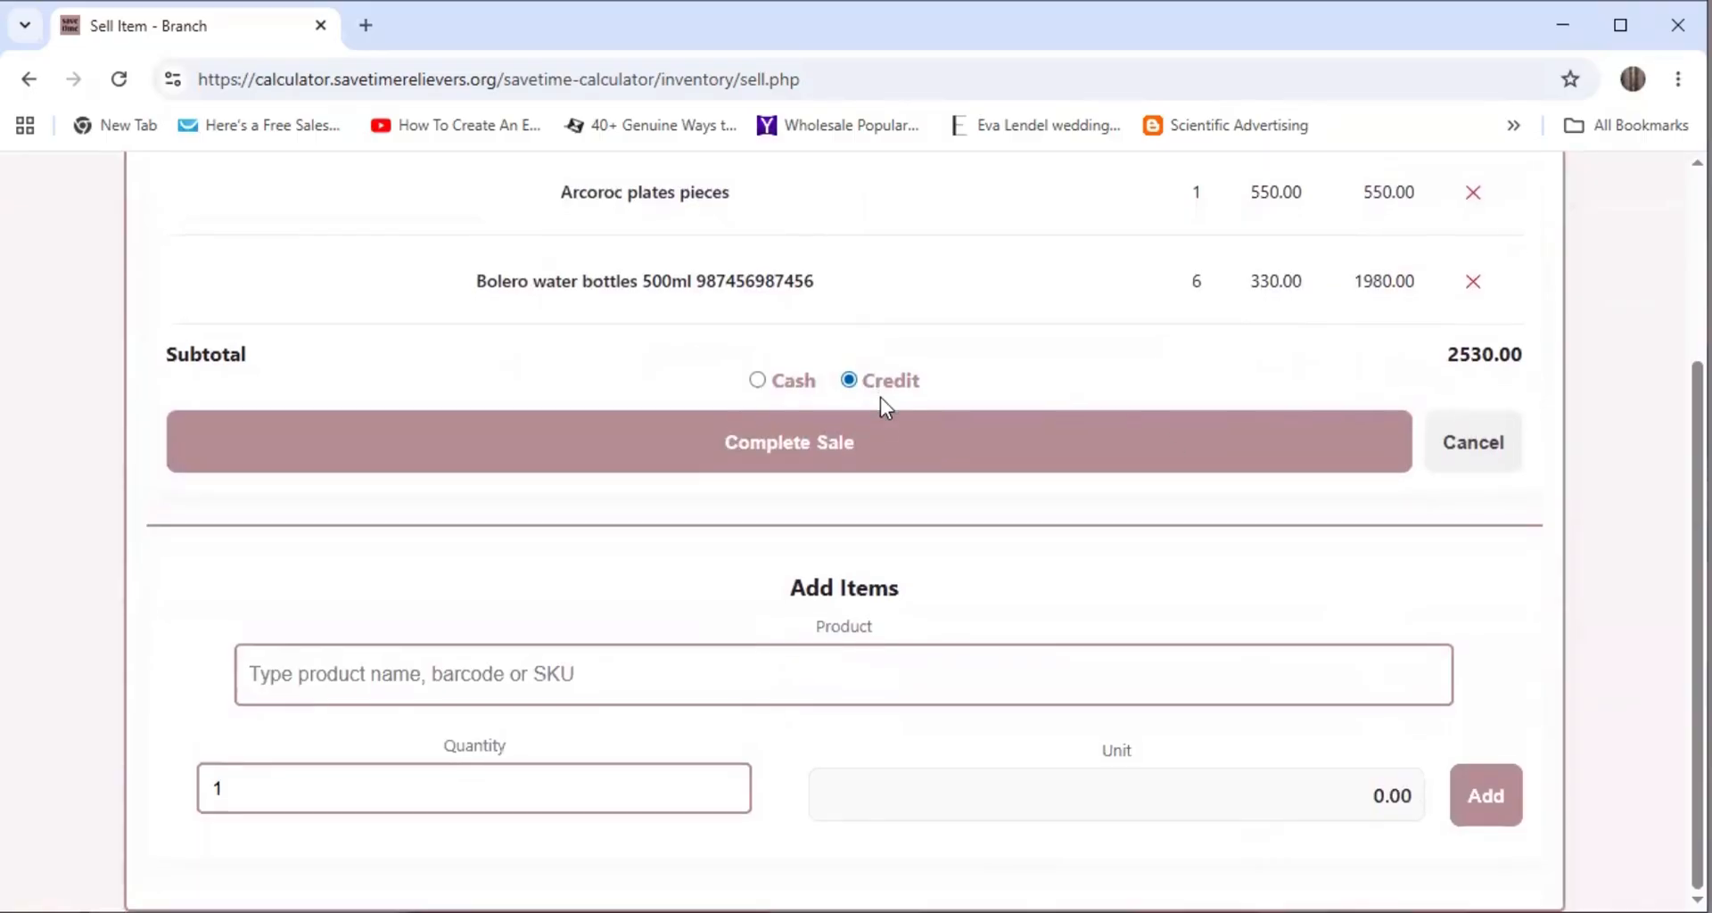
Complete the 2530.00 sale on credit with the customer's name and phone number, then dismiss the confirmation
left_click(828, 451)
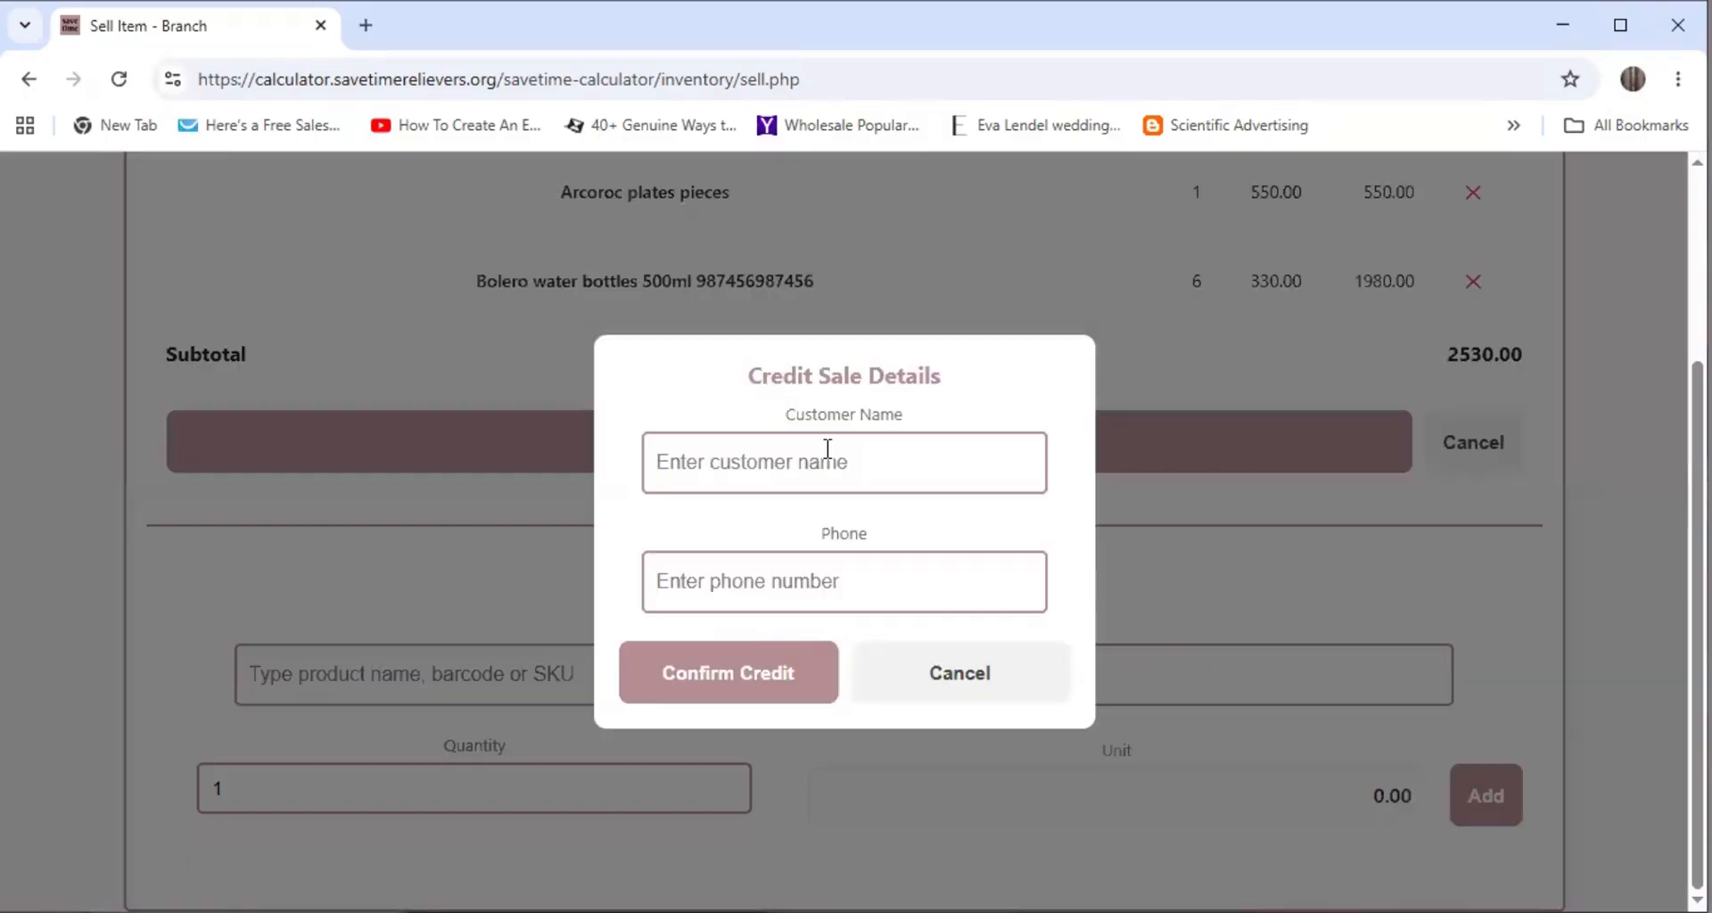
left_click(695, 461)
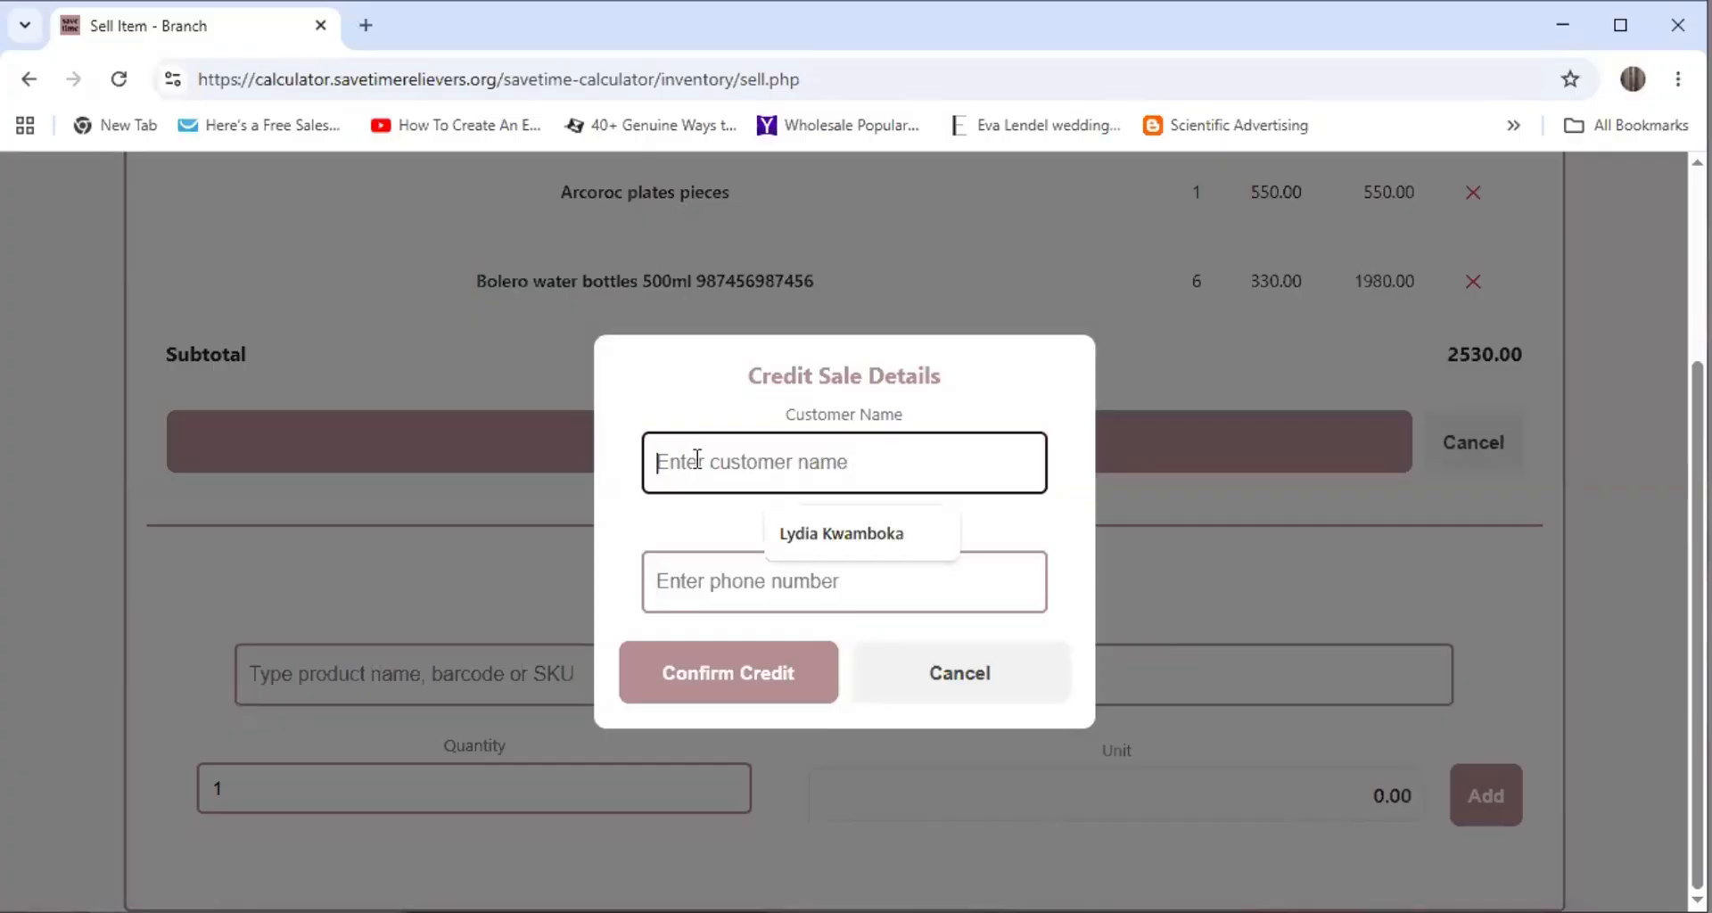
type("Jacinta")
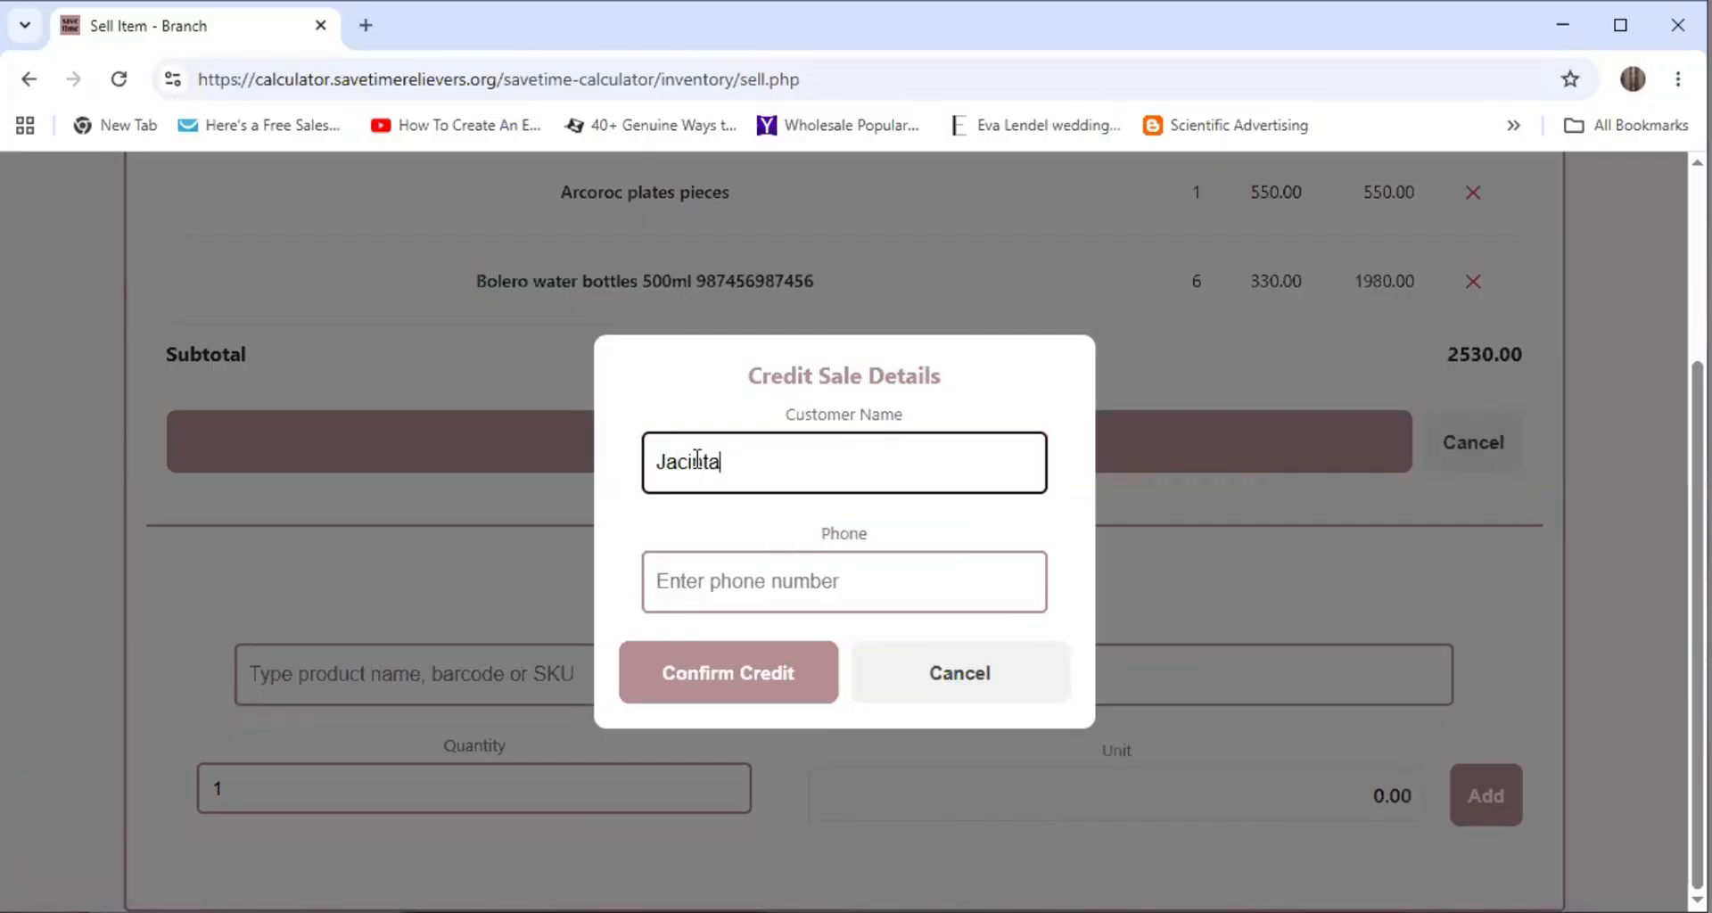
left_click(738, 589)
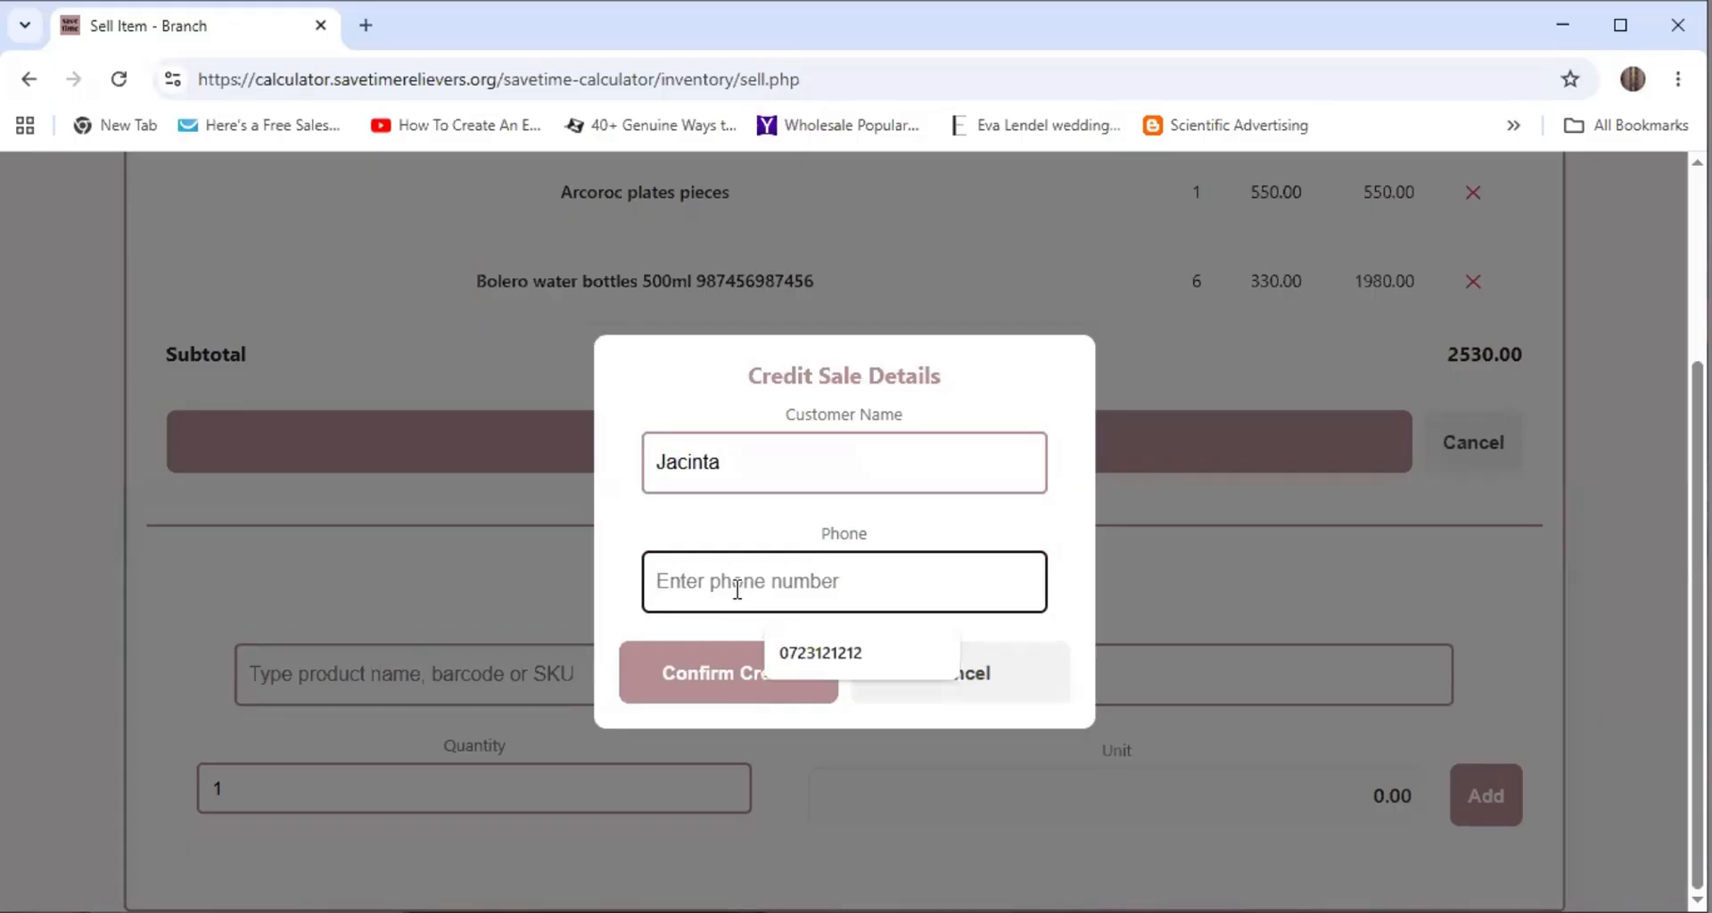
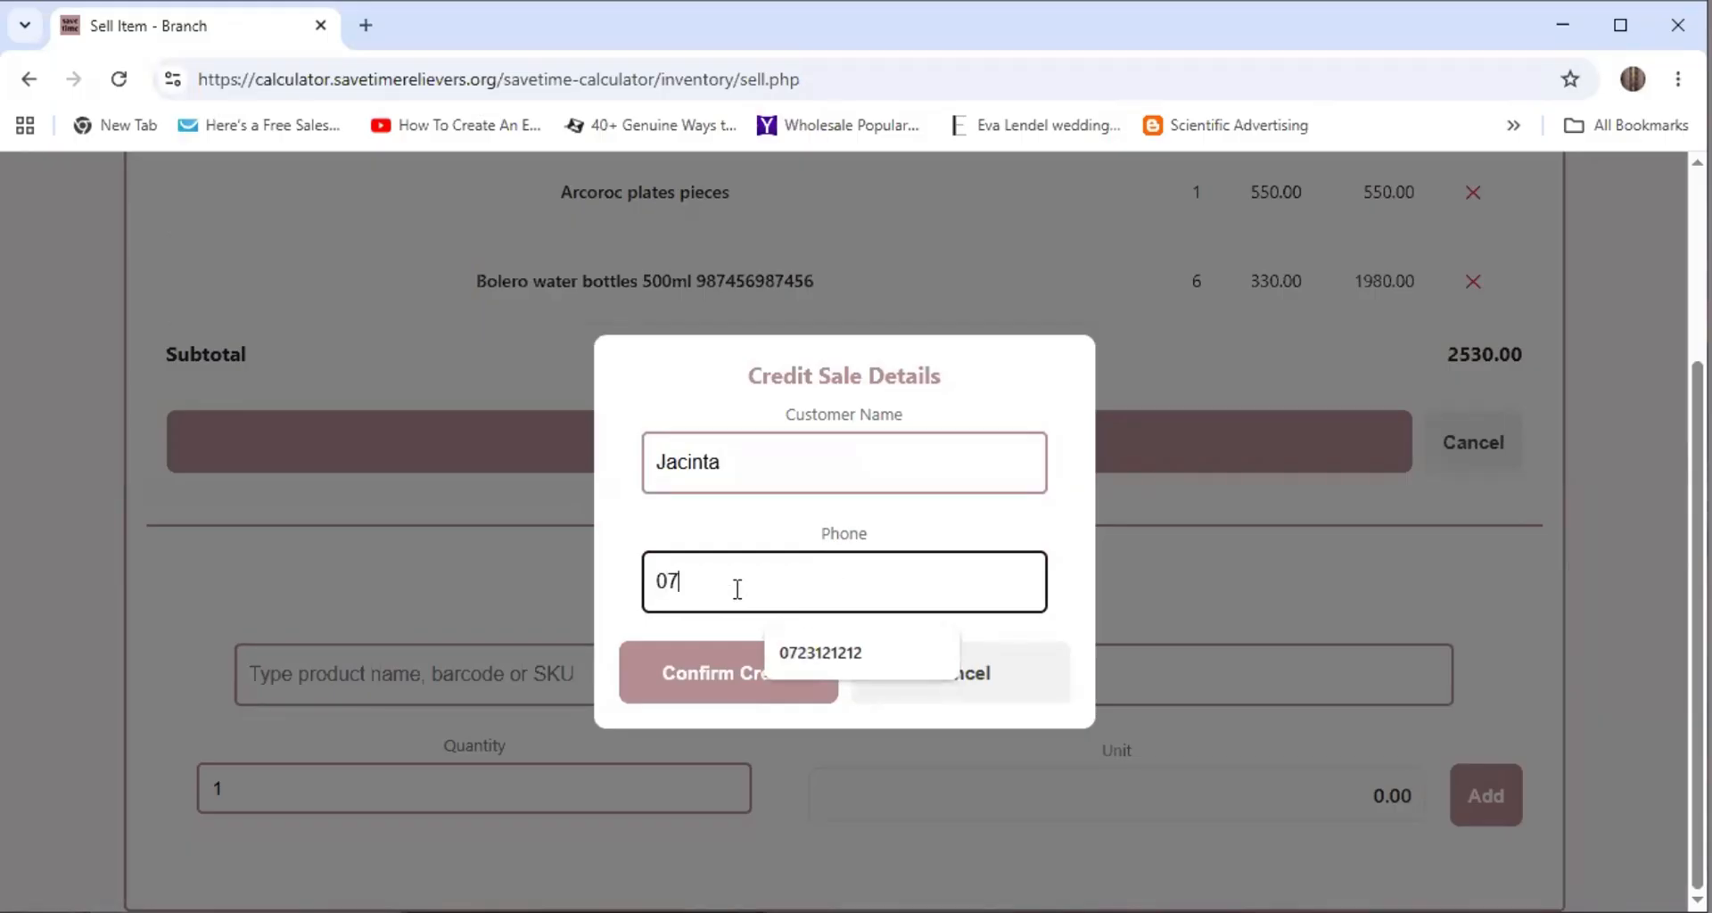
left_click(738, 687)
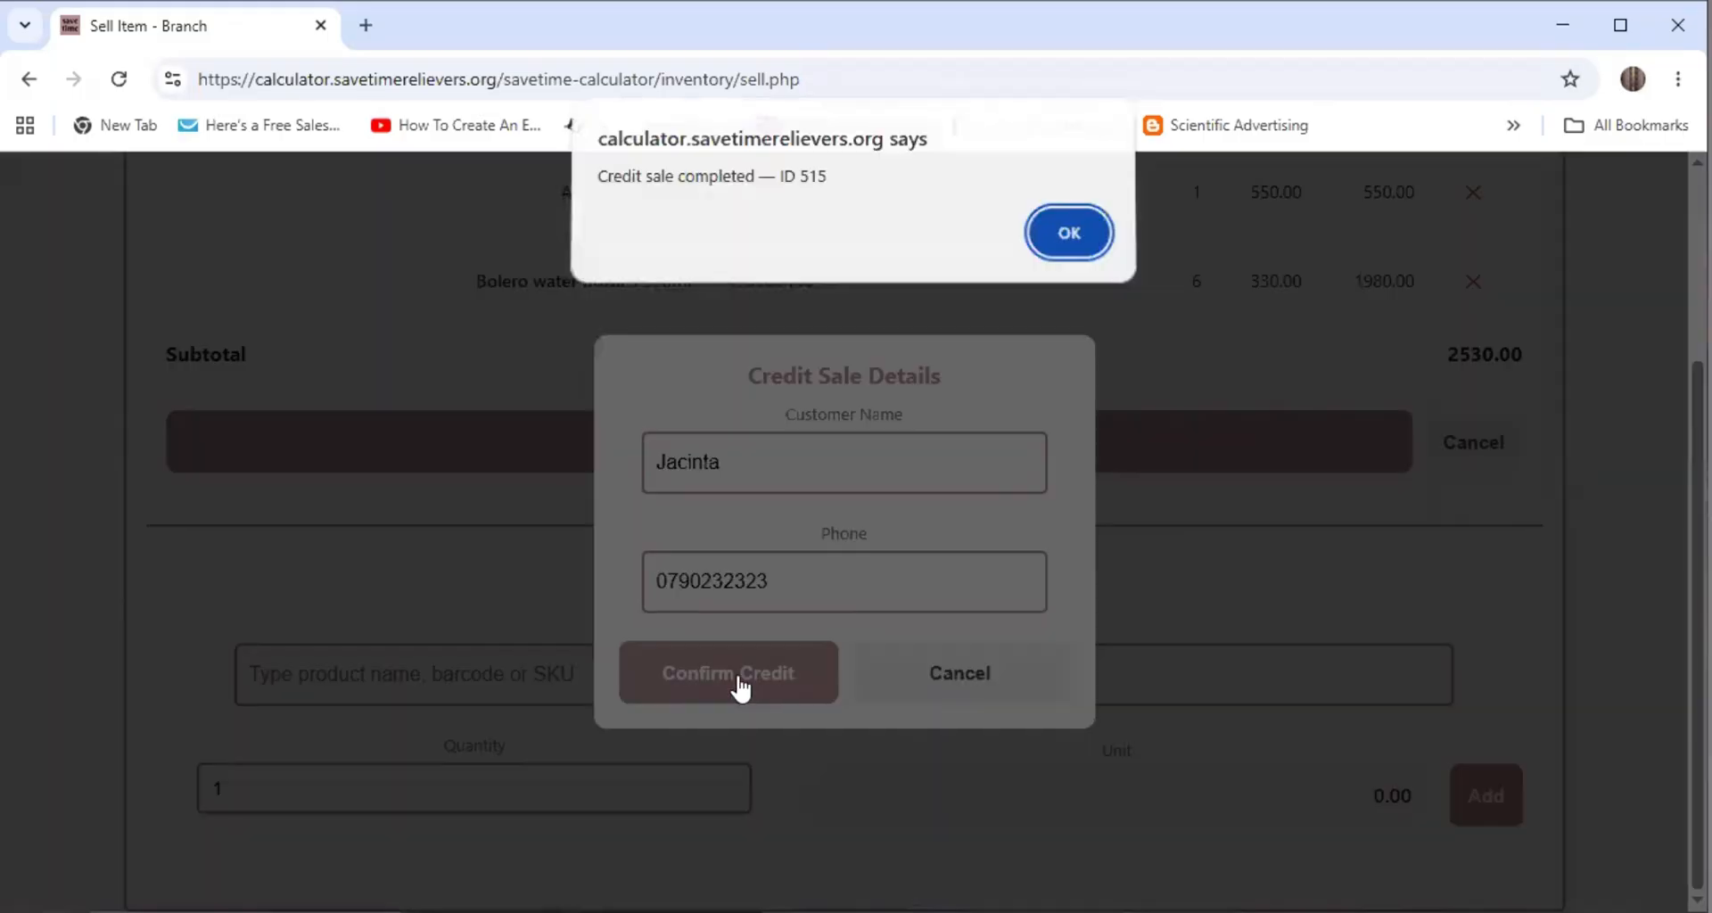
left_click(1067, 243)
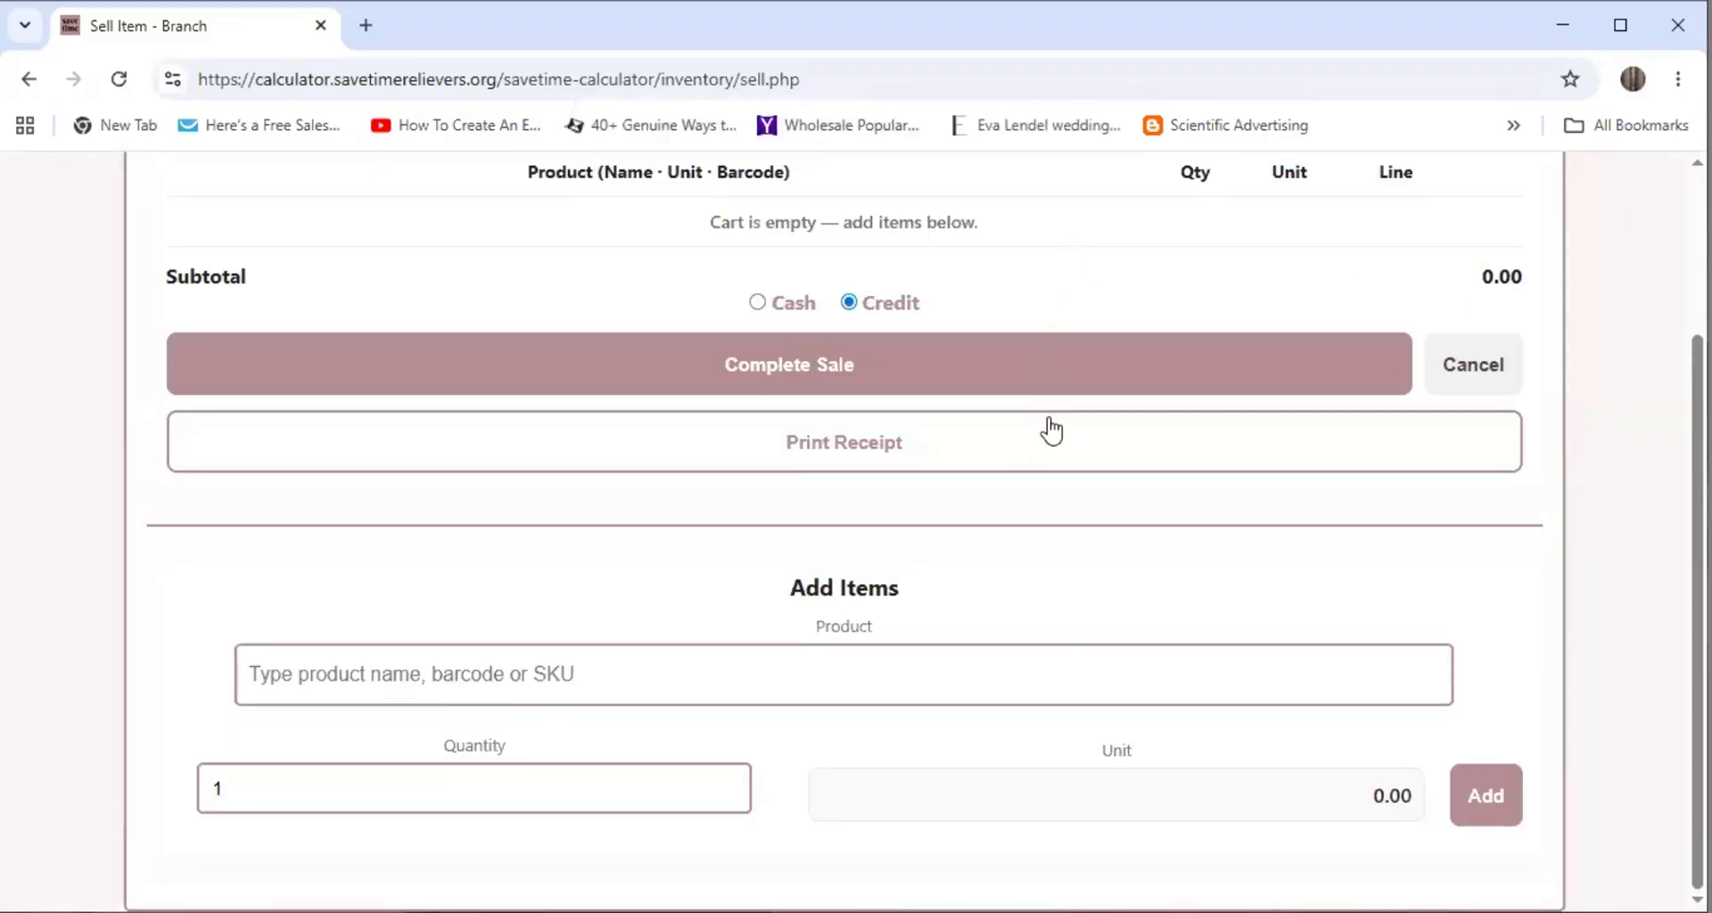
scroll(1049, 421, "up", 3)
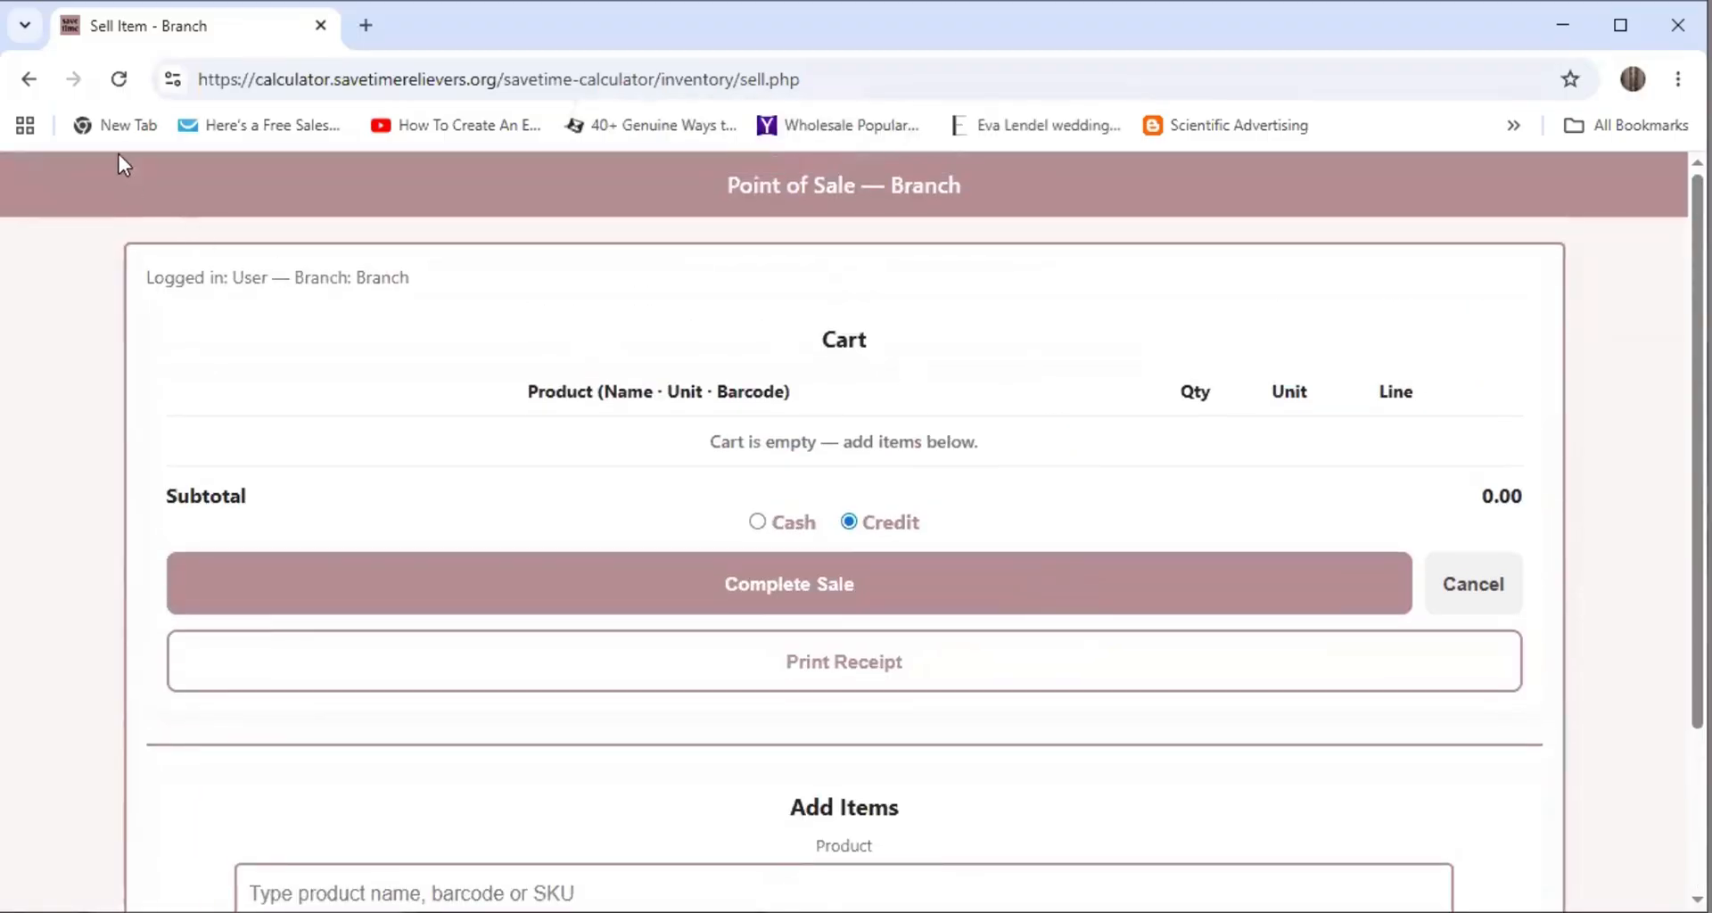
Go from inventory home to the Debtors list and review it, the new 2,530.00 Unpaid sale on top
left_click(30, 89)
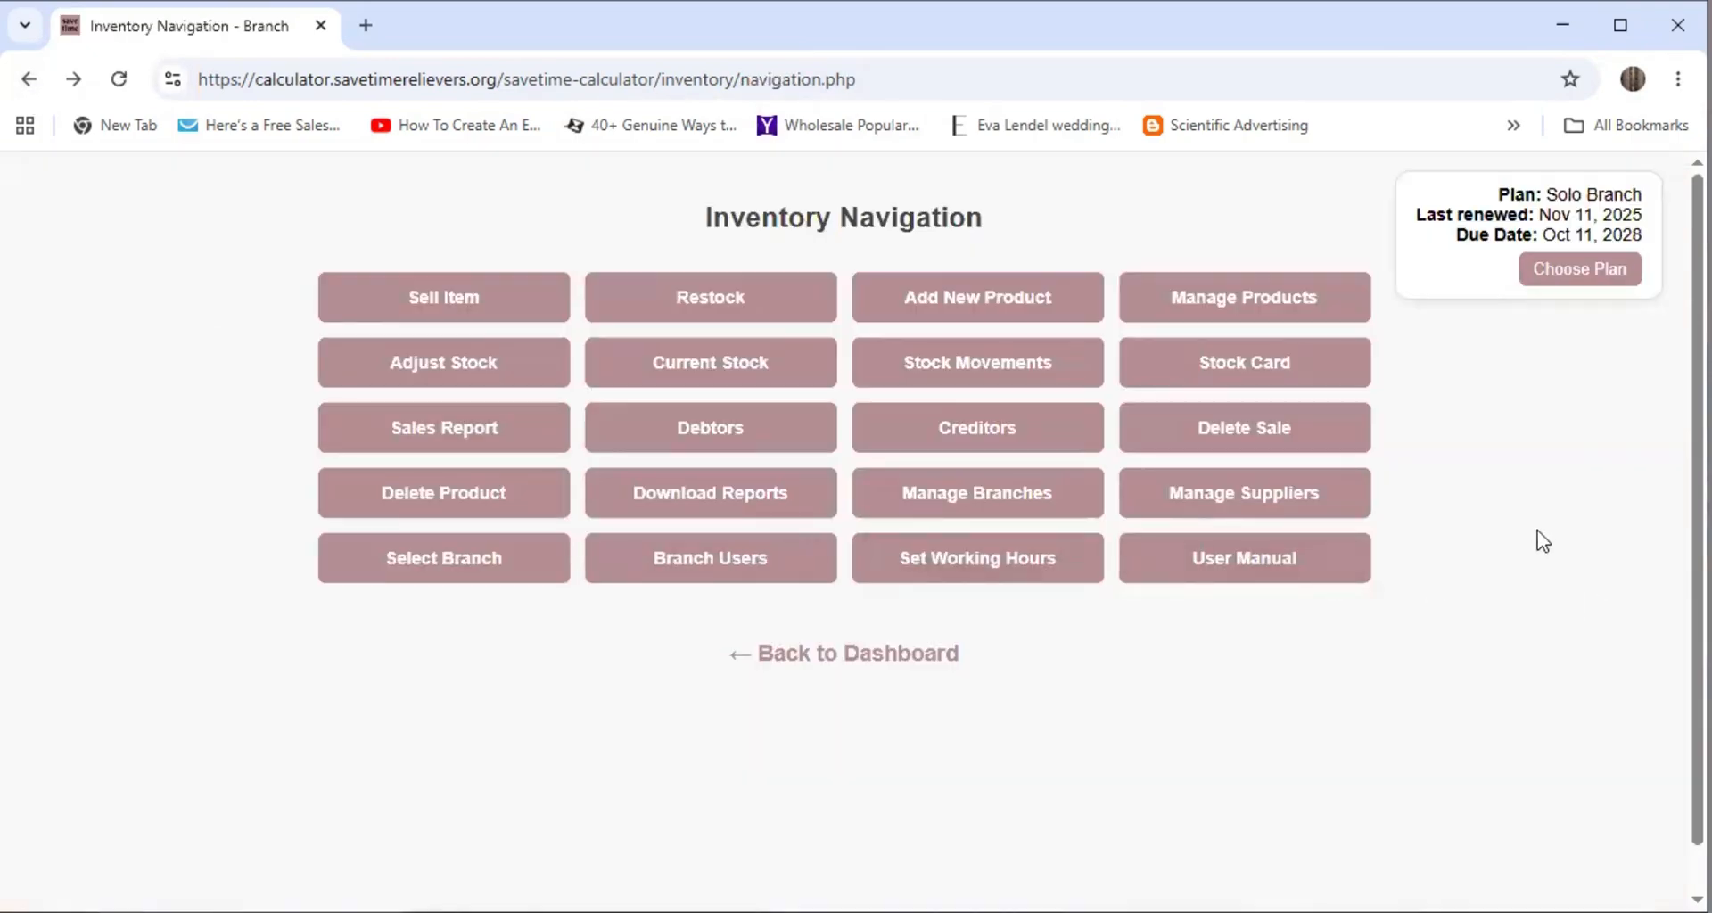
left_click(726, 440)
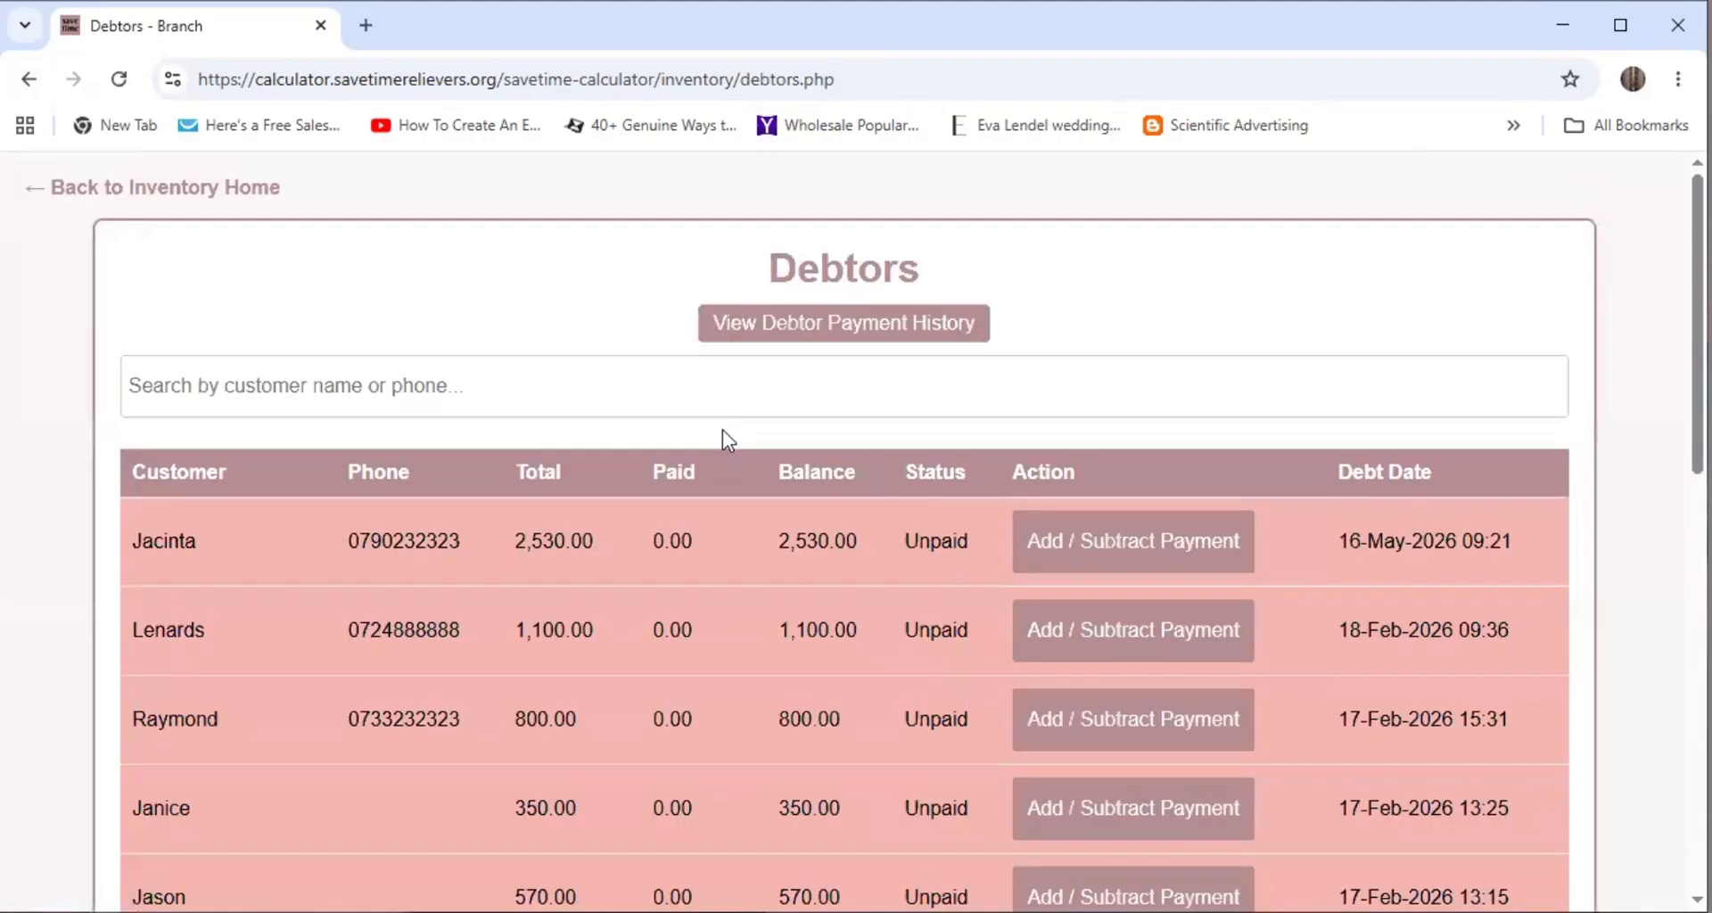
scroll(669, 398, "down", 1)
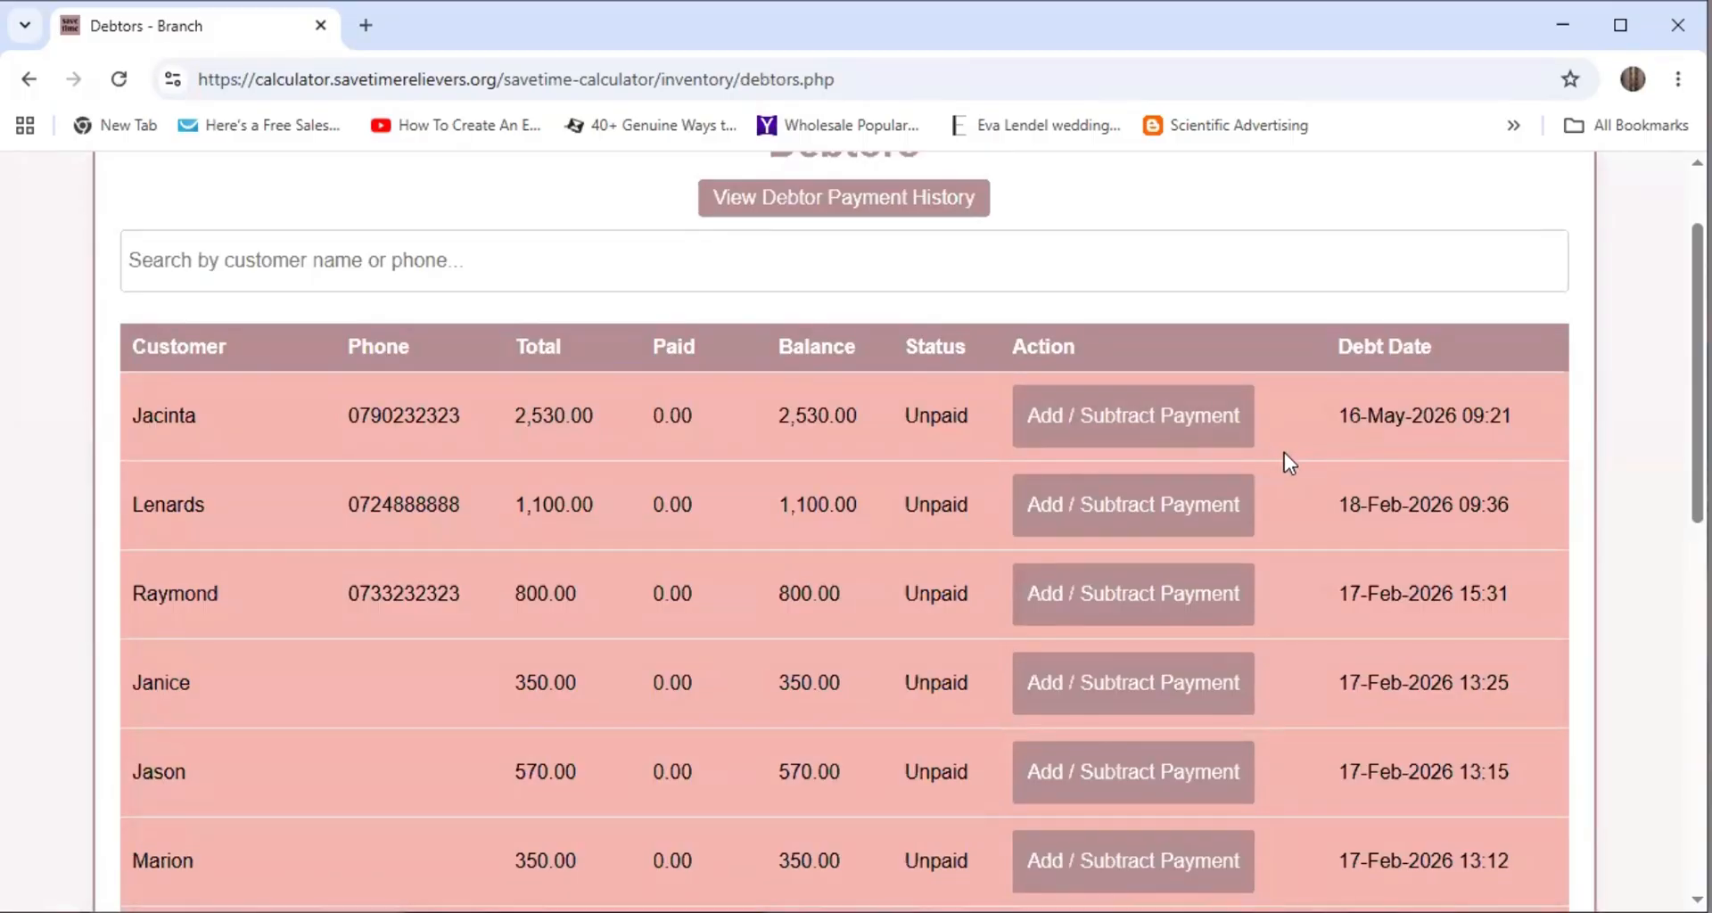
scroll(1089, 466, "down", 10)
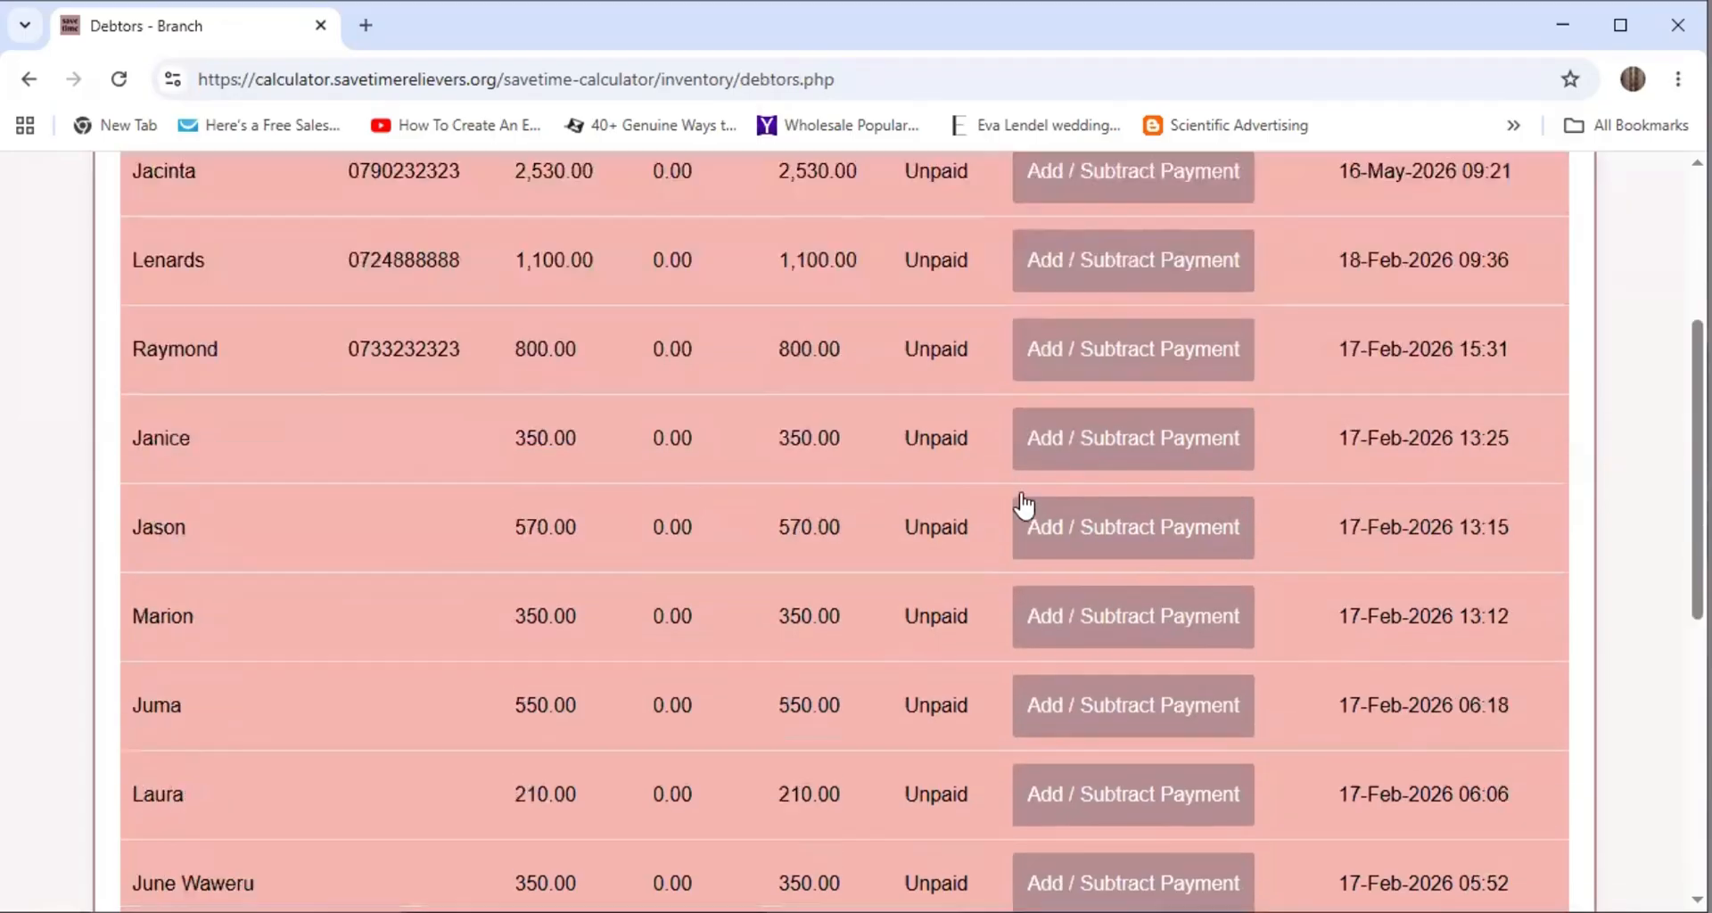
scroll(1017, 508, "up", 12)
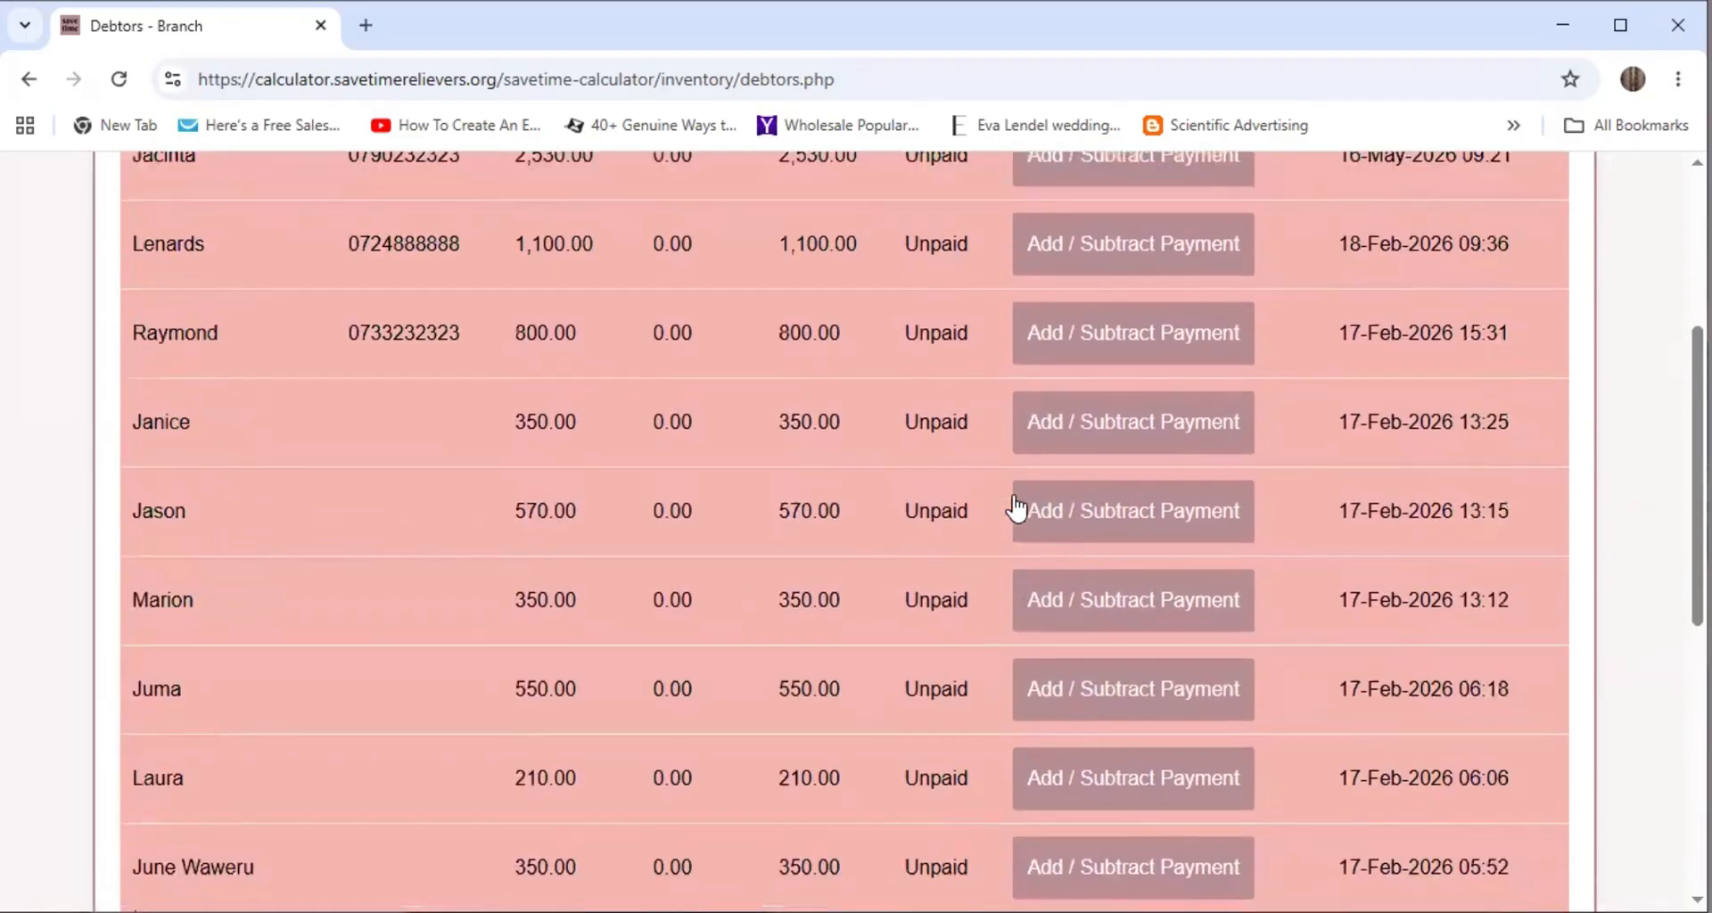
scroll(865, 535, "down", 1)
scroll(866, 510, "down", 4)
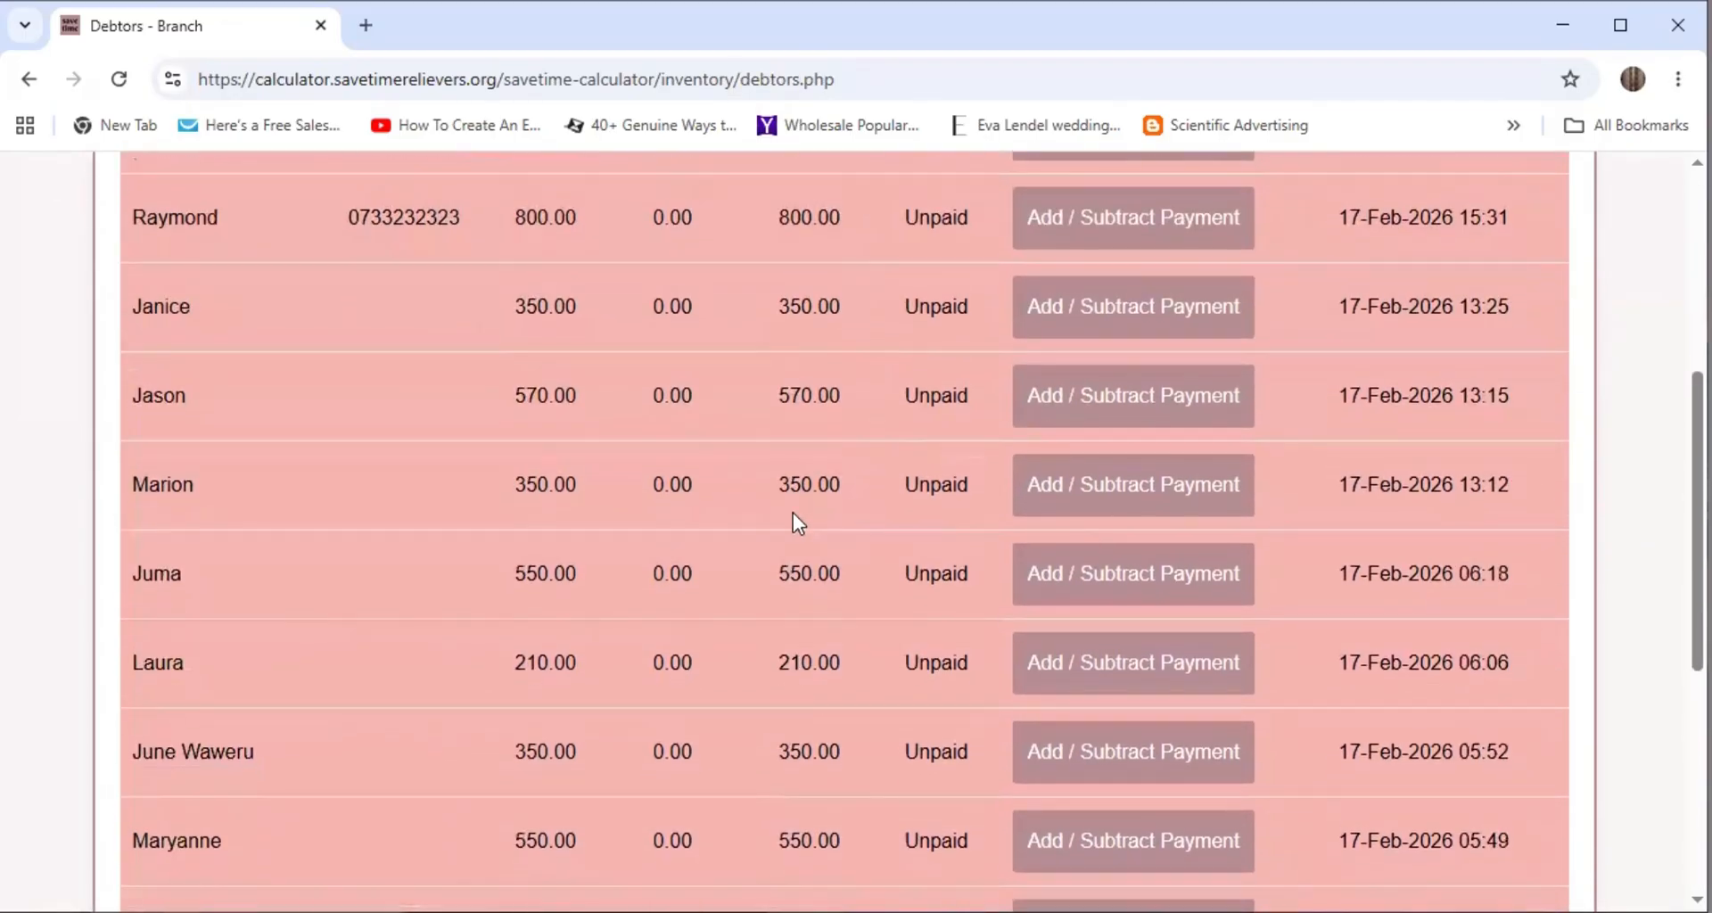
scroll(718, 533, "down", 1)
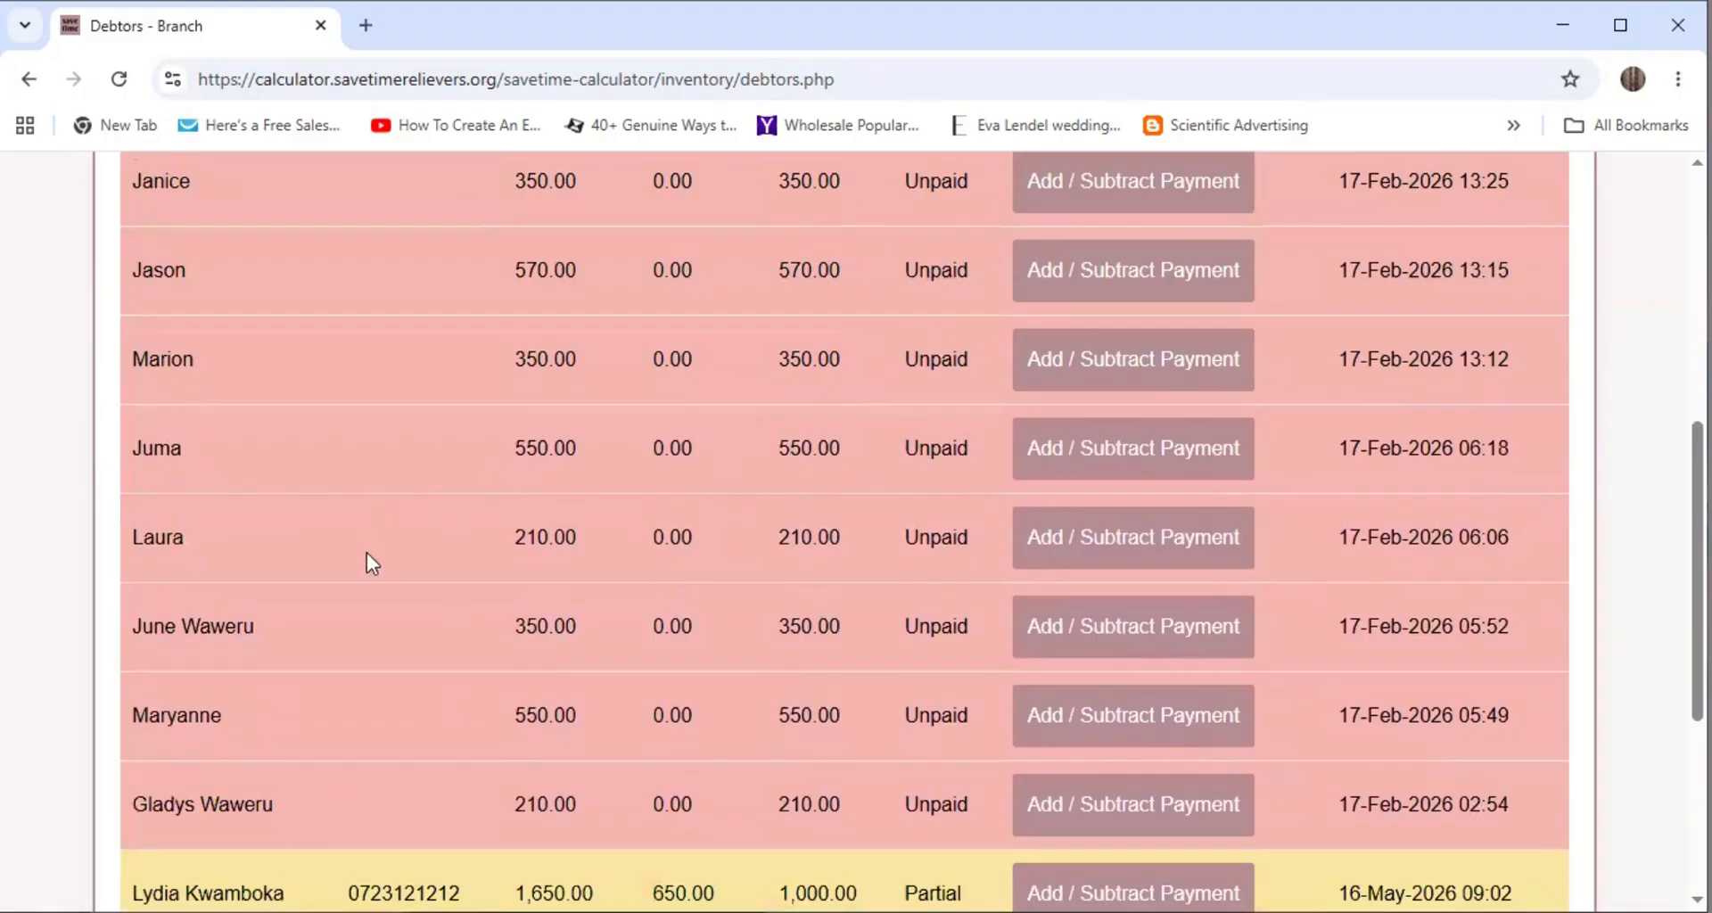
scroll(838, 489, "up", 5)
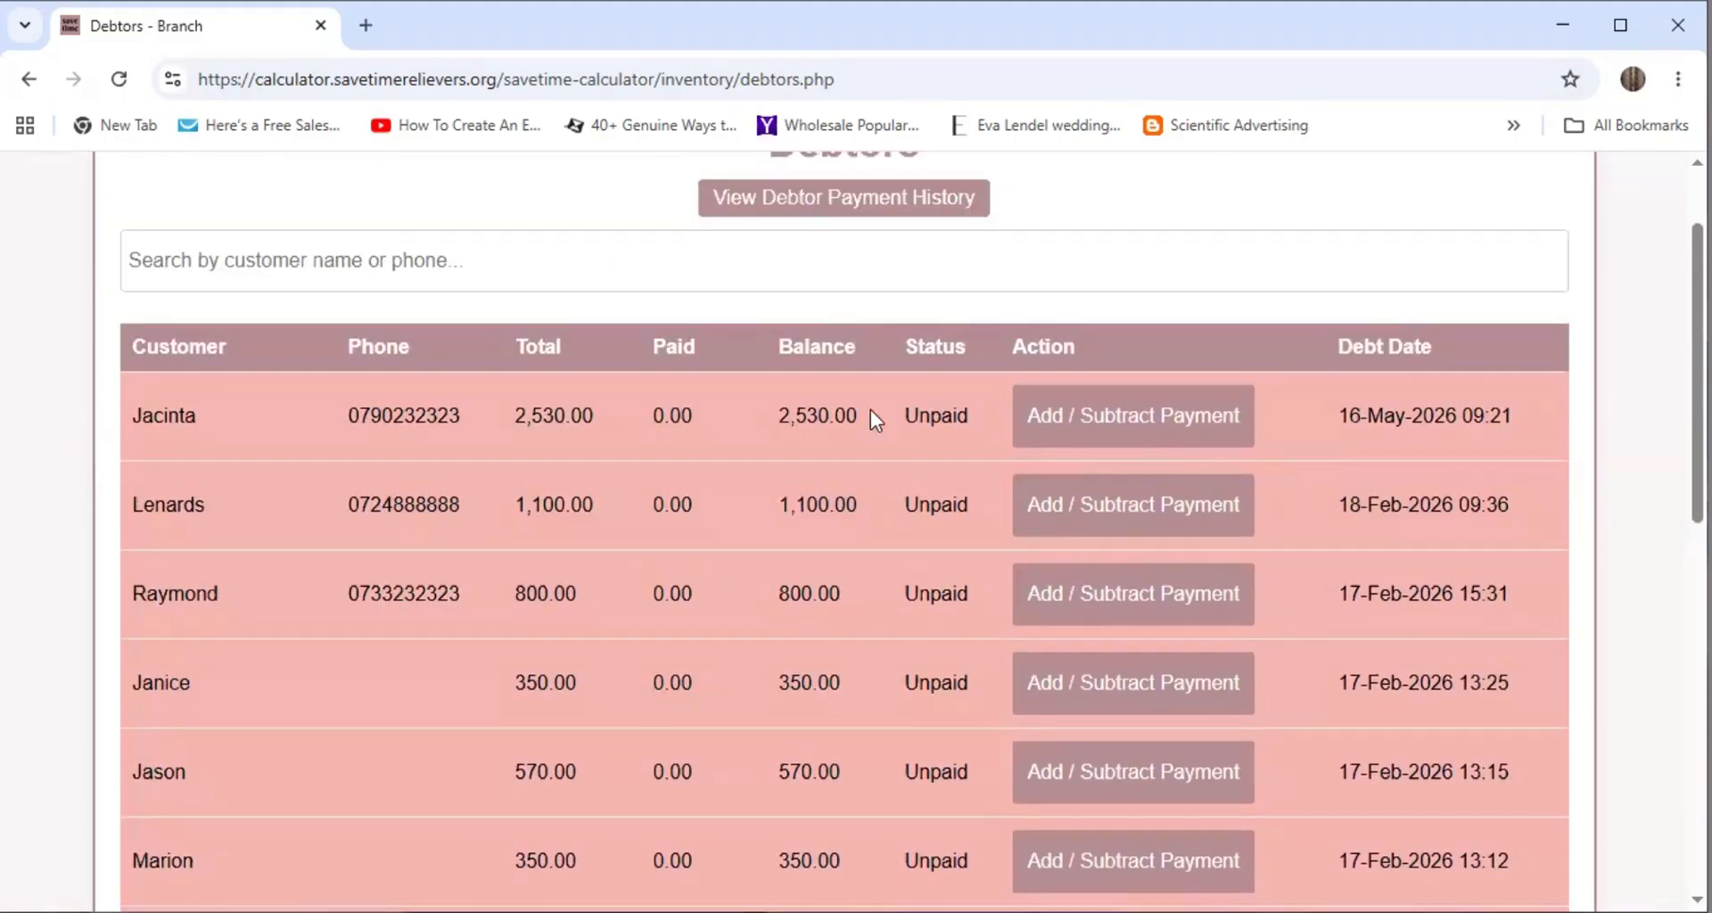
scroll(270, 421, "down", 10)
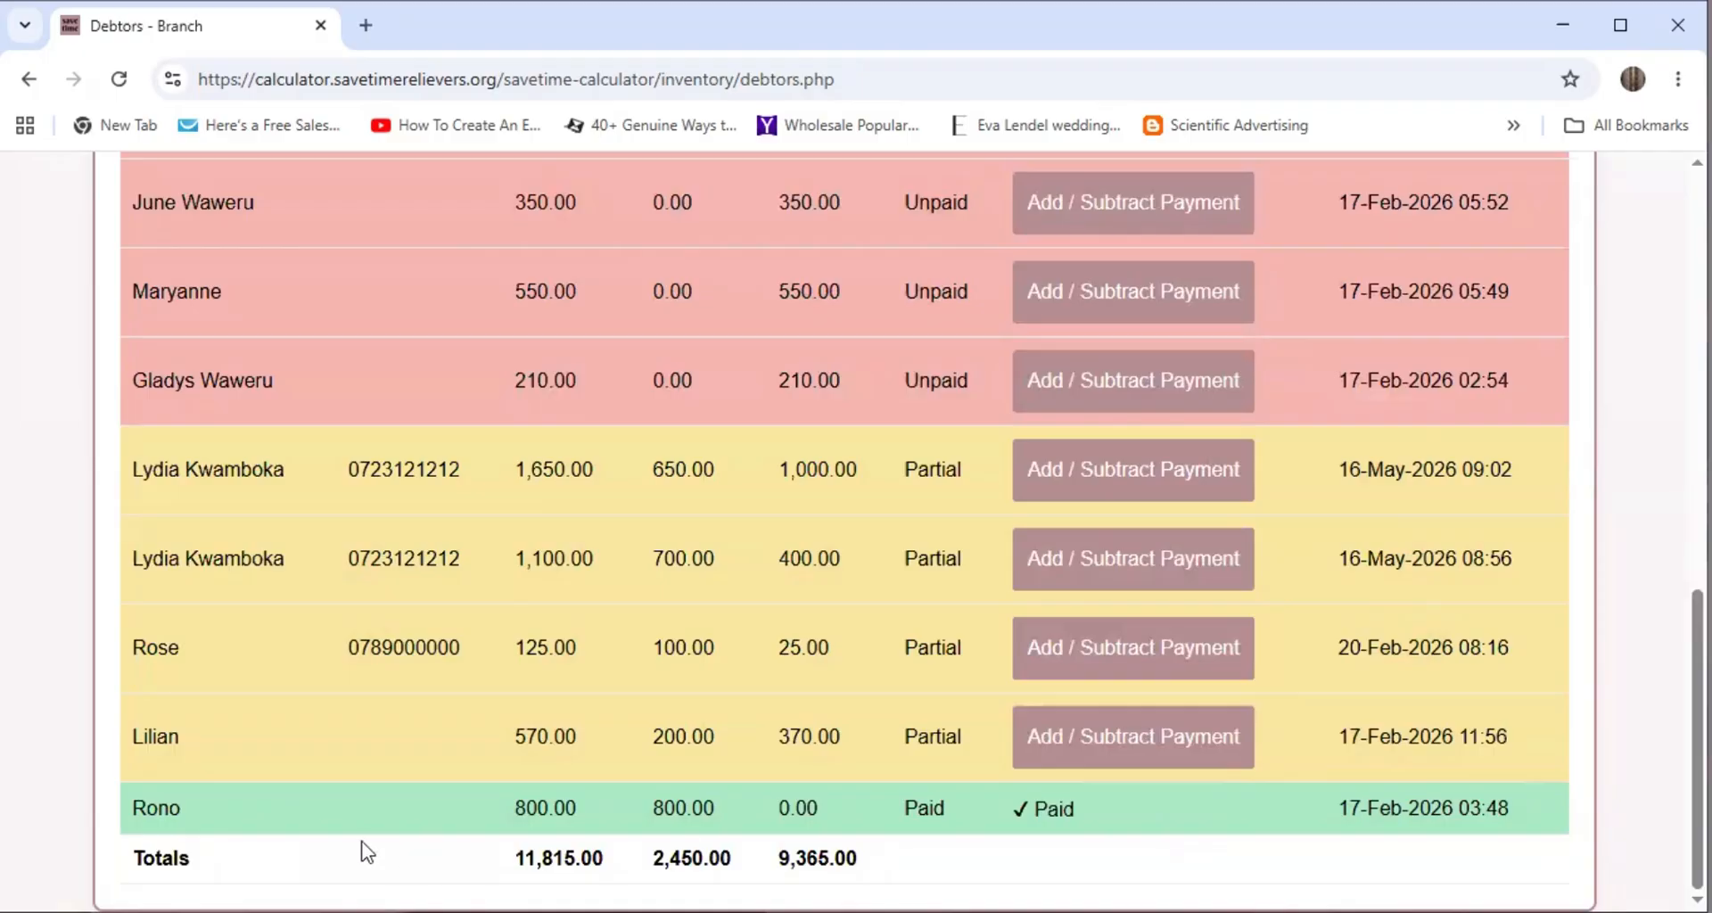
scroll(365, 847, "up", 12)
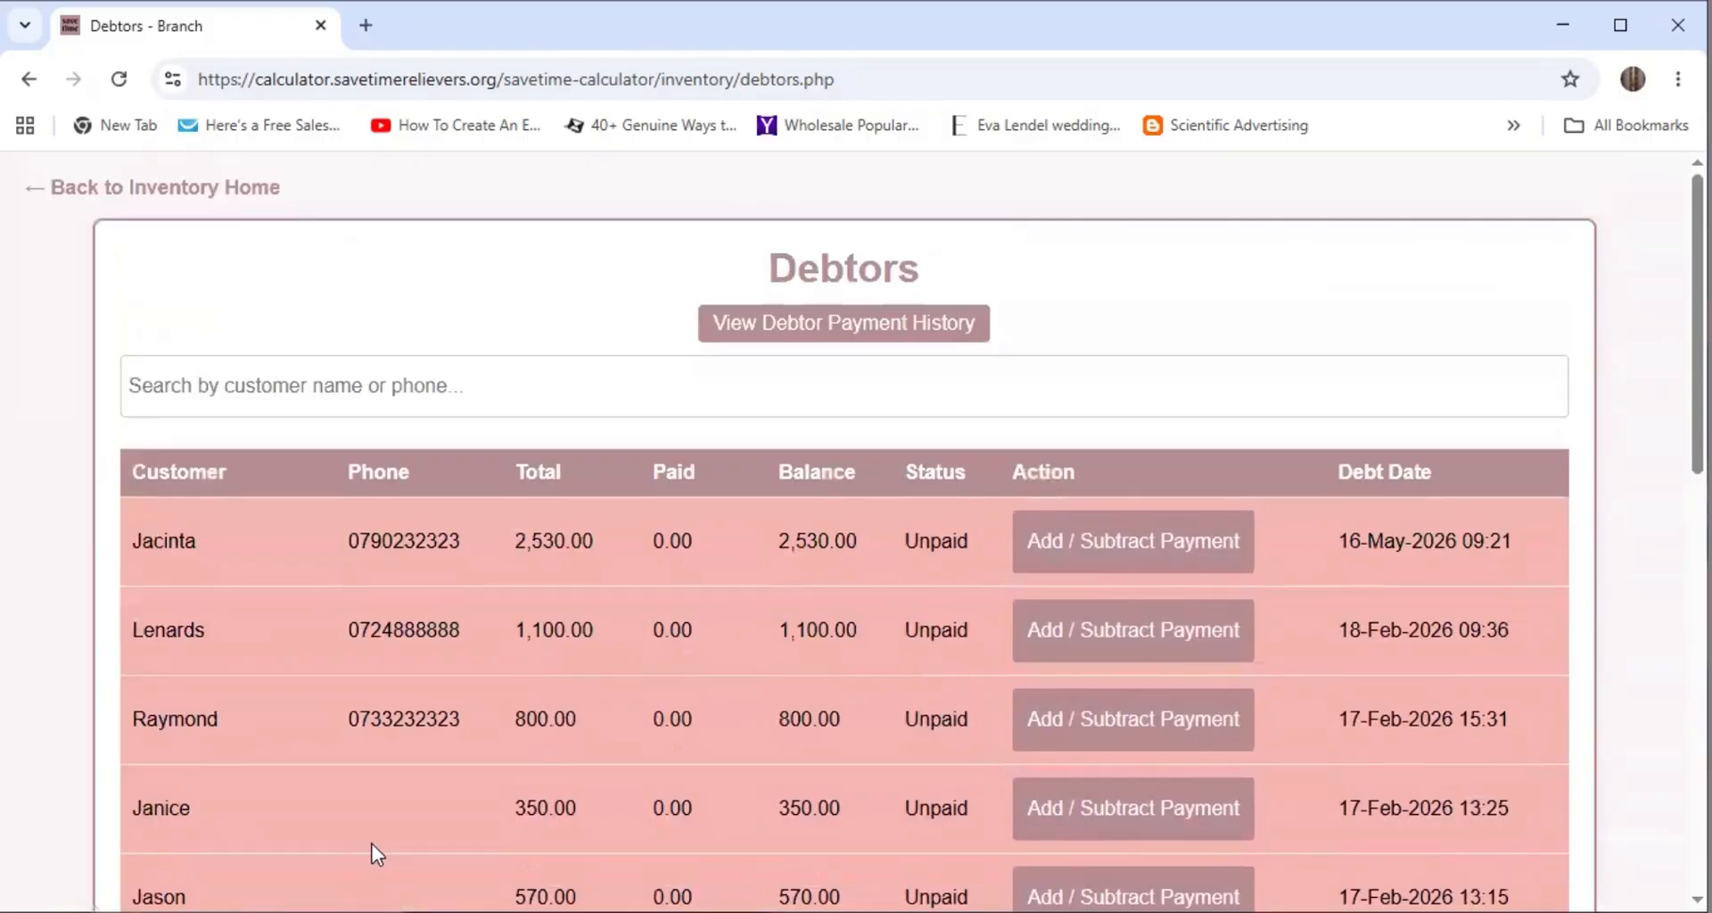
scroll(383, 580, "down", 1)
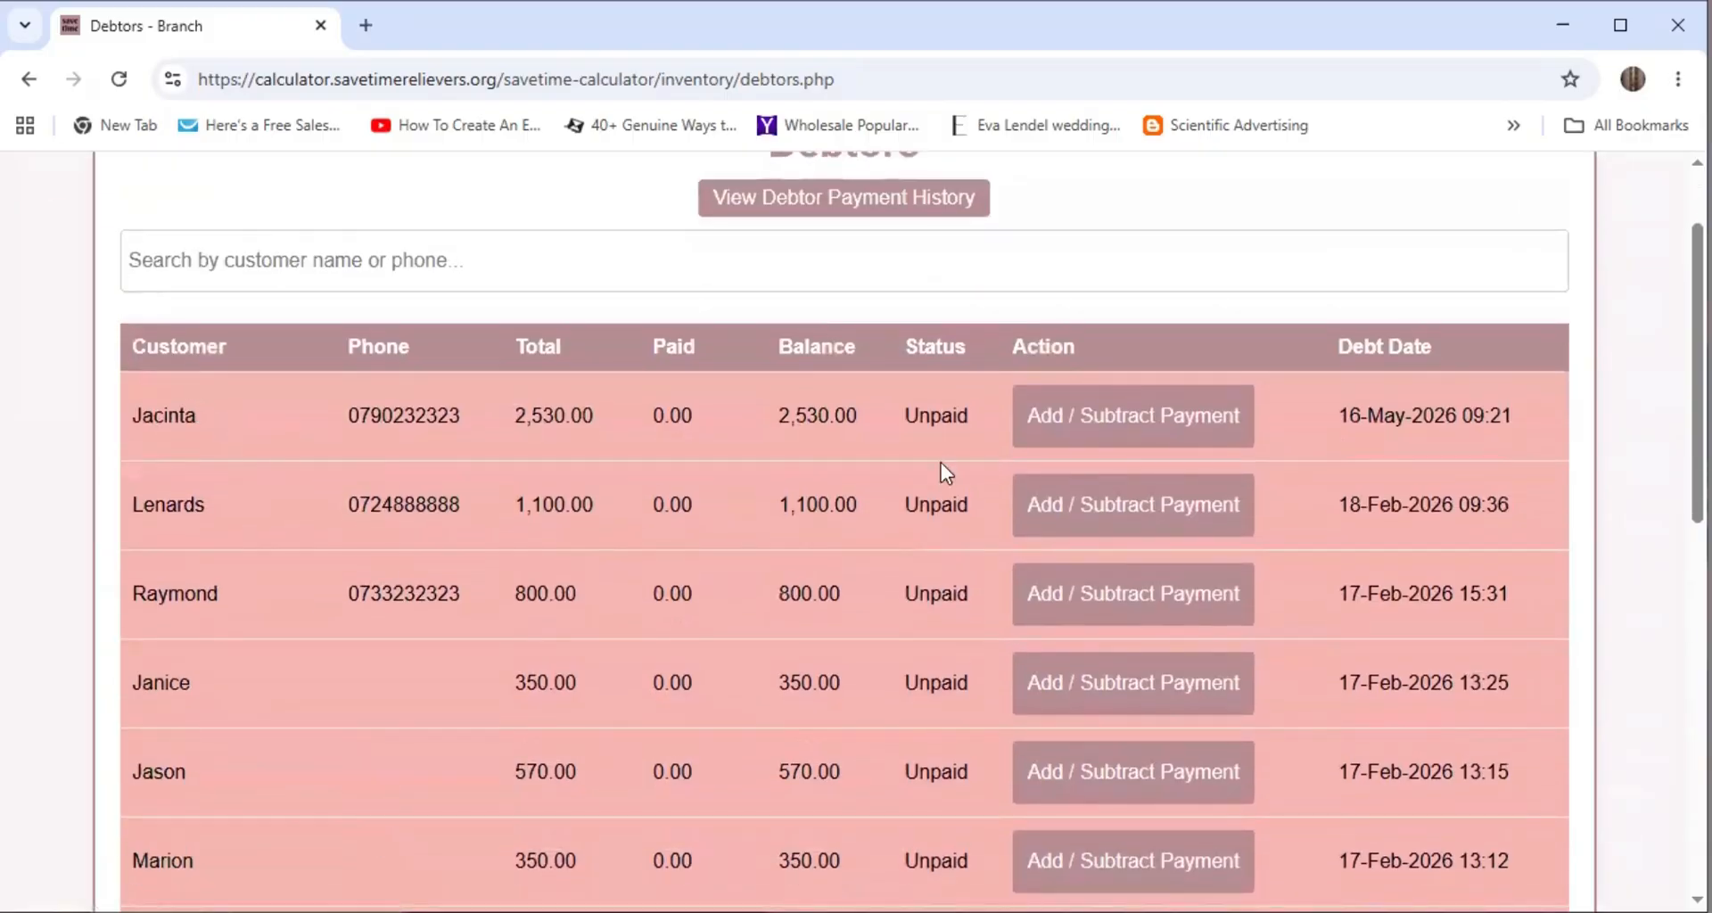
Record a 1530 Mpesa payment on the 2,530.00 debt, leaving it Partial with 1,000.00 owed
left_click(1122, 421)
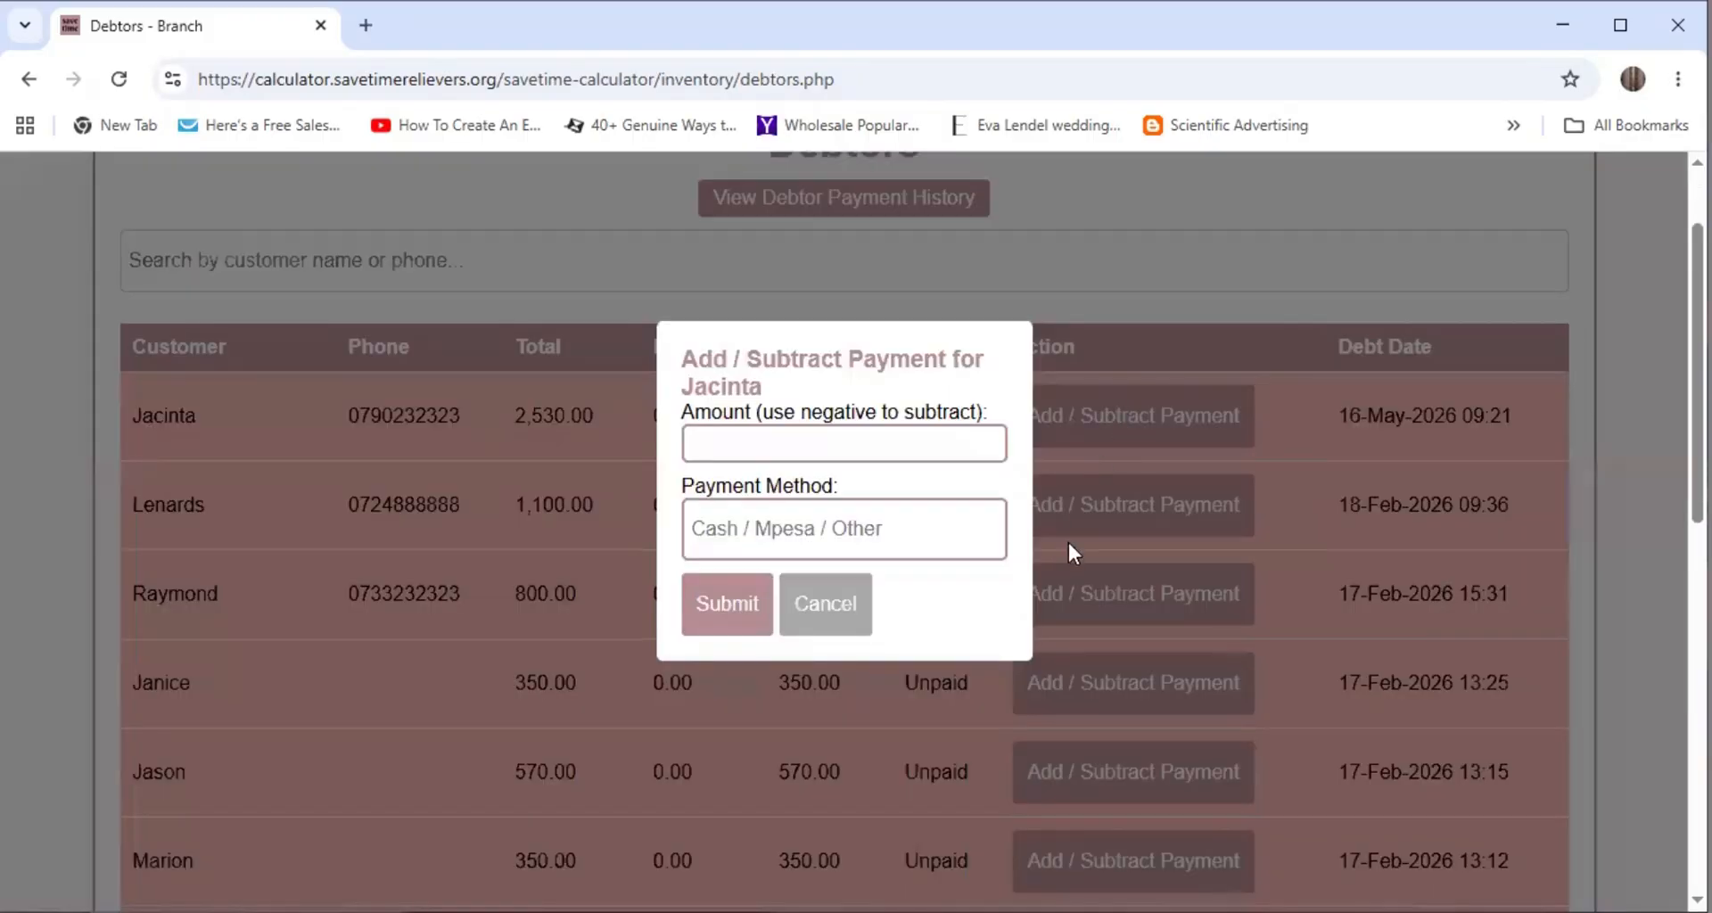
left_click(760, 439)
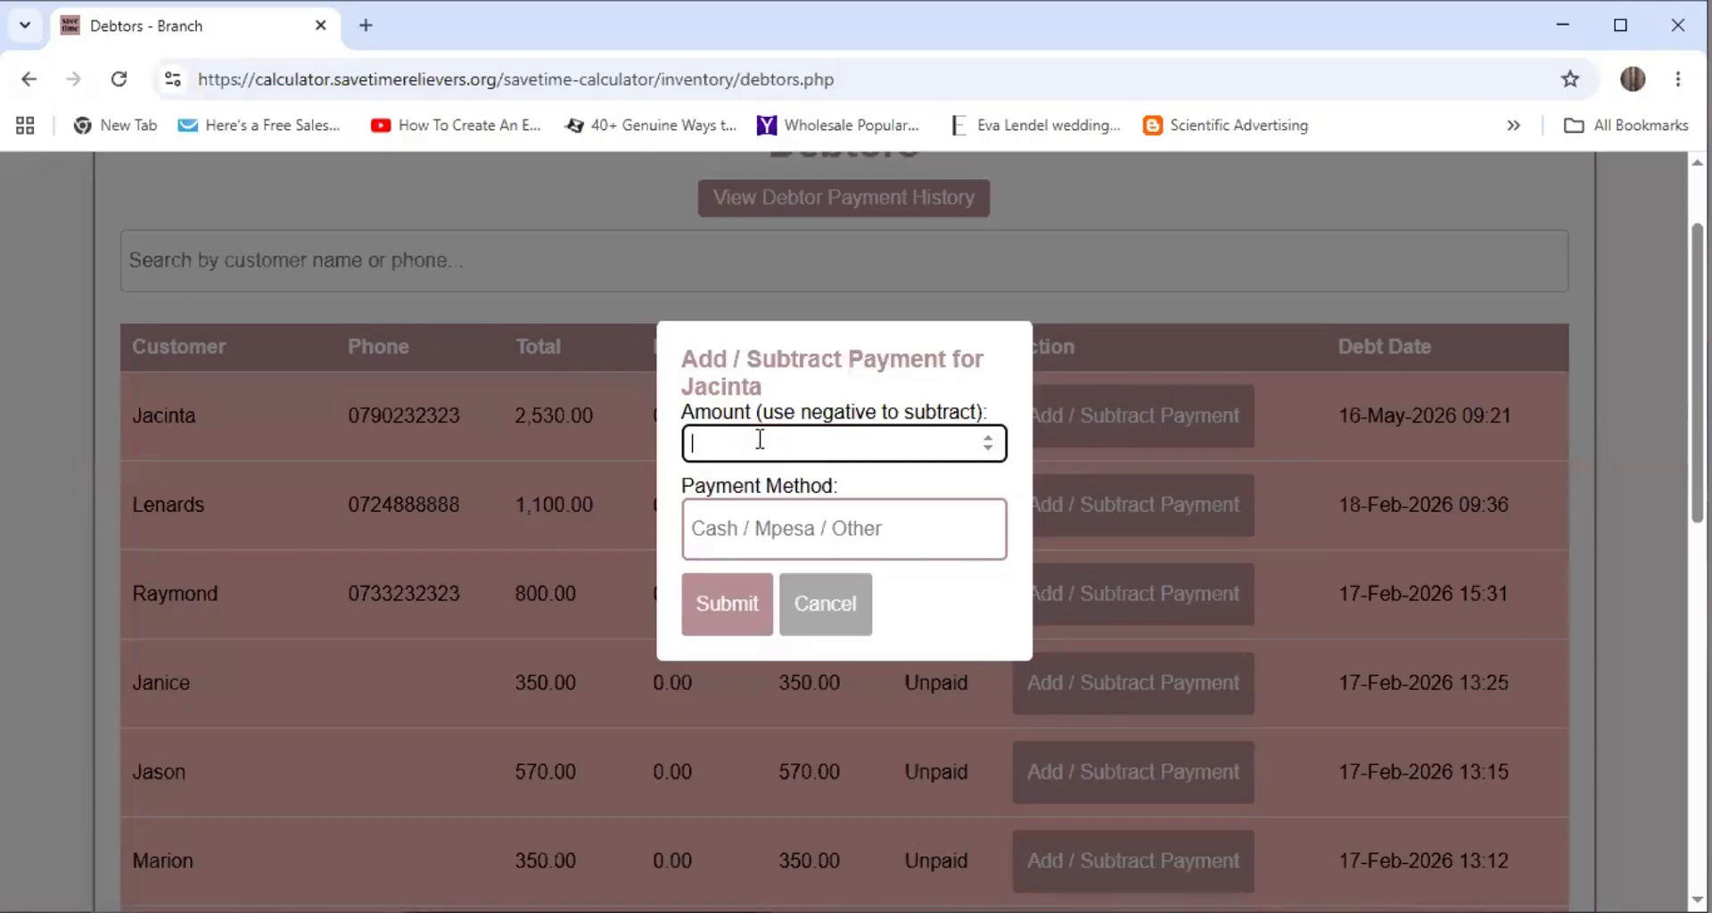
type("1530")
left_click(733, 532)
left_click(844, 596)
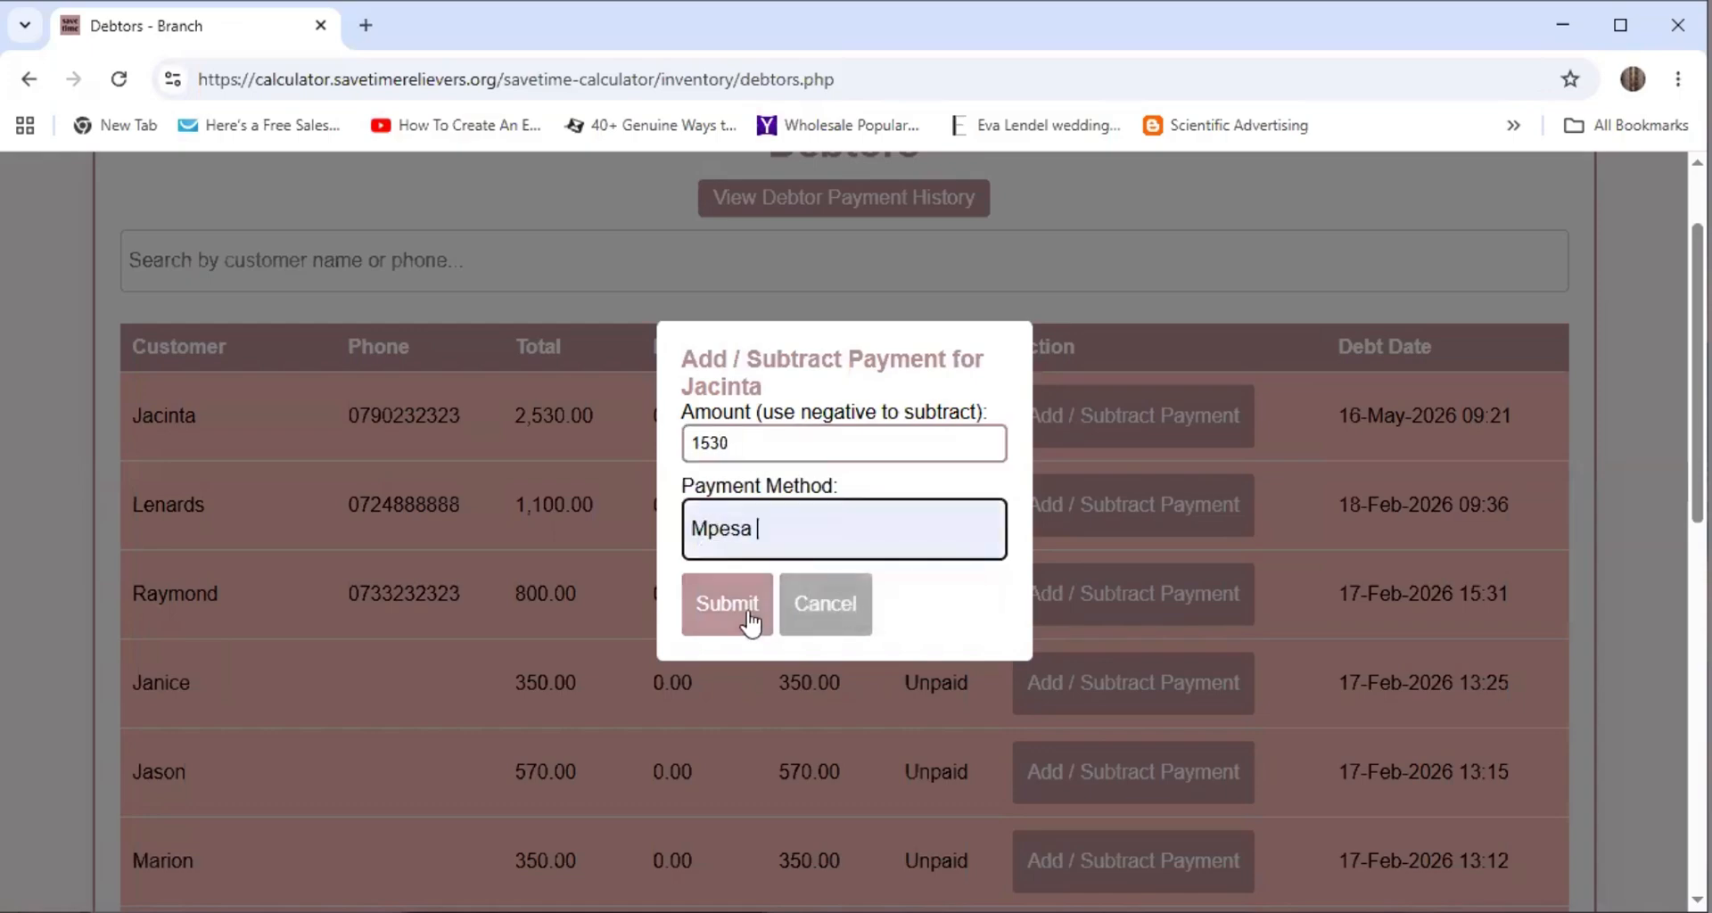
left_click(749, 615)
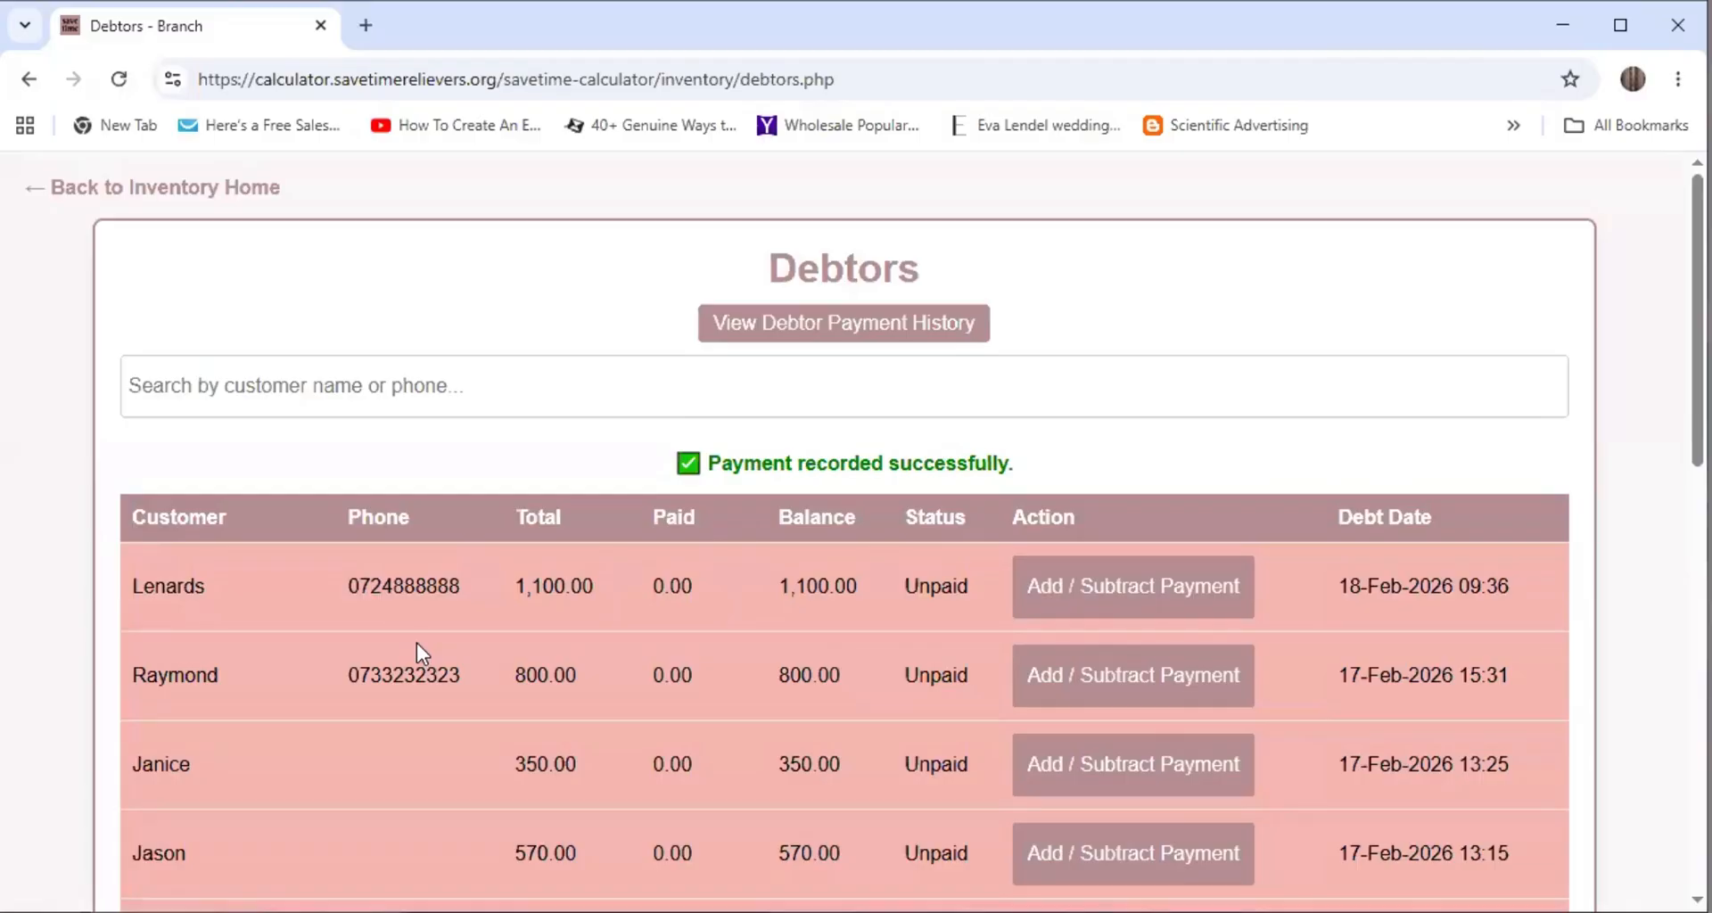
scroll(303, 522, "down", 1)
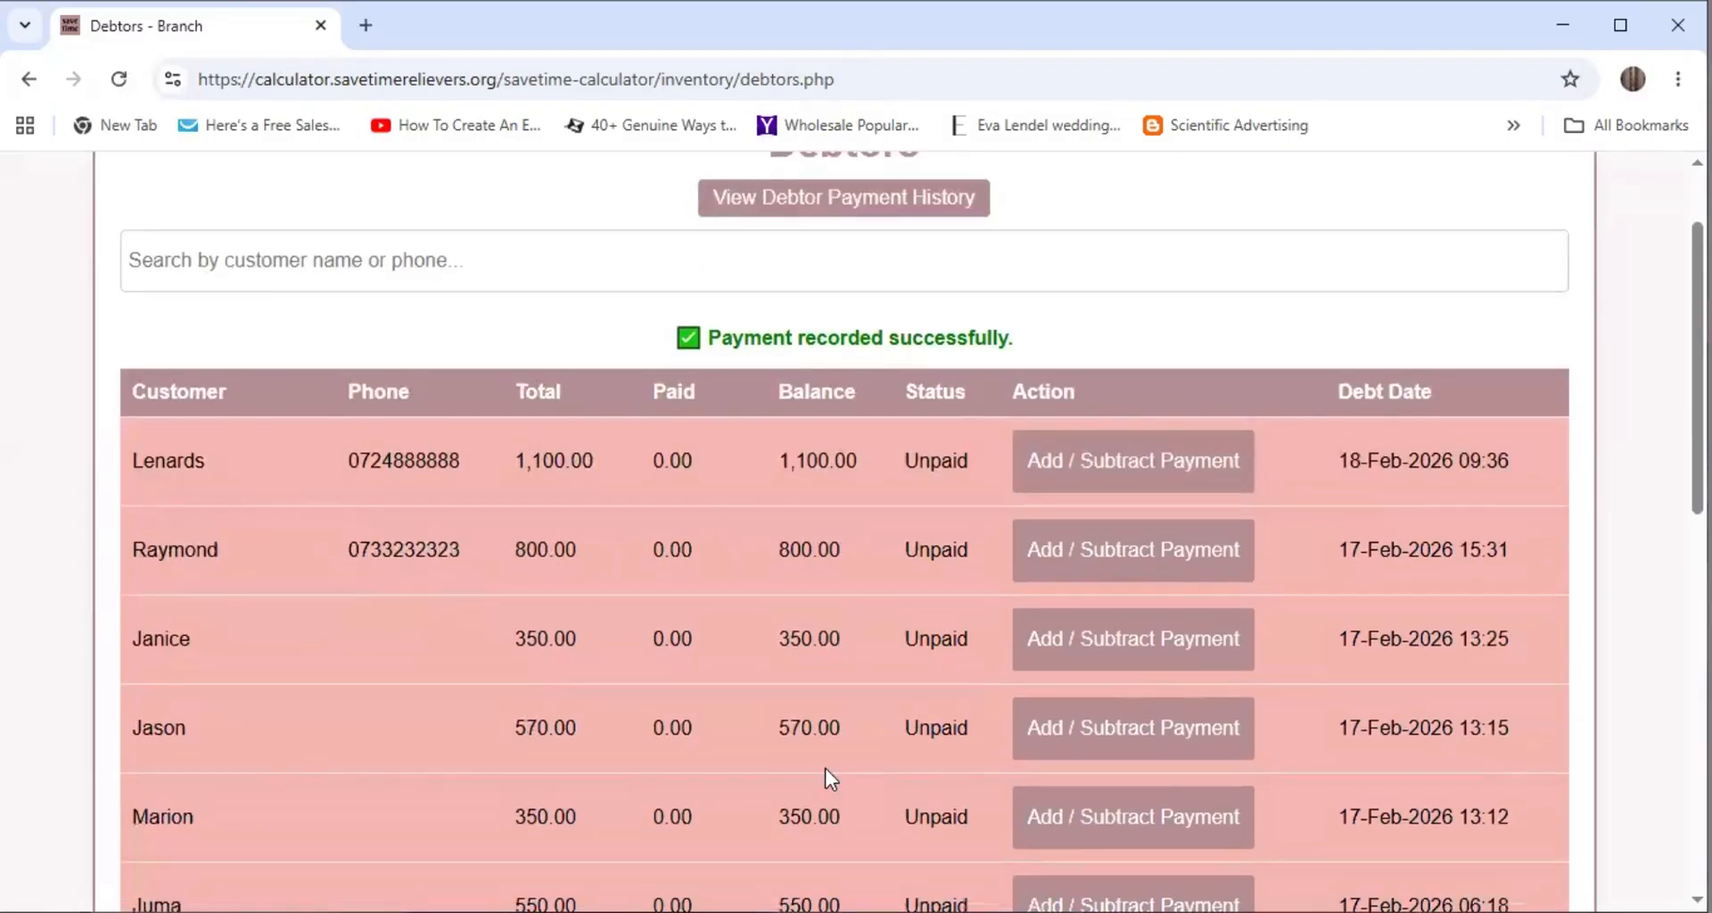
scroll(819, 599, "down", 6)
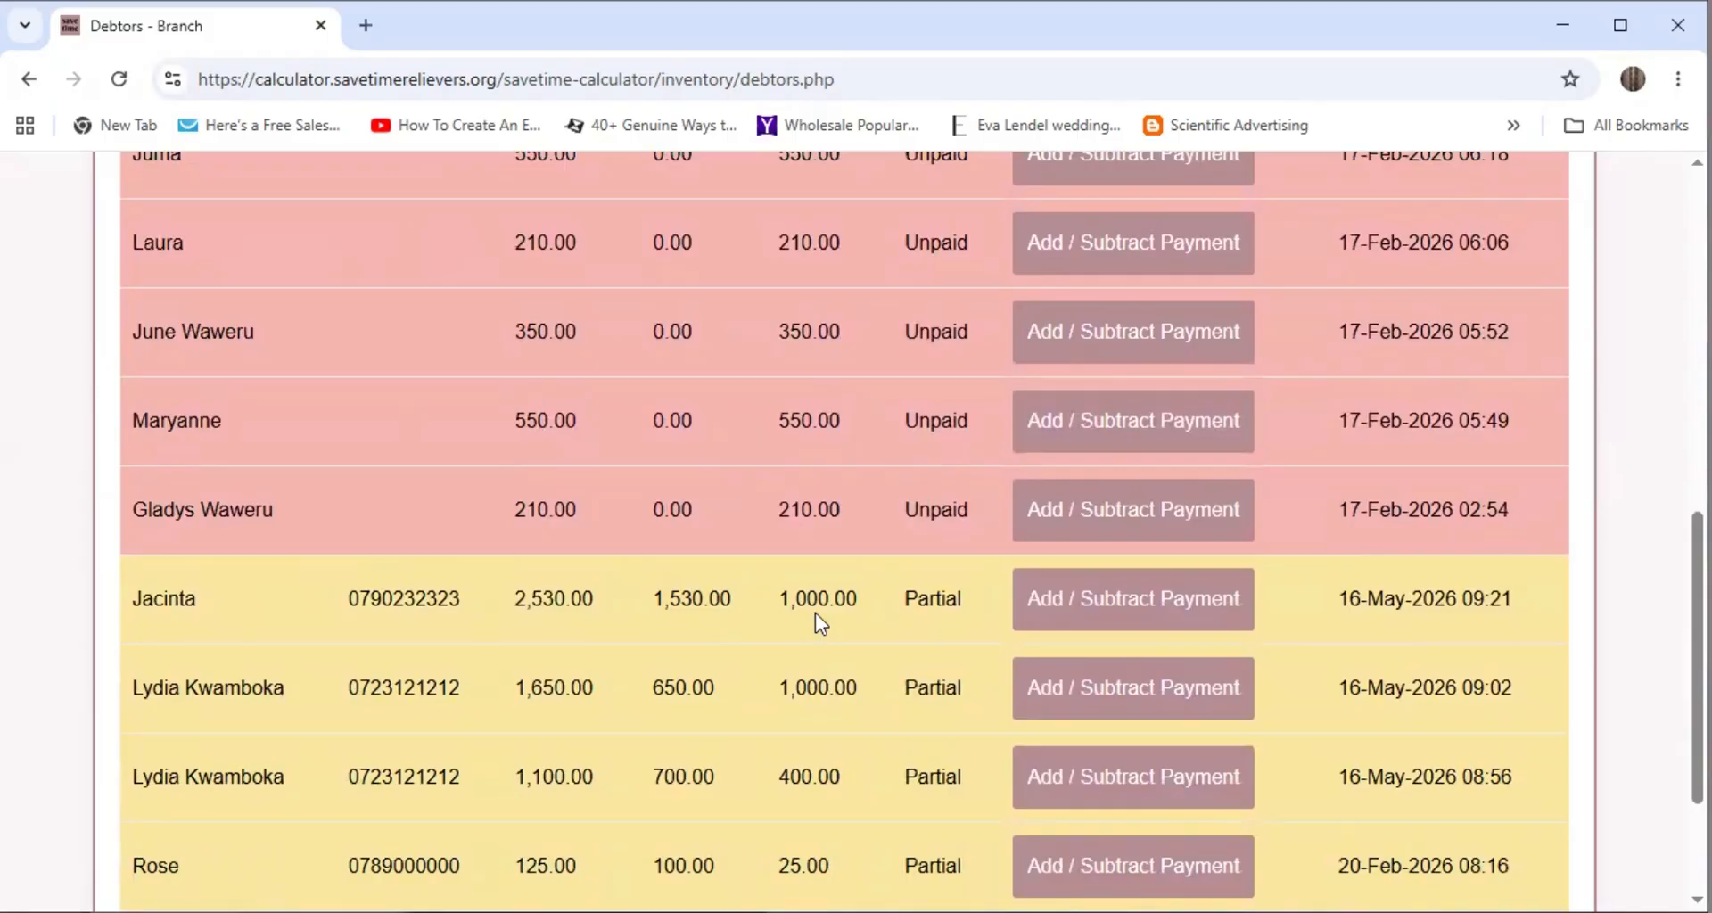
scroll(777, 607, "down", 3)
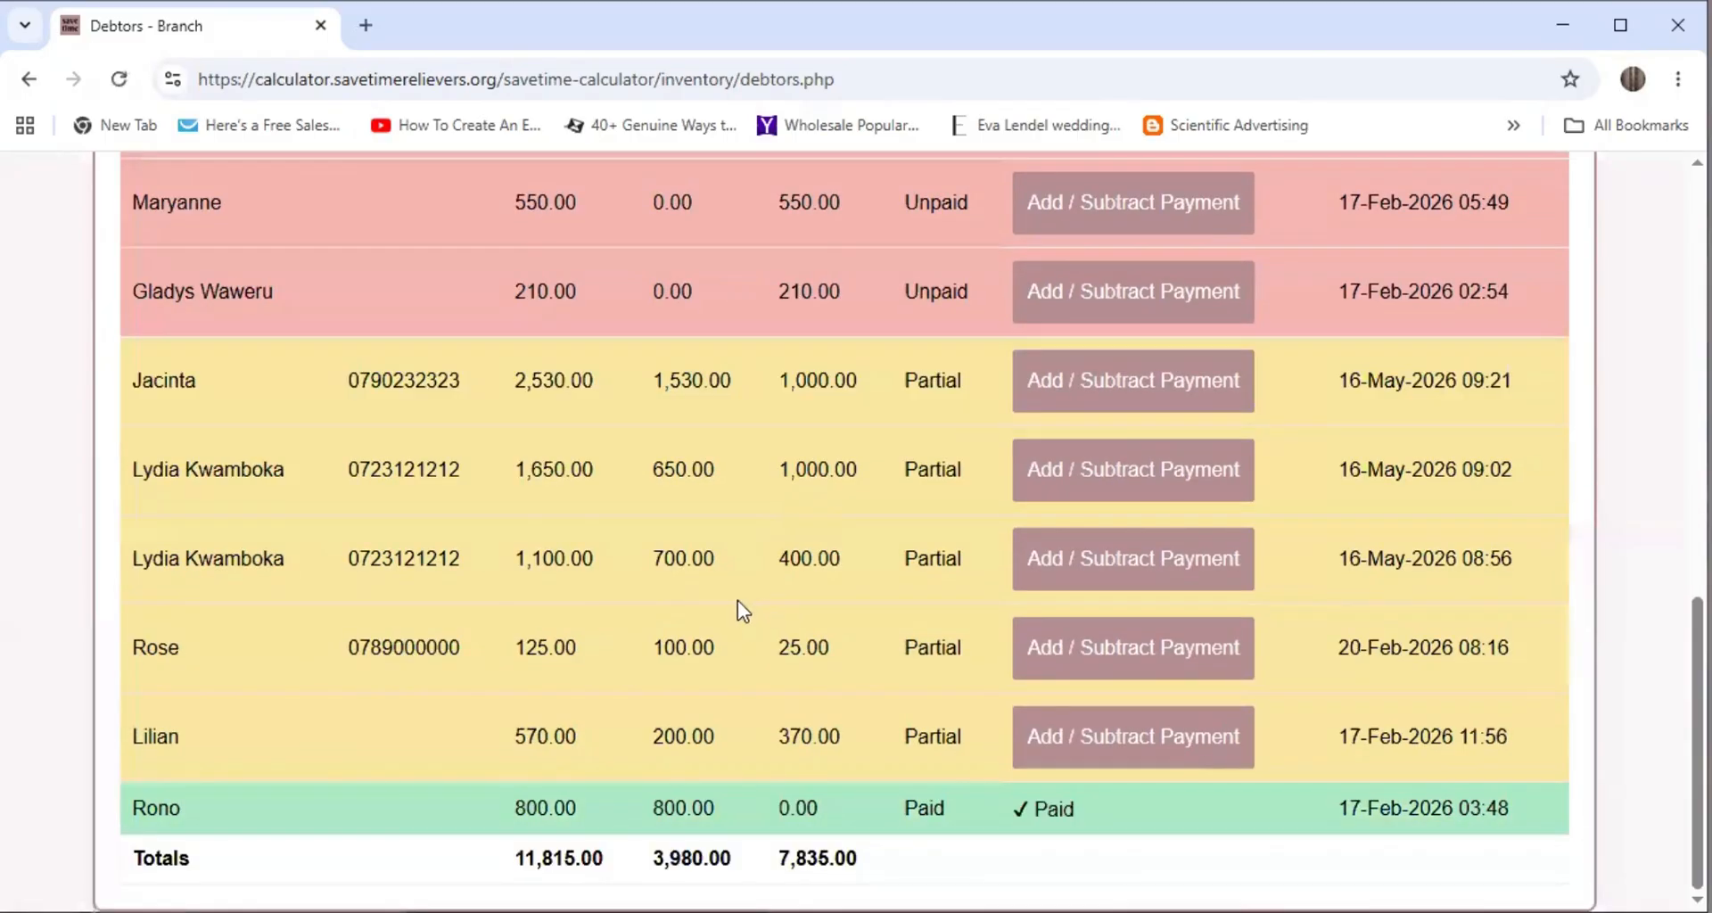
scroll(738, 607, "up", 3)
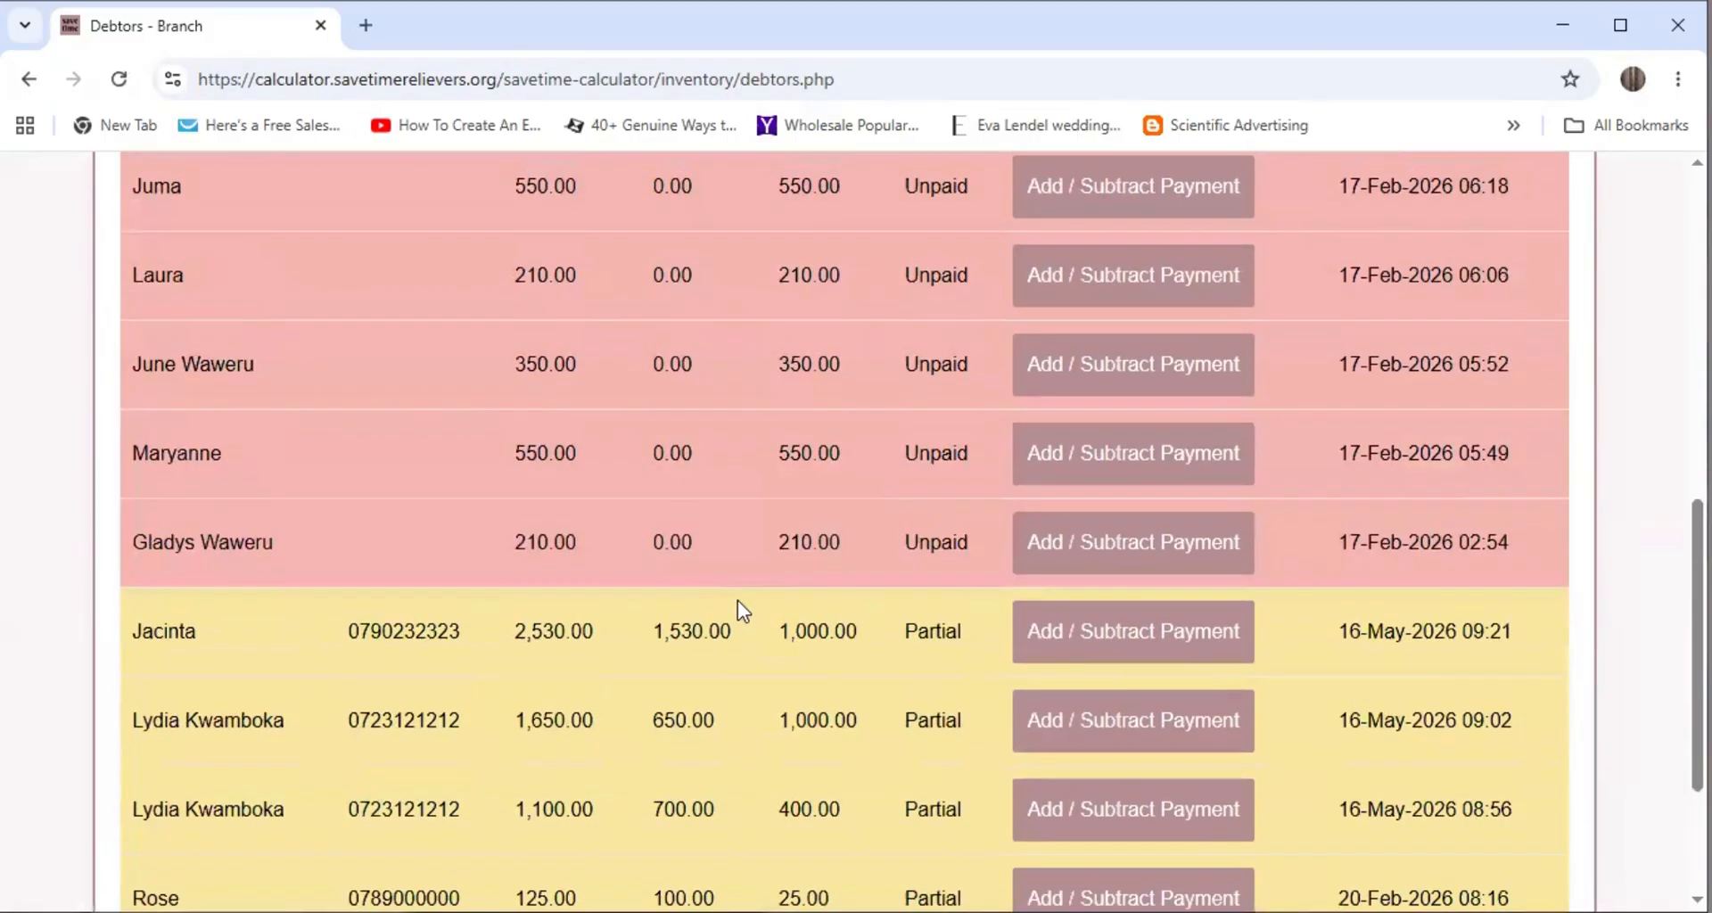
Pay the remaining 1000 by Mpesa so the debt shows Paid, debtor totals dropping to 6,835.00
left_click(1136, 629)
left_click(711, 446)
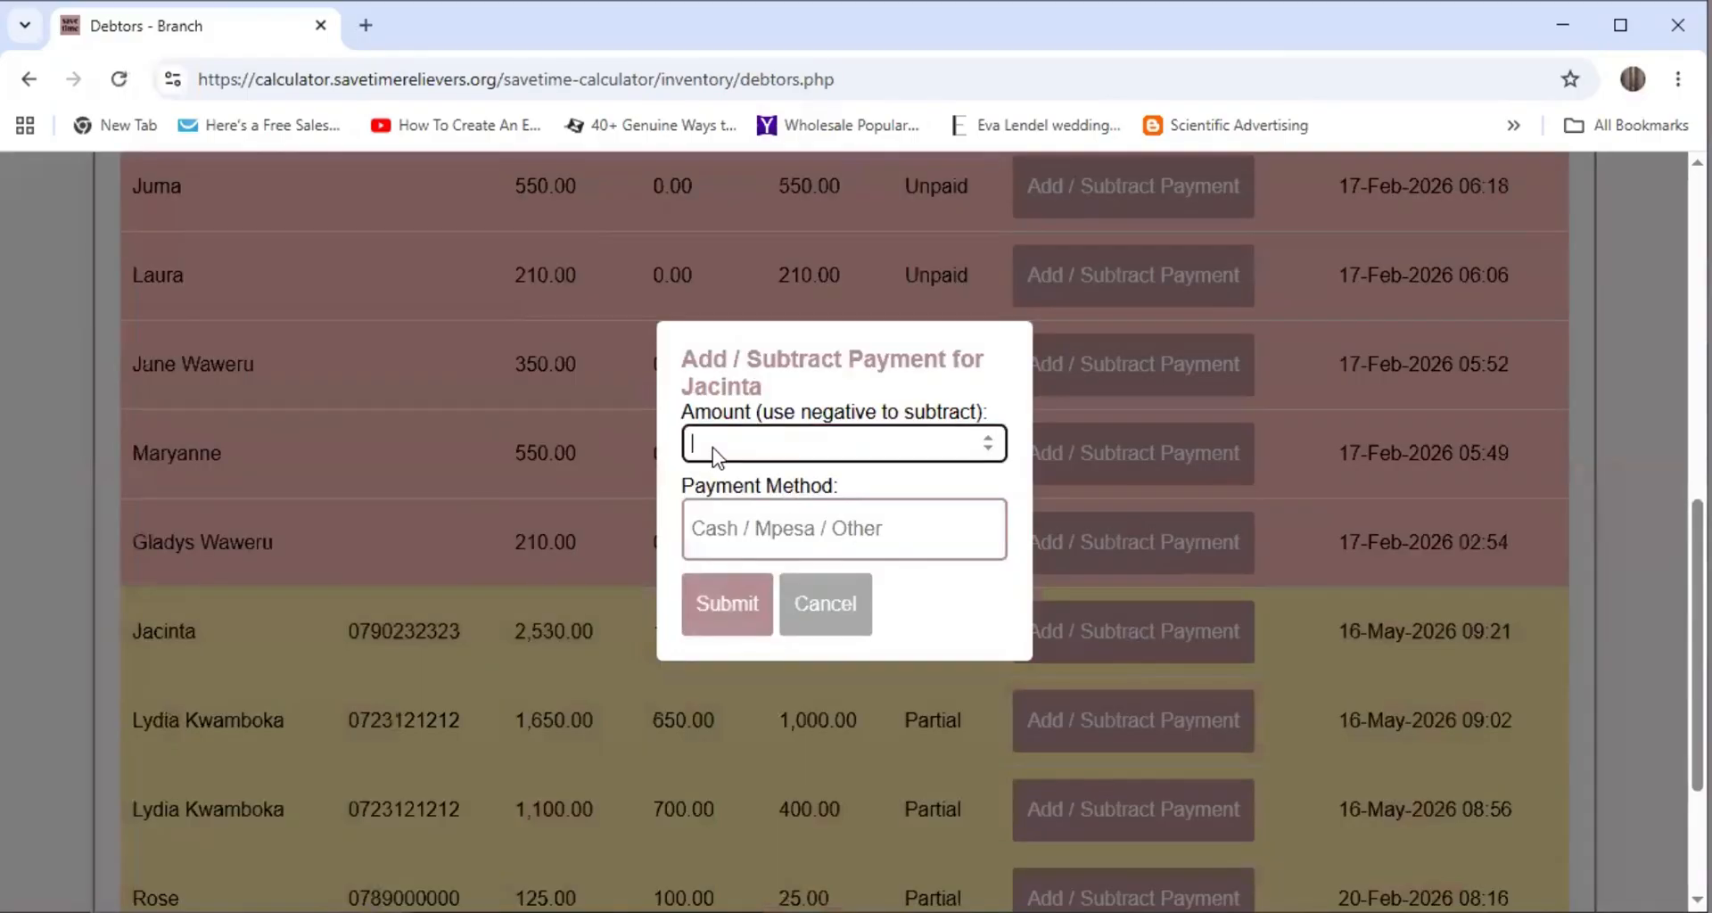
type("1000")
left_click(803, 530)
left_click(830, 601)
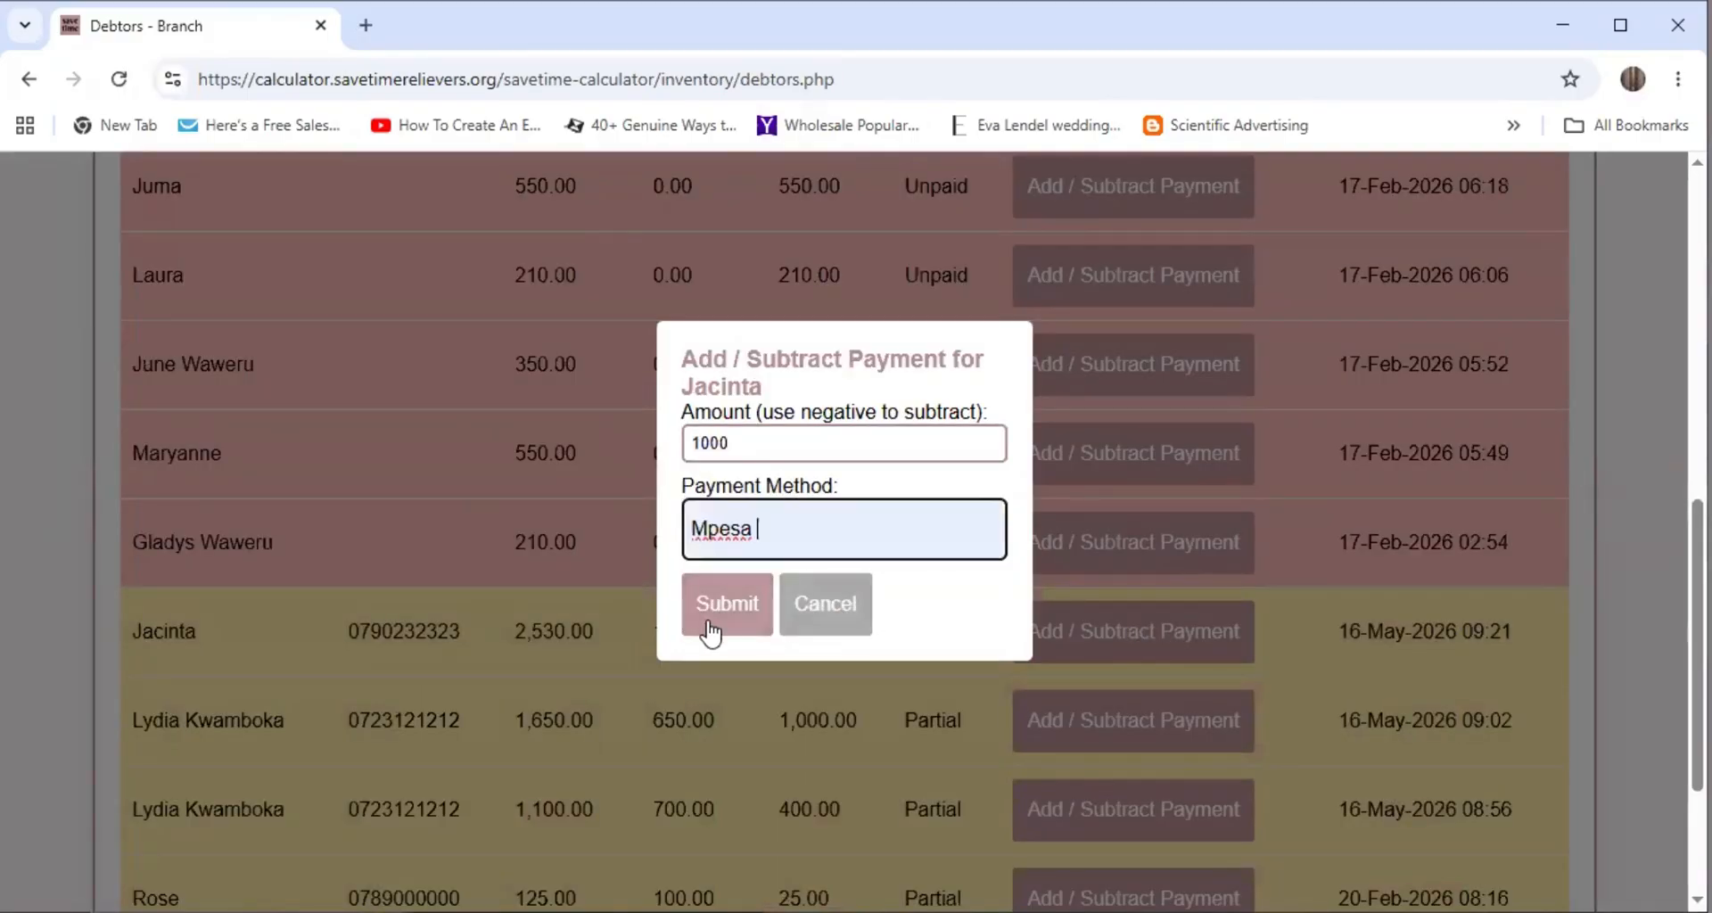
left_click(736, 614)
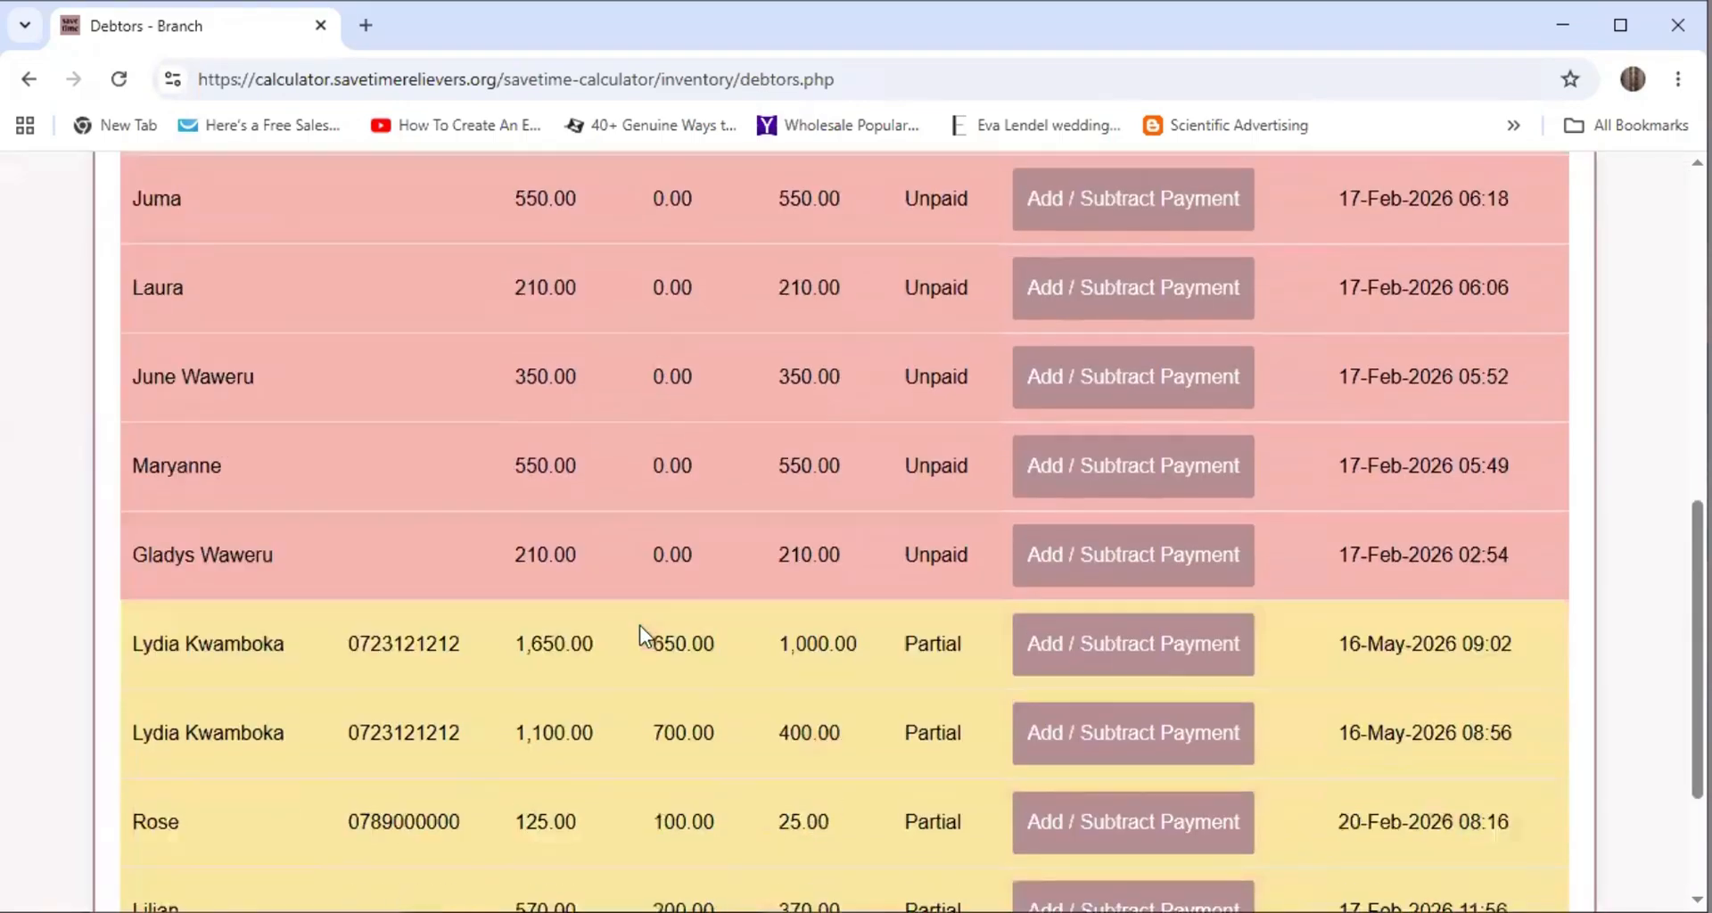
scroll(639, 624, "down", 1)
scroll(654, 688, "down", 2)
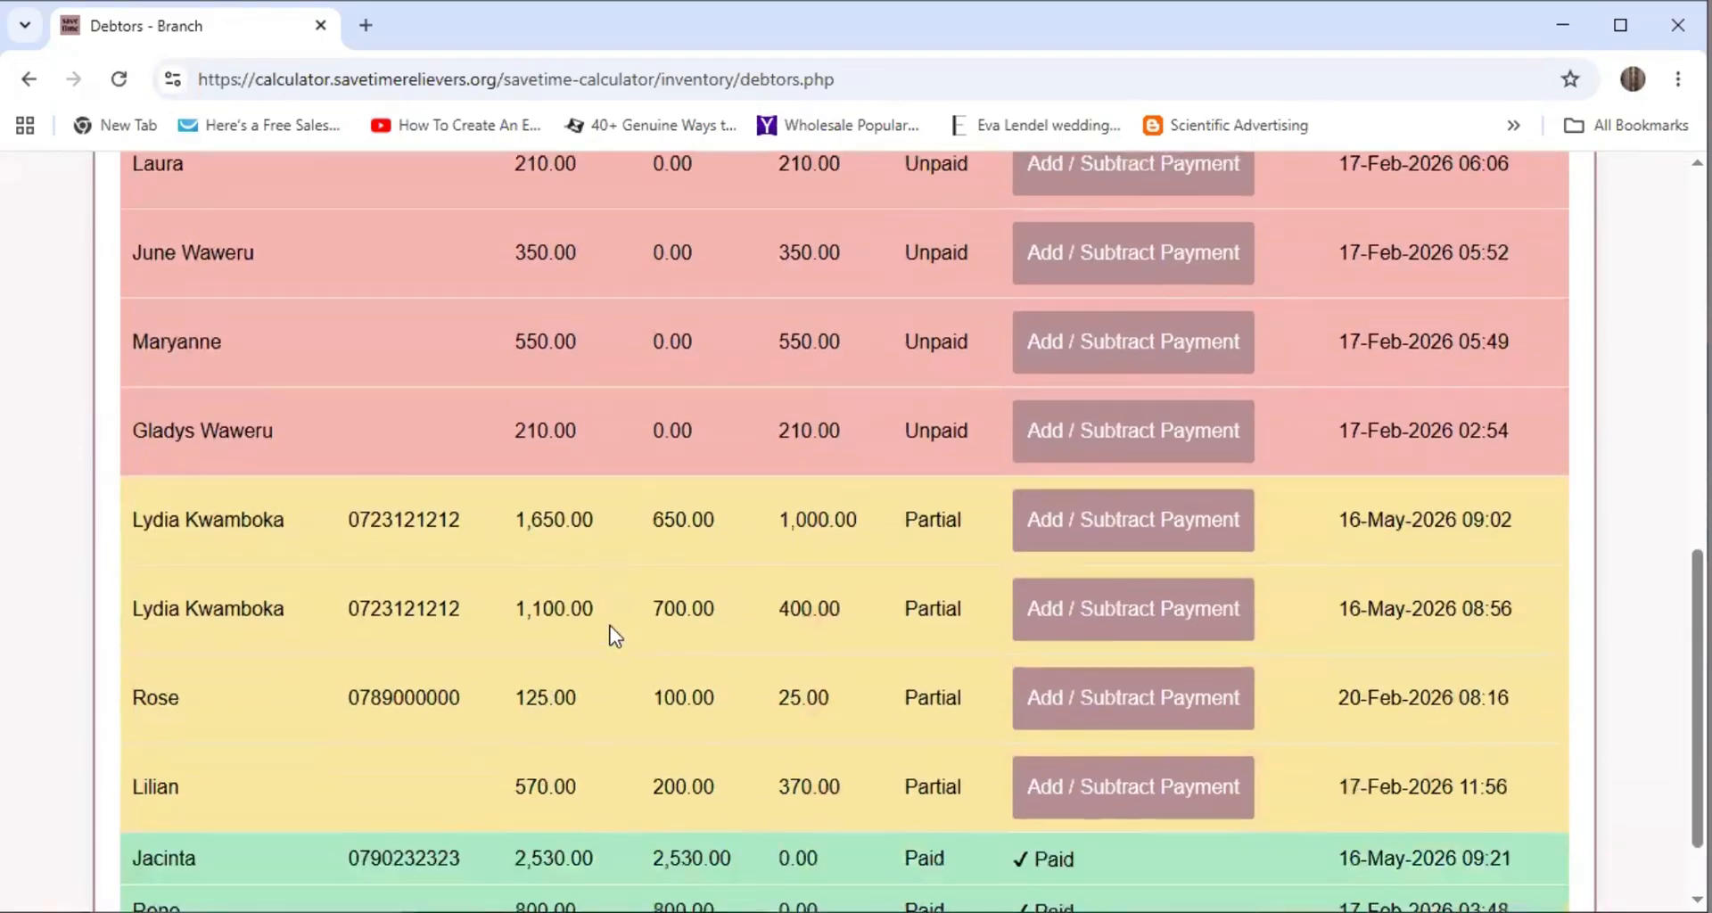
scroll(615, 616, "down", 2)
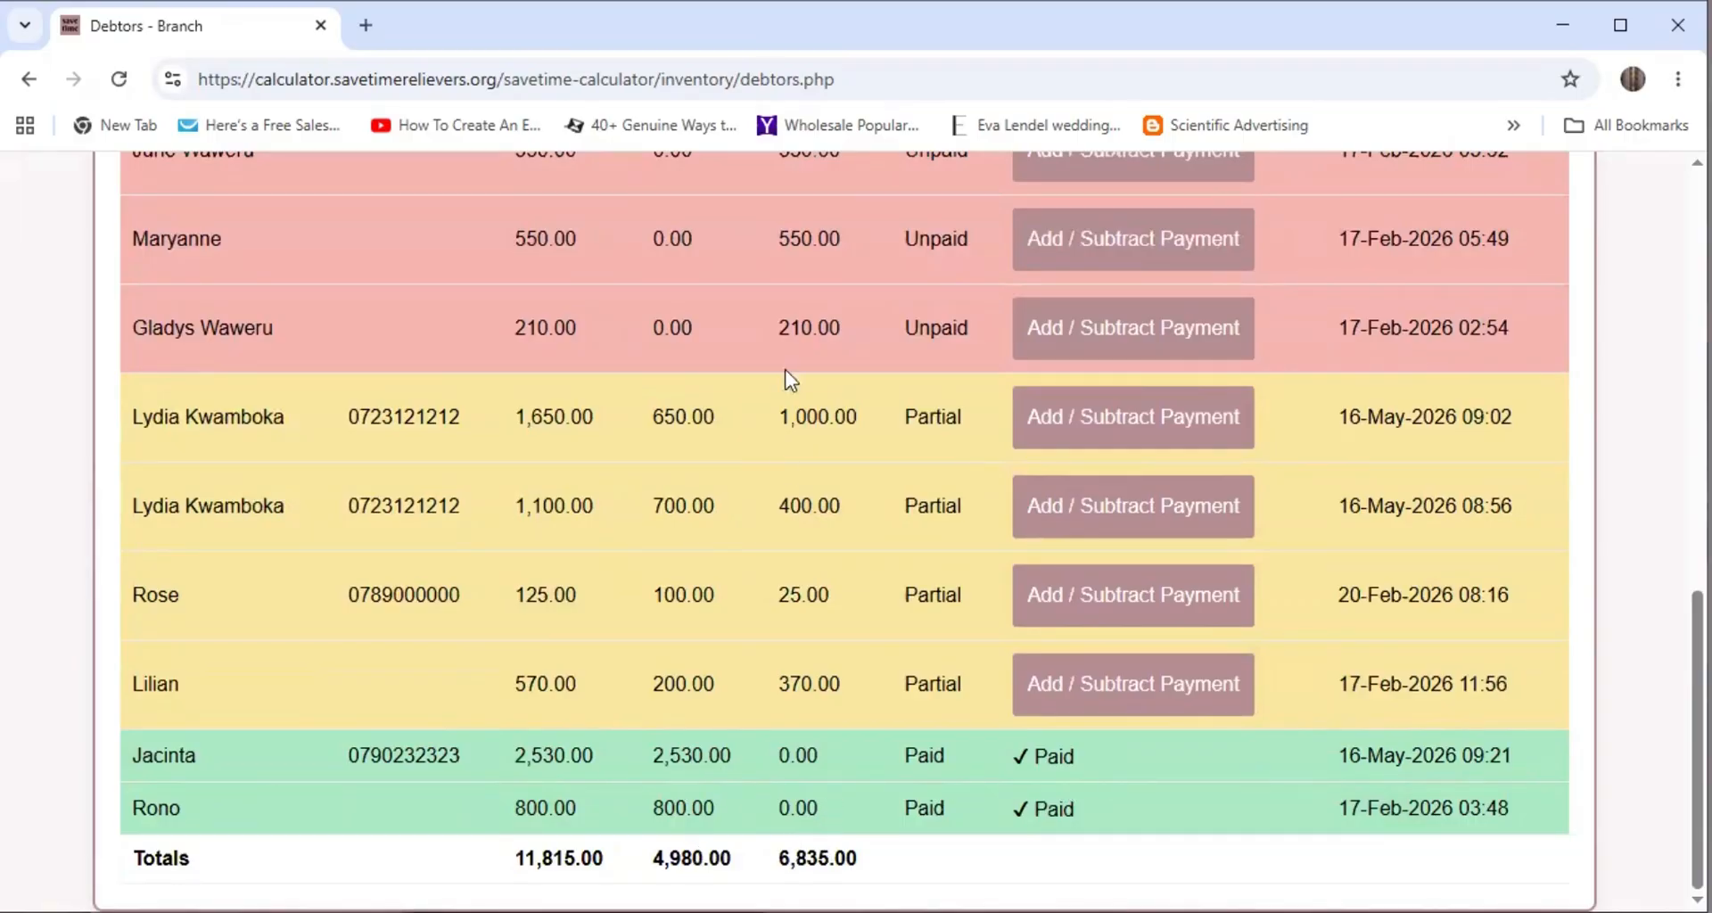
scroll(1199, 540, "up", 3)
scroll(1199, 541, "up", 9)
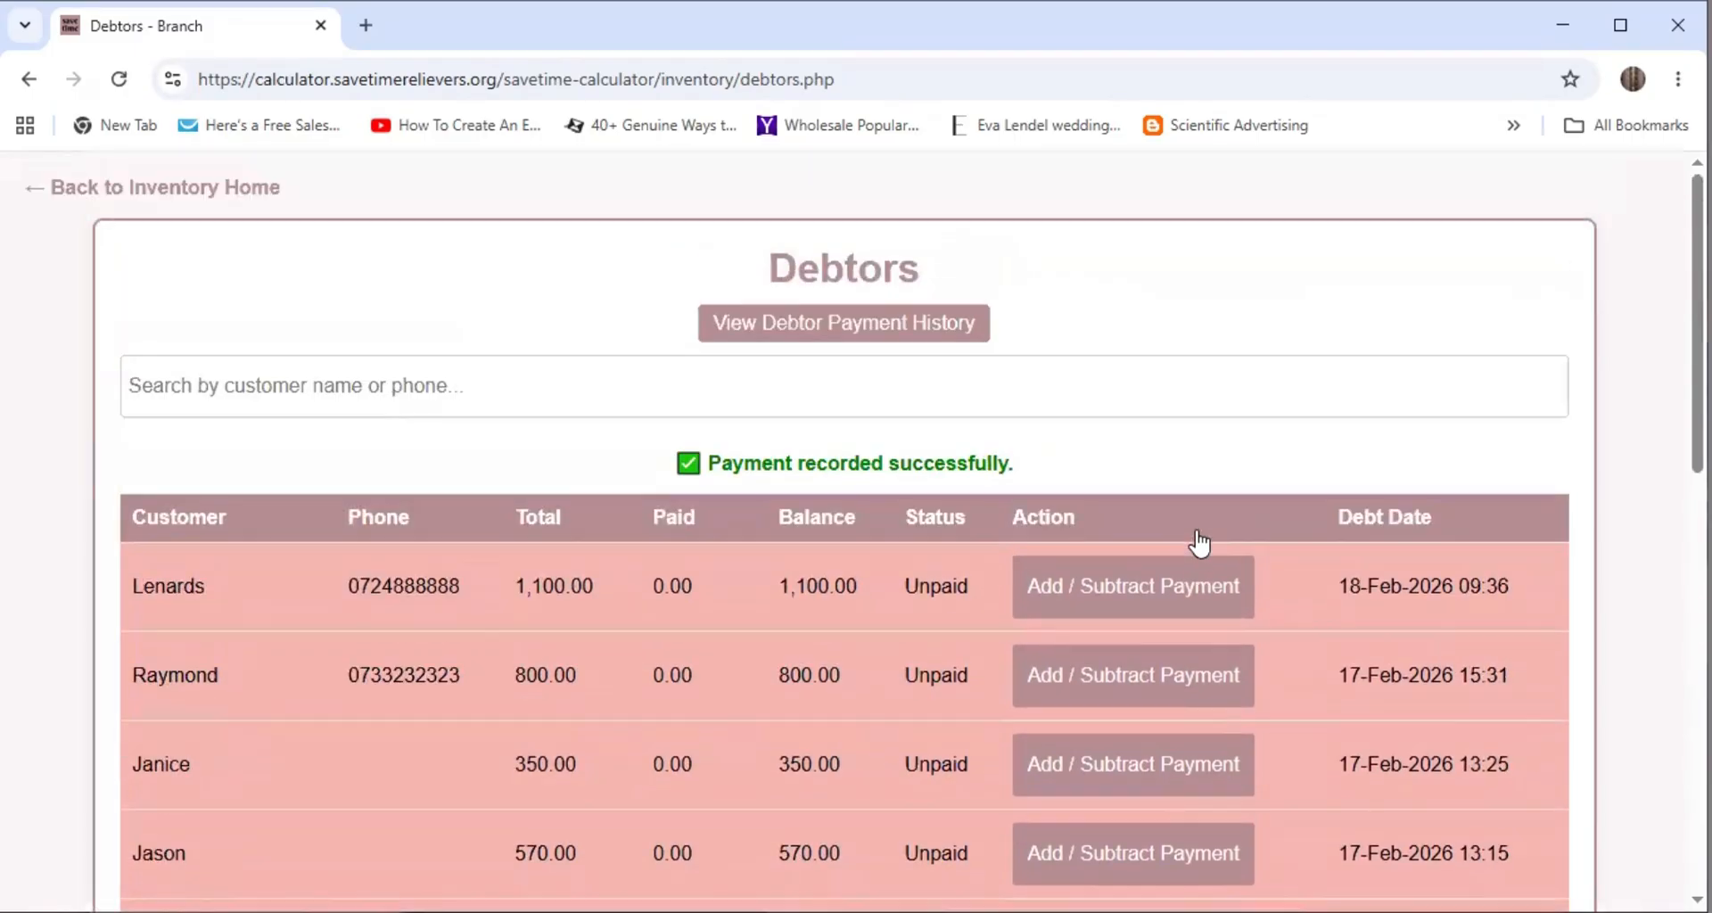
scroll(838, 498, "down", 12)
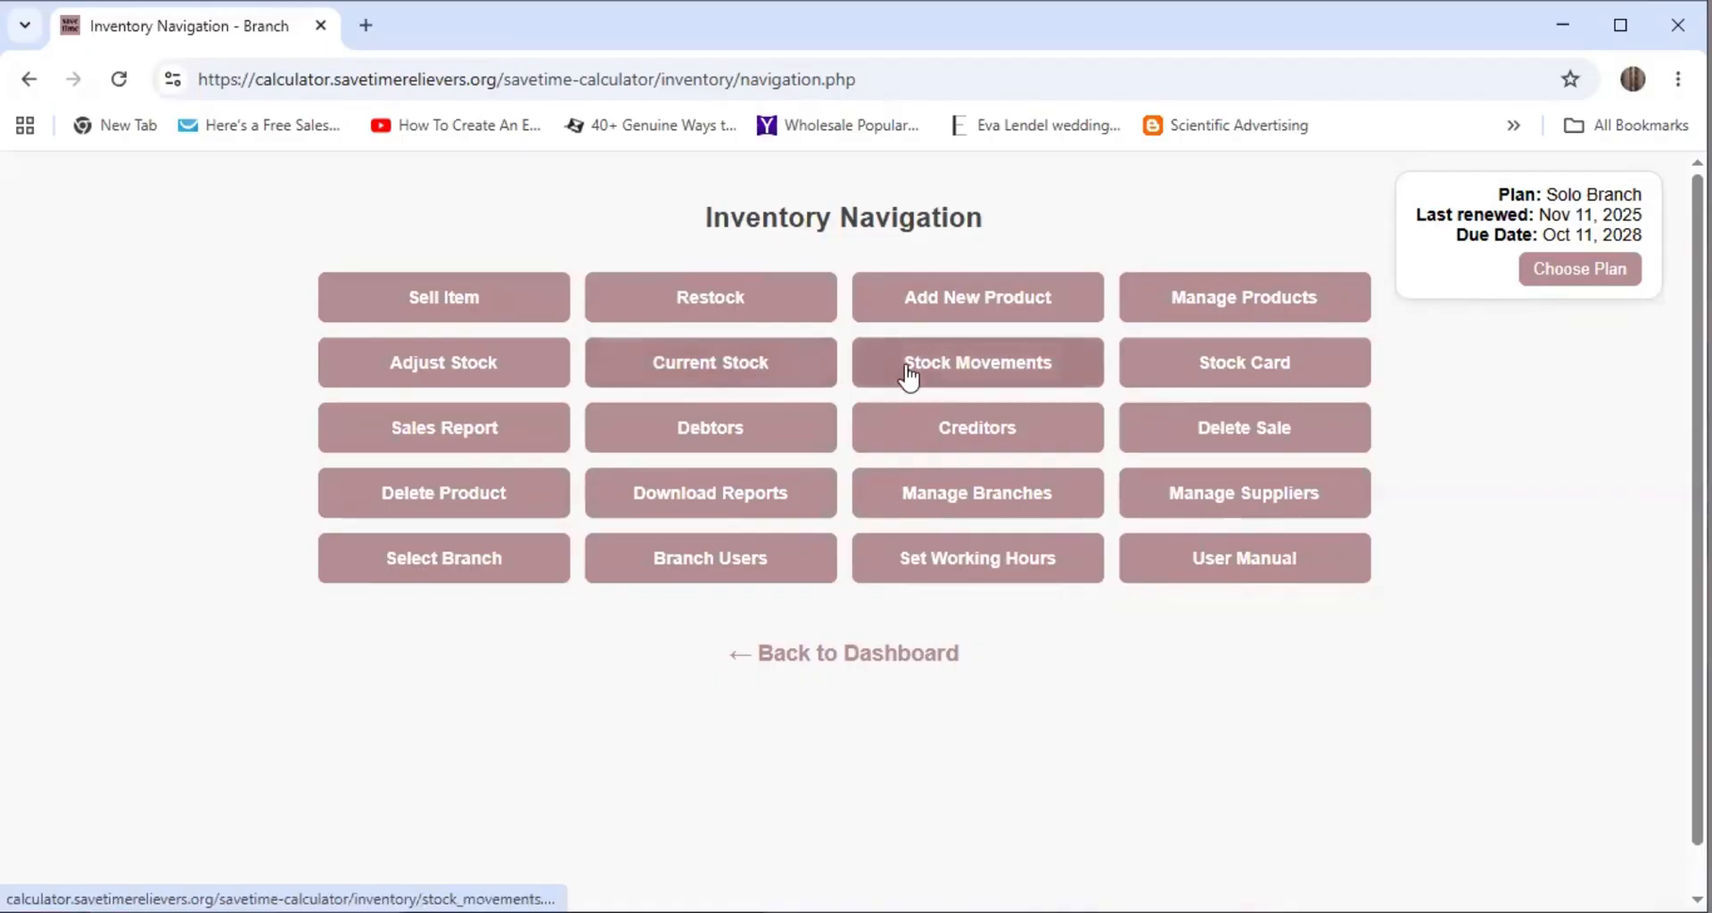
left_click(962, 371)
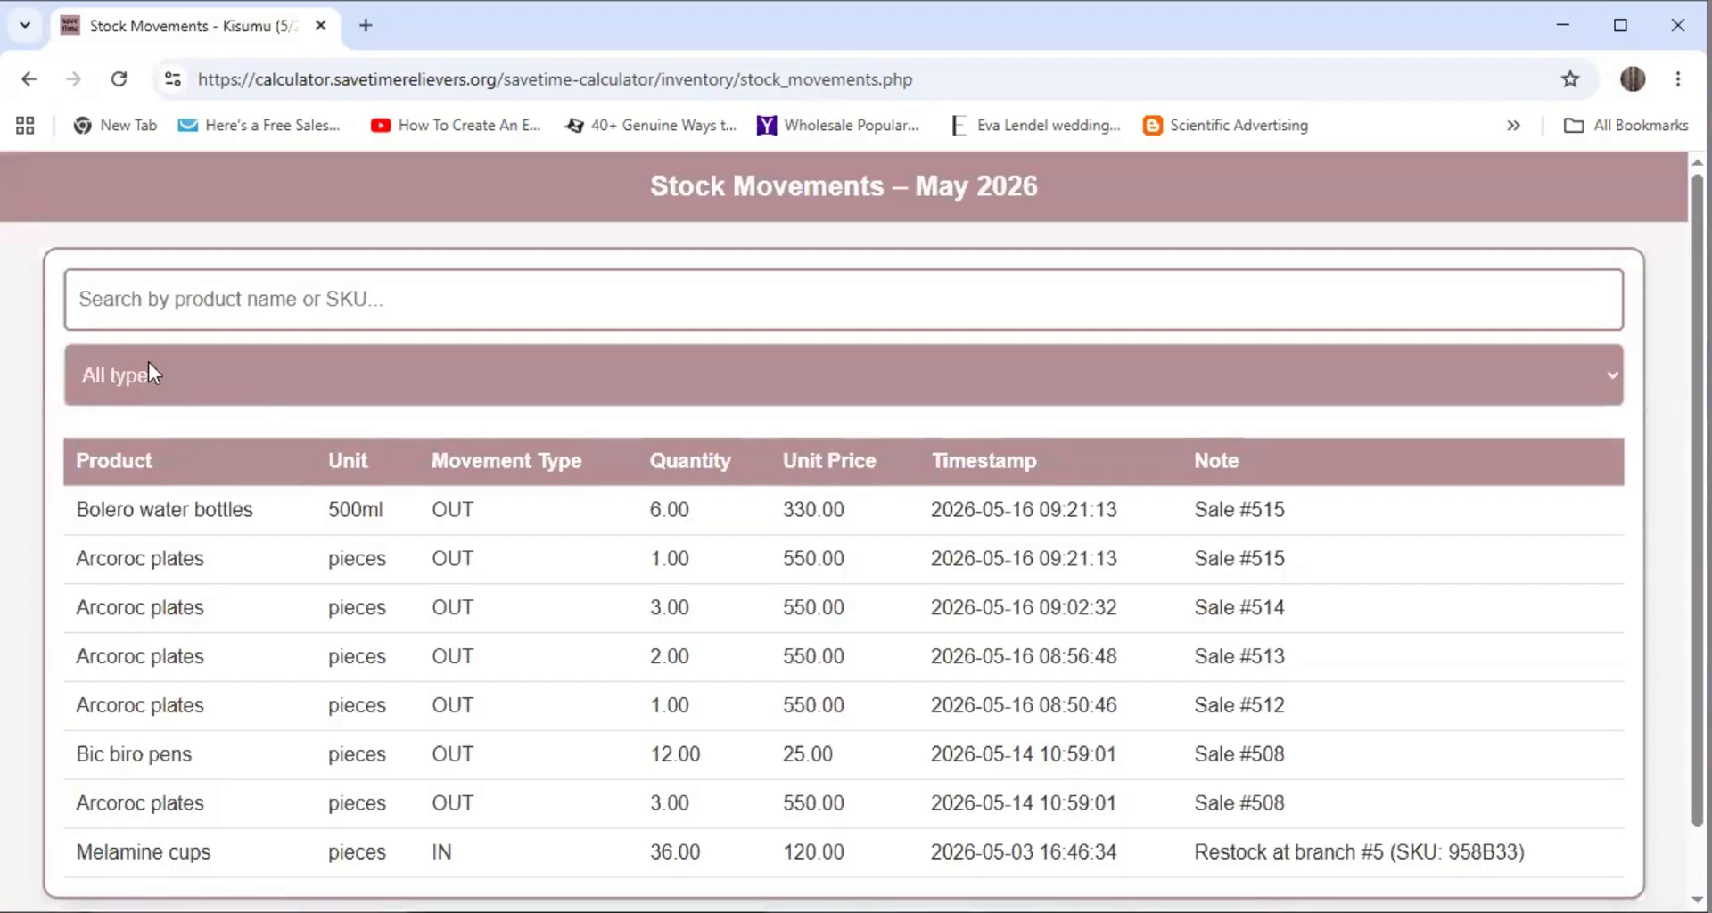
left_click(140, 299)
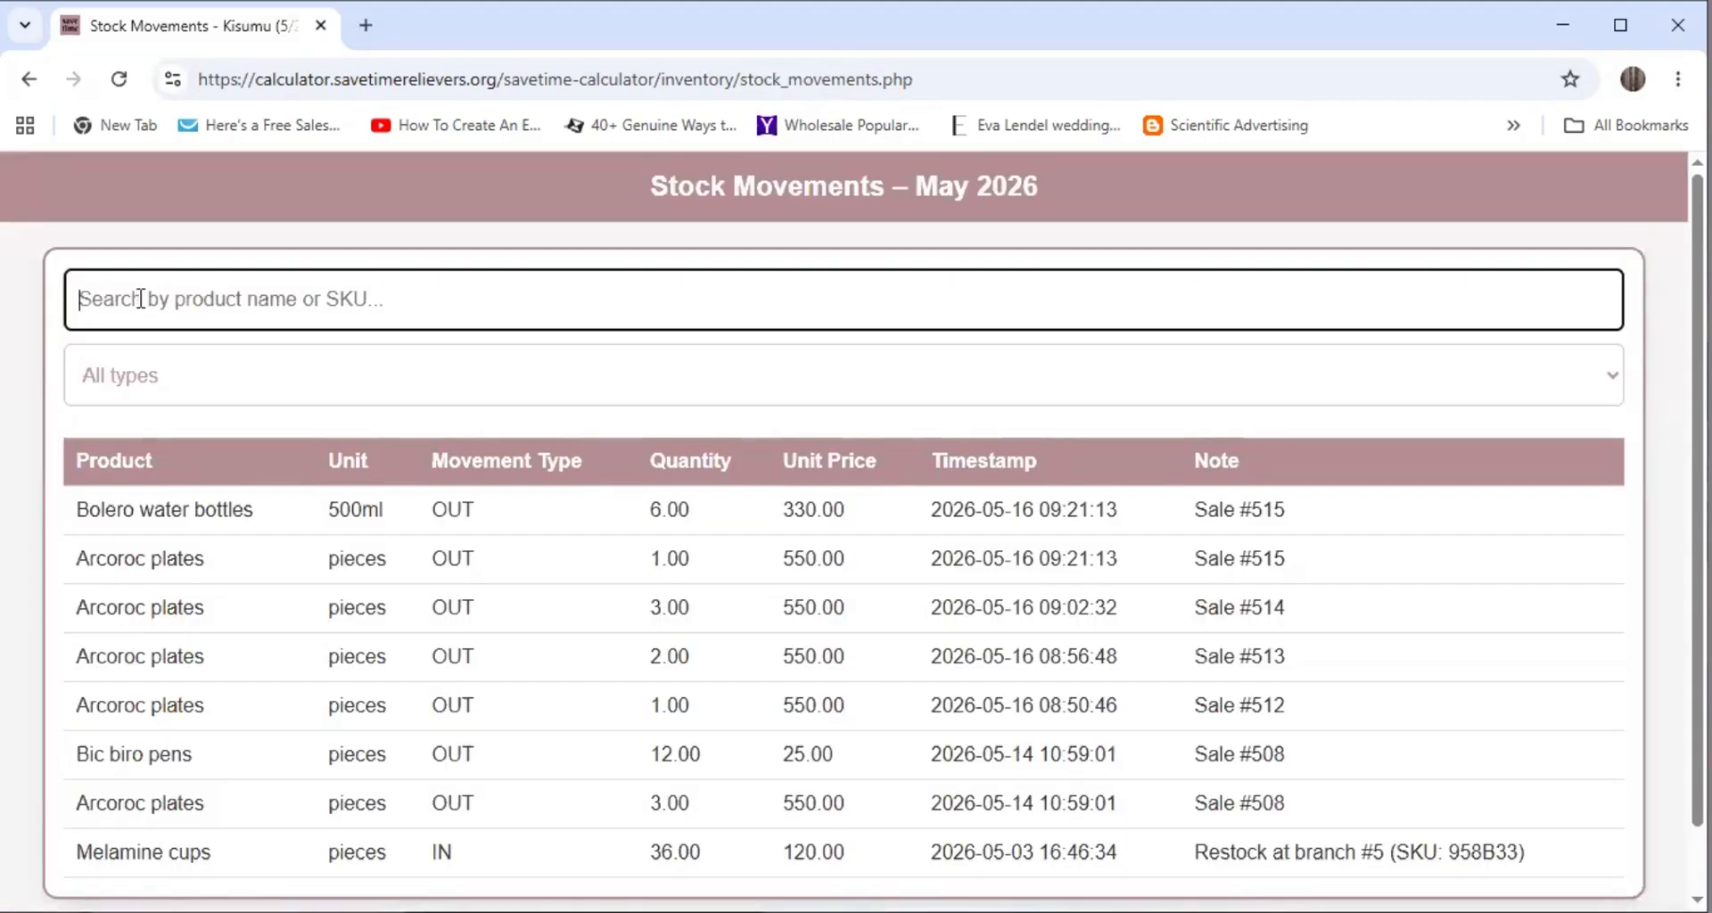
type("arco")
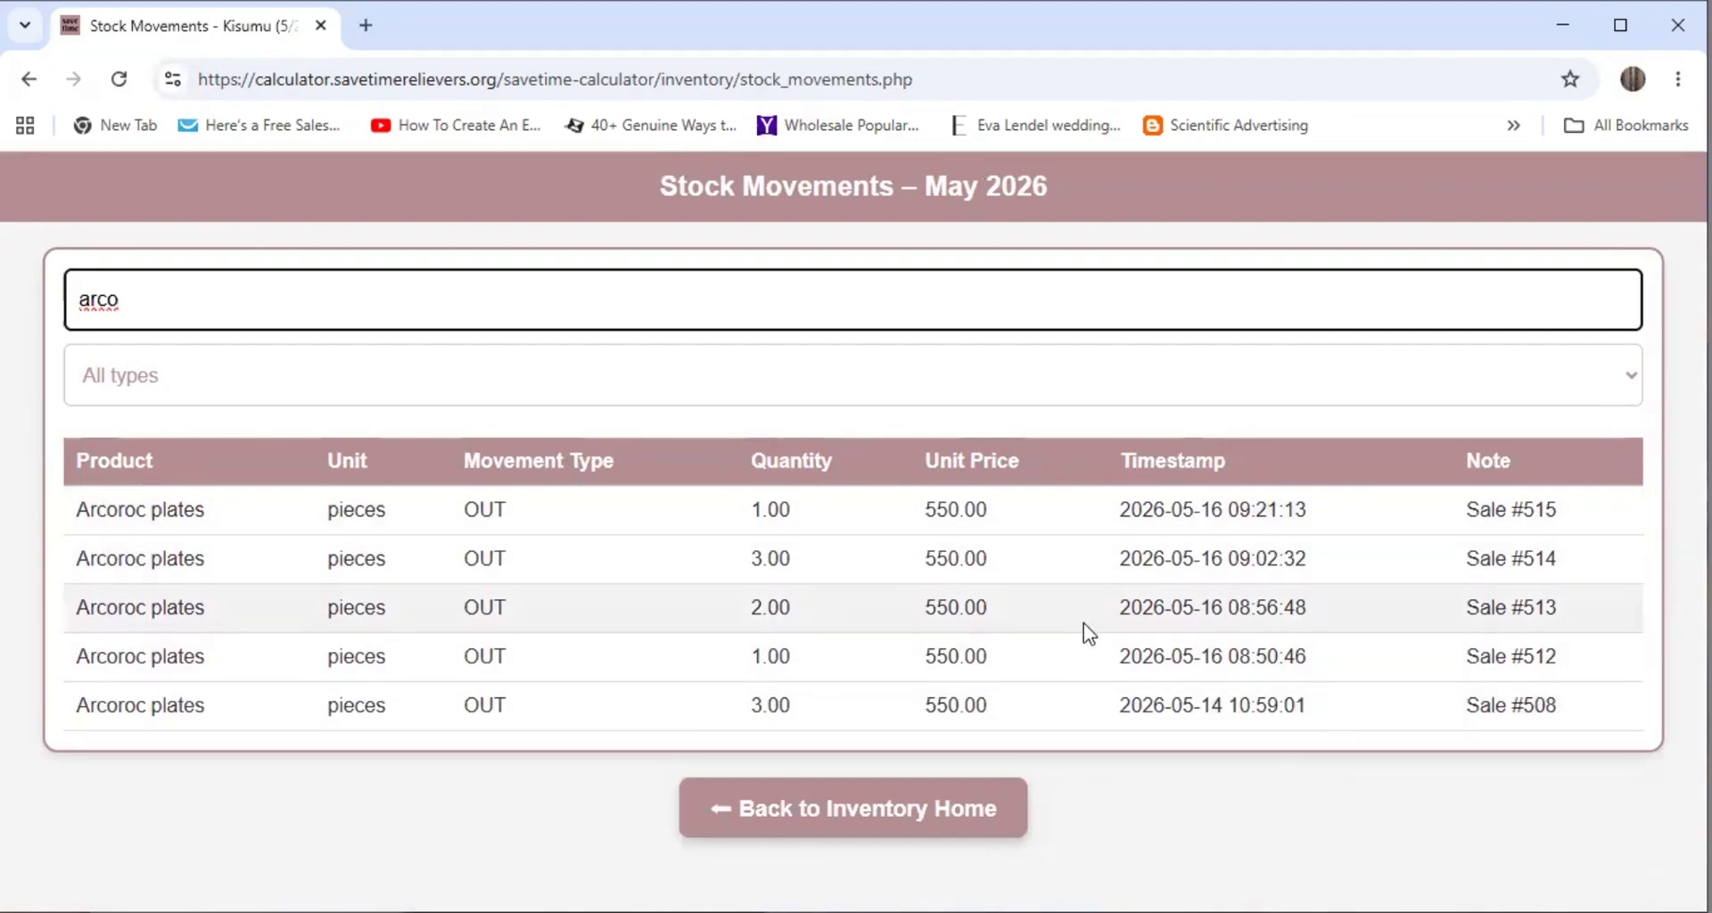
left_click_drag(124, 300, 34, 307)
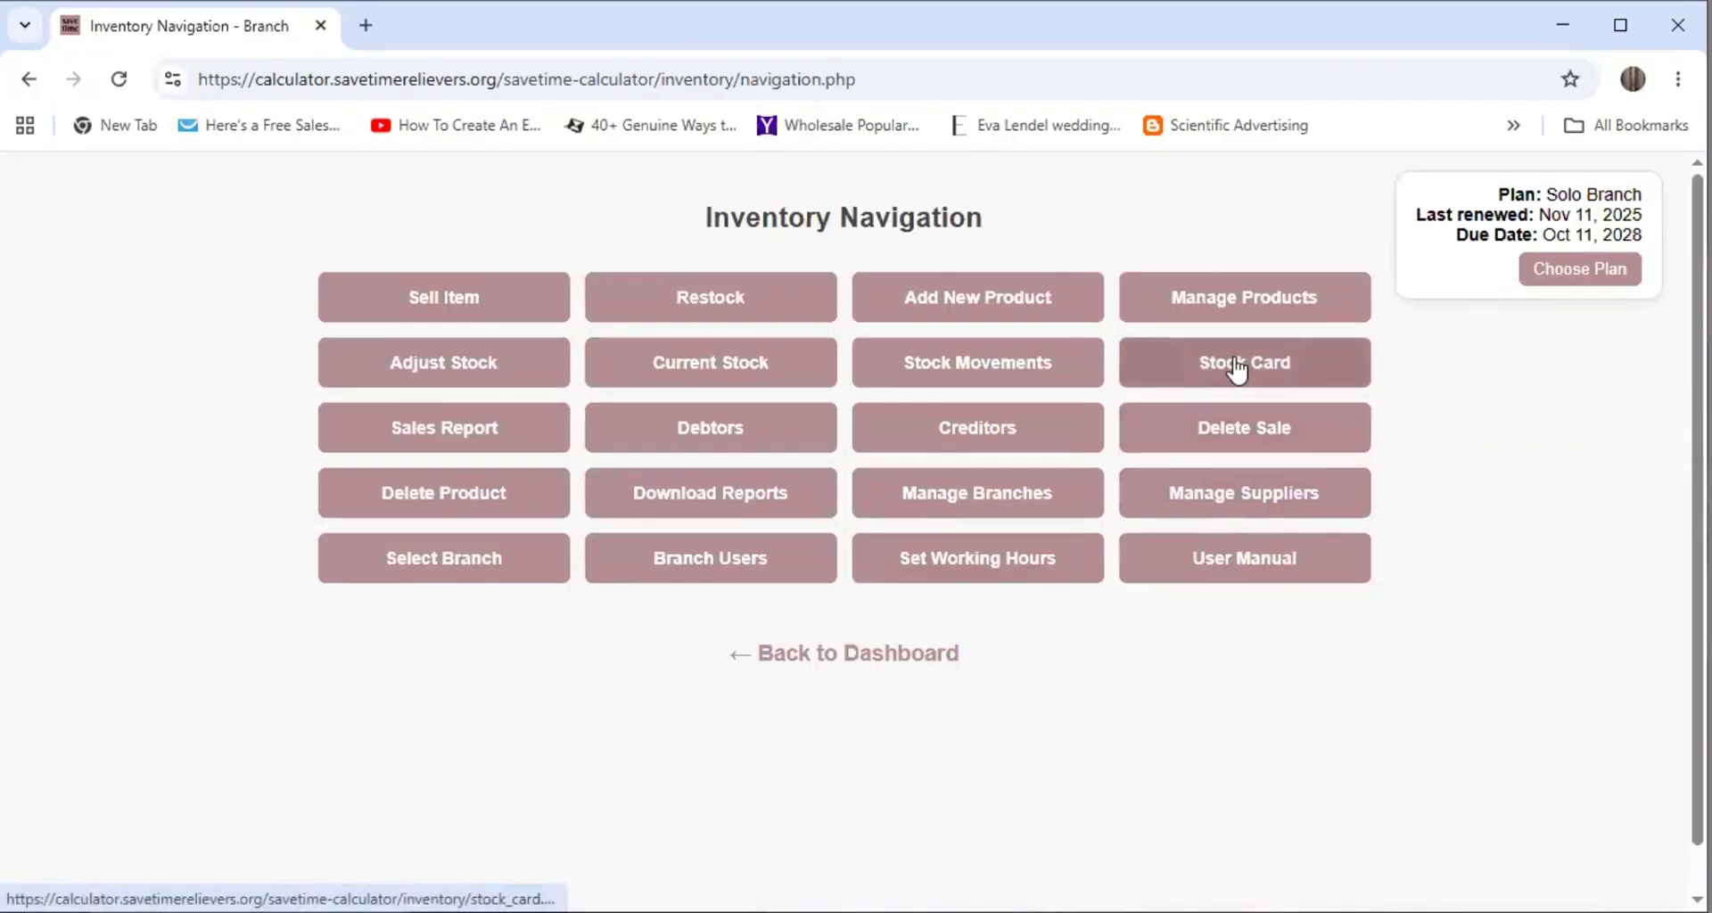
Filter the stock card by 'arco' to show Arcoroc plates closing at 7.00, then go back to inventory home
left_click(1235, 368)
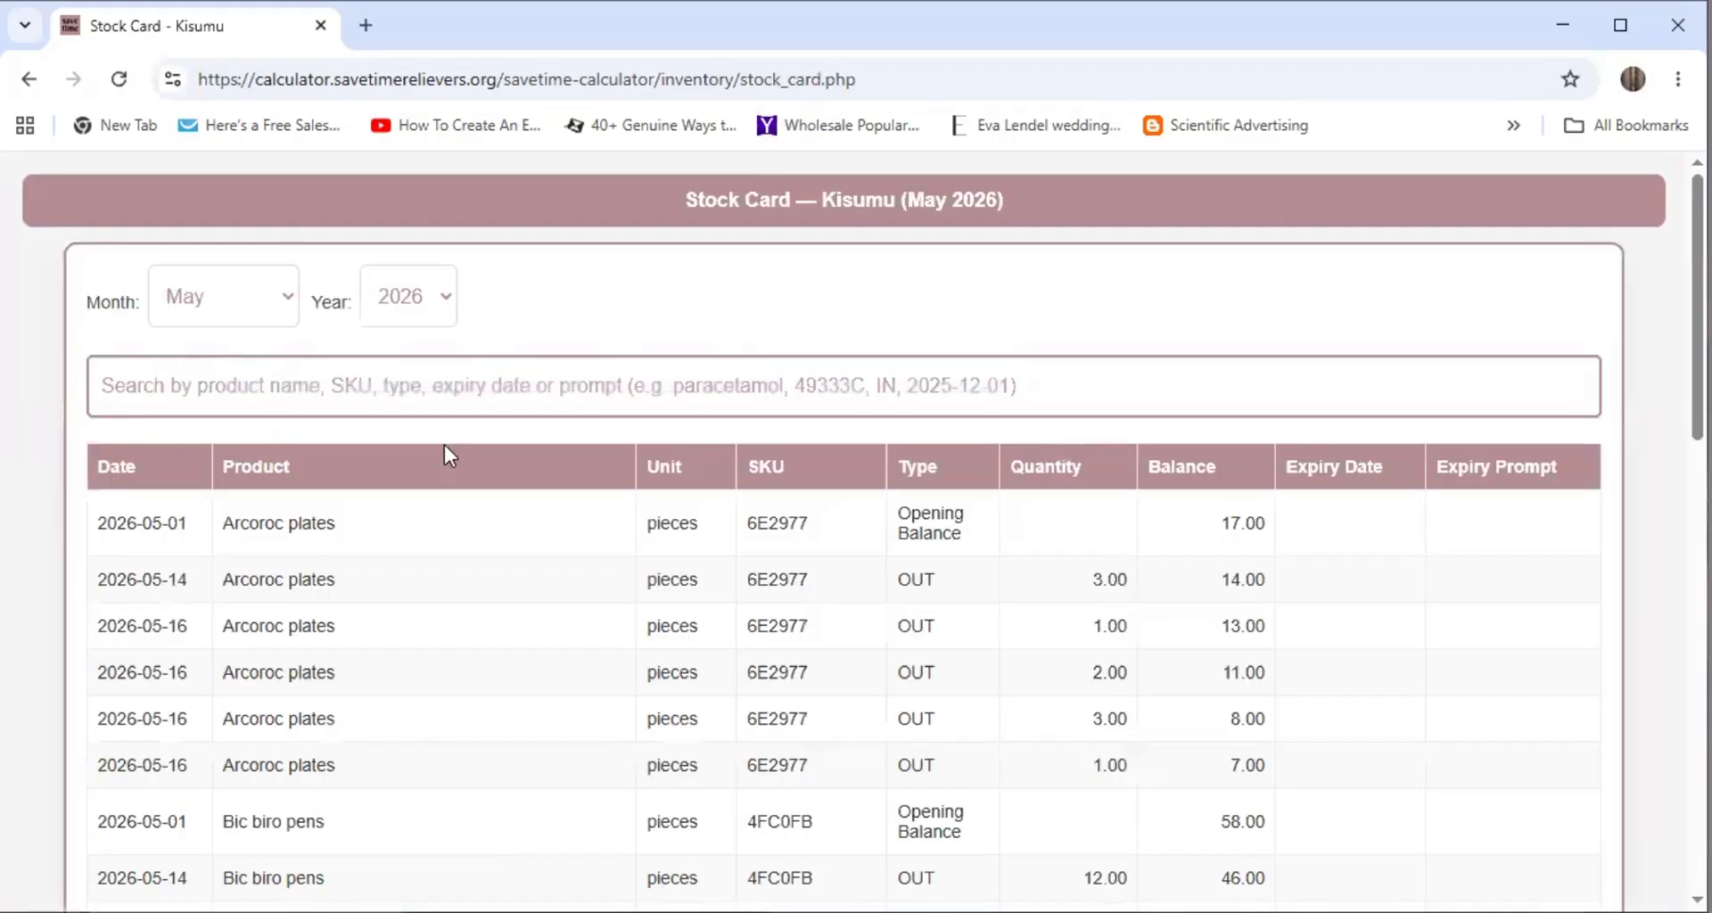
left_click(161, 375)
type("arco")
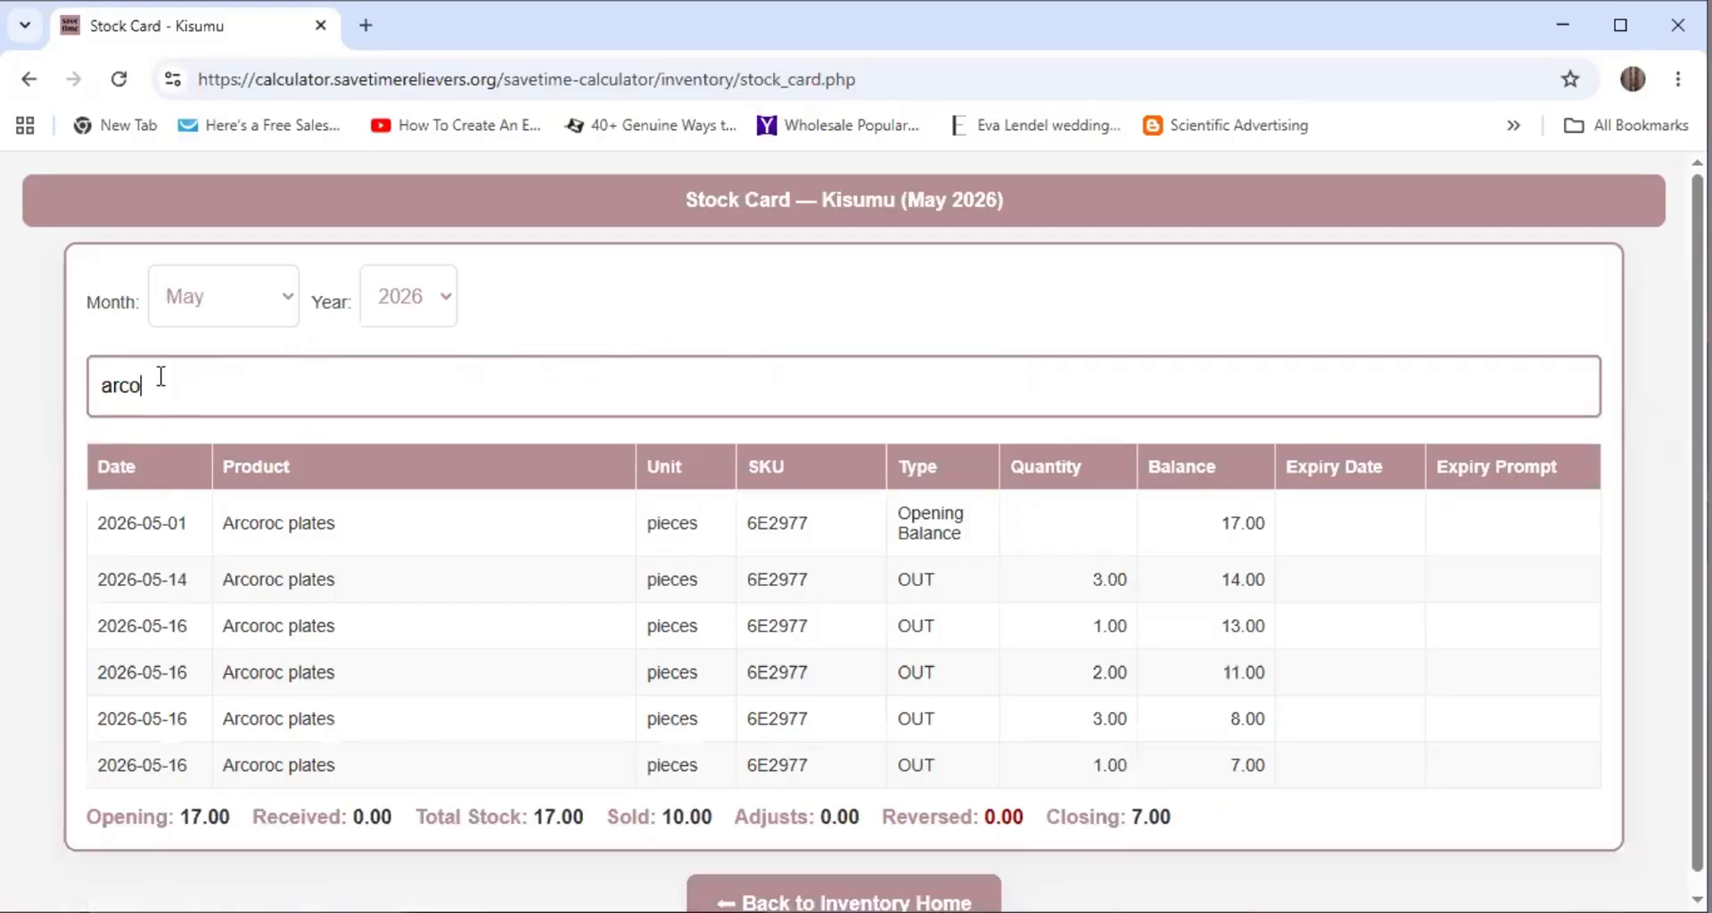
scroll(1470, 589, "down", 1)
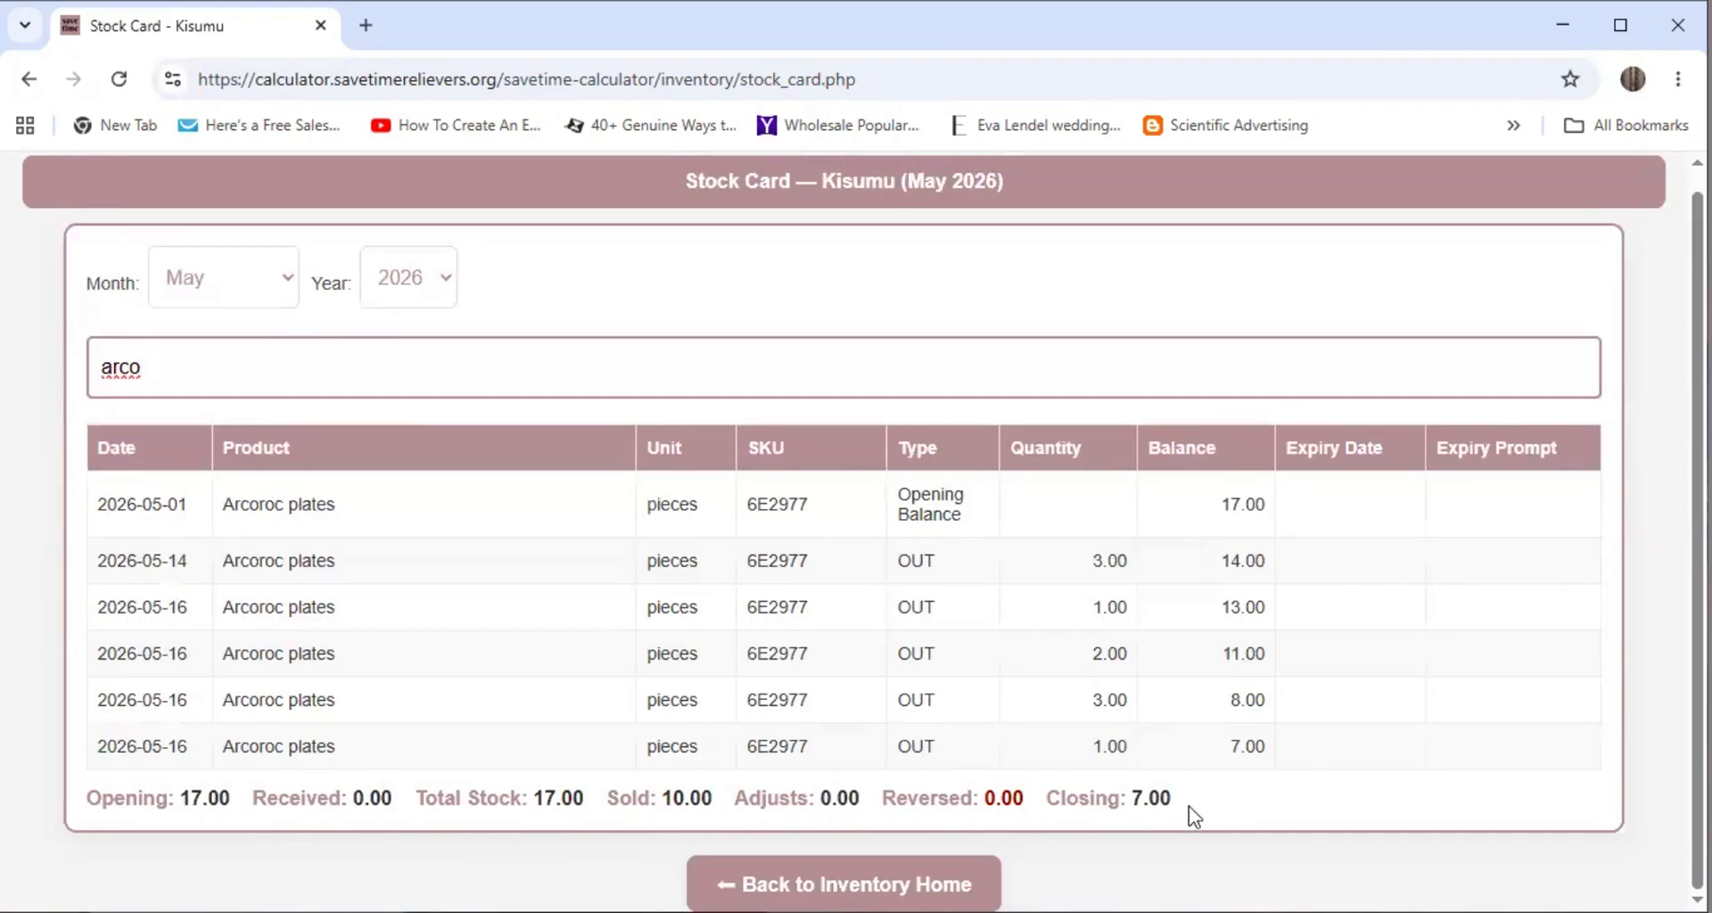
left_click(946, 883)
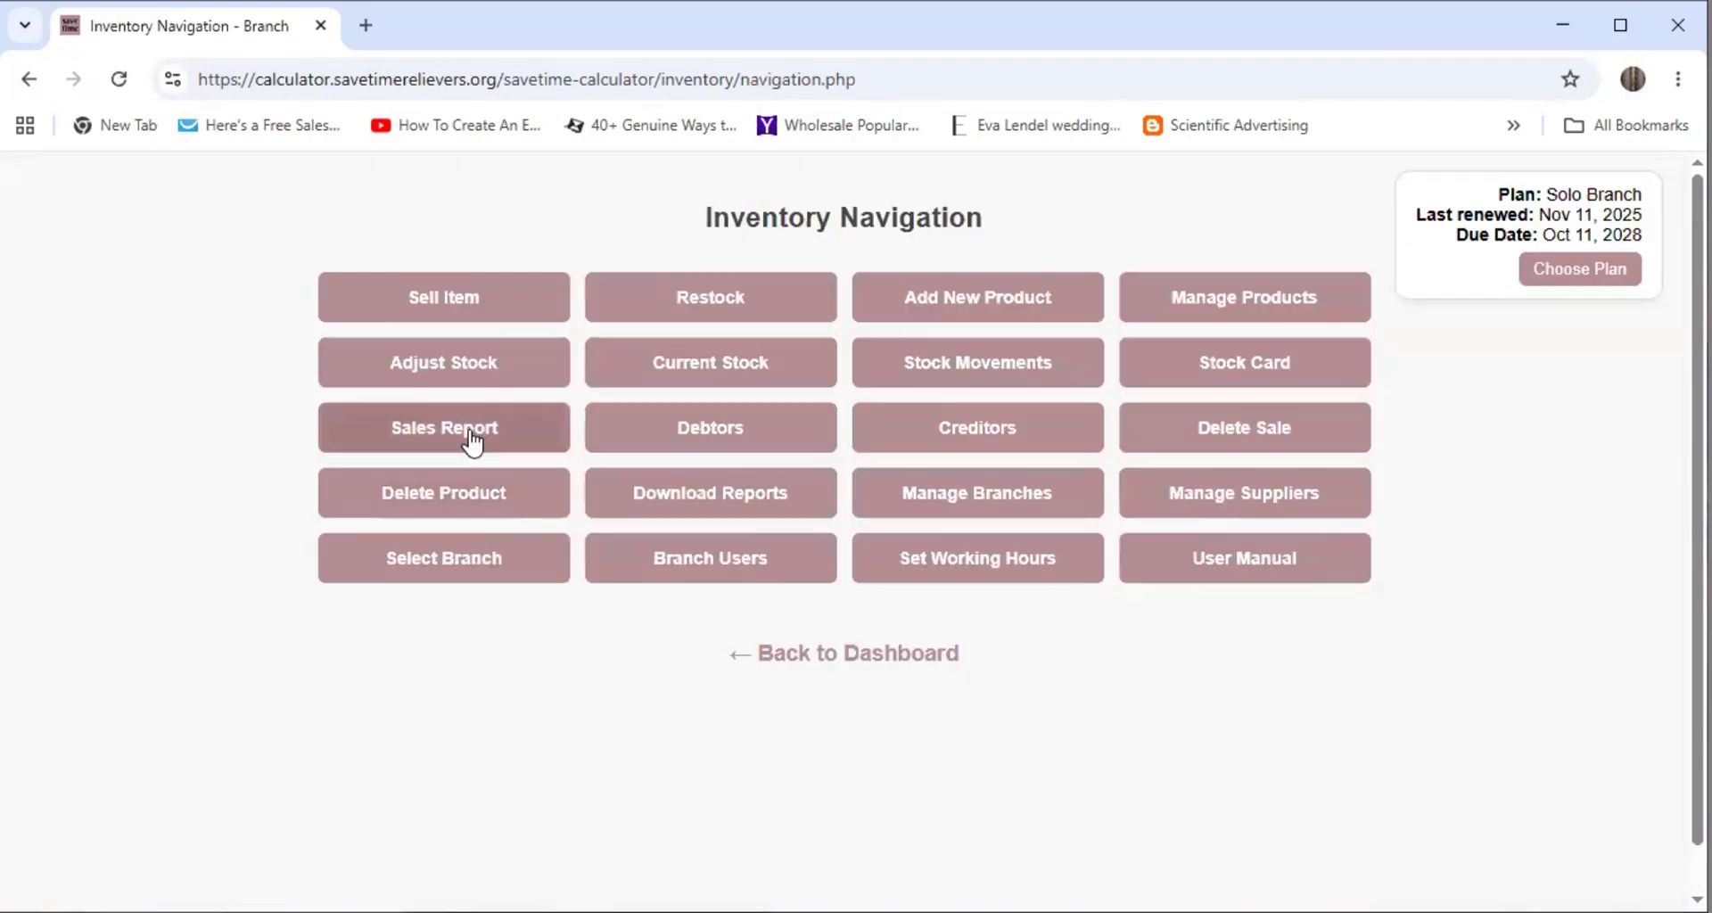
left_click(473, 441)
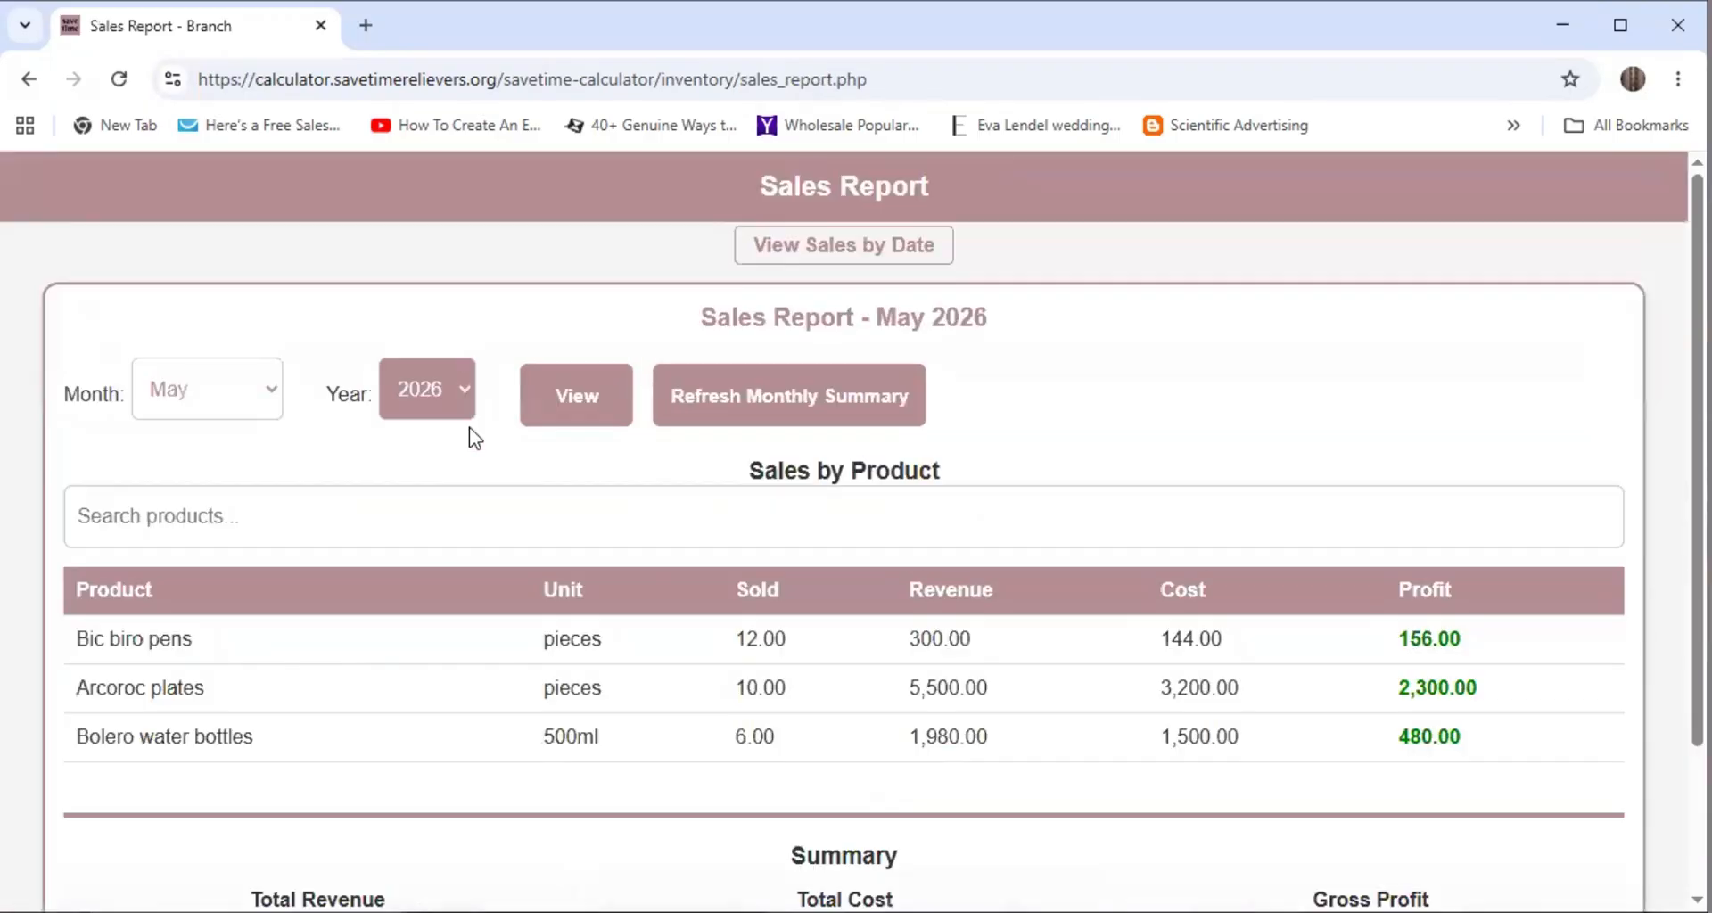
scroll(486, 439, "down", 2)
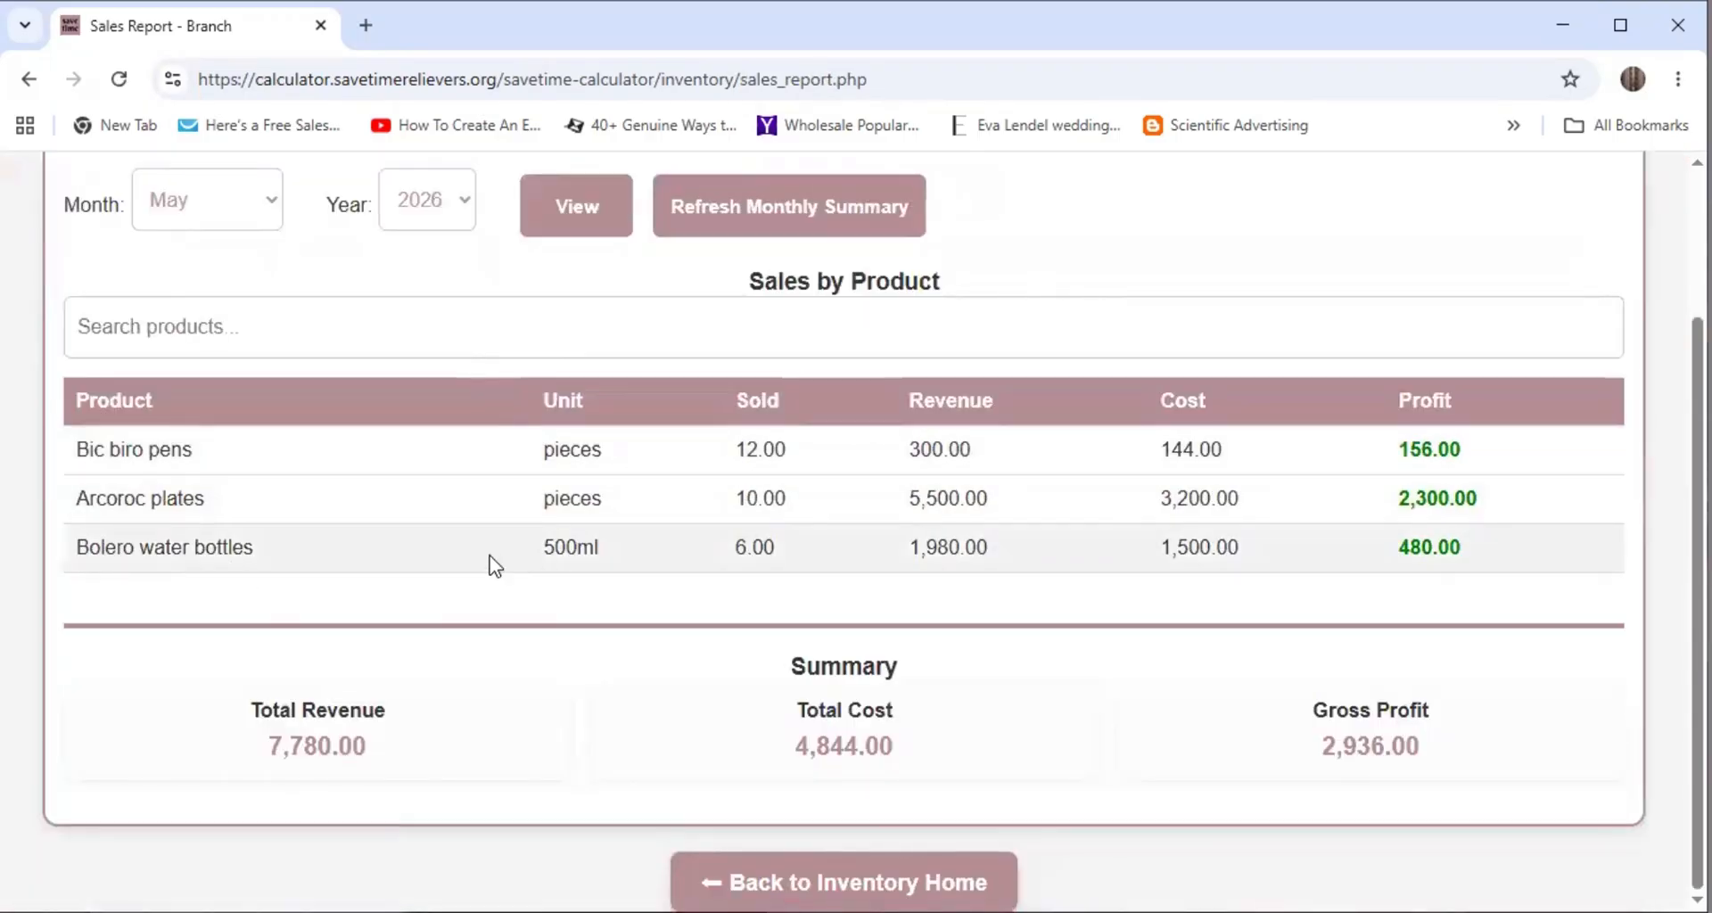
scroll(344, 624, "up", 2)
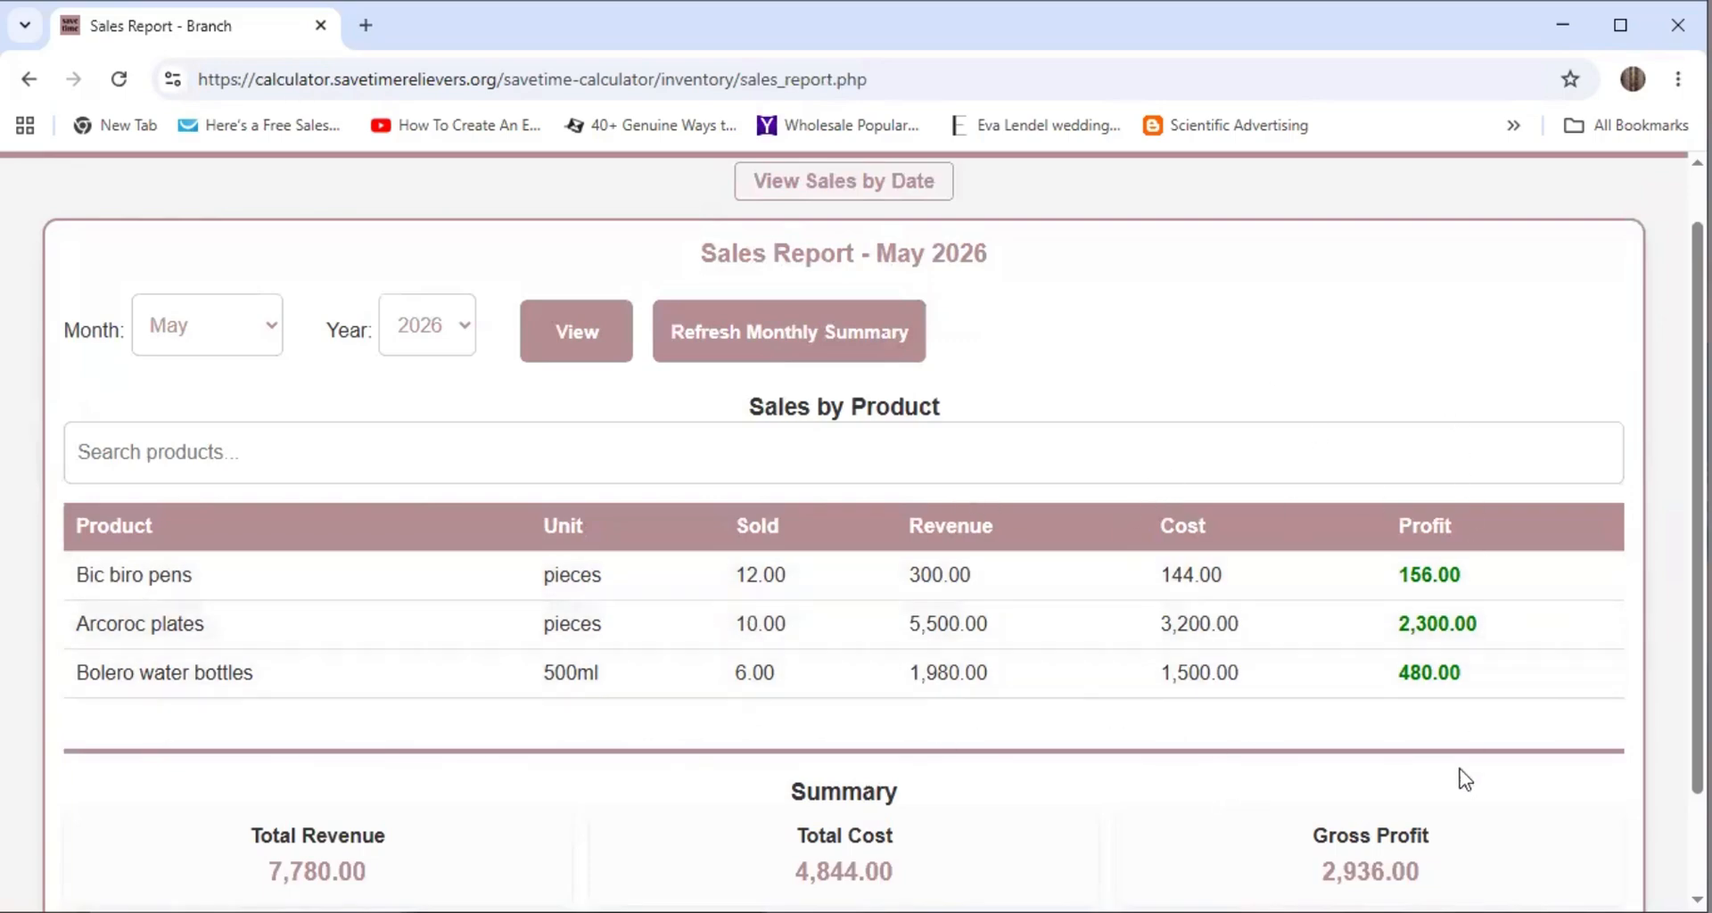
scroll(763, 645, "down", 2)
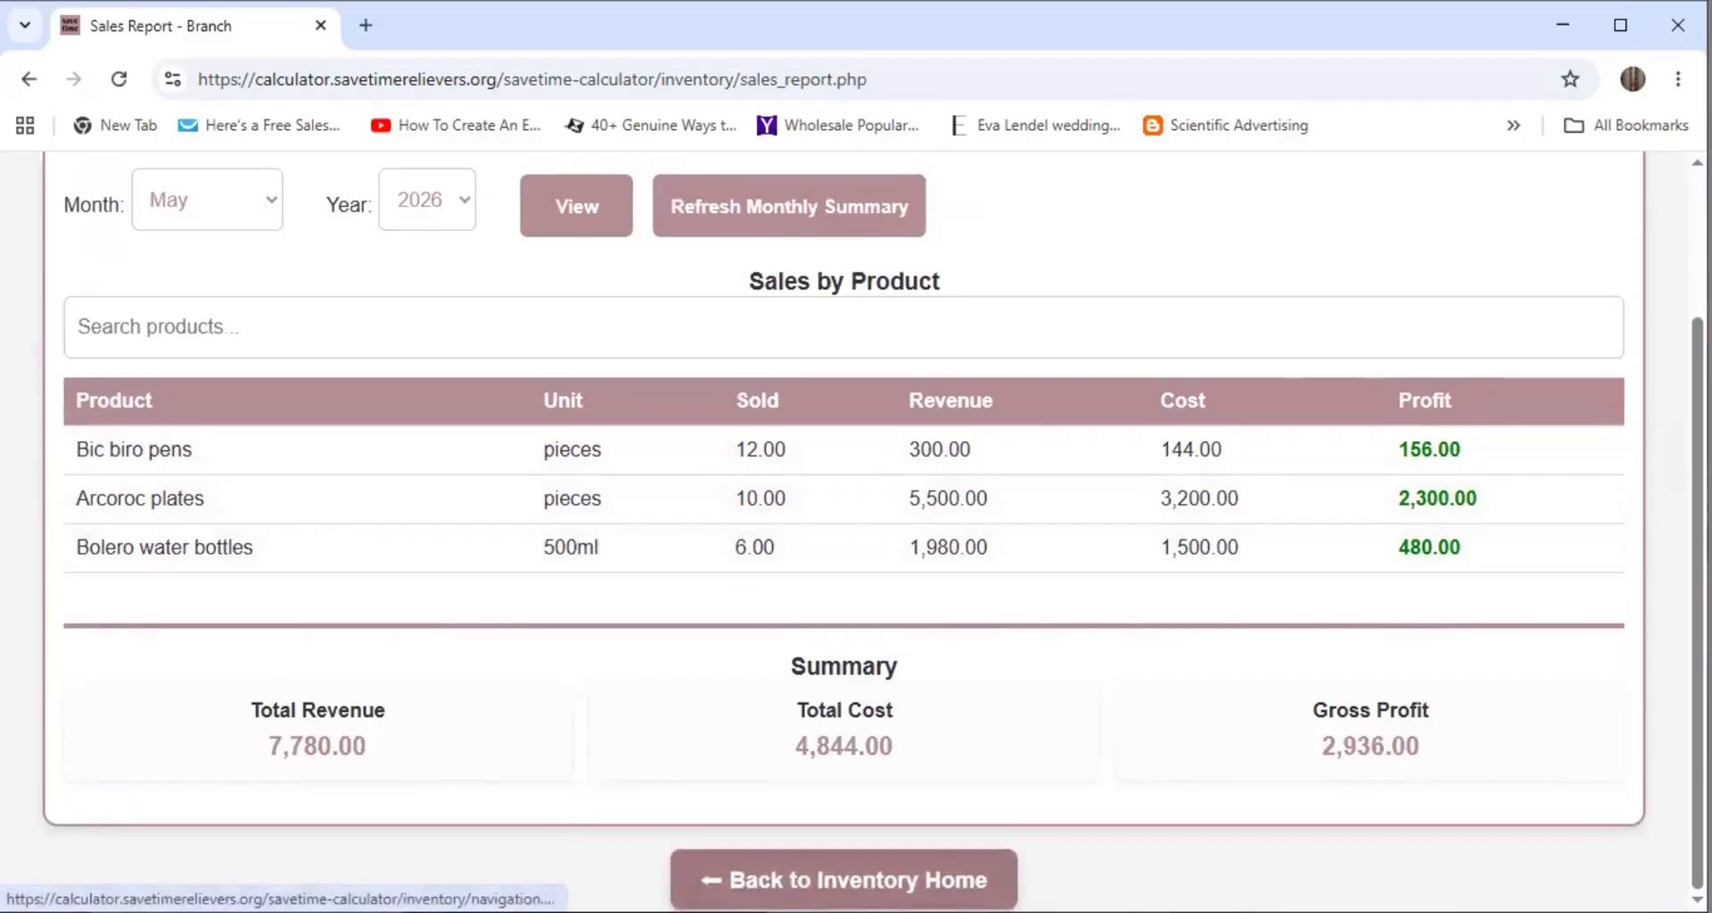
left_click(843, 880)
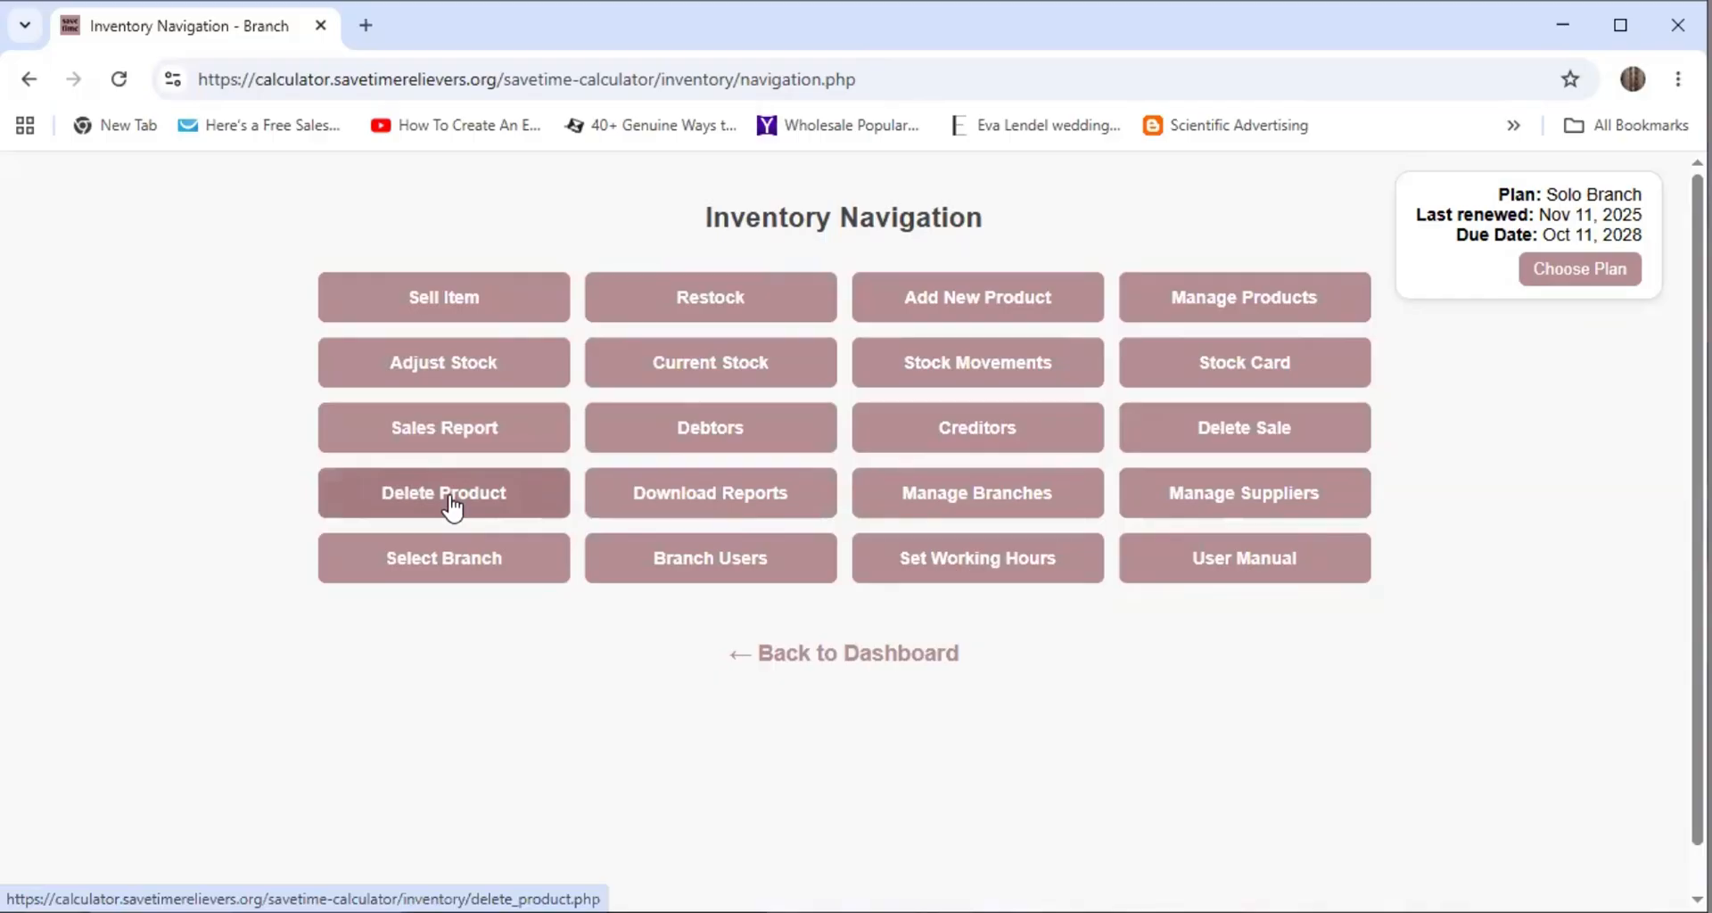
left_click(1266, 431)
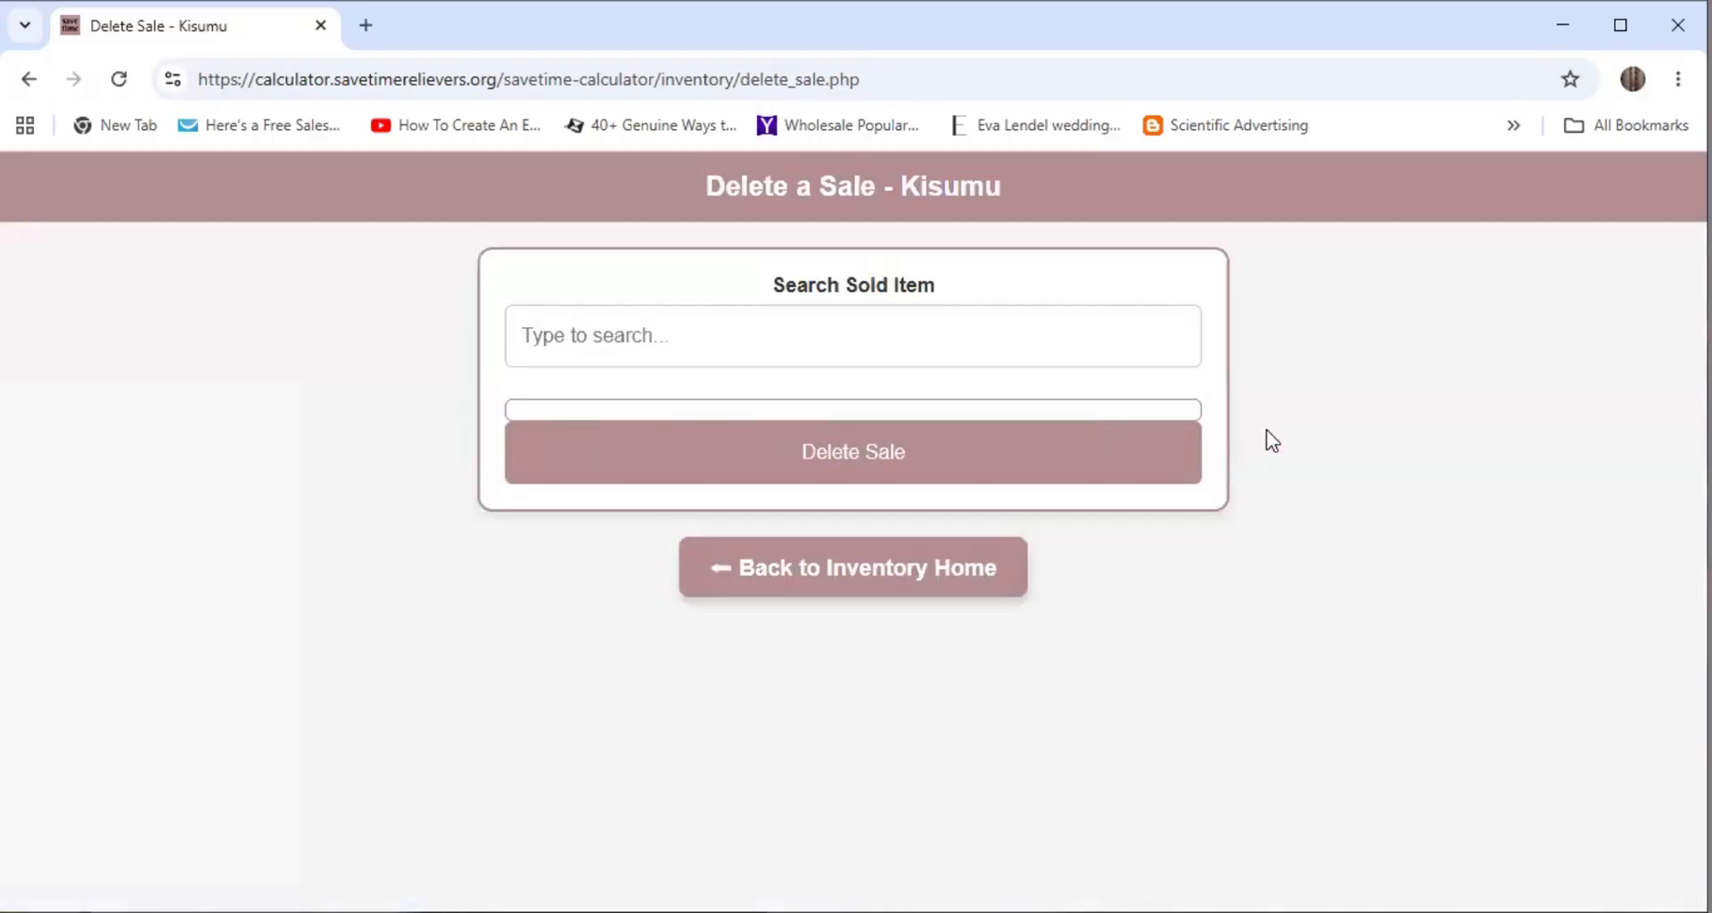
left_click(584, 338)
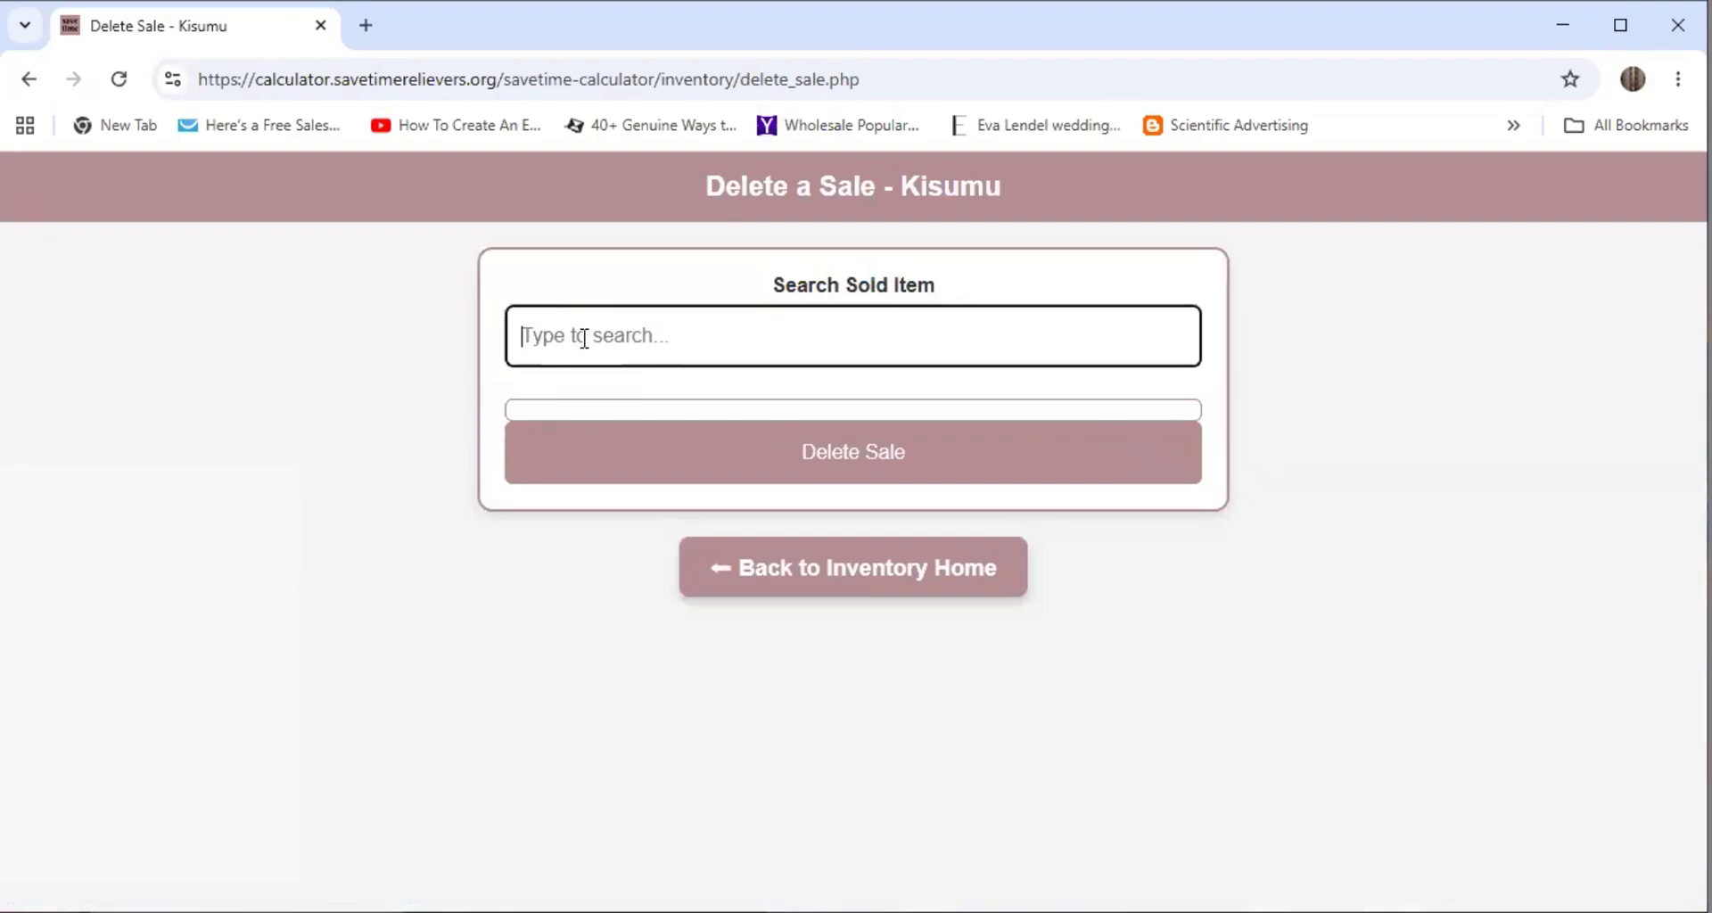
type("arco")
scroll(1111, 528, "down", 6)
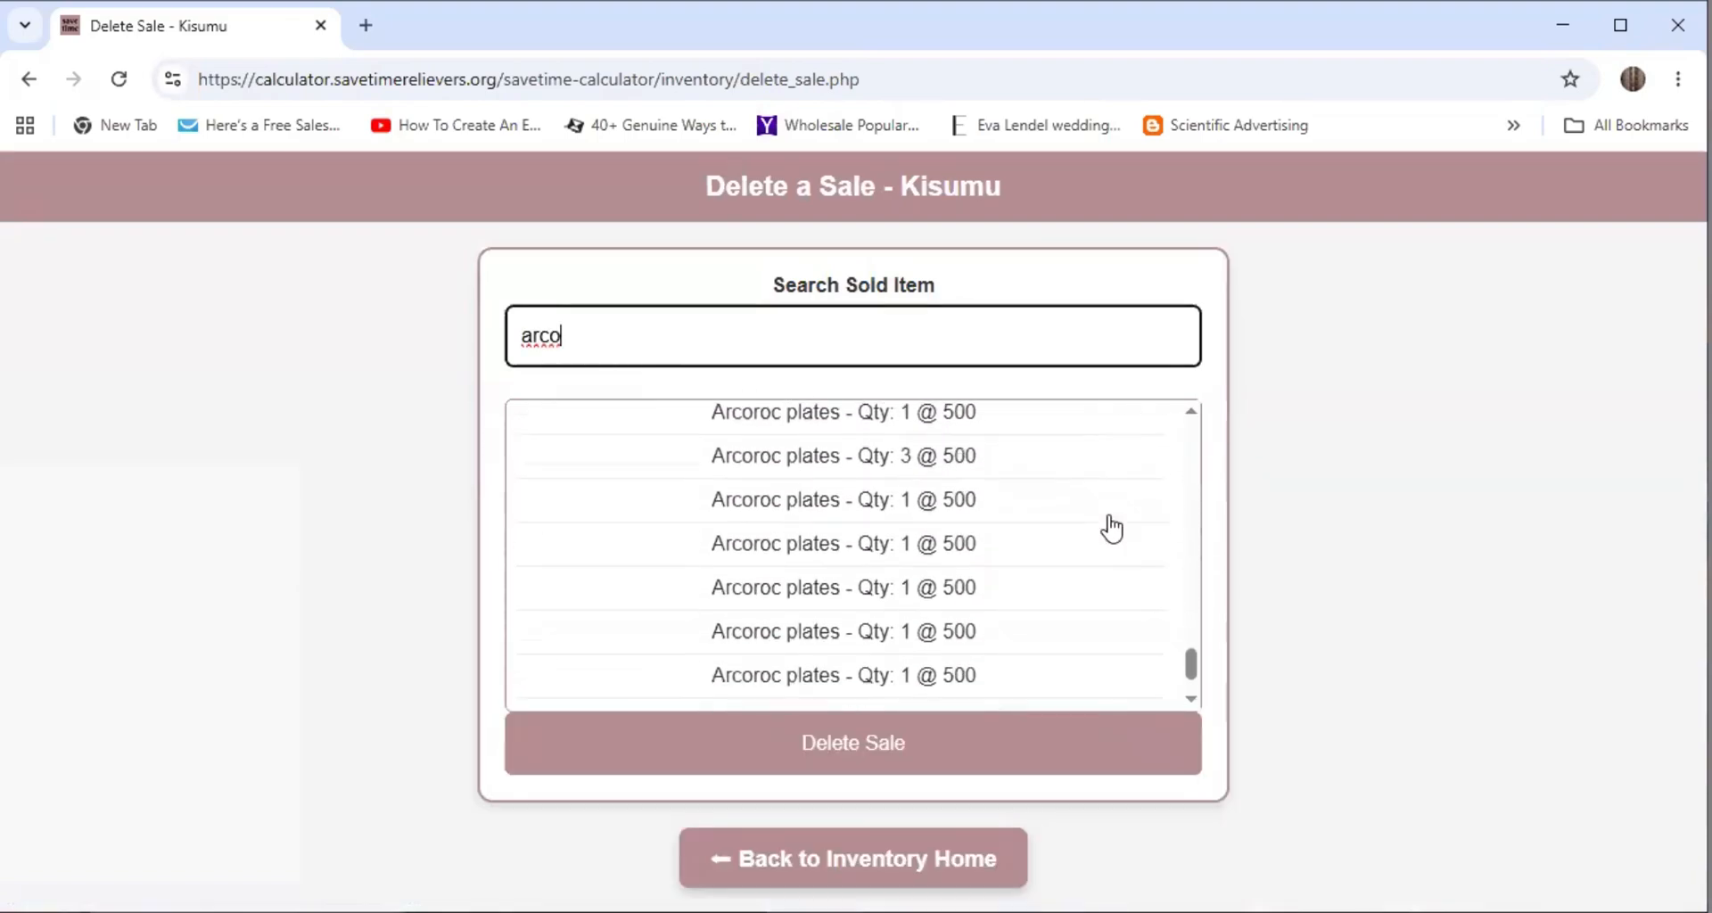
scroll(1111, 528, "down", 2)
scroll(1111, 528, "up", 8)
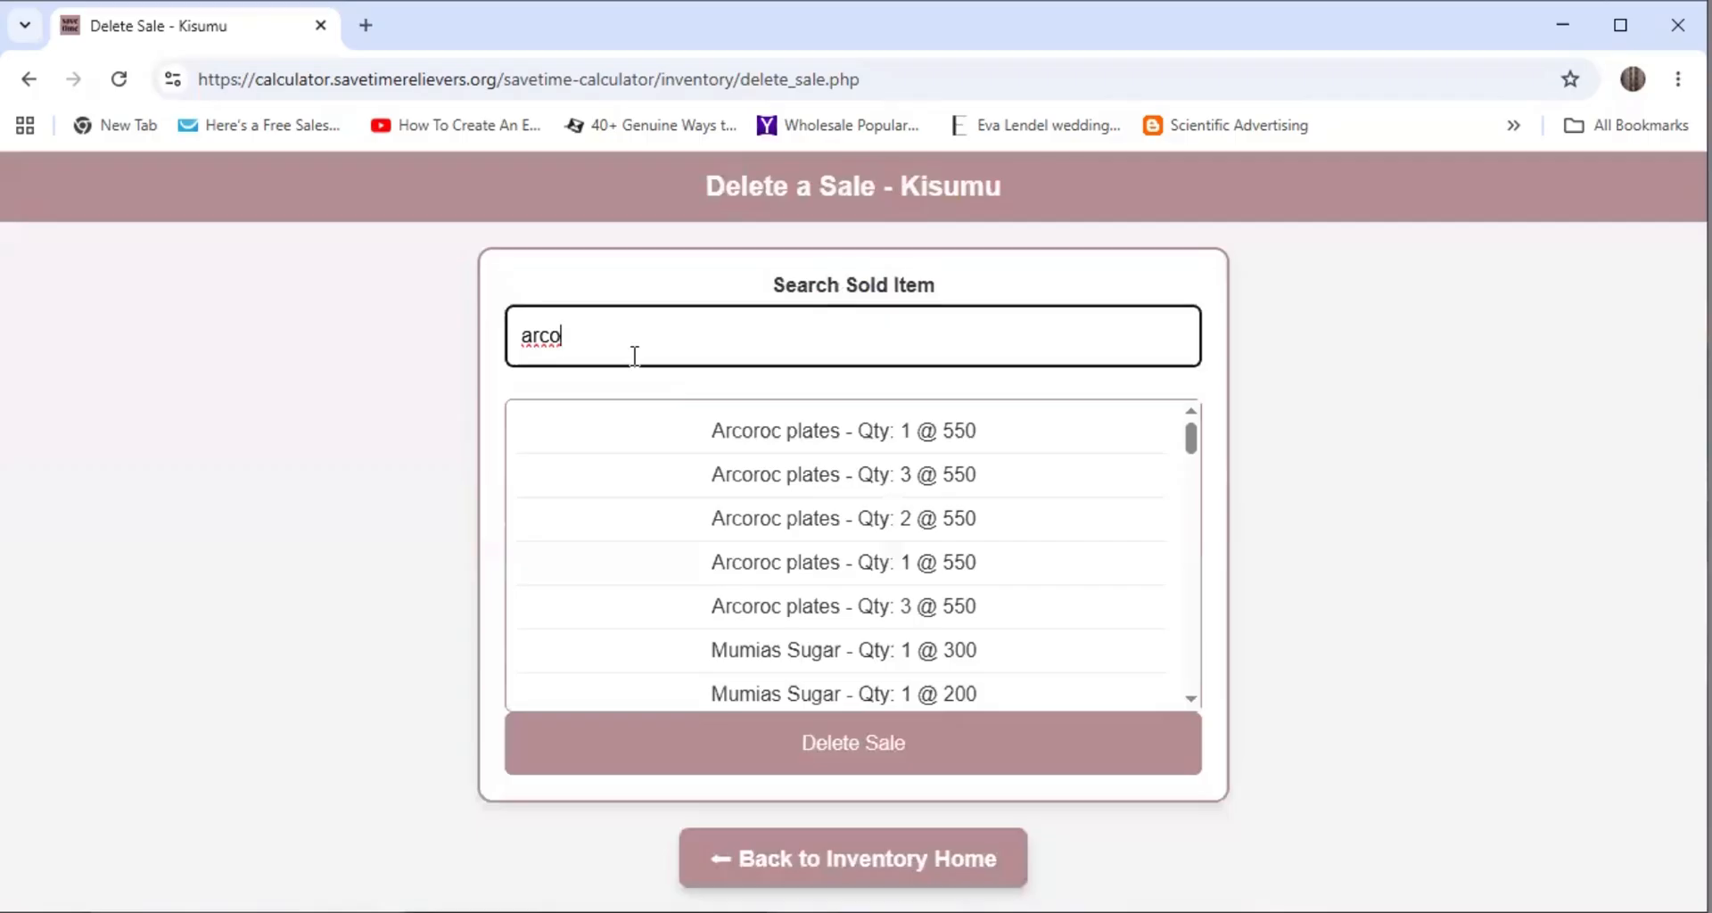
key("BackSpace")
key("BackSpace")
key("BackSpace")
key("BackSpace")
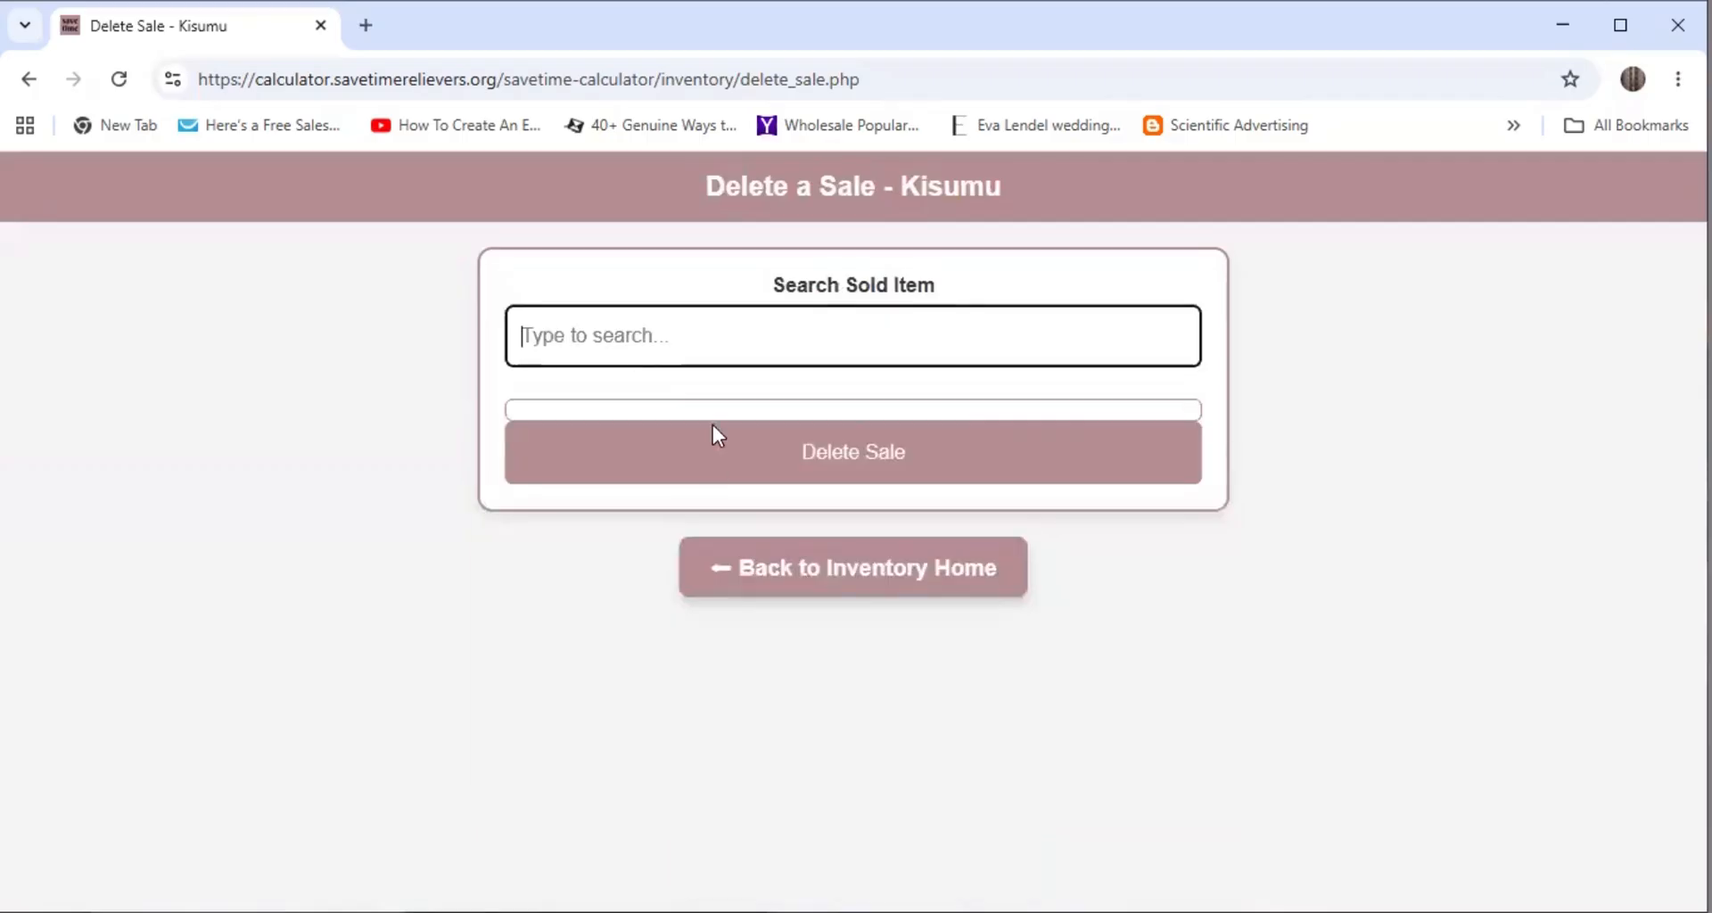
left_click(862, 573)
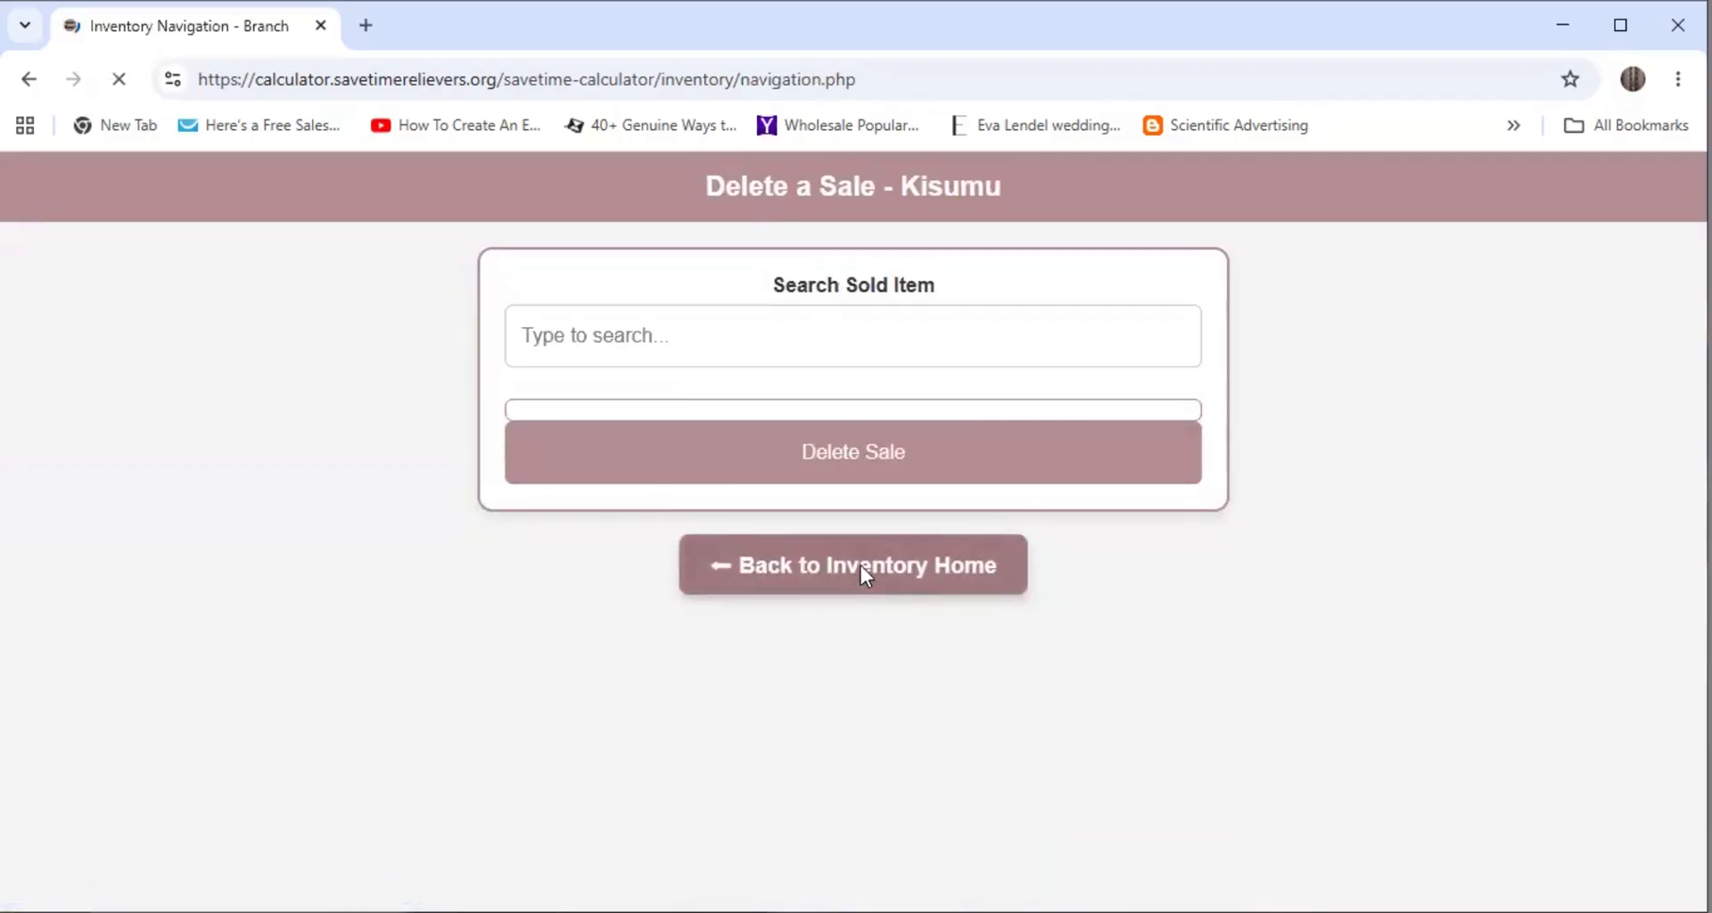
left_click(733, 511)
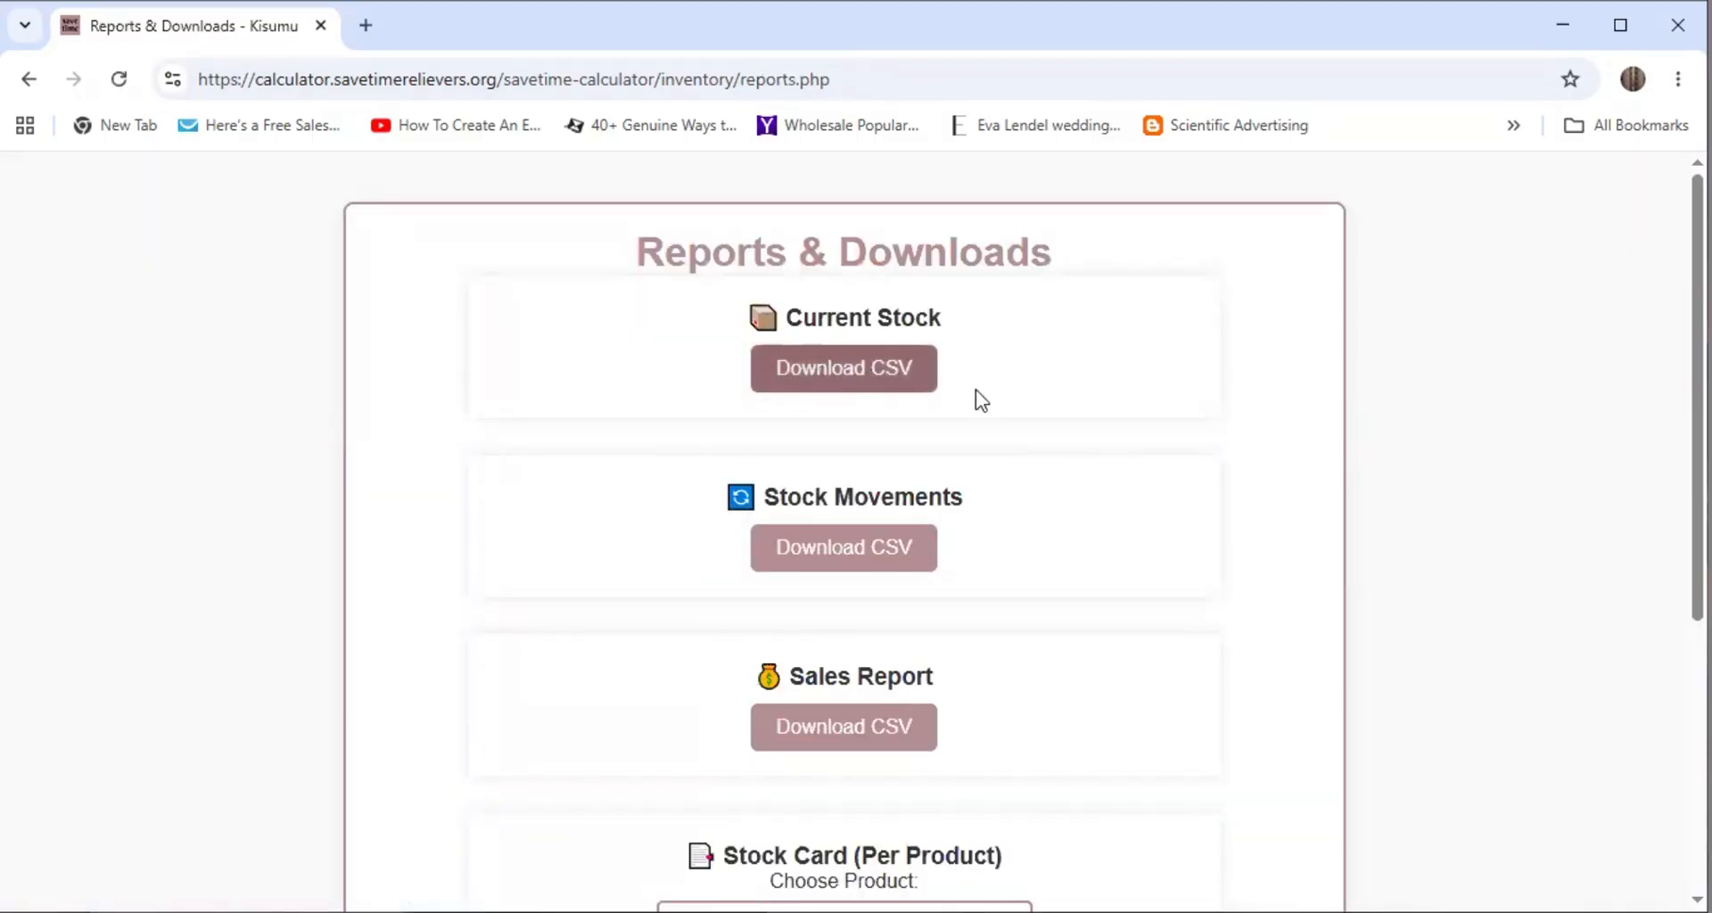
scroll(1061, 546, "down", 3)
scroll(1104, 514, "down", 3)
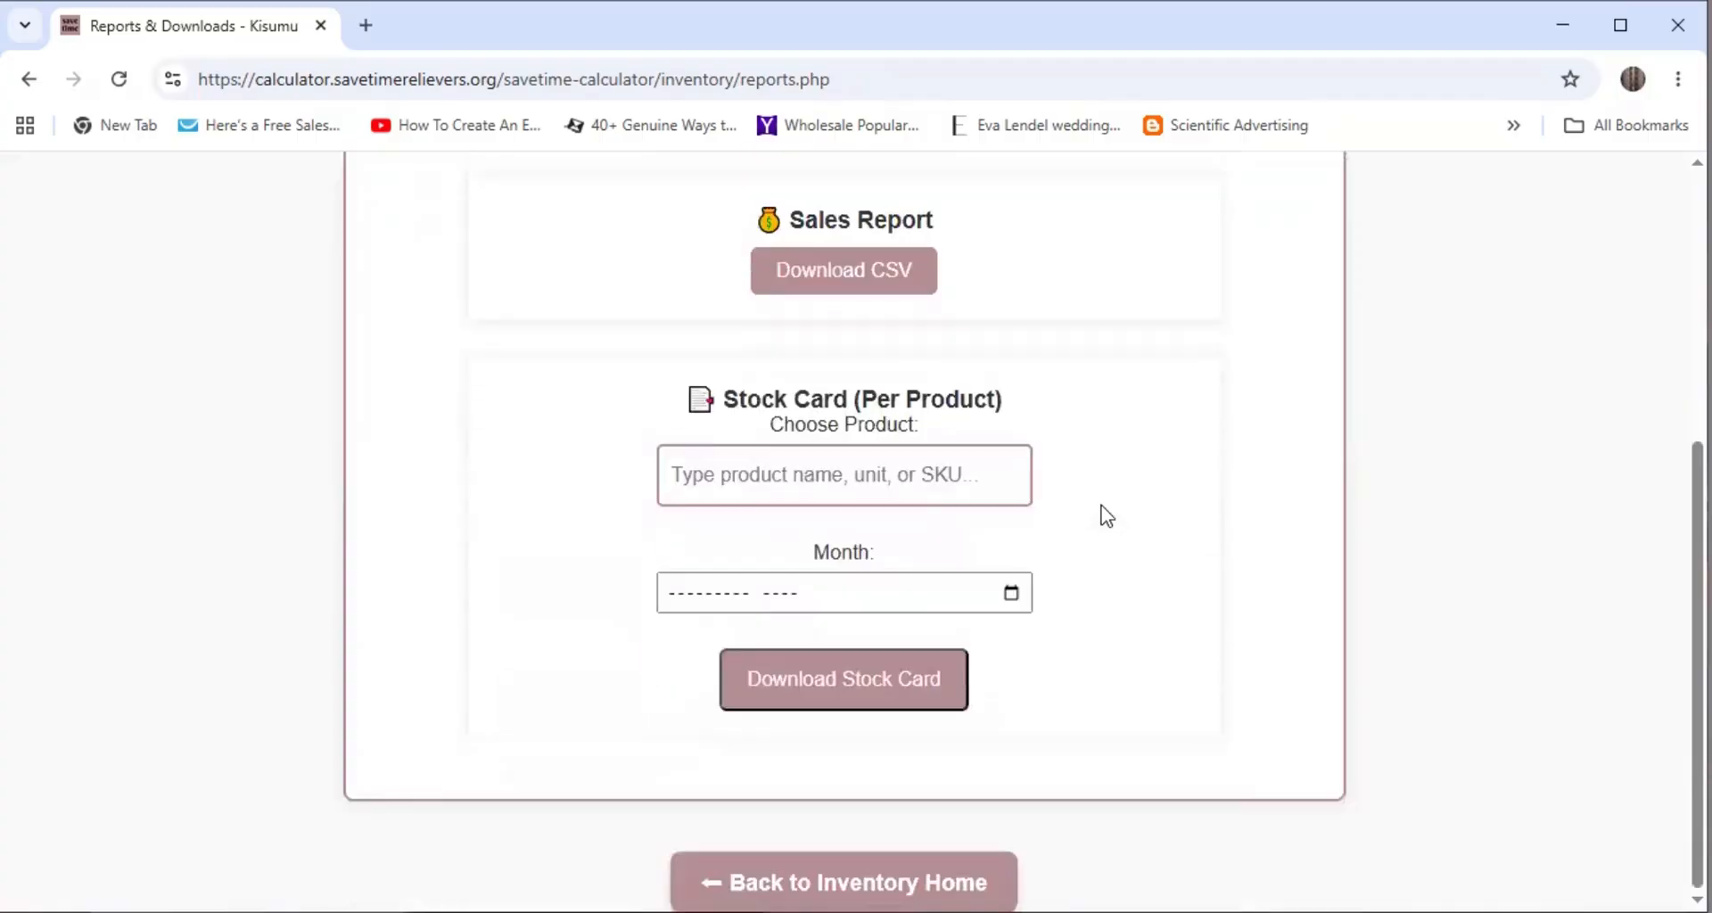
left_click(773, 480)
type("arco")
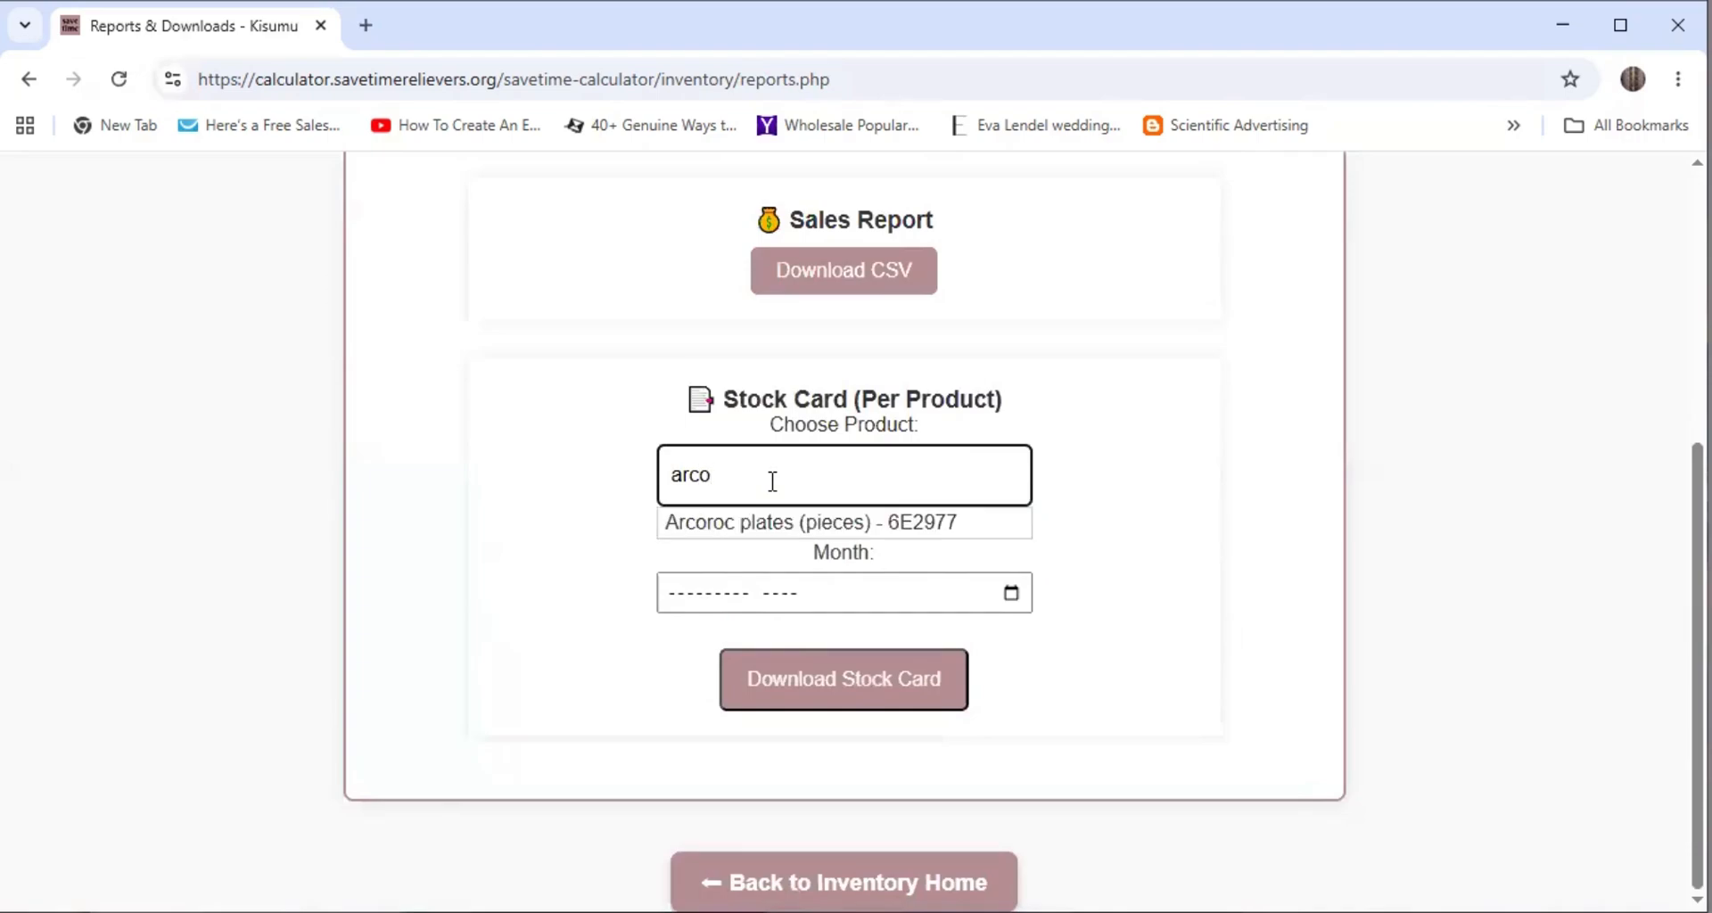
left_click(699, 526)
left_click(1011, 593)
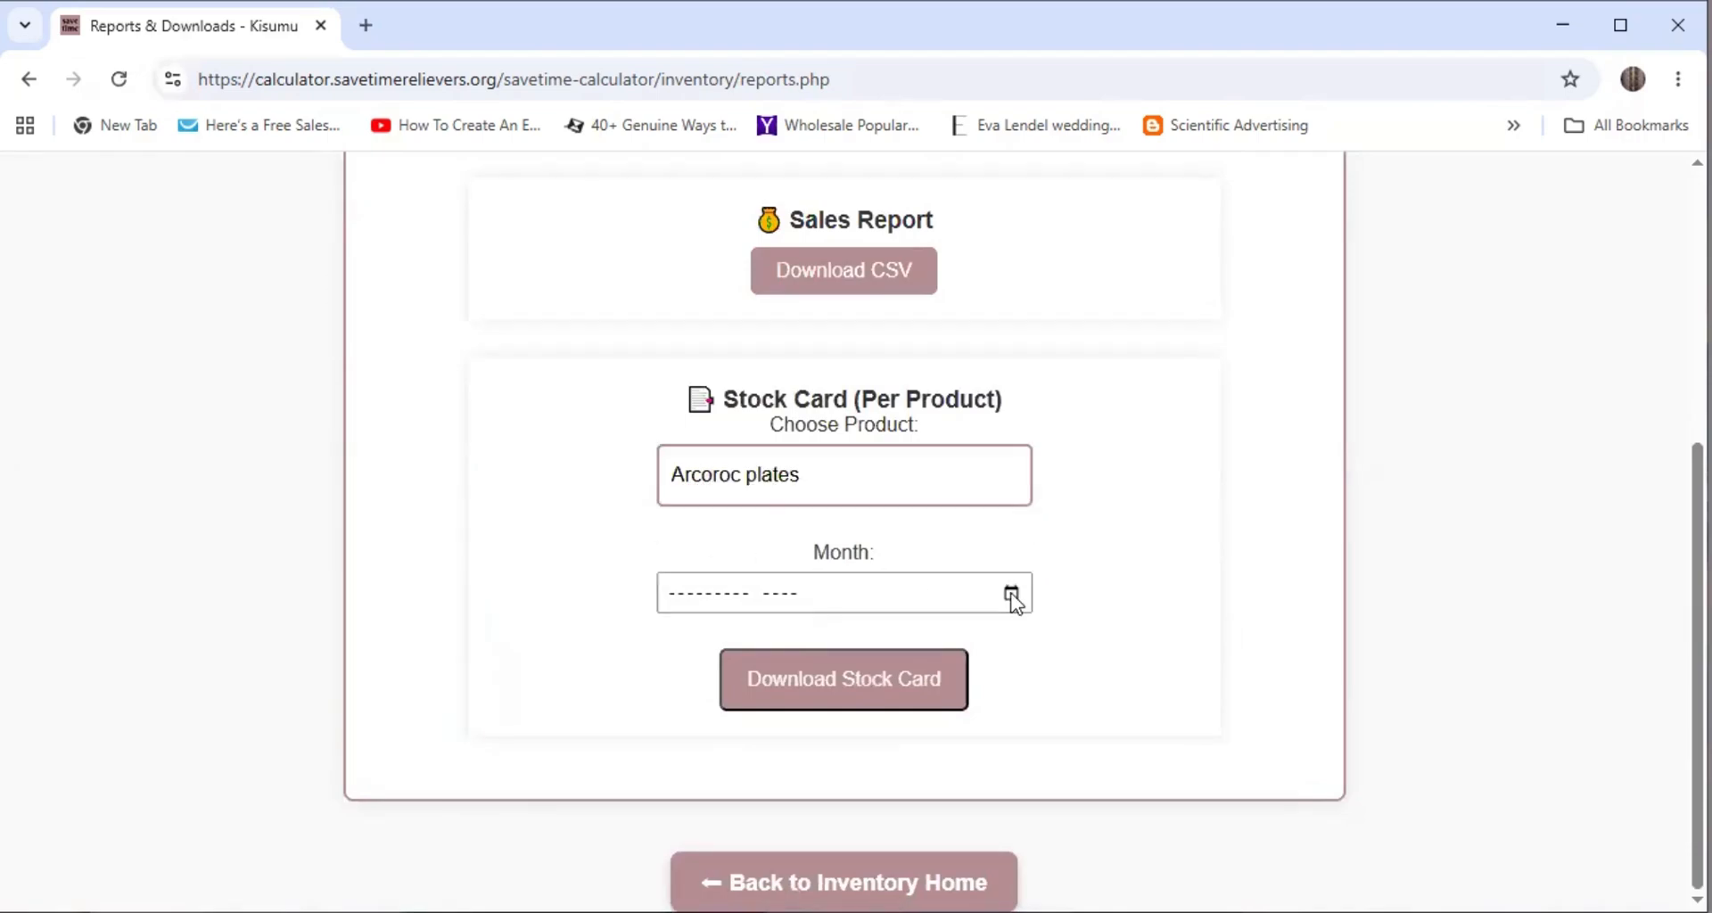
left_click(702, 724)
scroll(1086, 622, "up", 5)
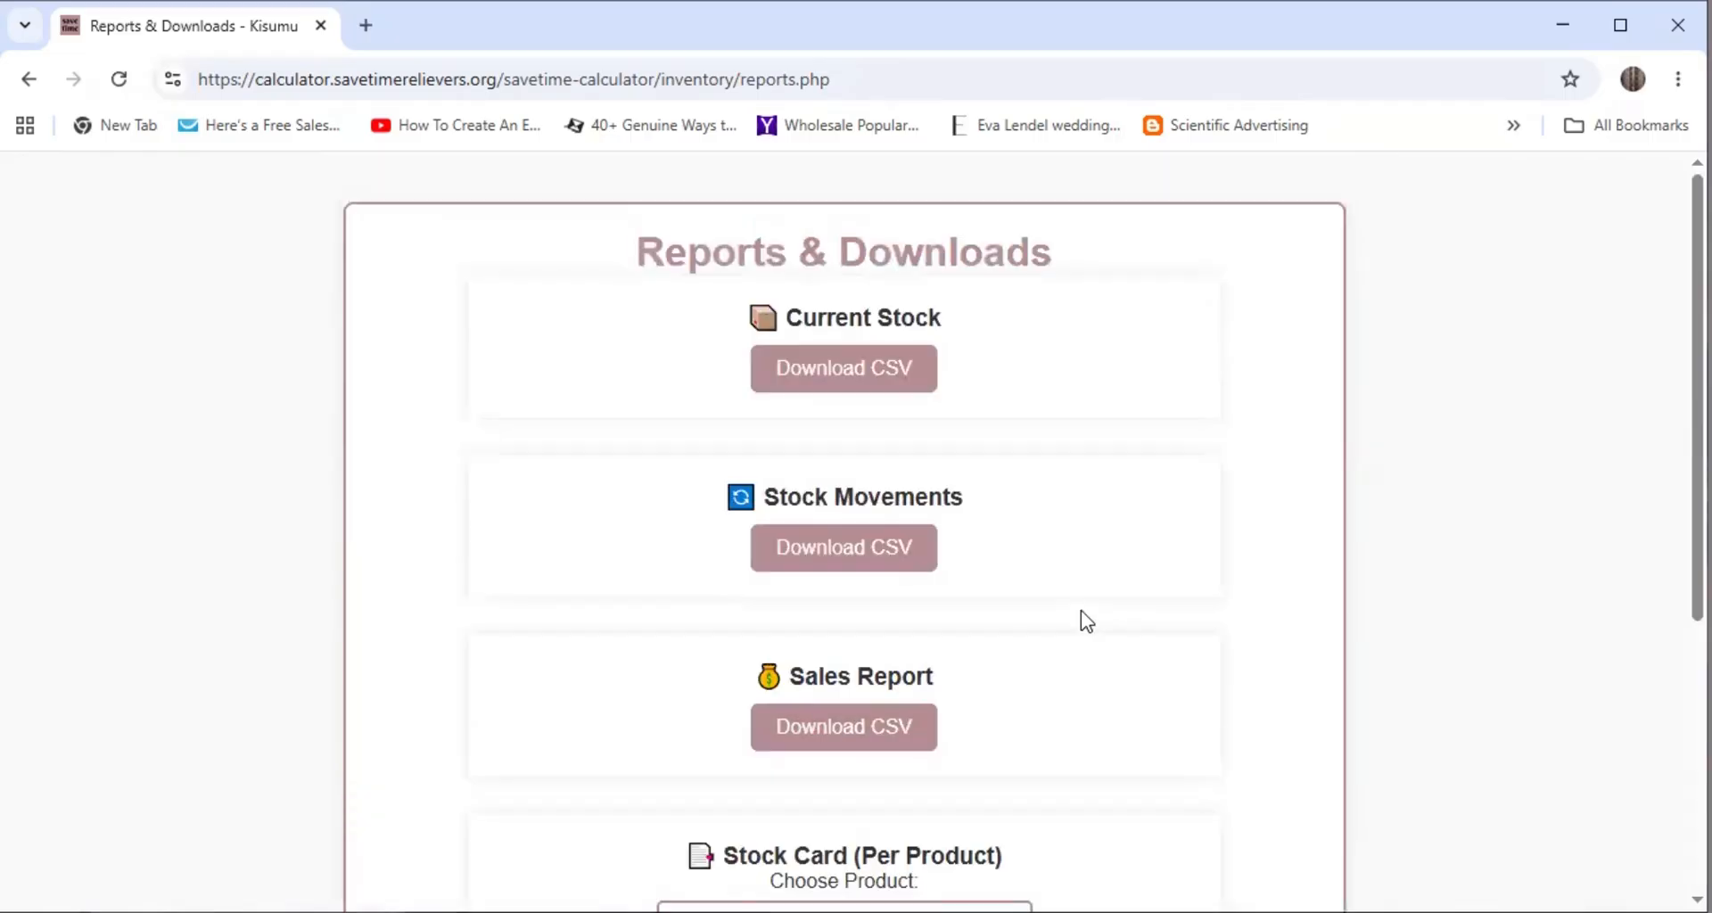
scroll(1086, 622, "down", 5)
left_click(841, 881)
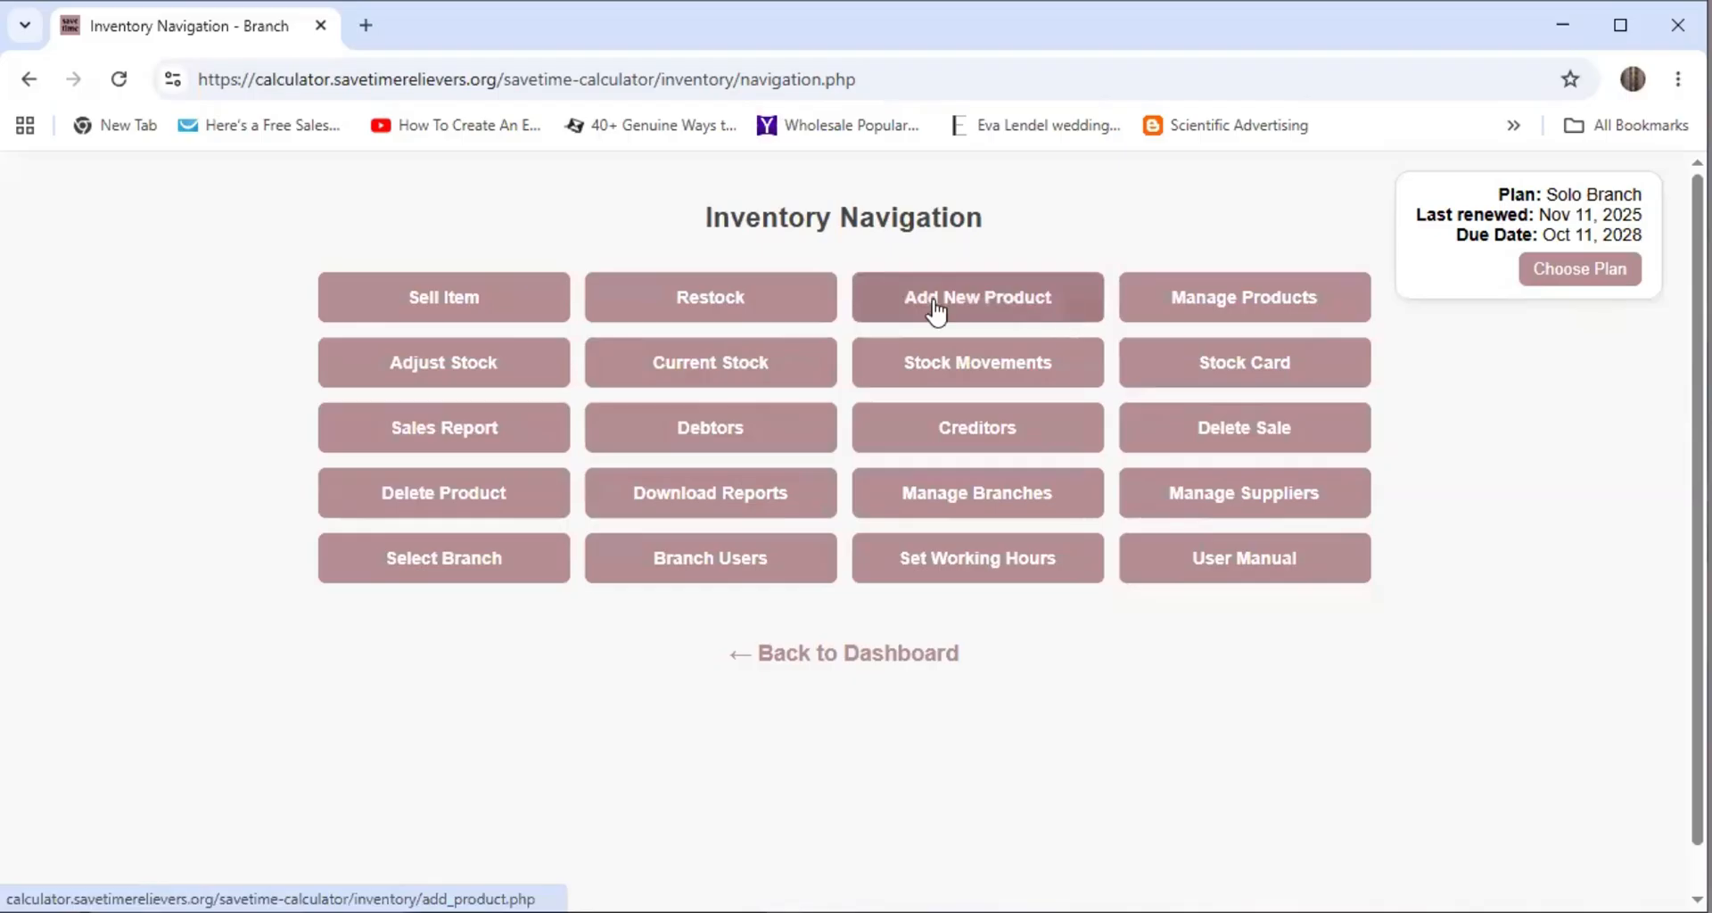
left_click(707, 312)
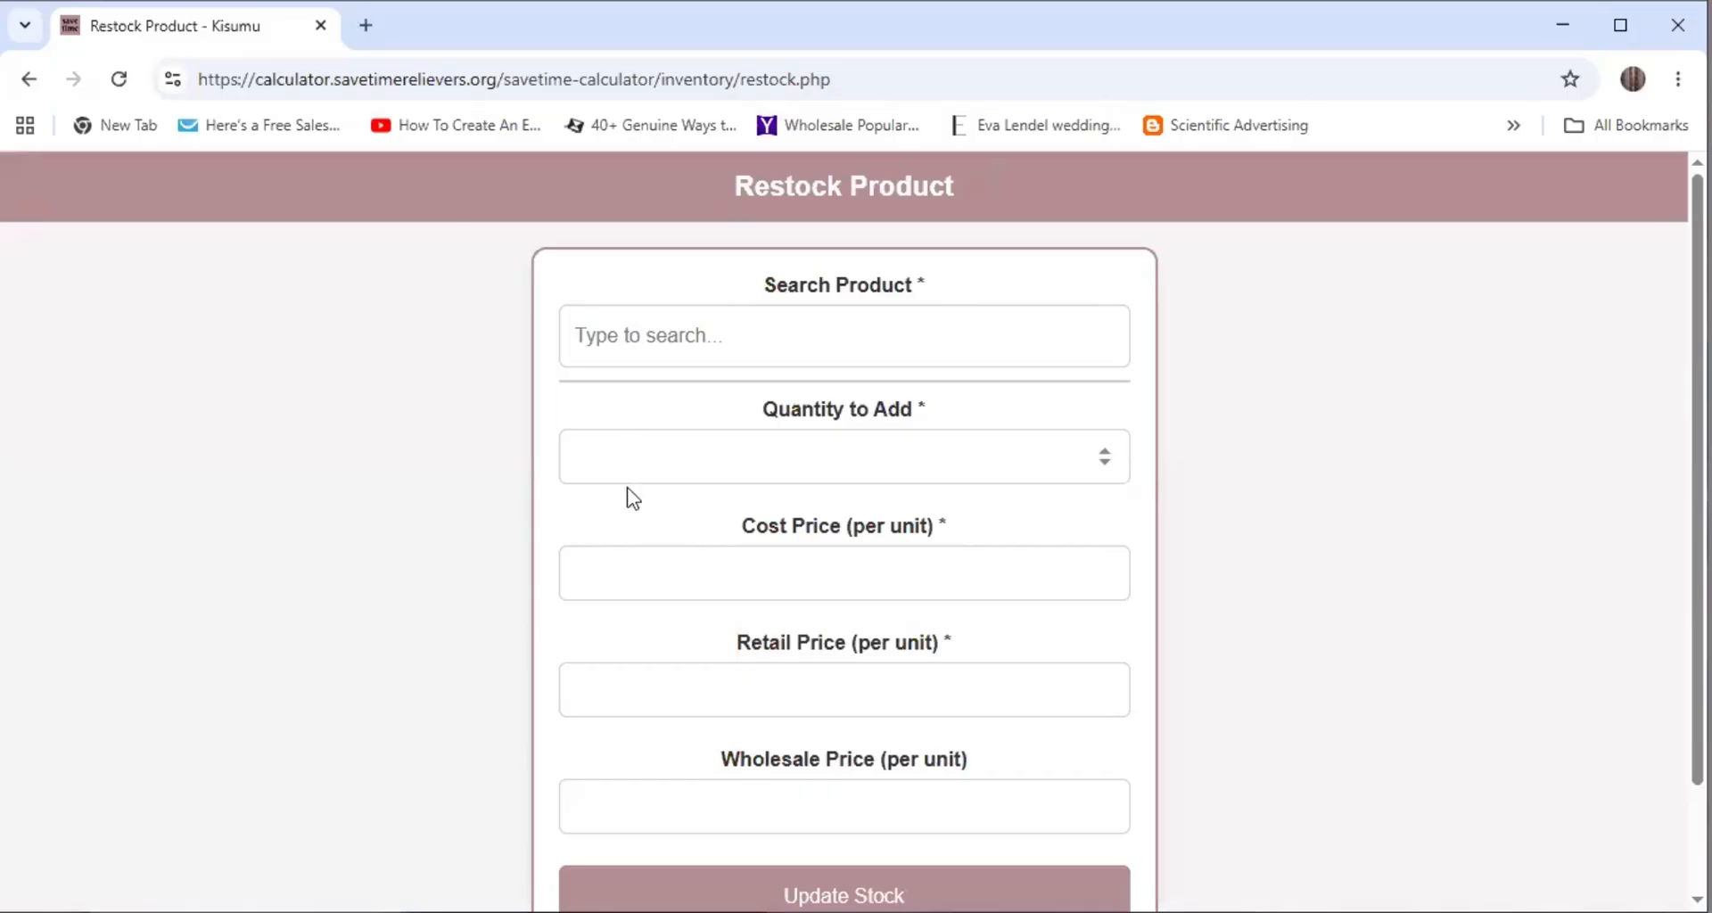
scroll(629, 526, "down", 2)
scroll(654, 714, "up", 2)
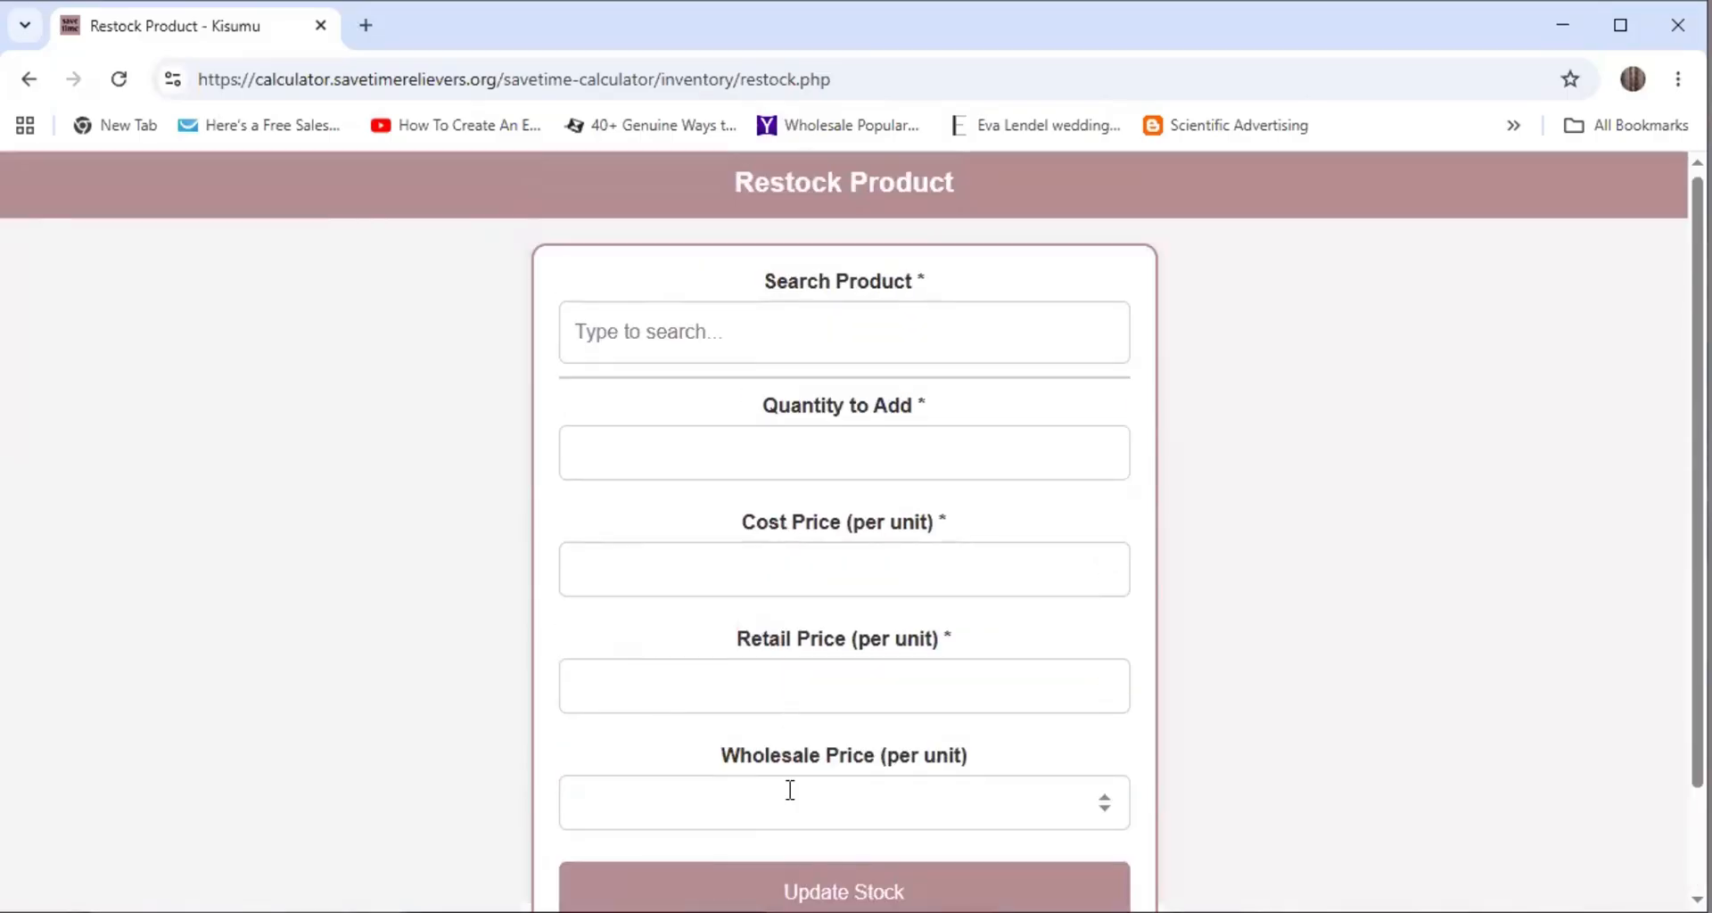
scroll(355, 608, "down", 1)
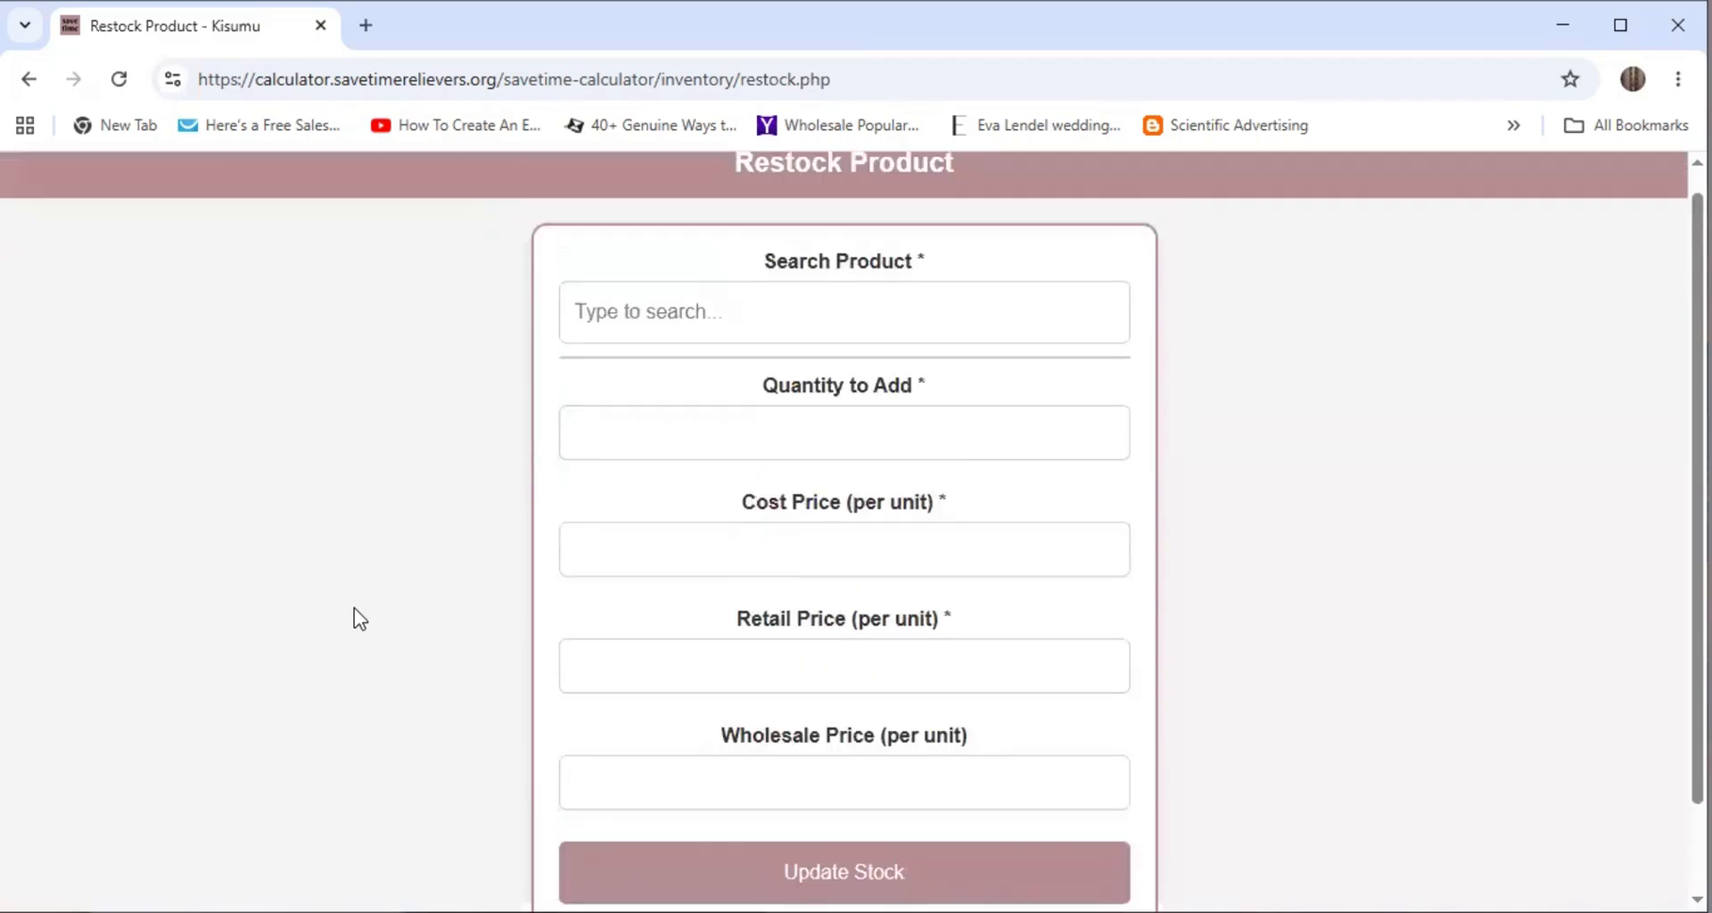
scroll(355, 608, "up", 1)
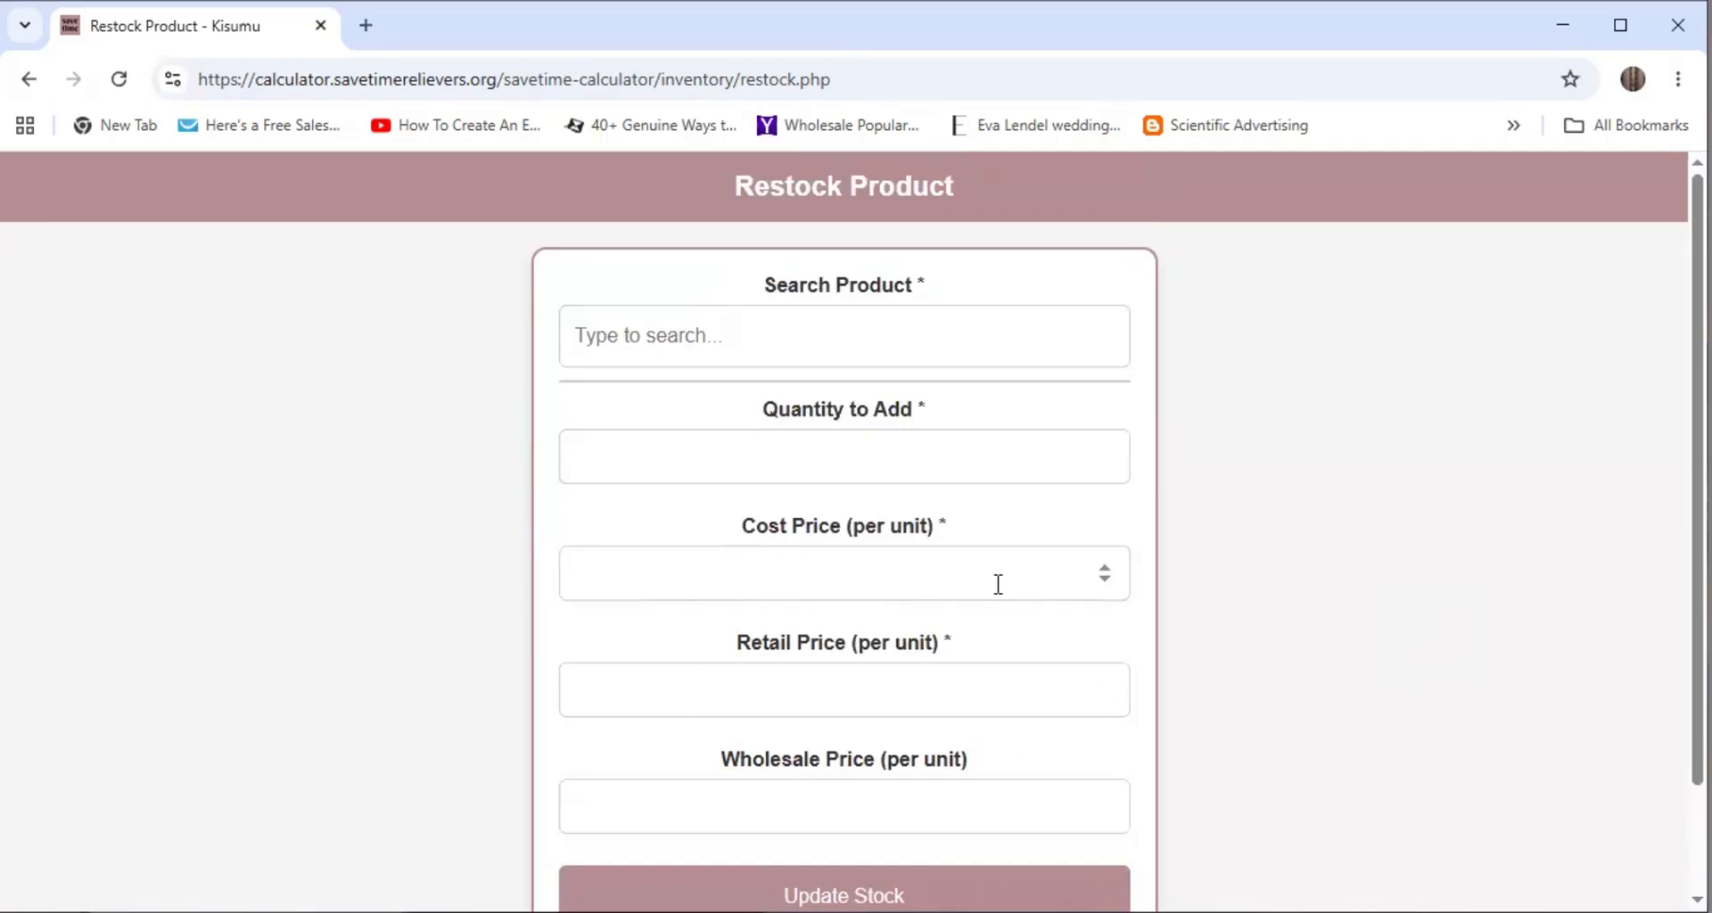
scroll(992, 585, "down", 2)
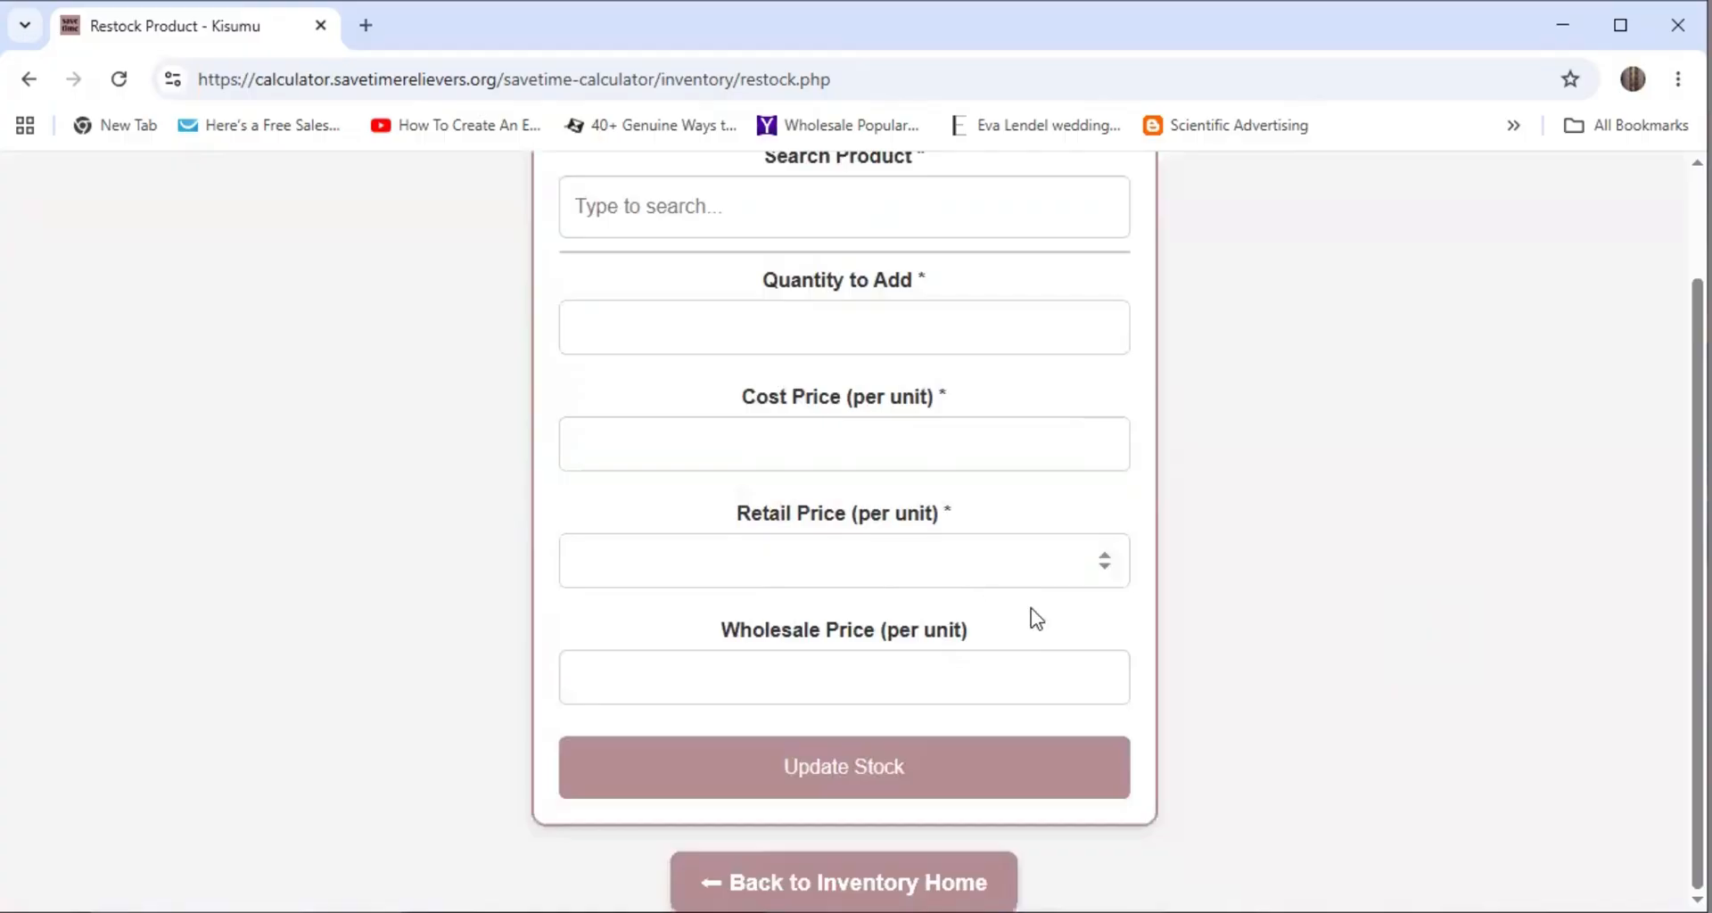
left_click(844, 880)
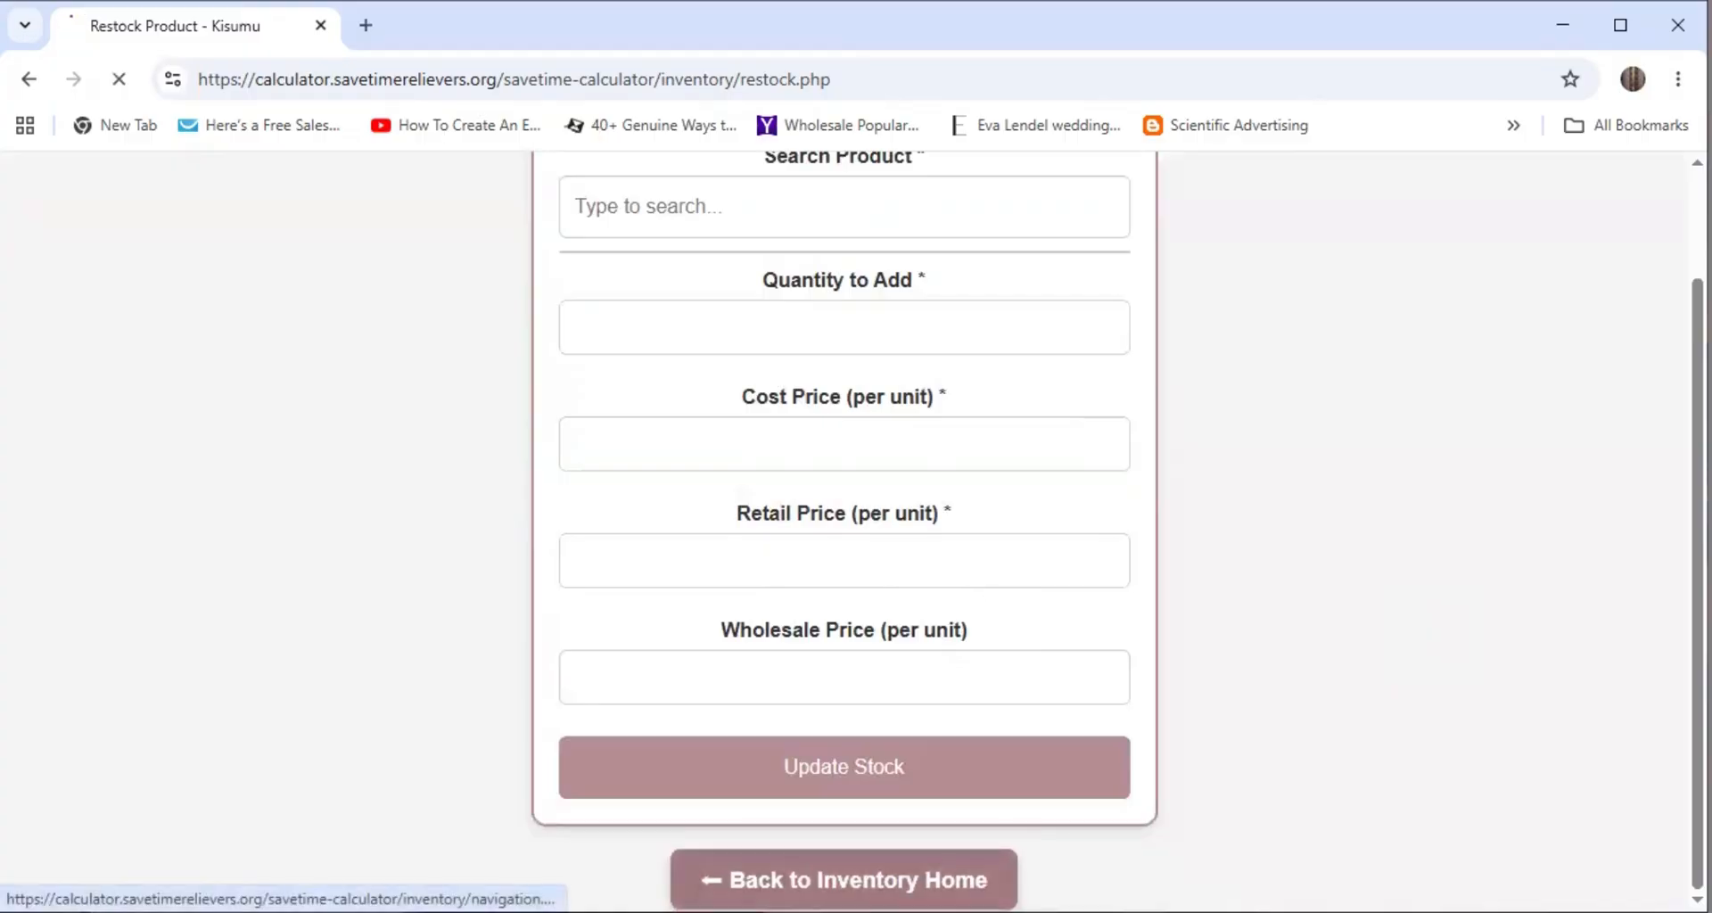